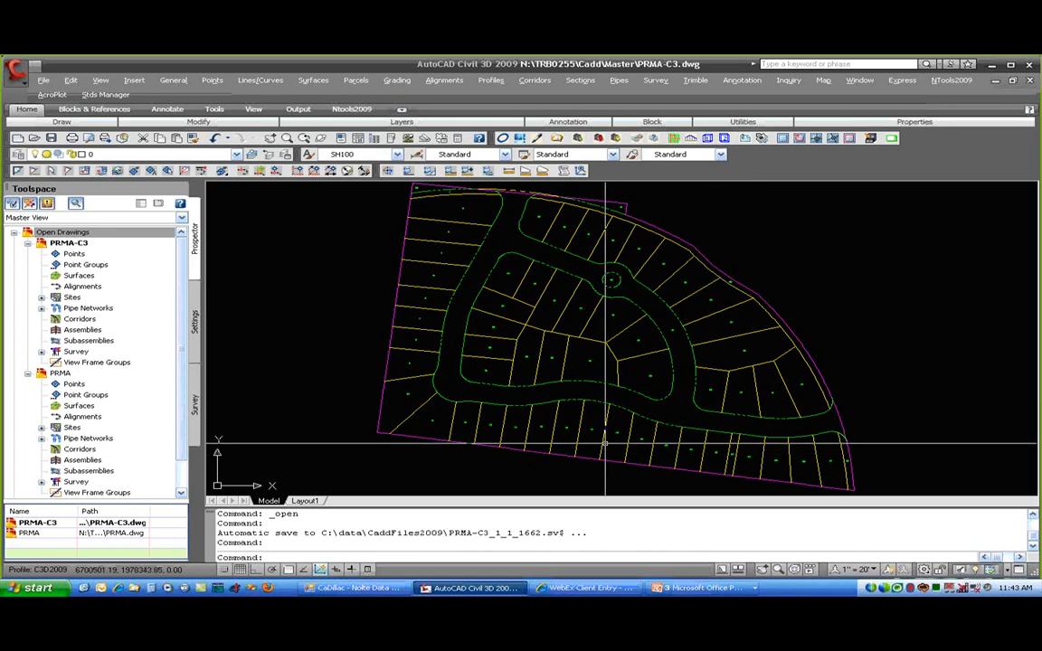
- Zoom and pan to lots 10 through 14, then select parcel 11's label
scroll(382, 421, up, 5)
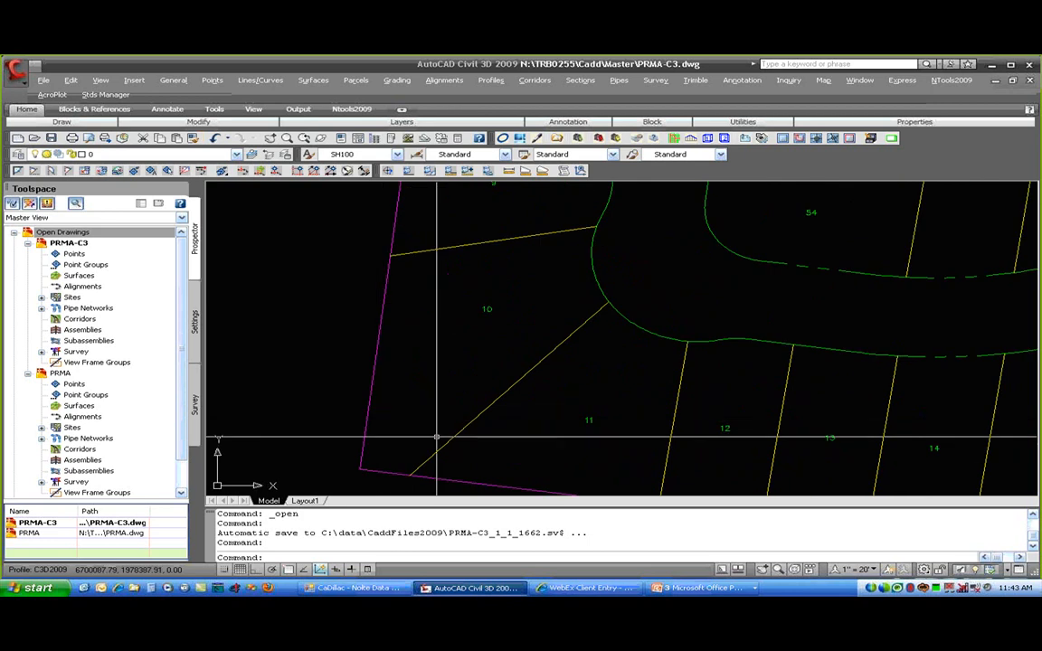
middle_drag(564, 455, 587, 414)
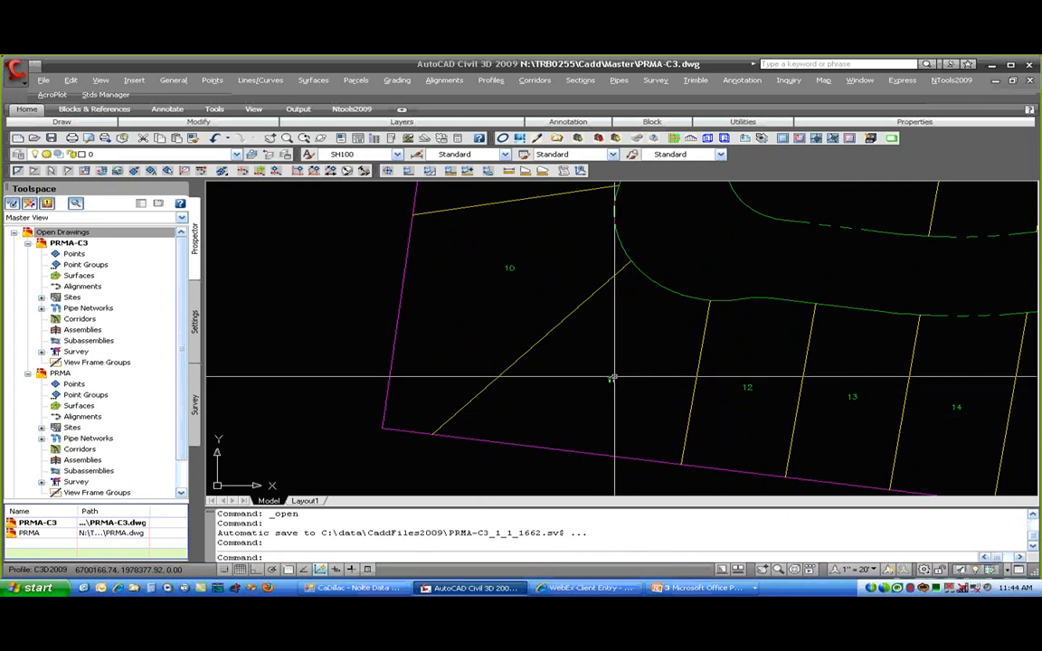
click(611, 380)
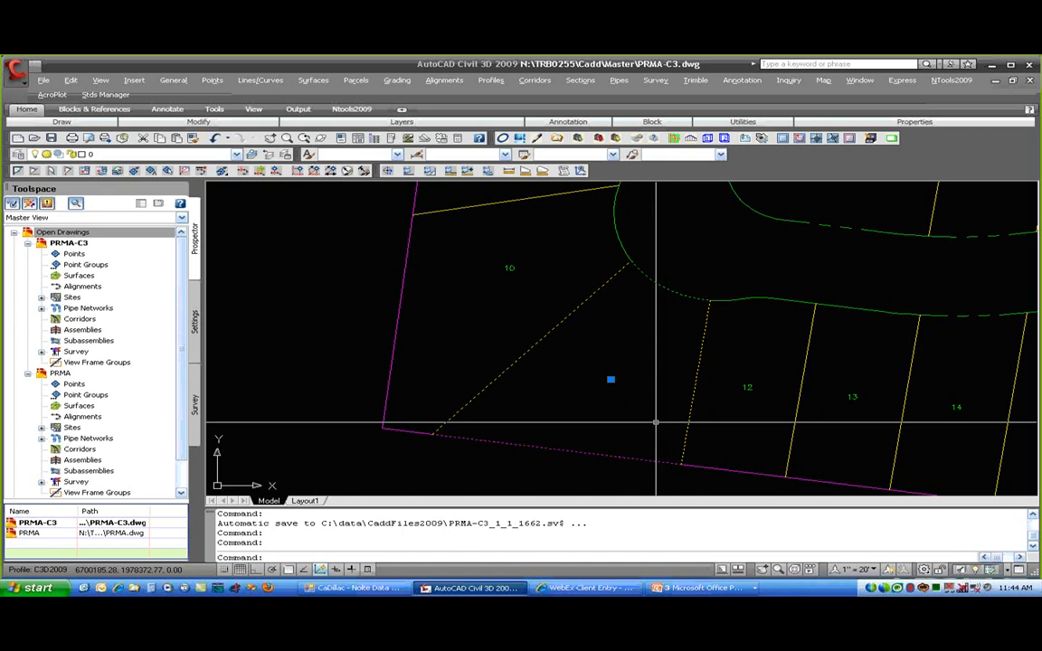
- Set parcel 11's area selection label style to PR Lot Name Only so it reads LOT 11
right_click(622, 341)
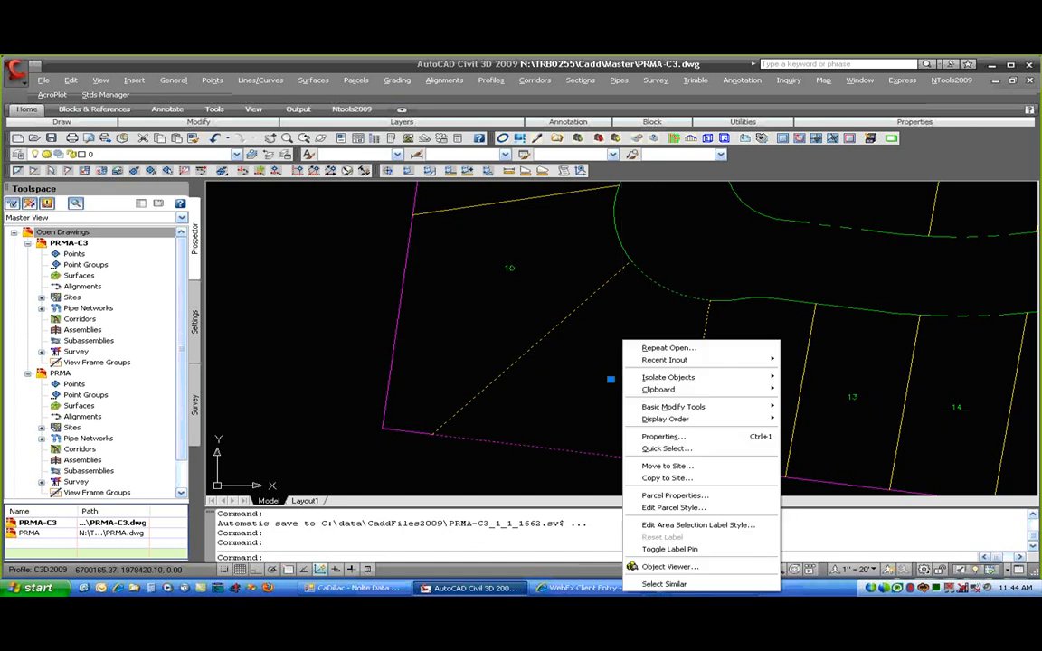
click(716, 500)
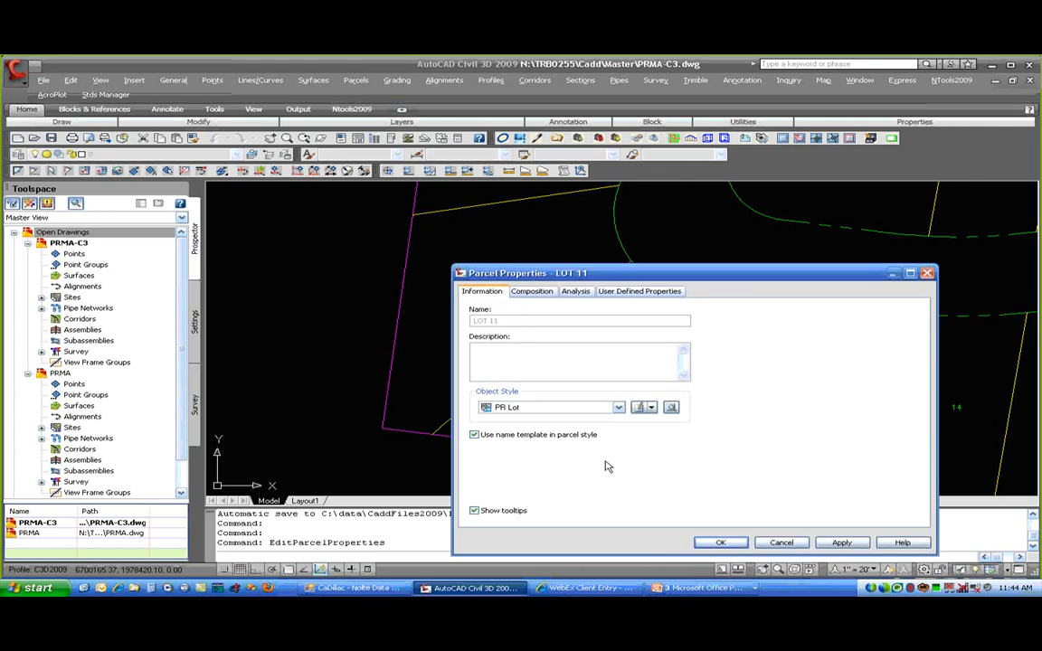
click(532, 291)
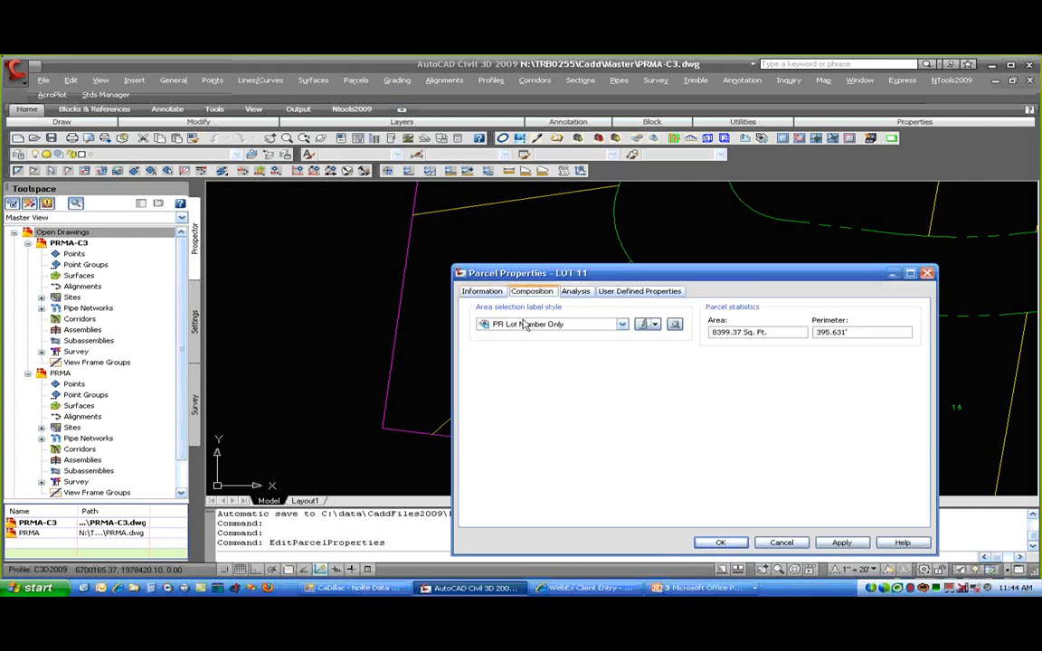
click(527, 326)
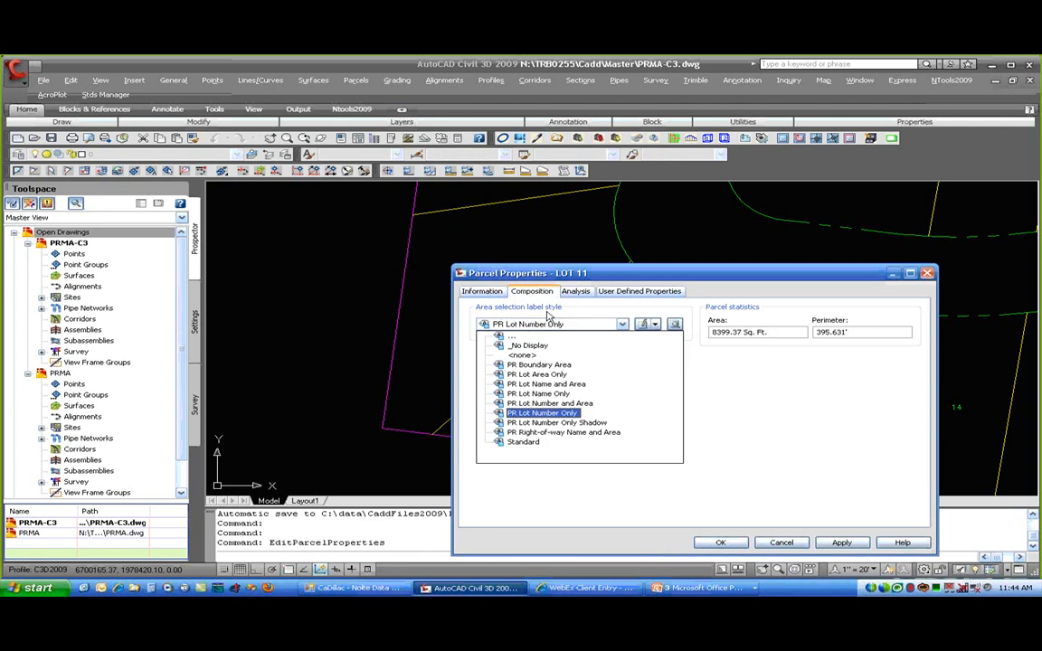
click(558, 398)
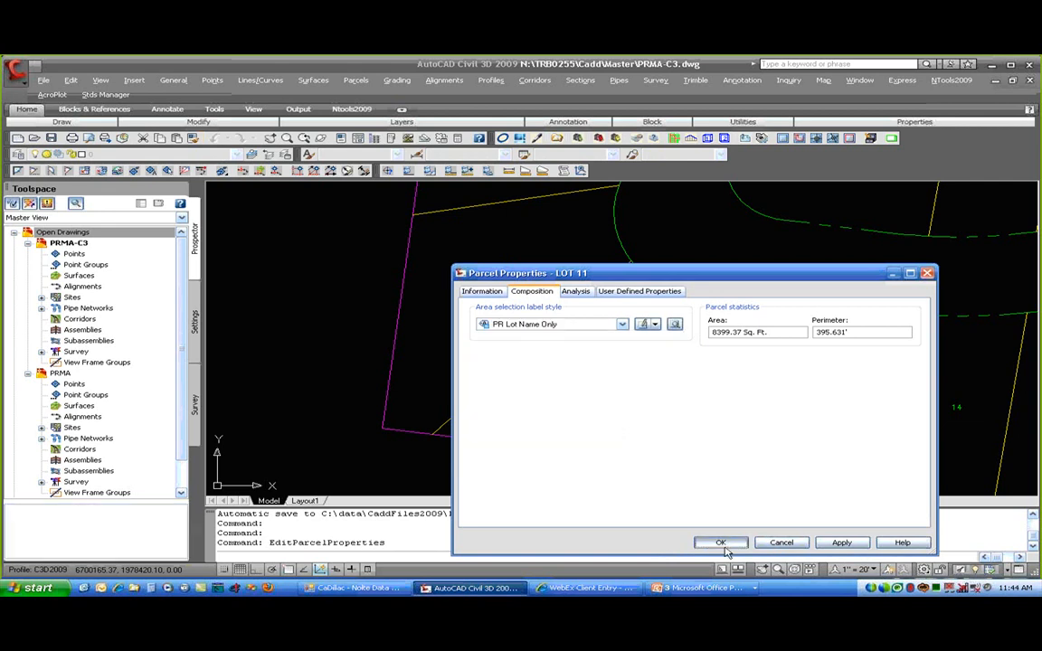
click(721, 543)
scroll(635, 408, up, 3)
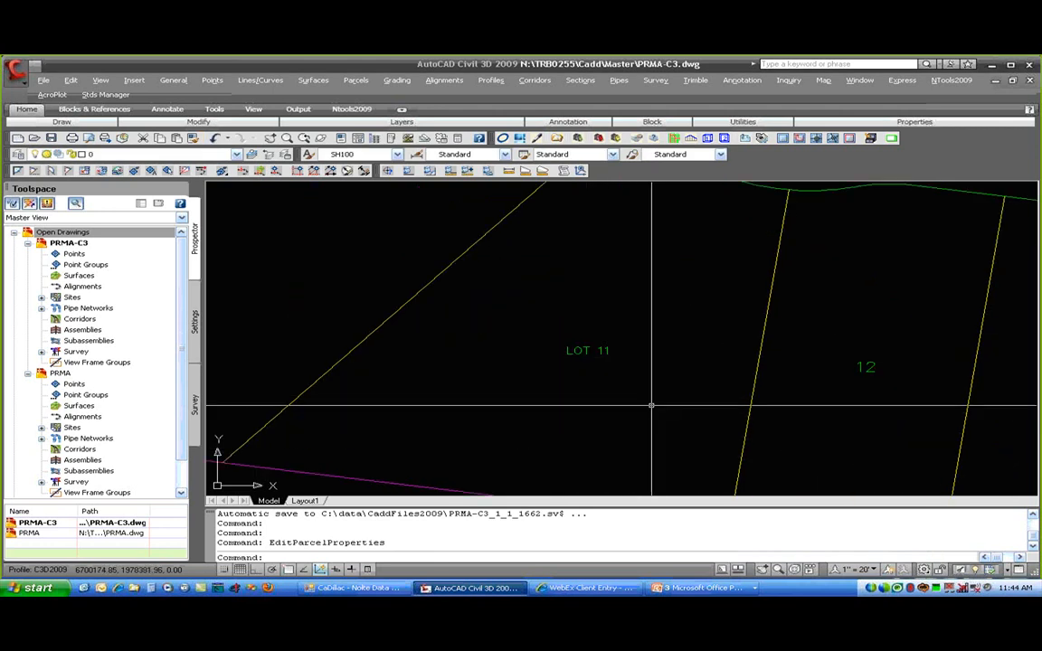
click(587, 351)
- Switch LOT 11 to PR Lot Name and Area, so it shows 8399 S.F. and 0.19 ACRES
right_click(587, 352)
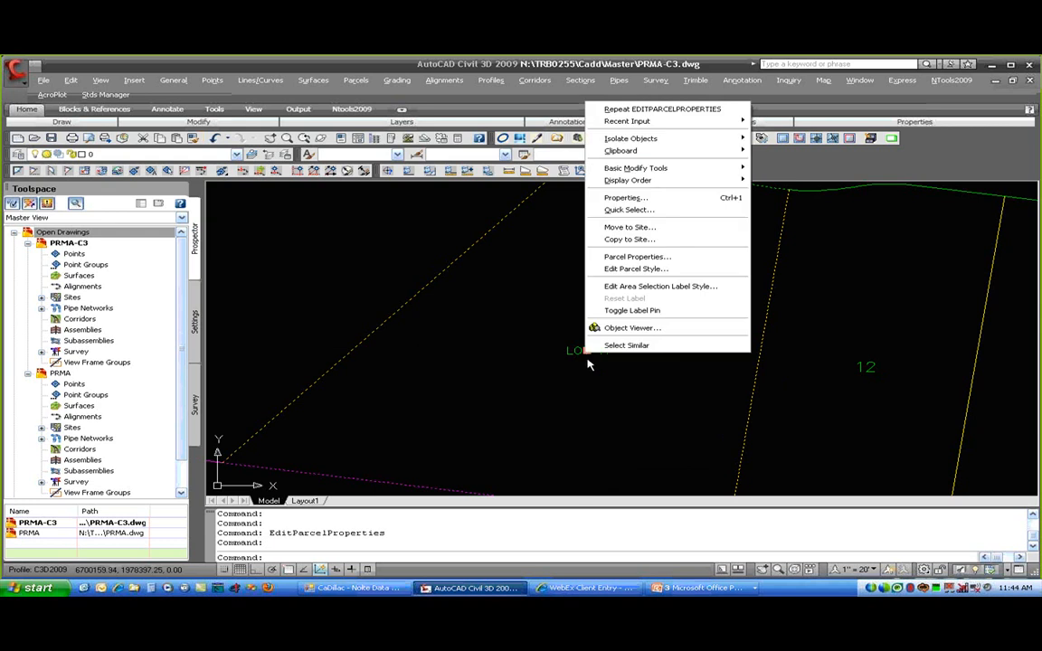
click(639, 268)
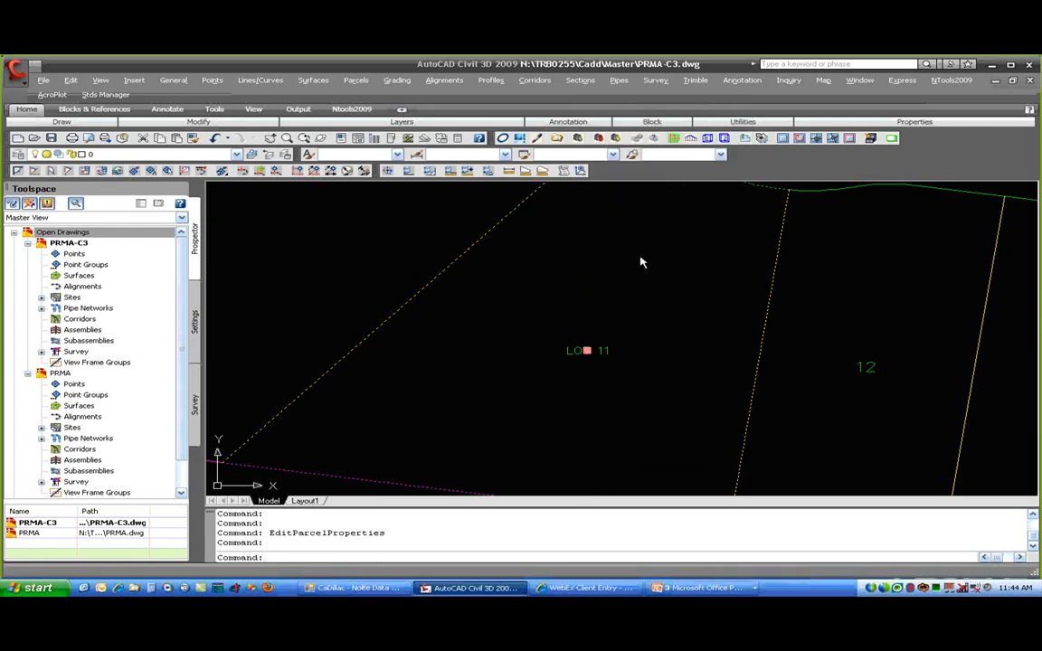
click(581, 326)
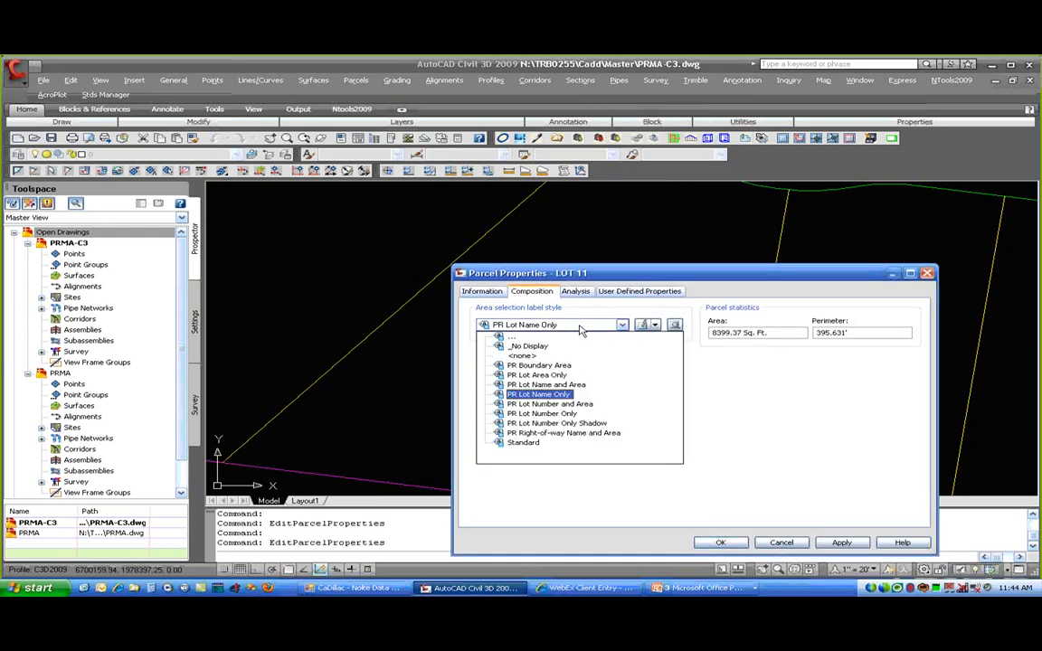
click(543, 384)
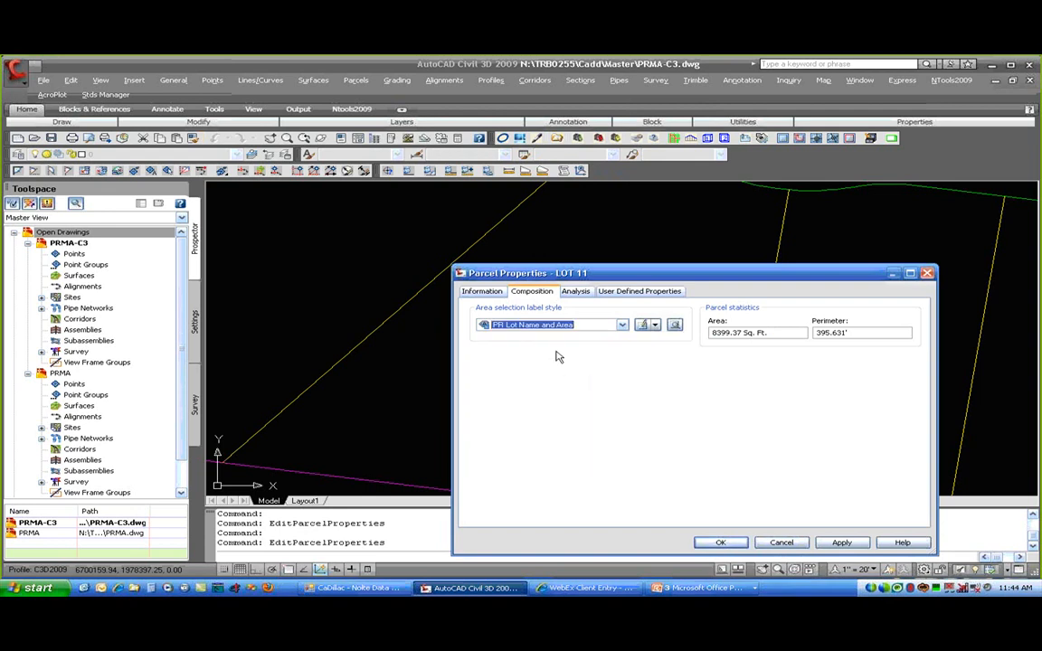
click(720, 543)
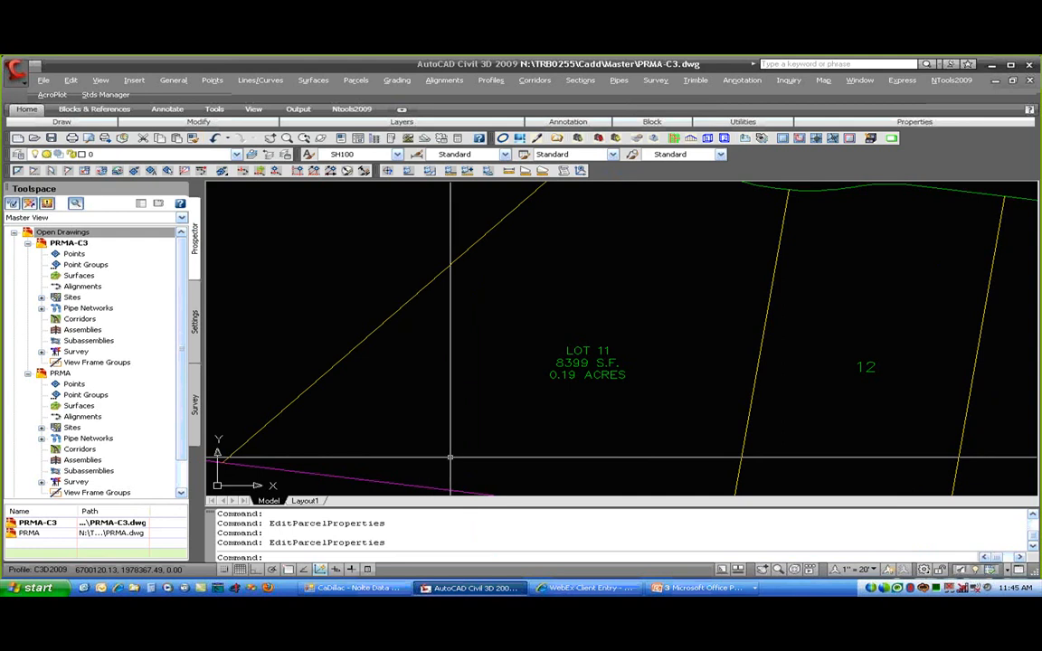
click(578, 355)
- Open PR Lot Name and Area in the Label Style Composer and review its Information and General tabs
right_click(577, 358)
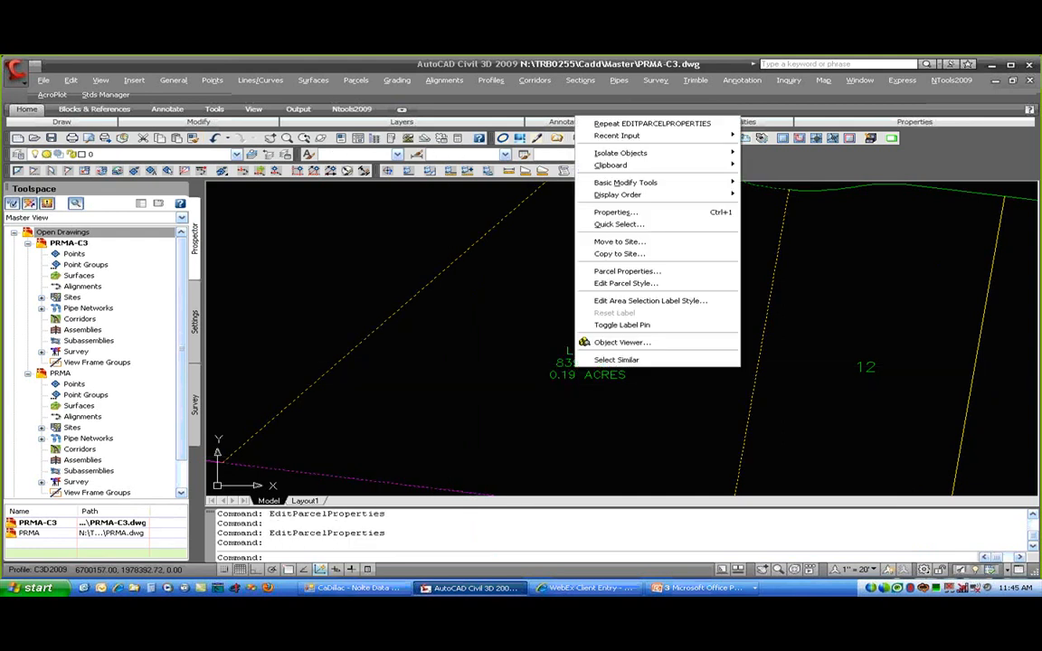
click(631, 303)
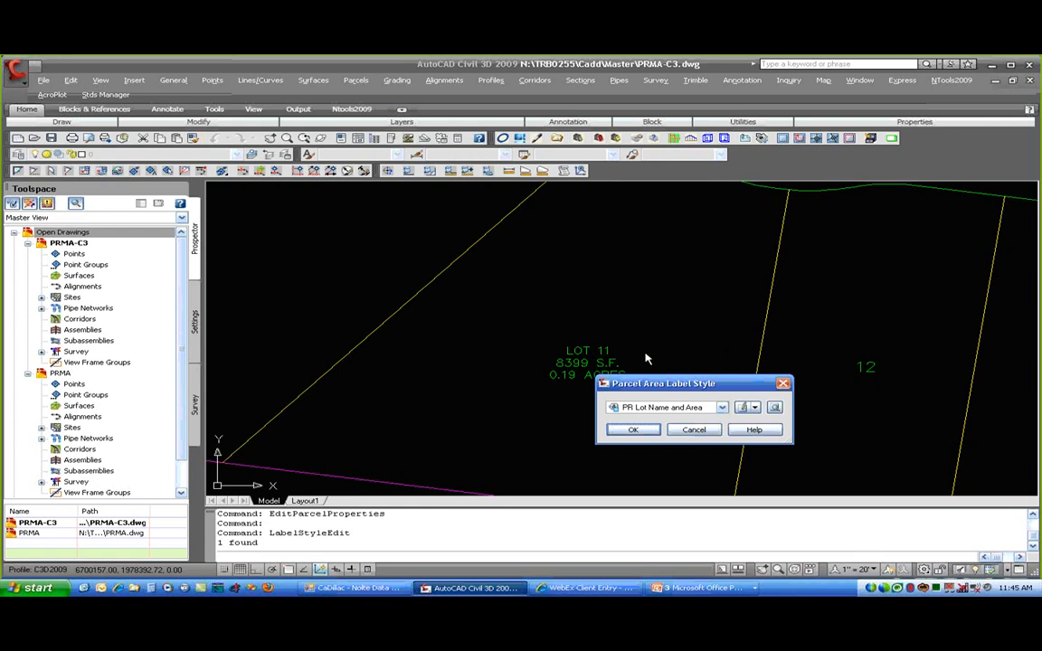
click(743, 408)
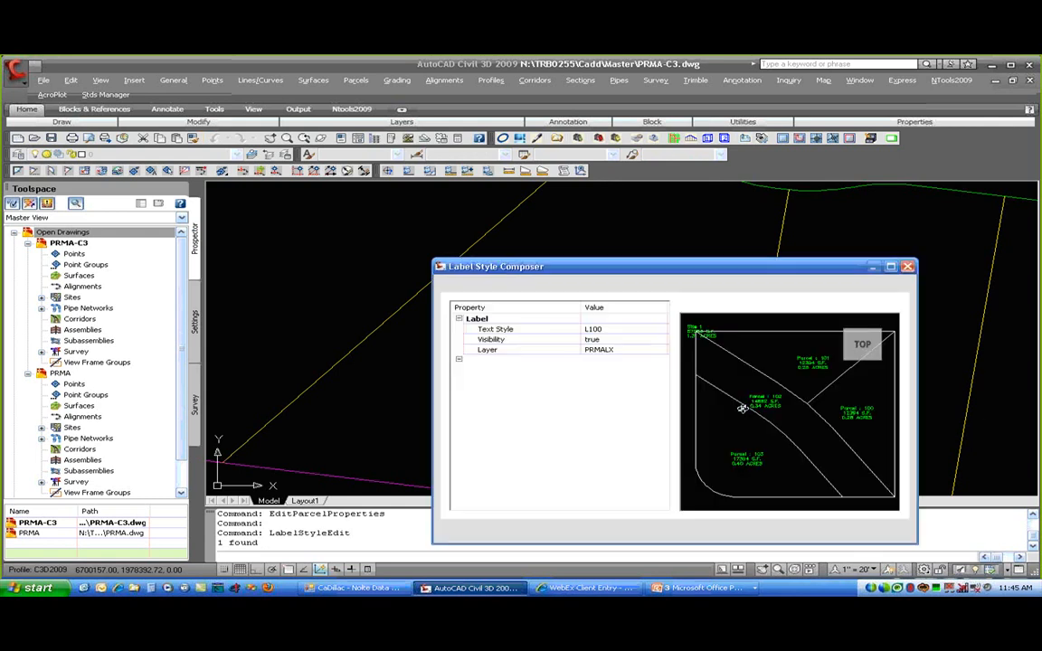
drag(667, 267, 518, 164)
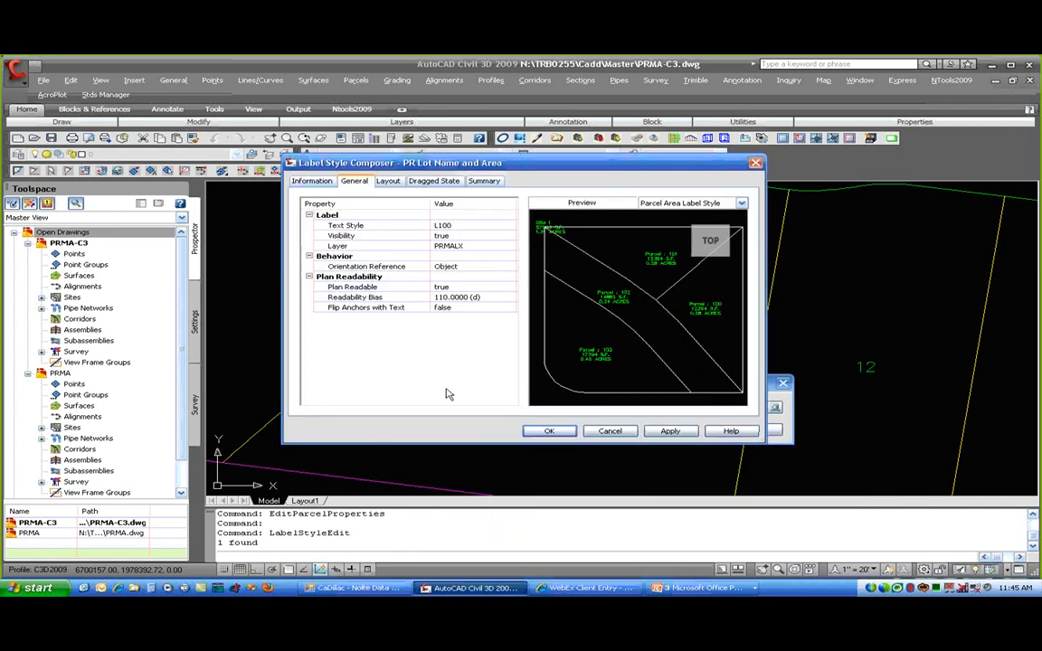
click(305, 180)
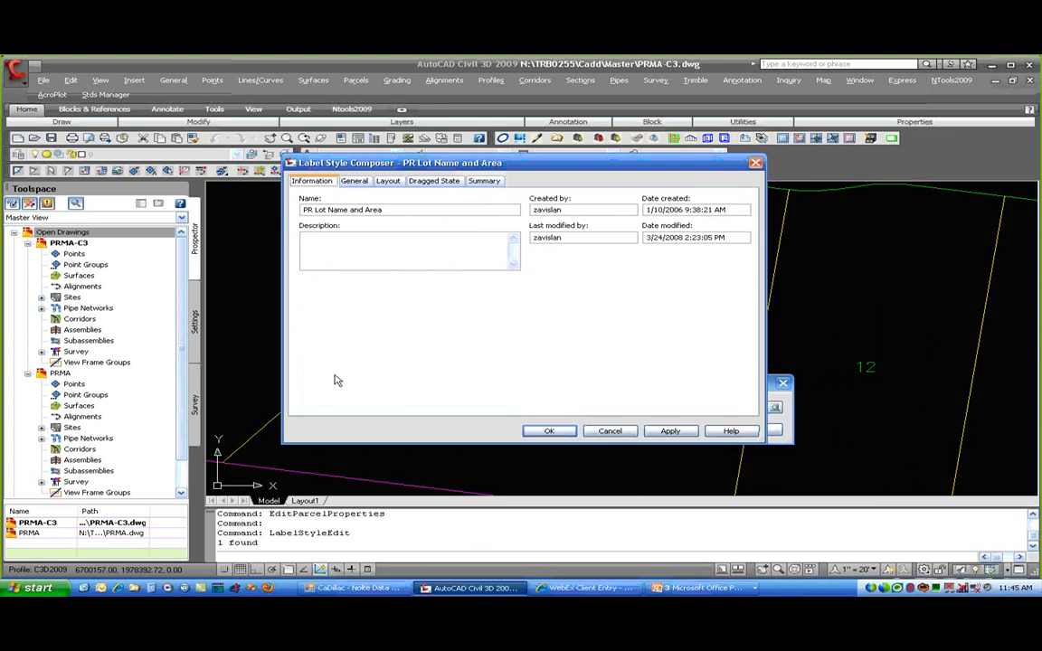
click(355, 181)
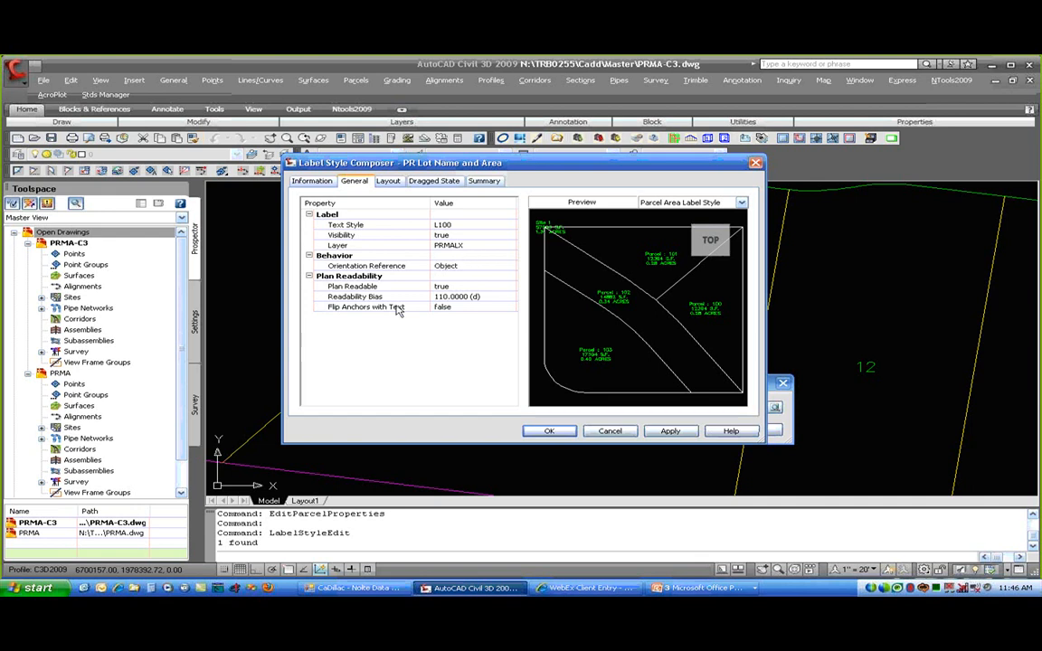
click(485, 266)
click(511, 266)
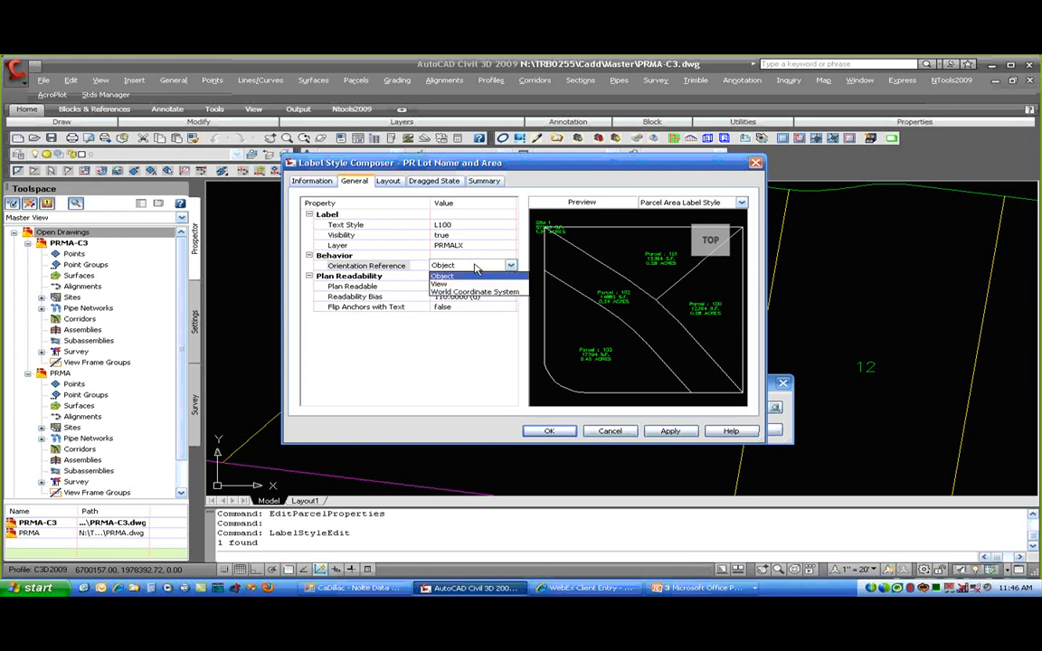
click(470, 275)
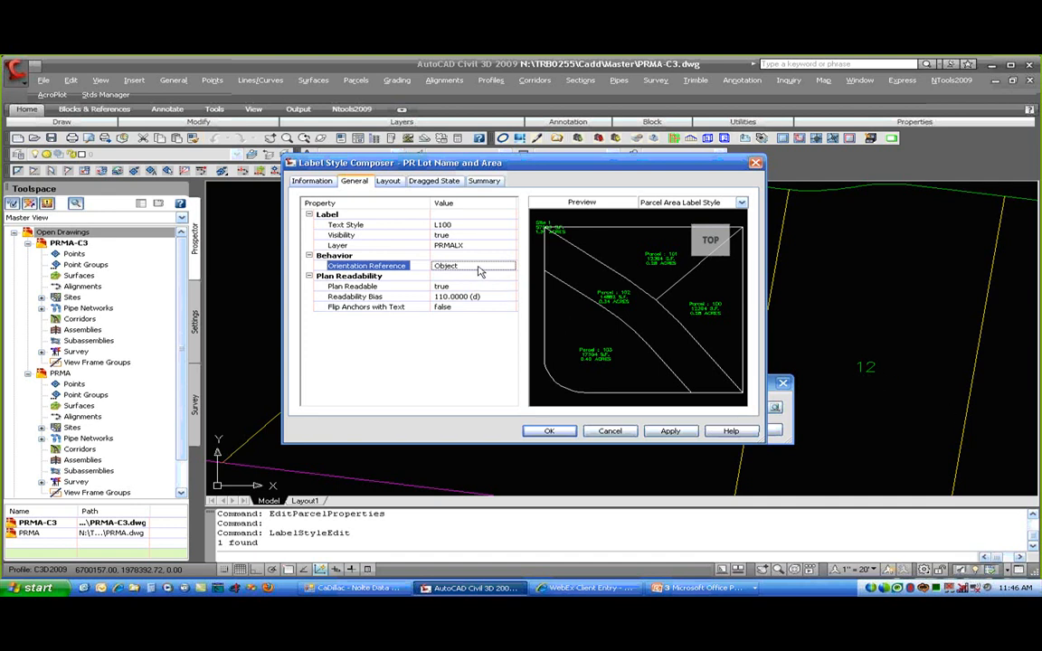
click(434, 336)
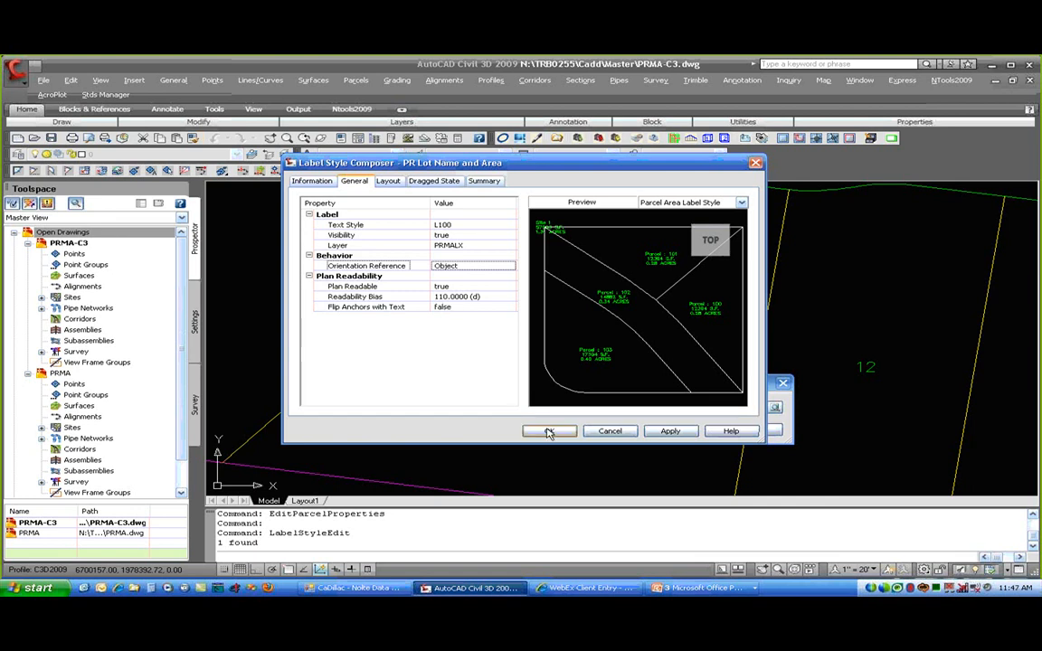
- Inspect the LotName component's <[Name(CP)]> contents in the Layout tab, then switch to the Area component
click(388, 181)
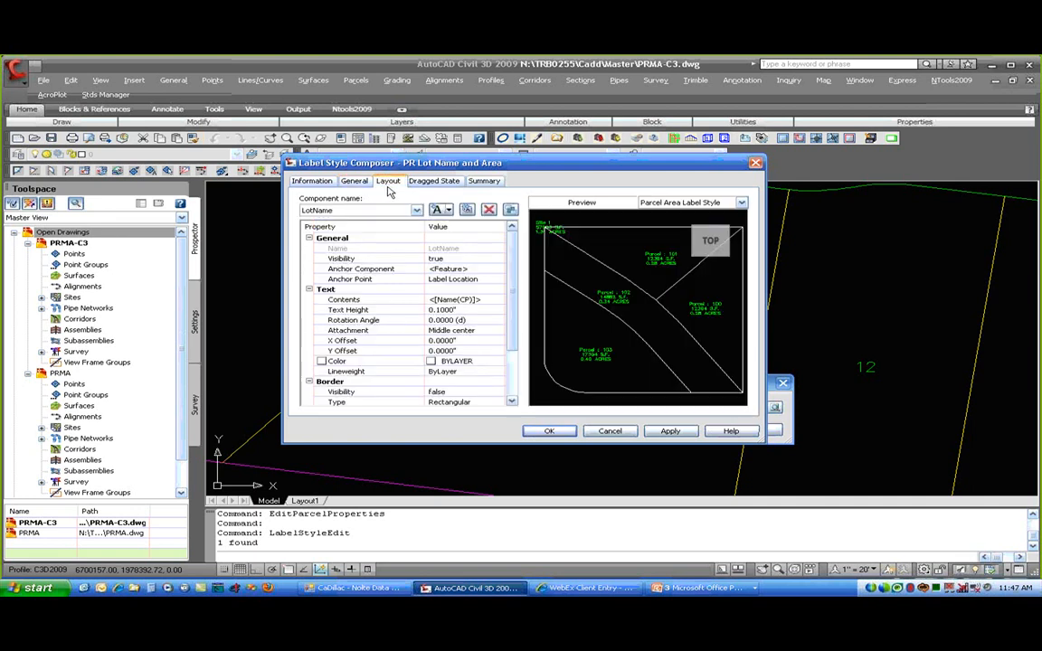
click(386, 211)
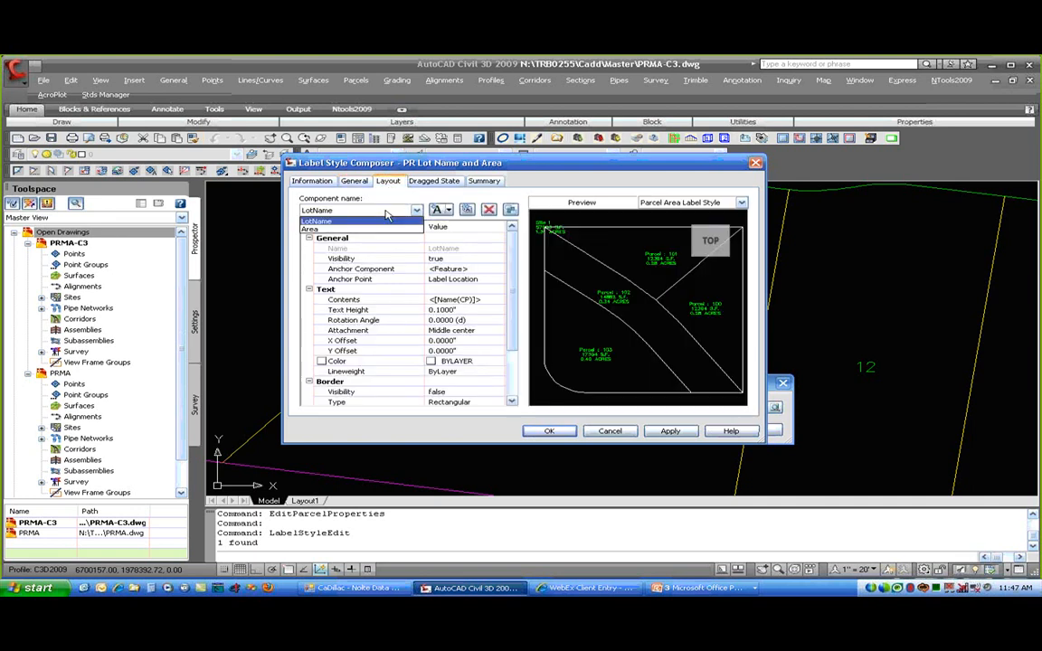
click(355, 221)
click(478, 301)
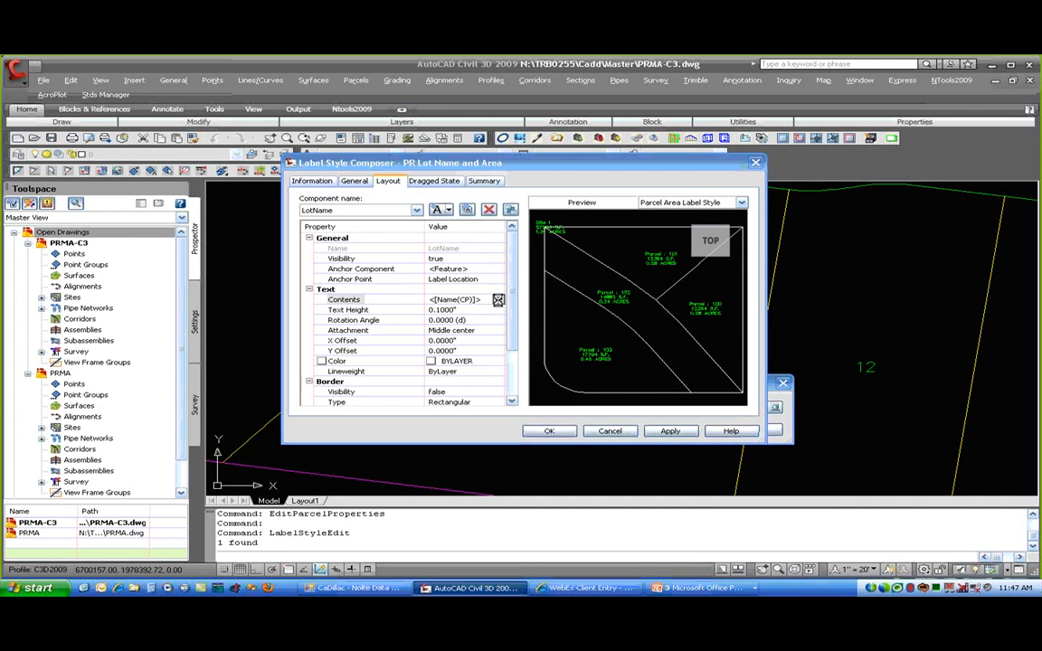
click(498, 299)
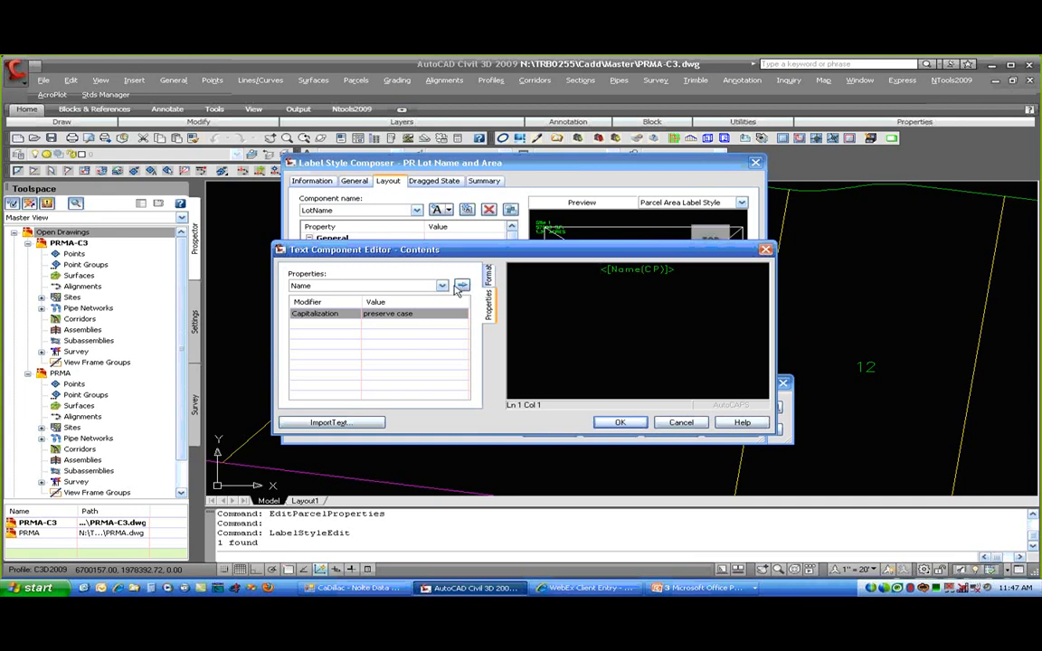
click(441, 286)
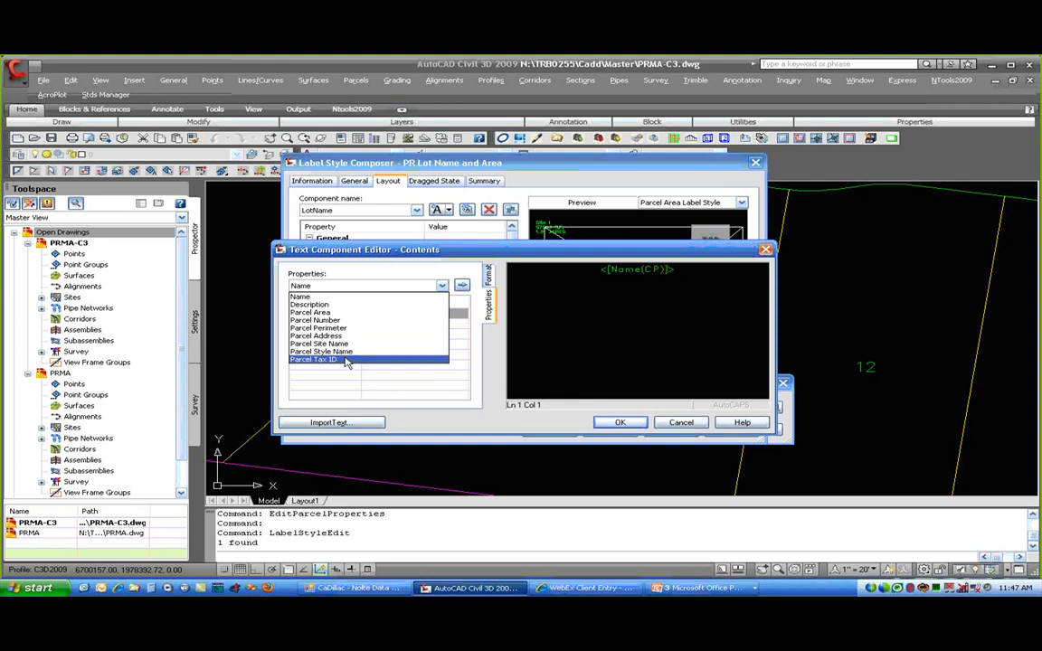
click(344, 297)
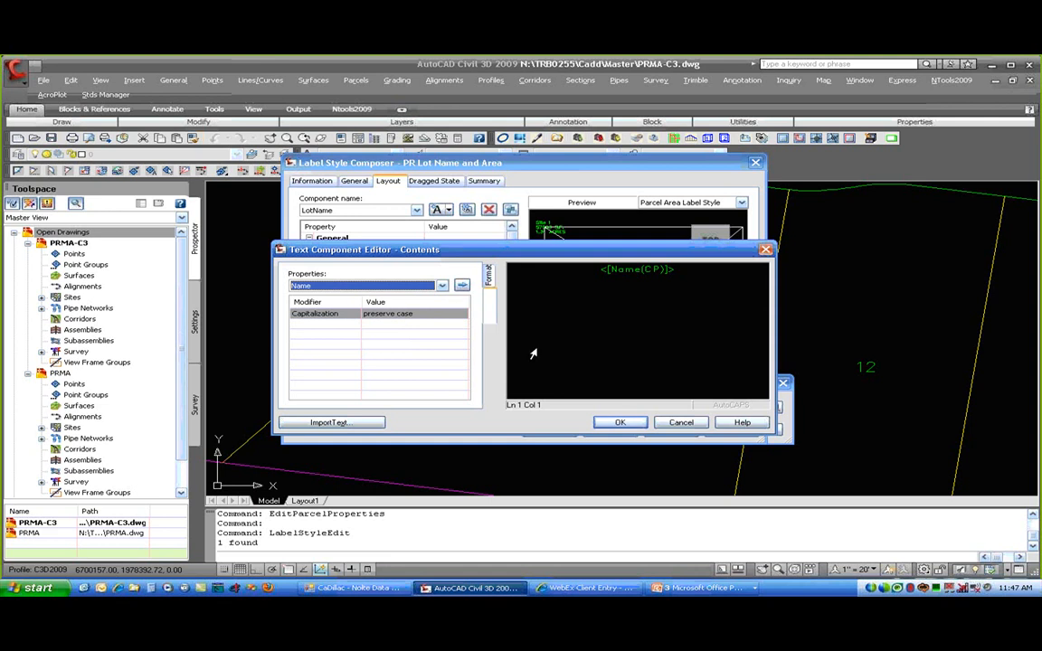
click(680, 427)
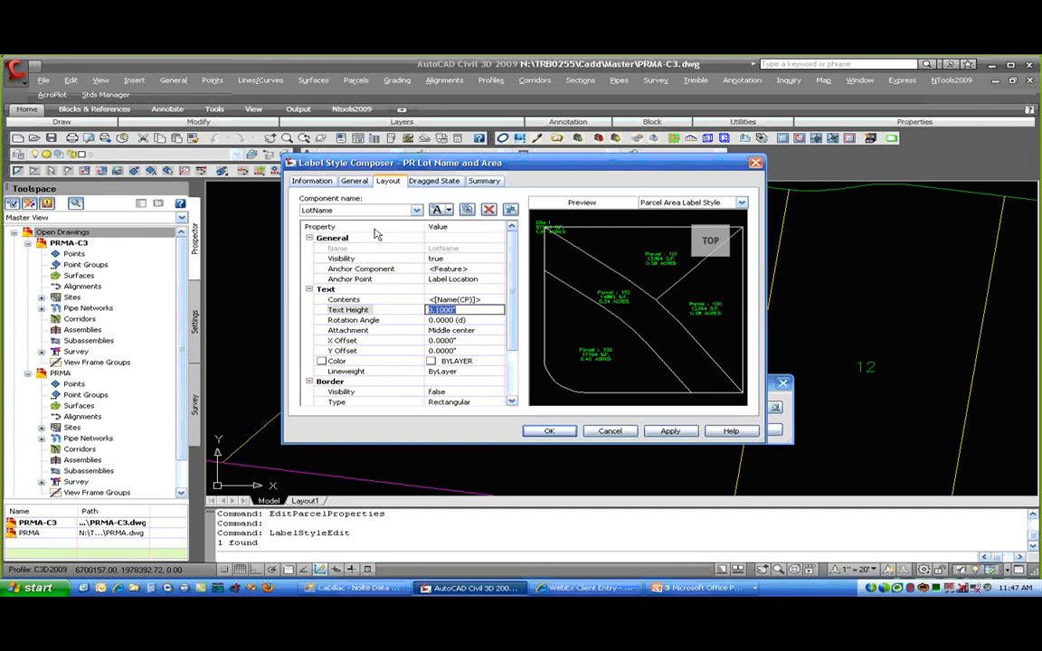
click(369, 211)
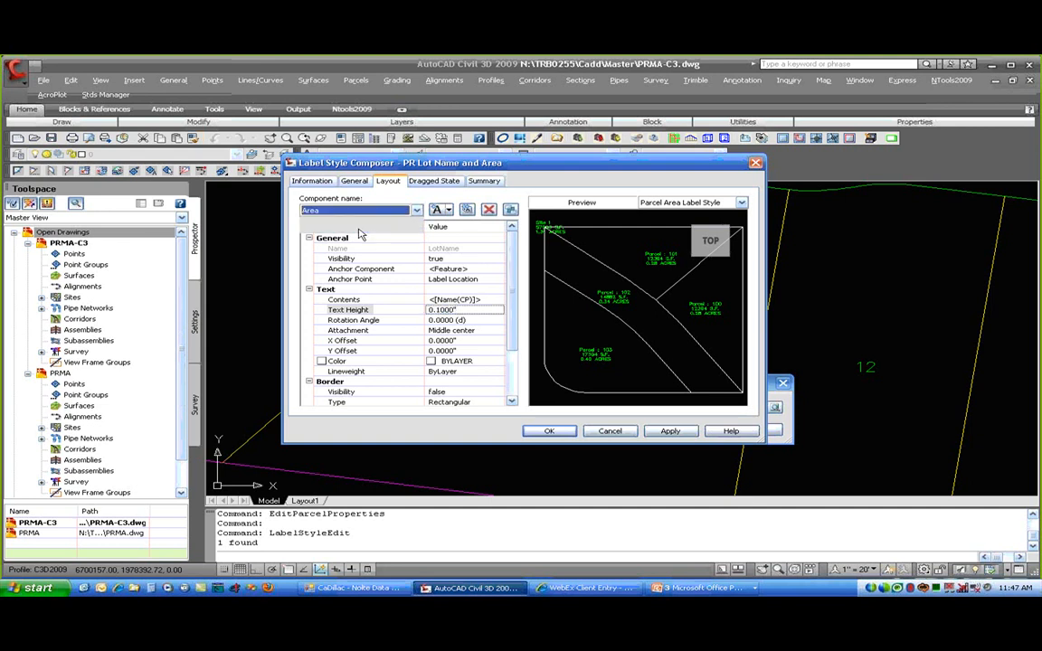
click(360, 234)
click(453, 300)
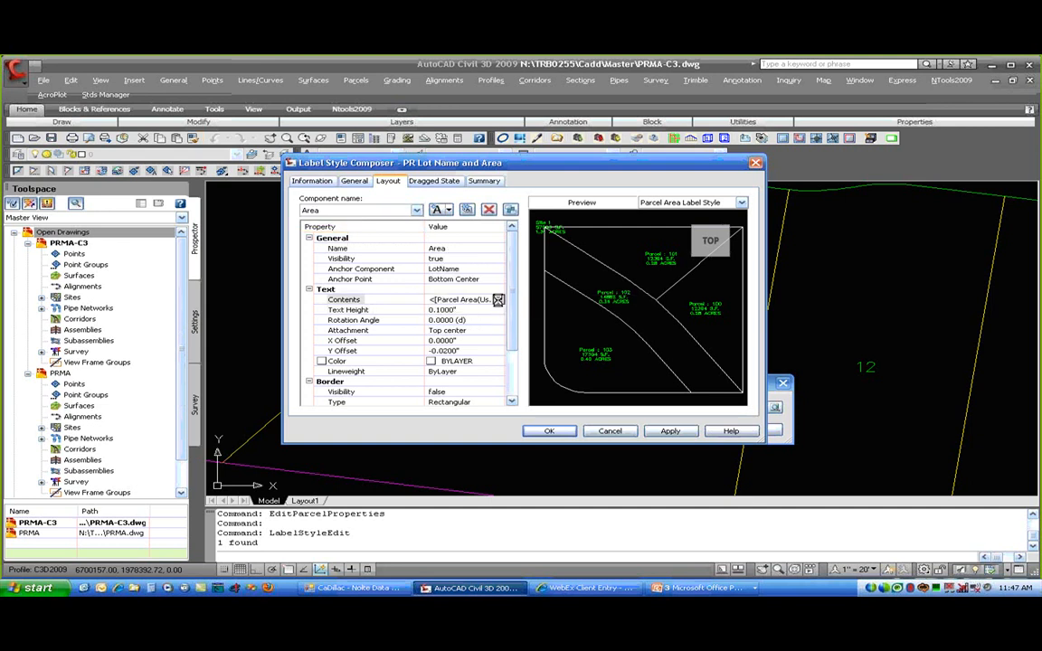
click(499, 300)
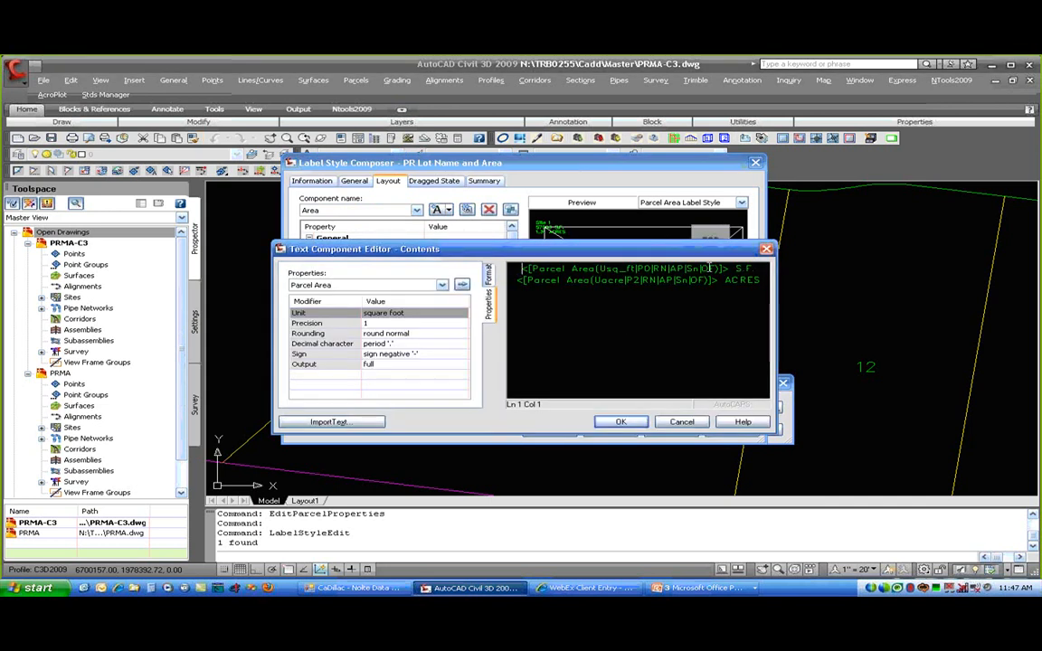
double_click(523, 281)
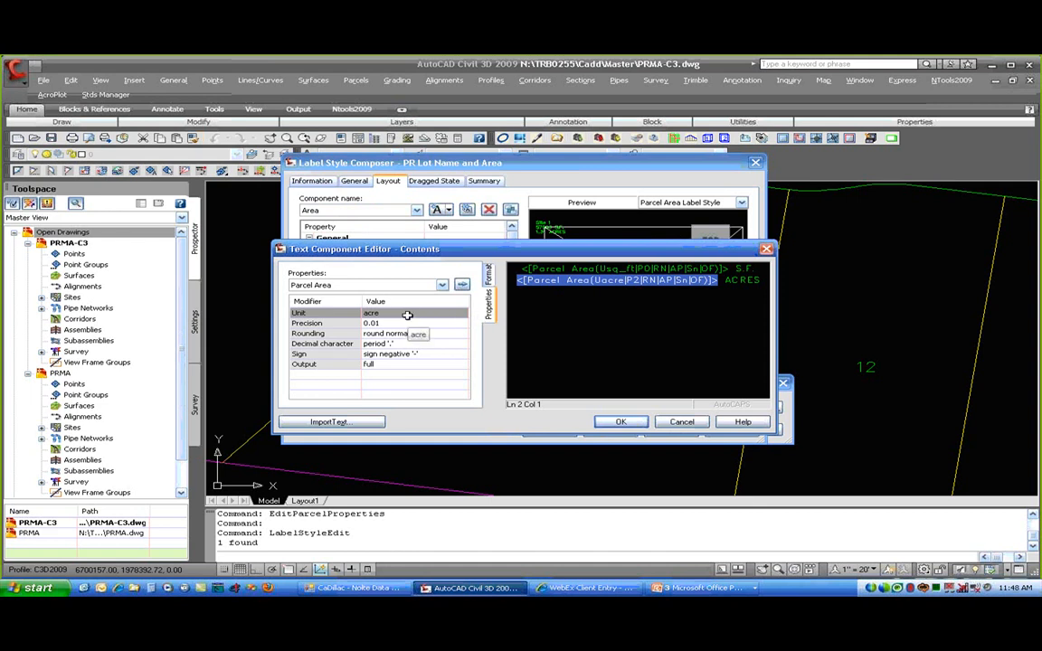
click(728, 280)
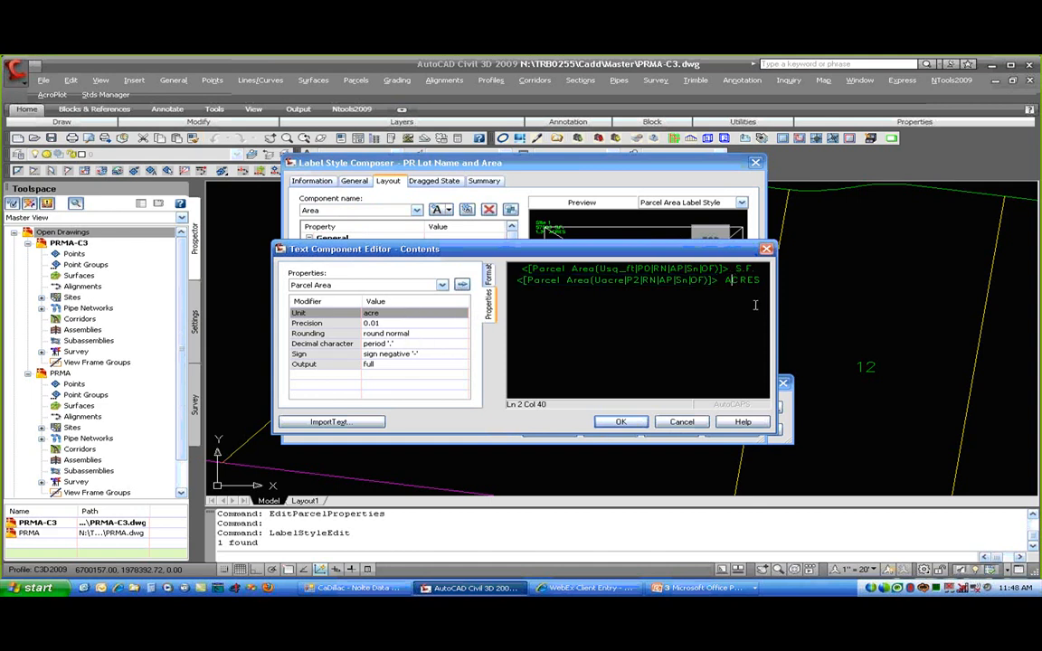
double_click(742, 280)
click(597, 269)
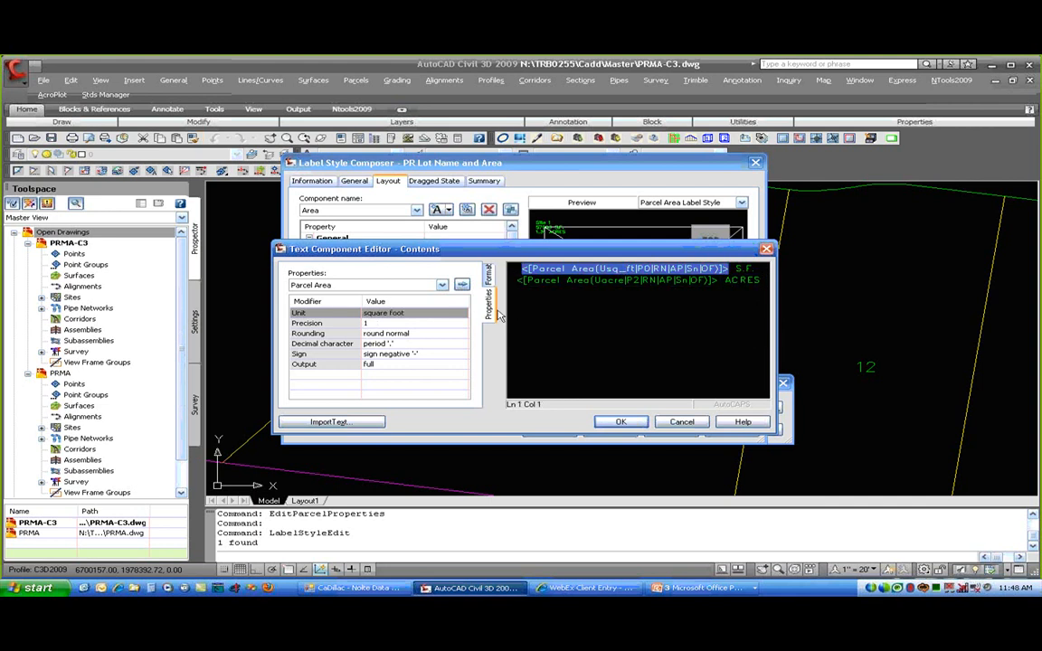
click(431, 313)
click(457, 313)
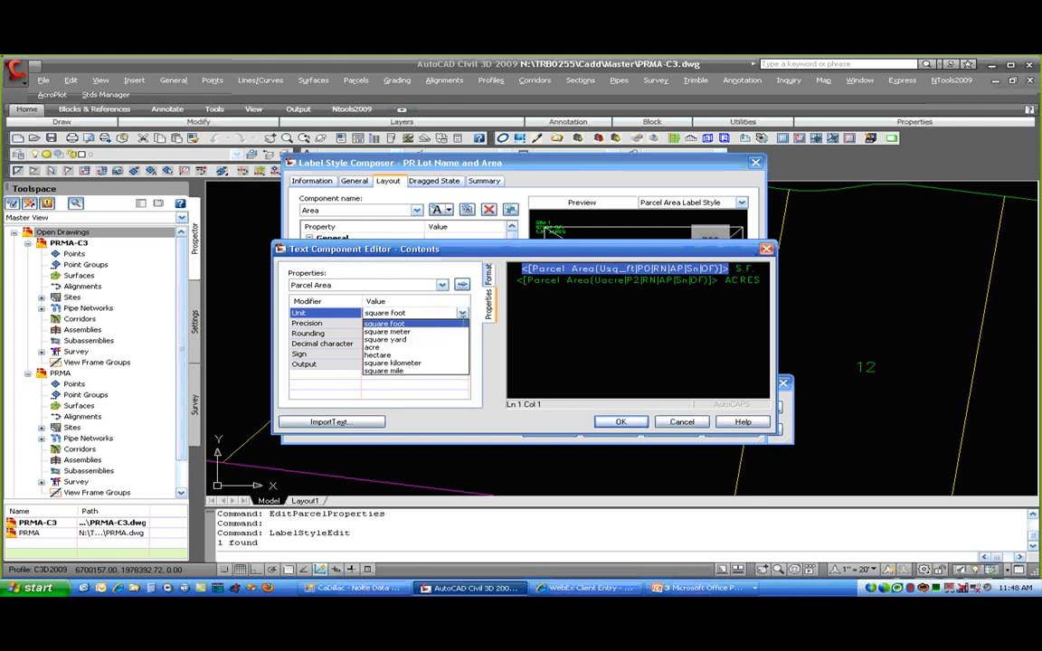
click(461, 313)
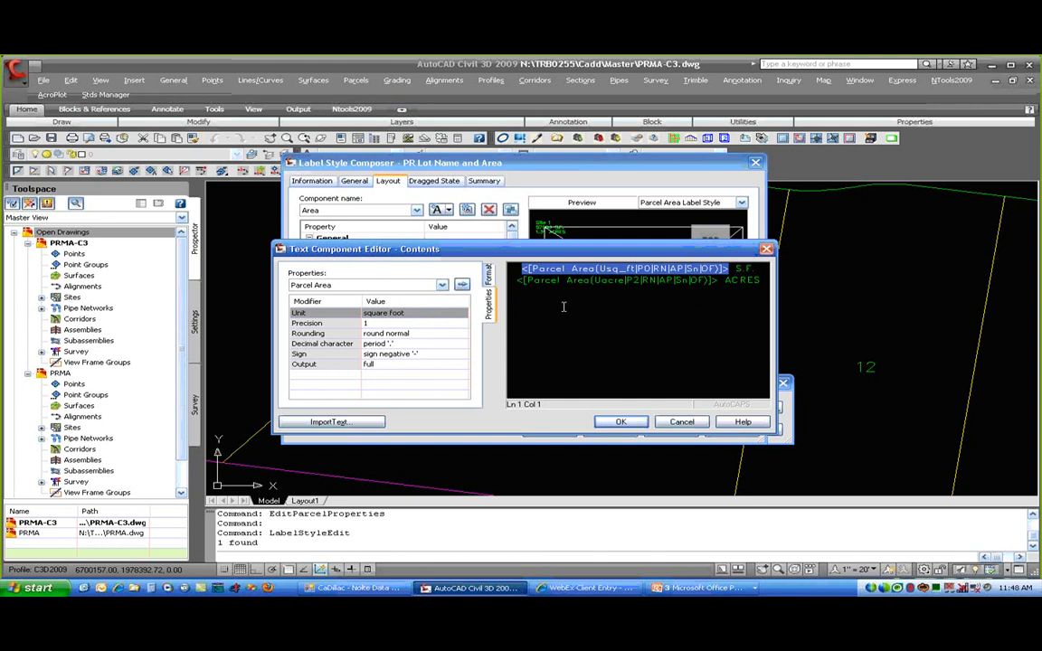
click(621, 421)
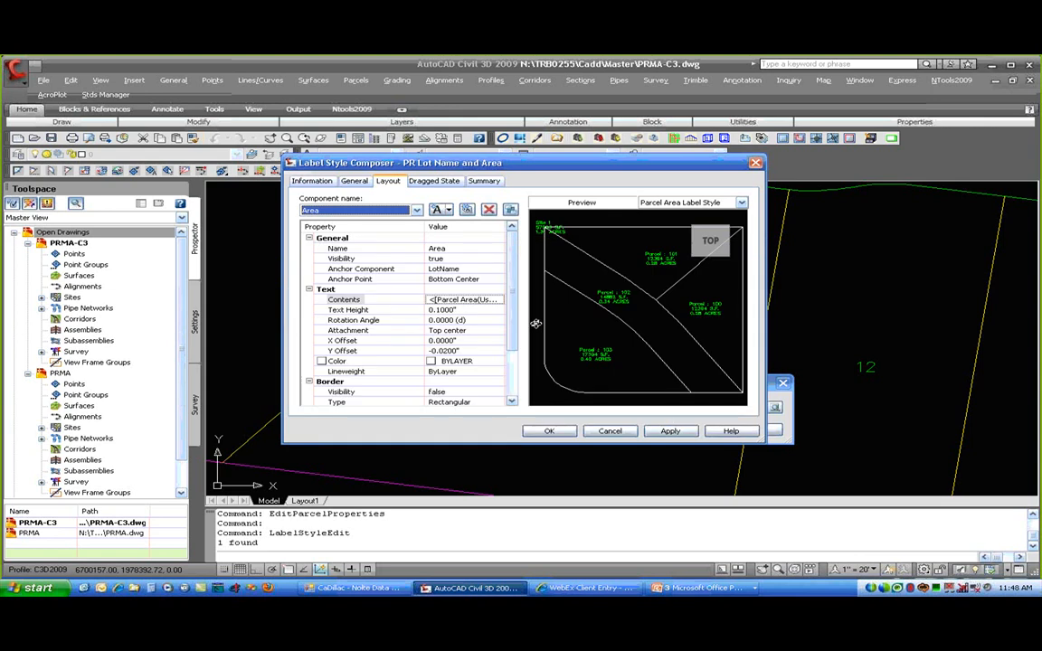
- Review the Dragged State leader settings and cancel out of the Label Style Composer
click(442, 181)
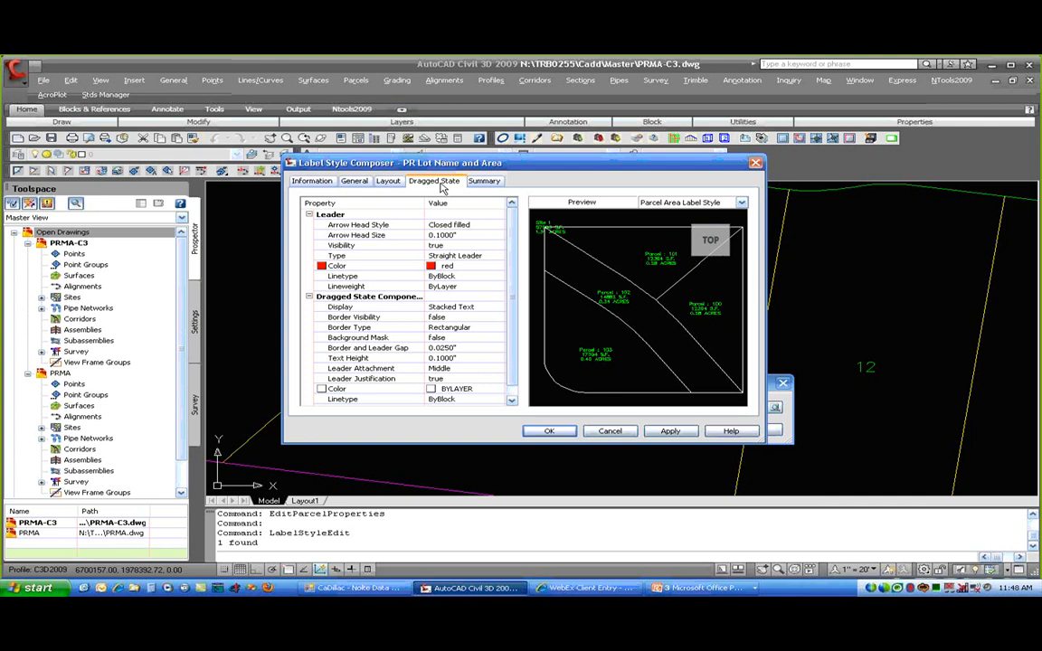
click(609, 431)
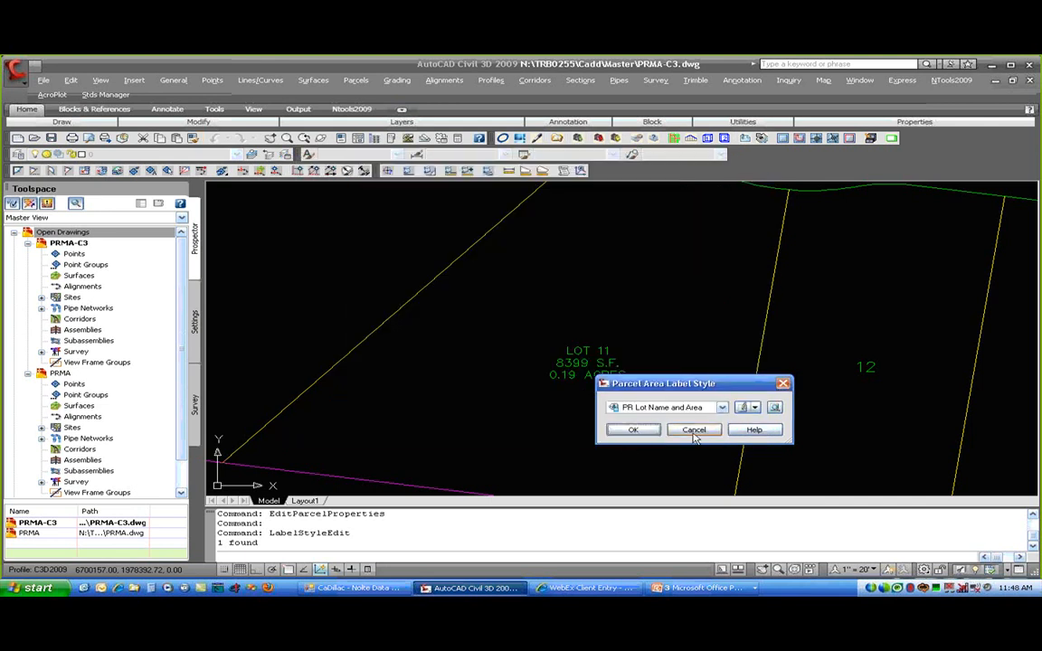
- Close the style dialog and drag the LOT 11 label below its parcel on a leader
click(633, 430)
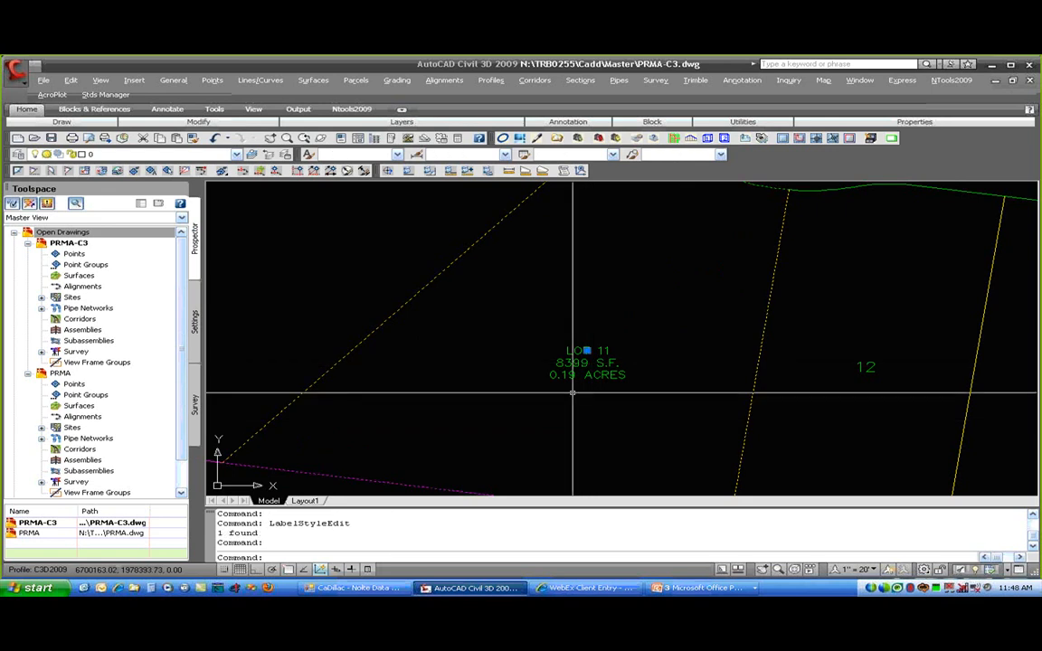
click(587, 350)
click(631, 258)
click(630, 259)
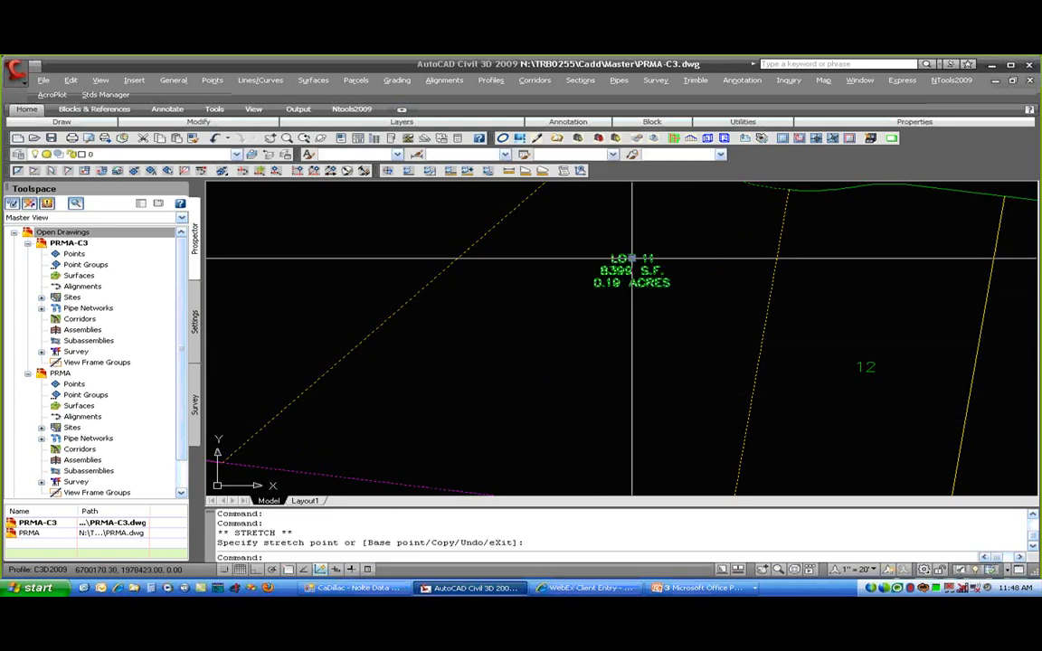
click(532, 355)
scroll(604, 392, down, 4)
middle_drag(604, 391, 622, 314)
click(594, 299)
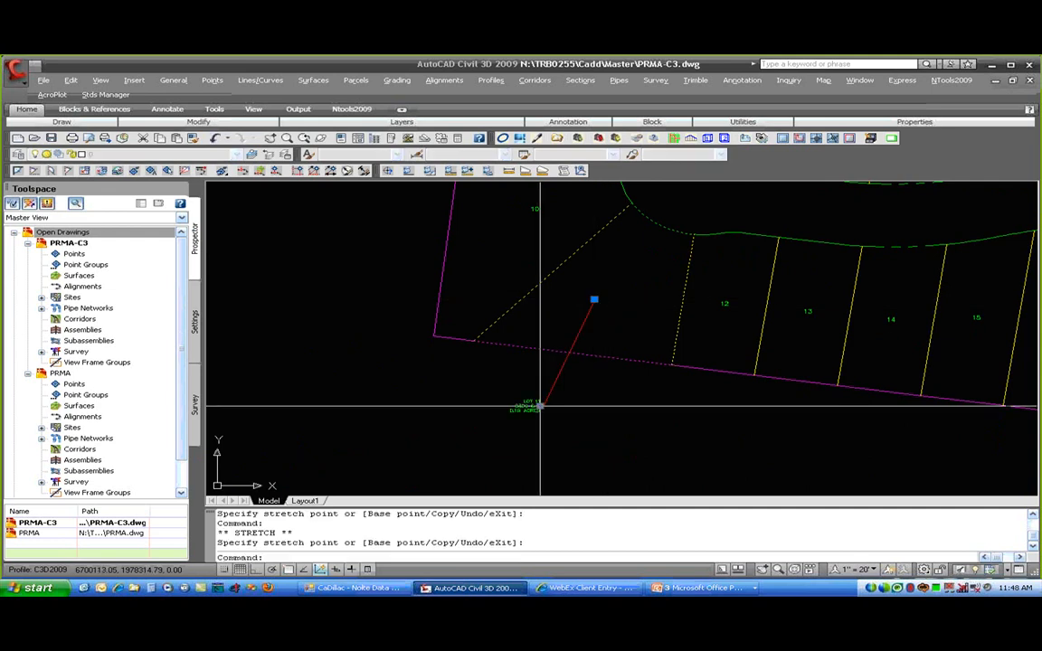
click(539, 406)
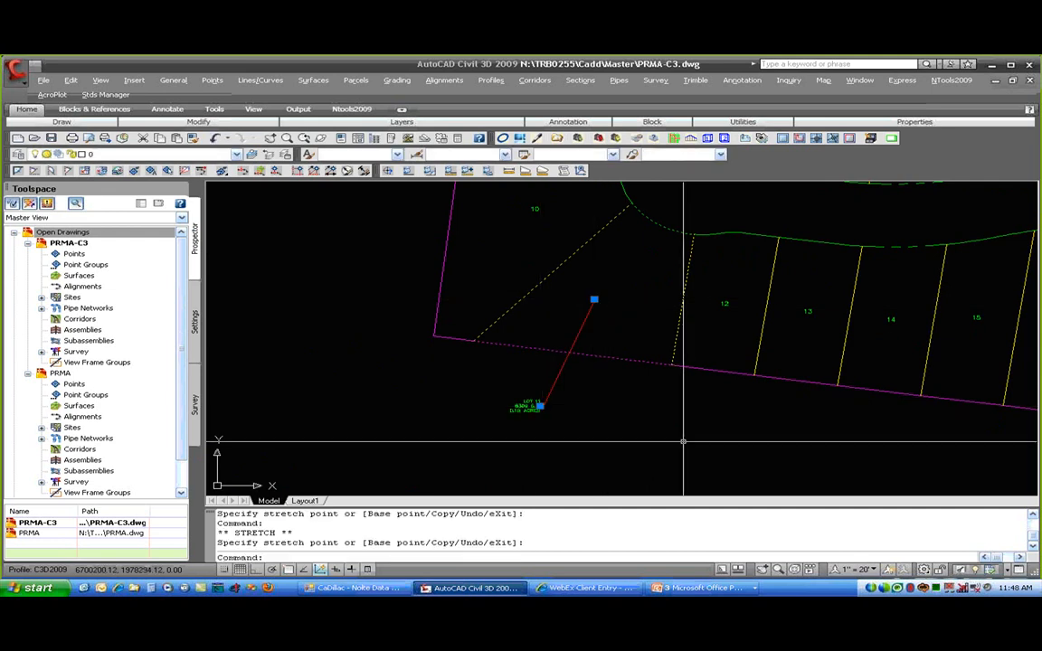
click(683, 441)
key(Escape)
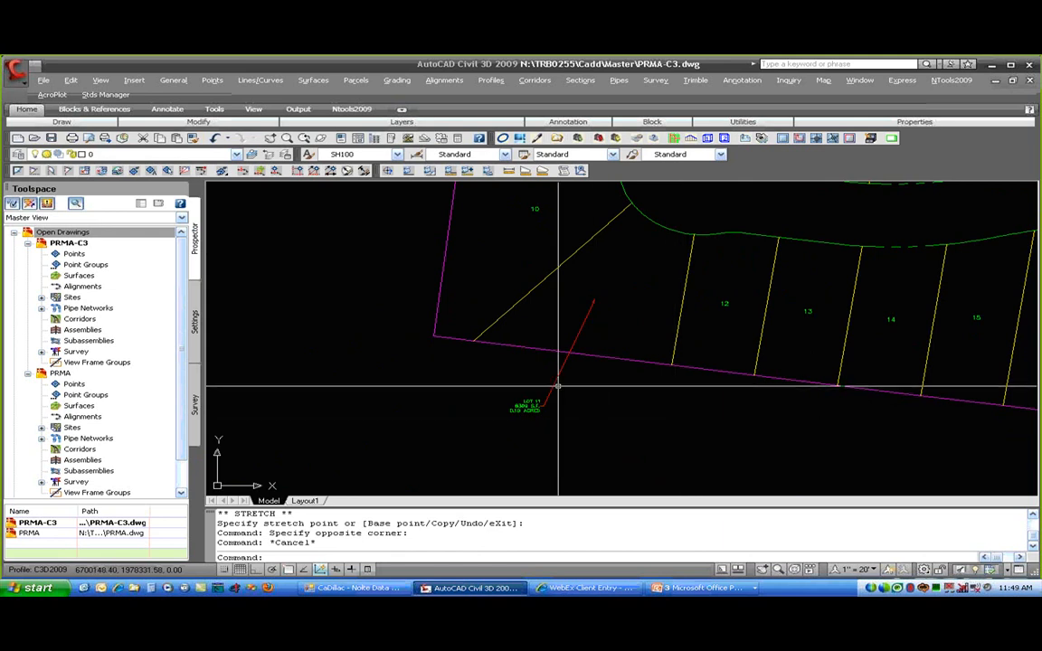
click(534, 408)
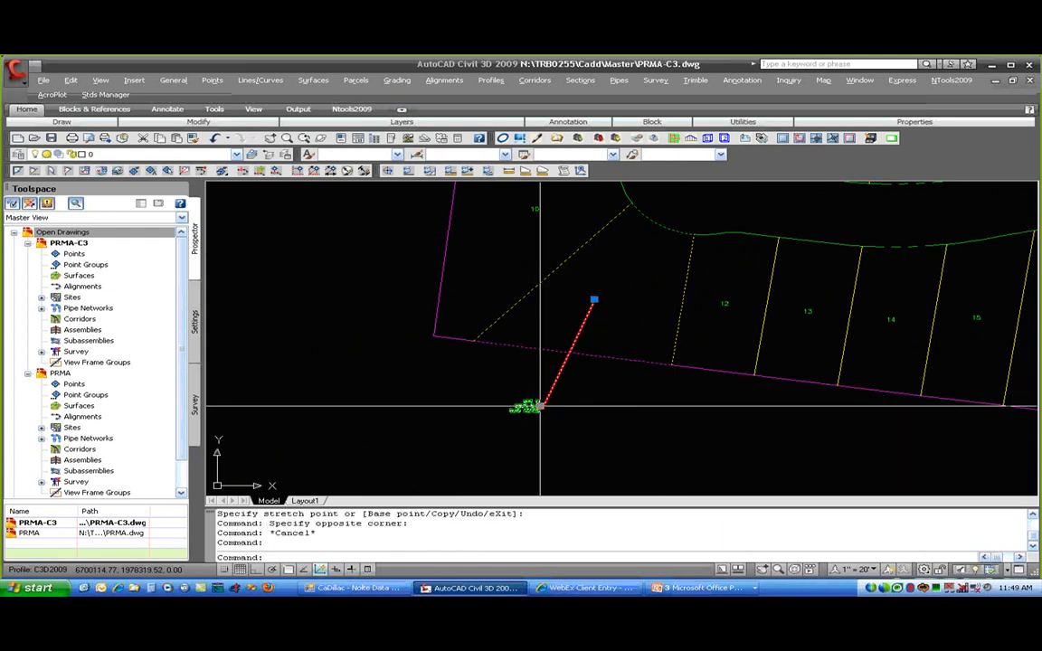
- Reset the LOT 11 label back inside its parcel, then zoom out to show the whole subdivision
right_click(538, 157)
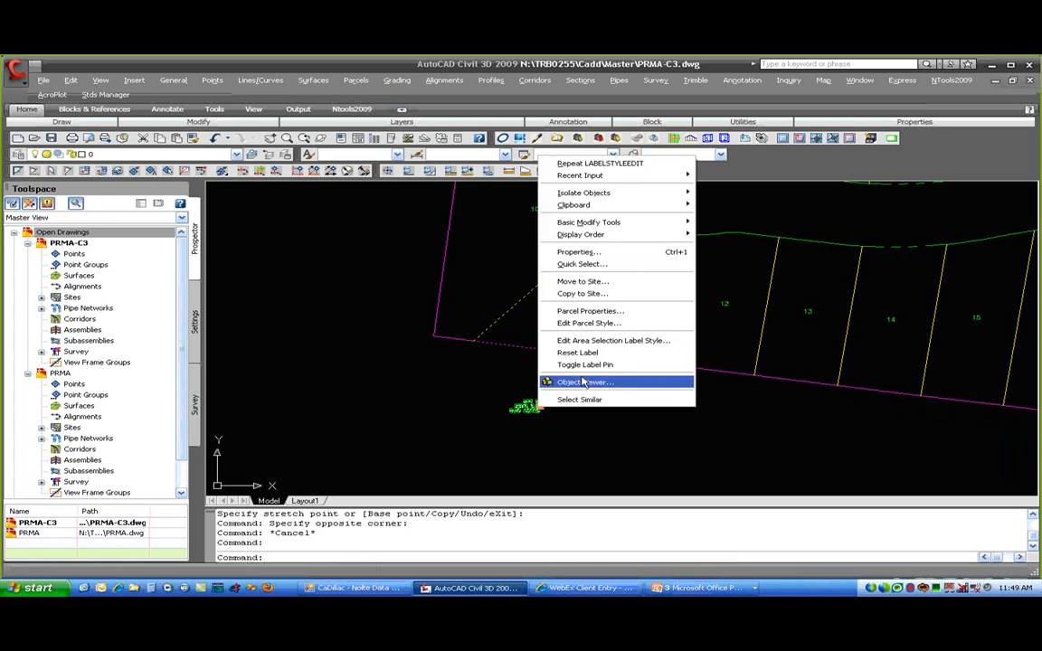
click(601, 353)
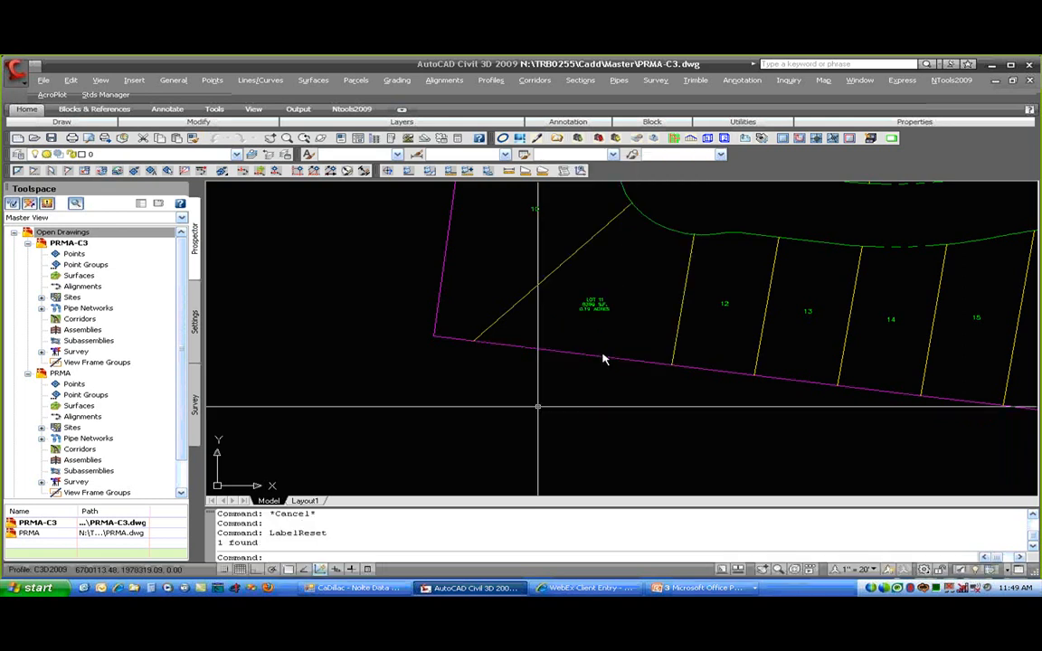
scroll(595, 319, down, 2)
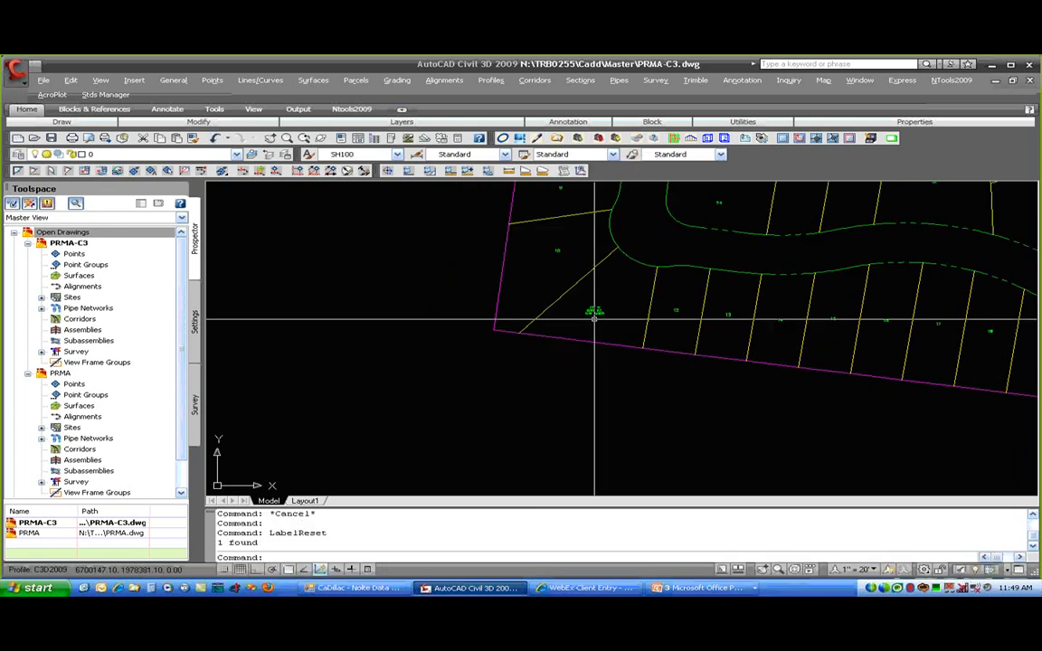
middle_drag(594, 307, 532, 396)
click(611, 396)
right_click(612, 405)
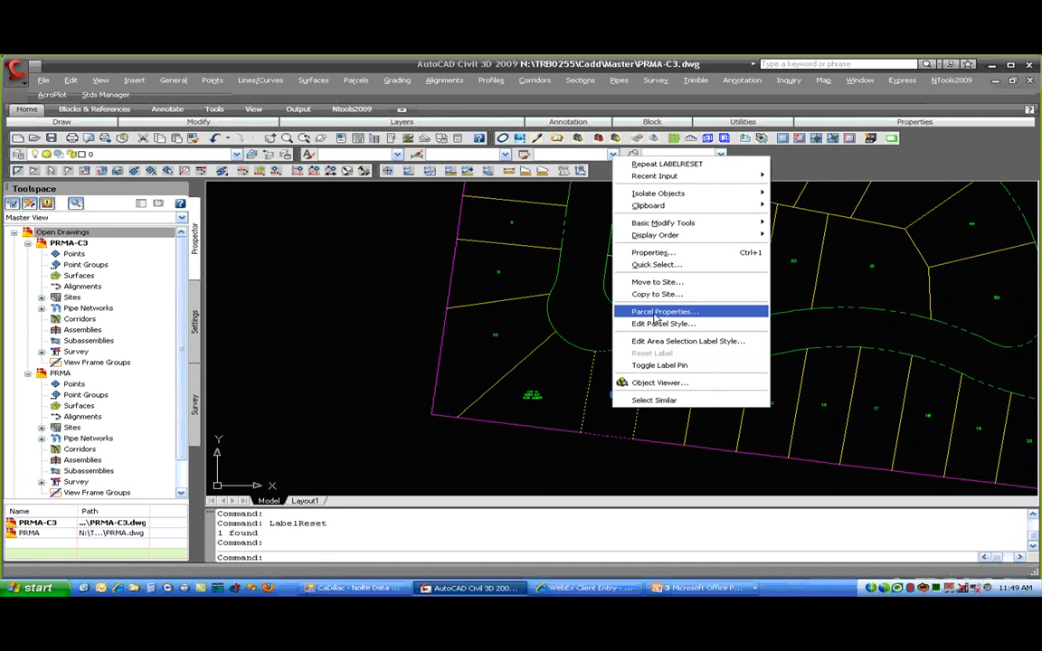
key(Escape)
key(Escape)
key(Escape)
scroll(596, 300, down, 3)
scroll(596, 299, down, 2)
middle_drag(624, 282, 542, 342)
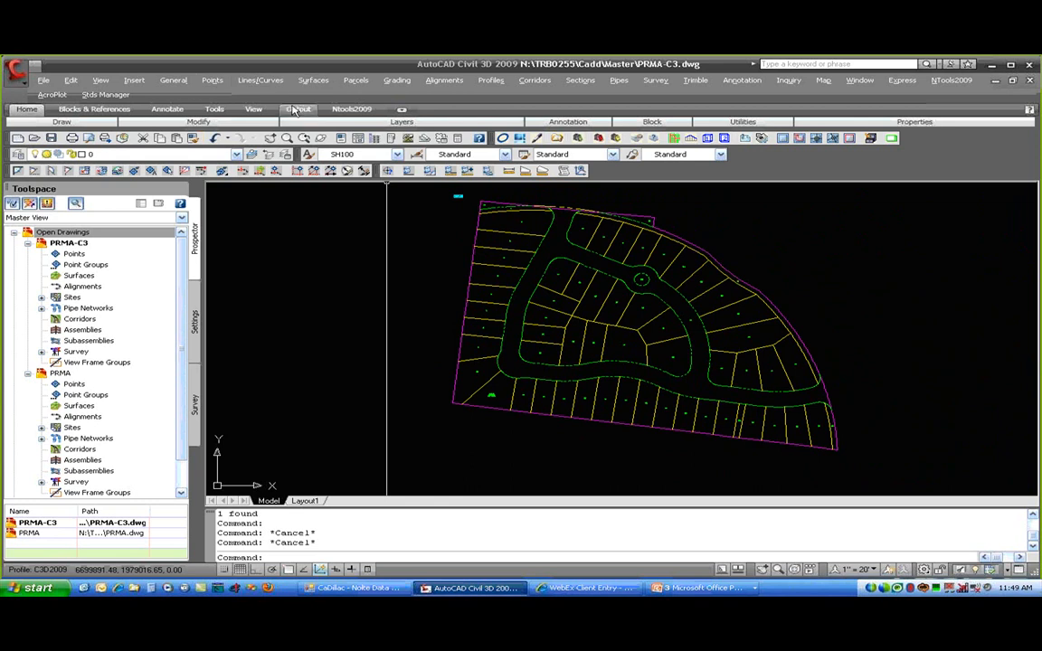
- Run Edit Parcel Properties and choose All, opening the editor at LOT 1
click(362, 81)
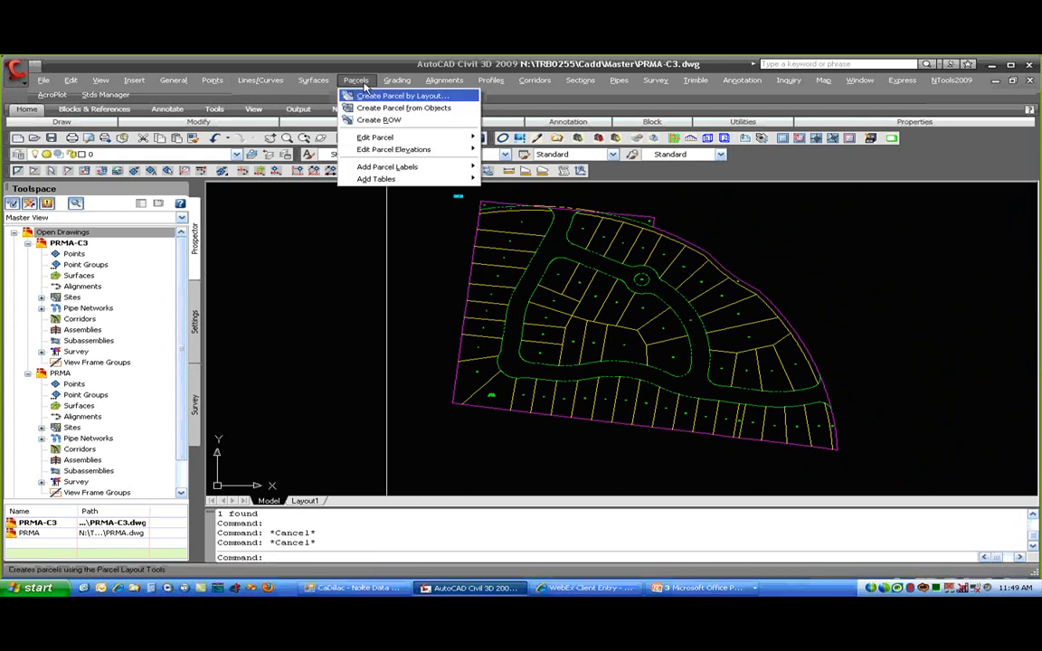
mouse_move(374, 137)
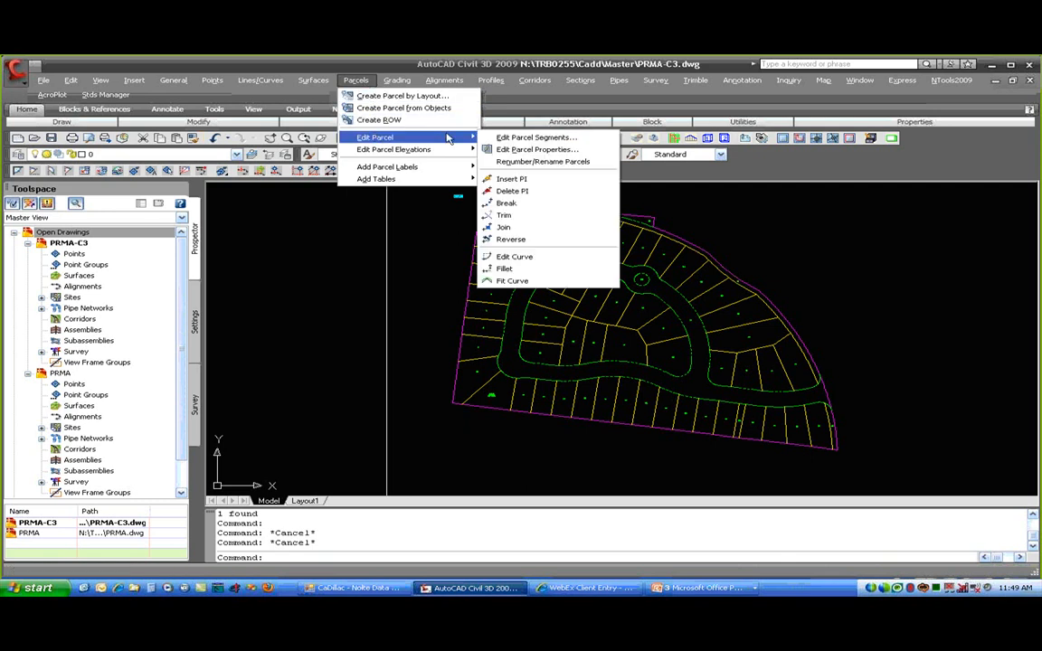
click(600, 151)
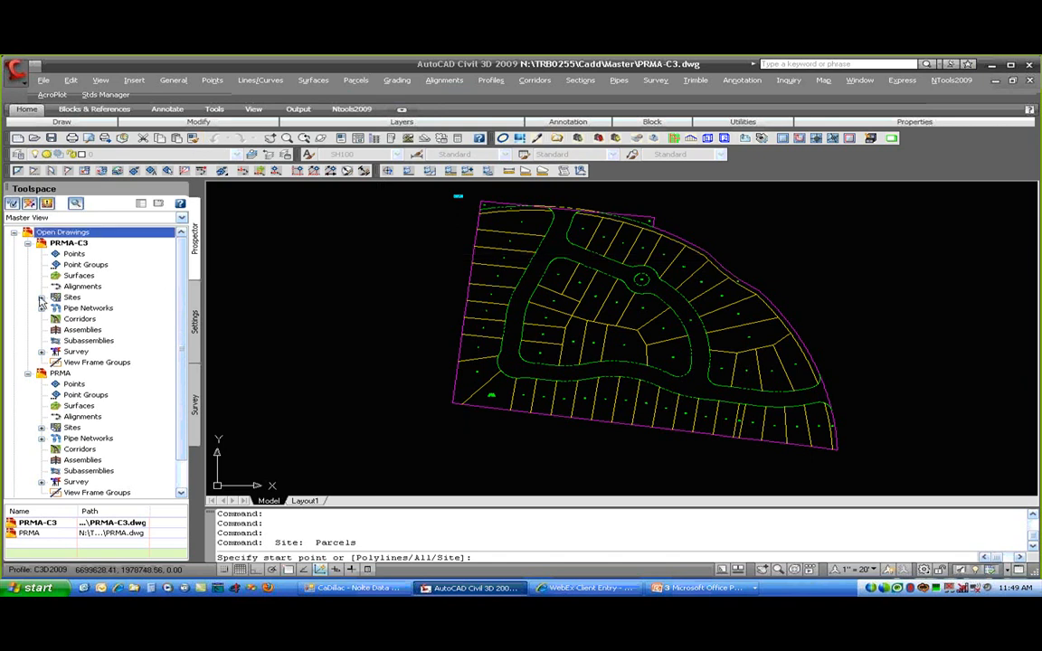
click(41, 297)
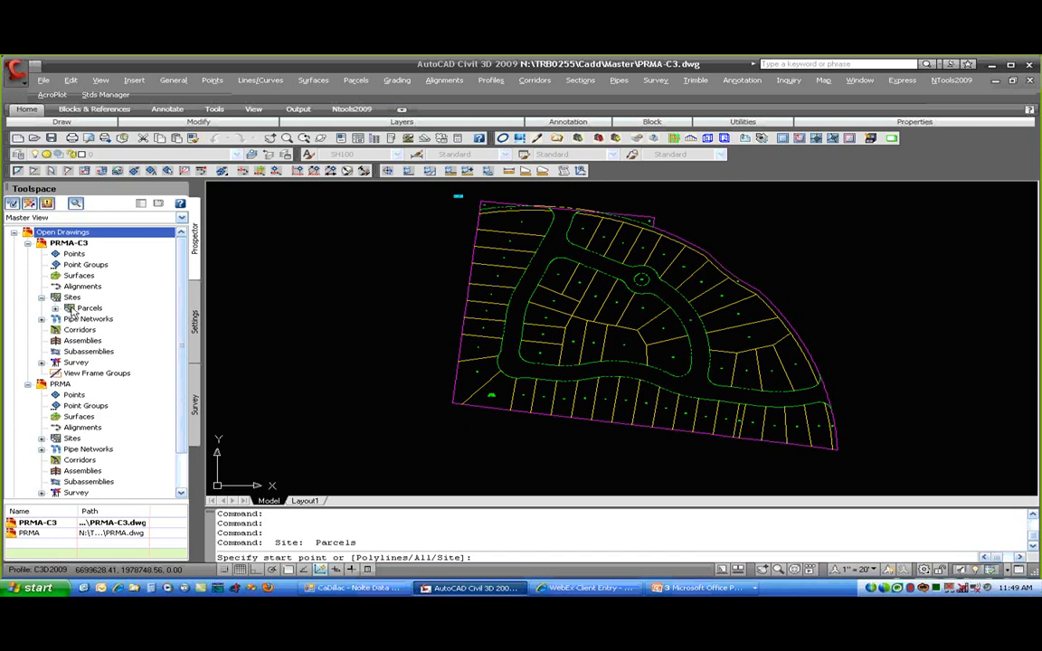
click(55, 308)
click(69, 352)
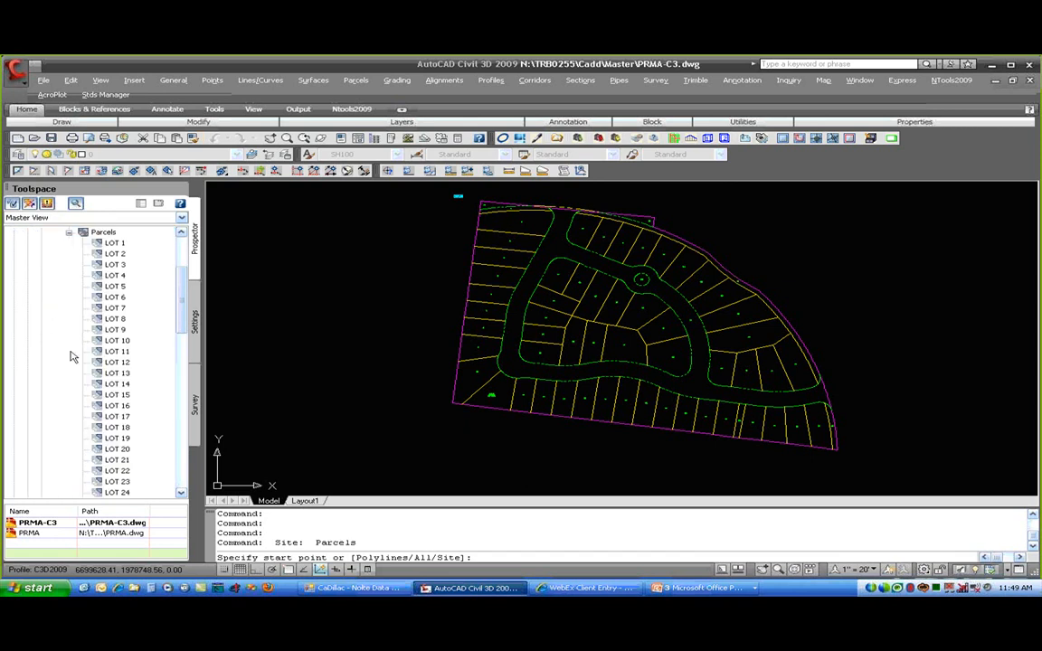
click(69, 233)
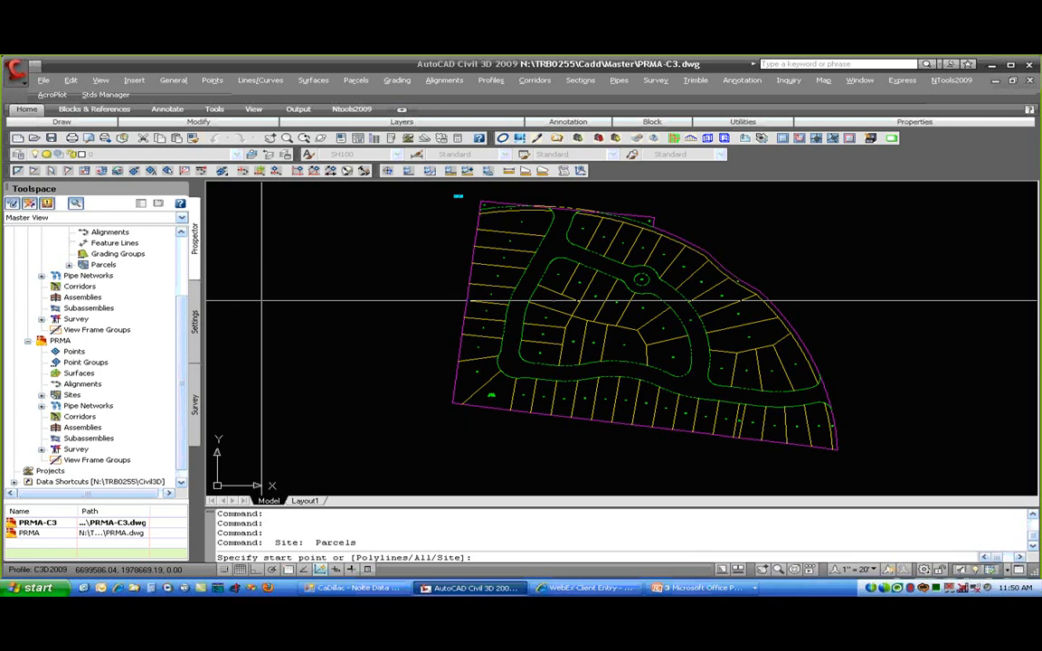
text(a)
key(Return)
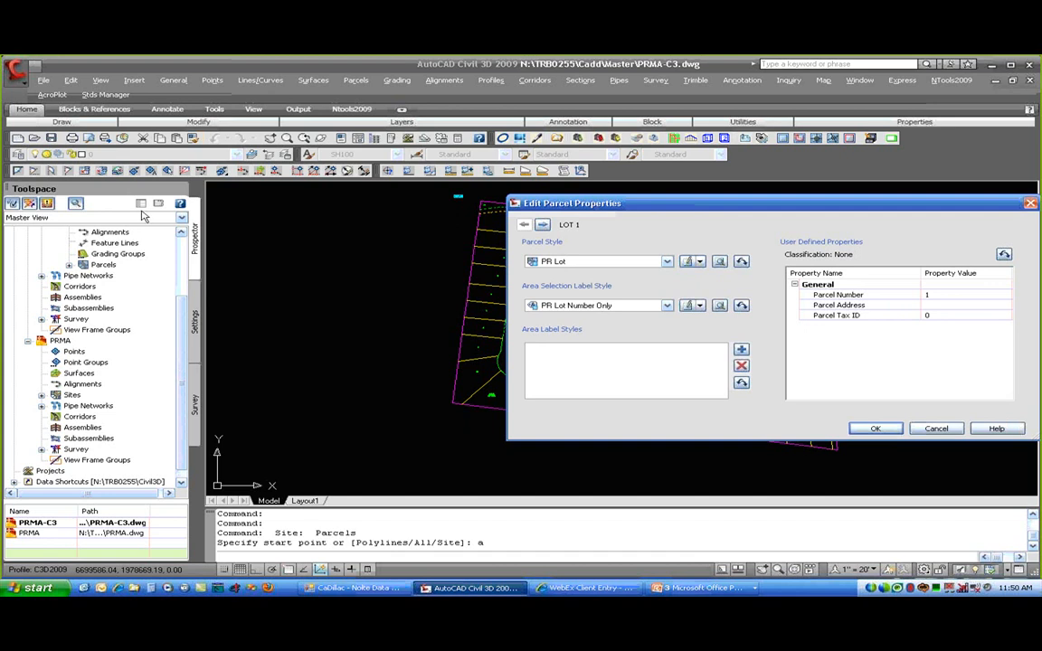
- Step through lots 2 to 4 and set the area selection label style to PR Lot Name and Area
drag(616, 203, 132, 229)
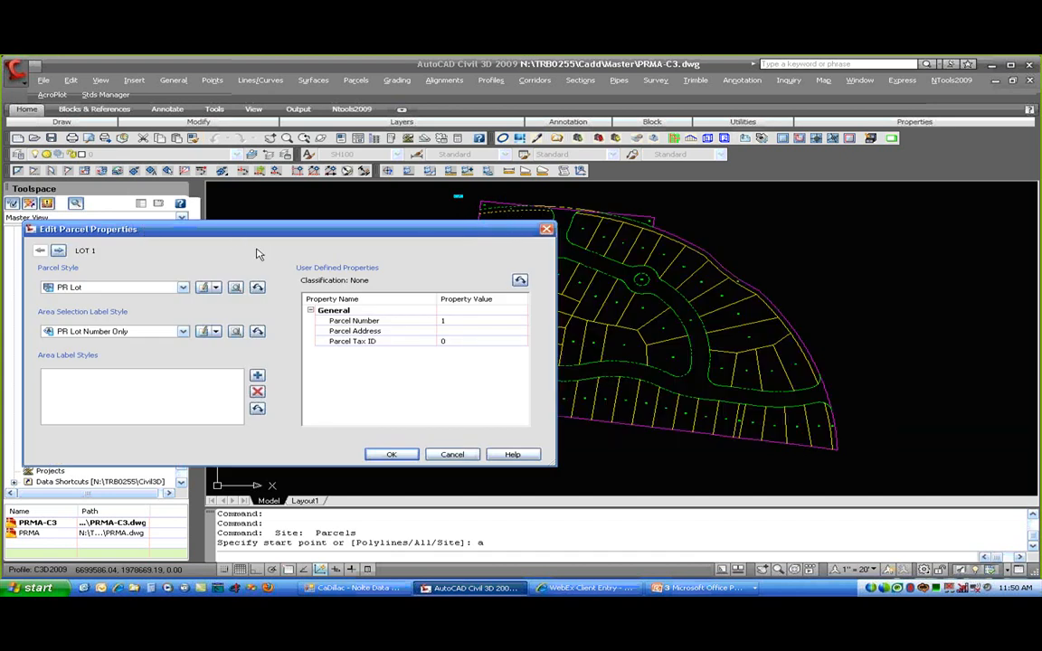
drag(266, 231, 250, 338)
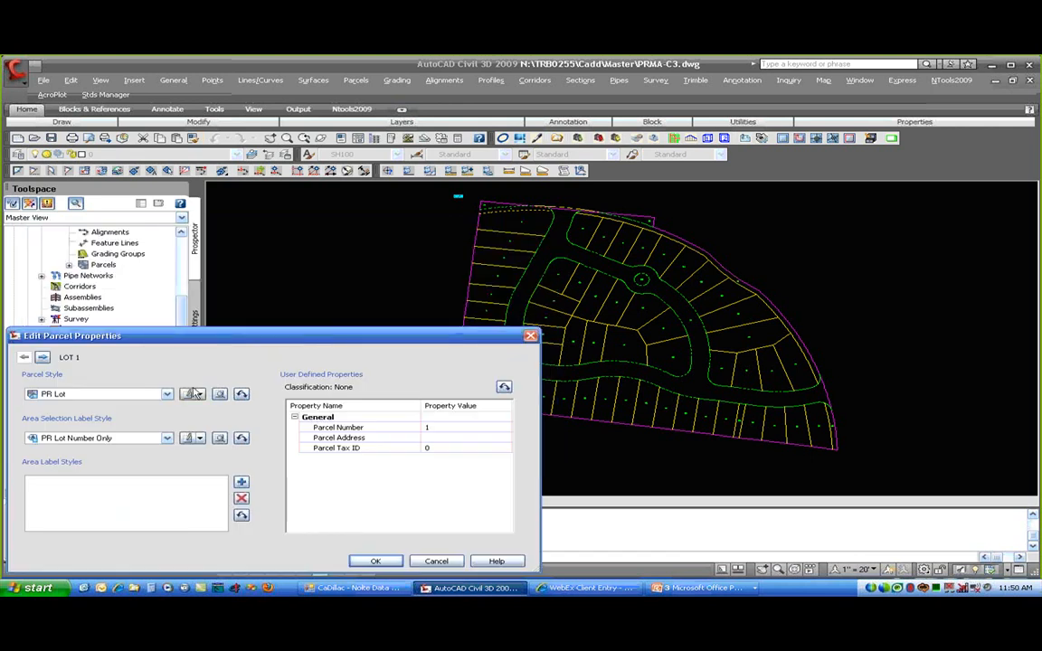
click(42, 358)
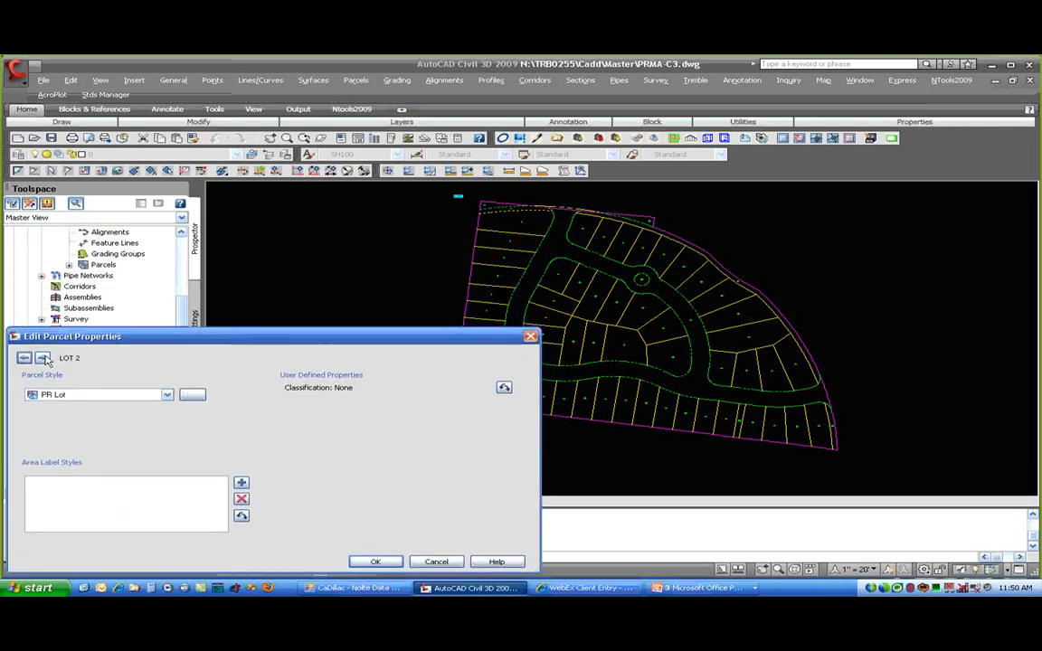
click(43, 359)
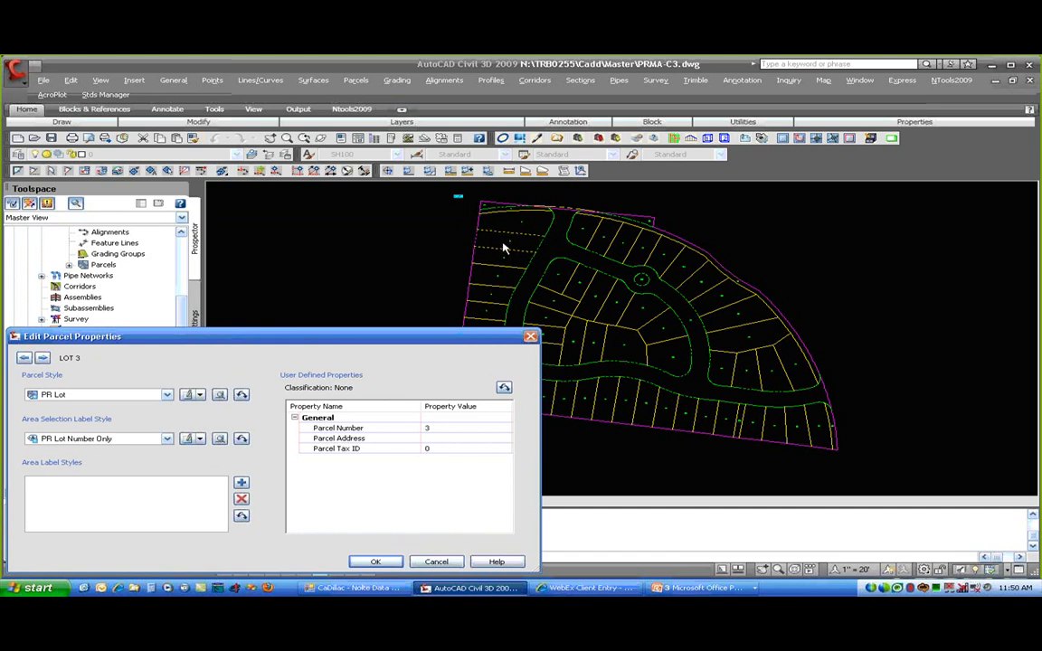
click(43, 358)
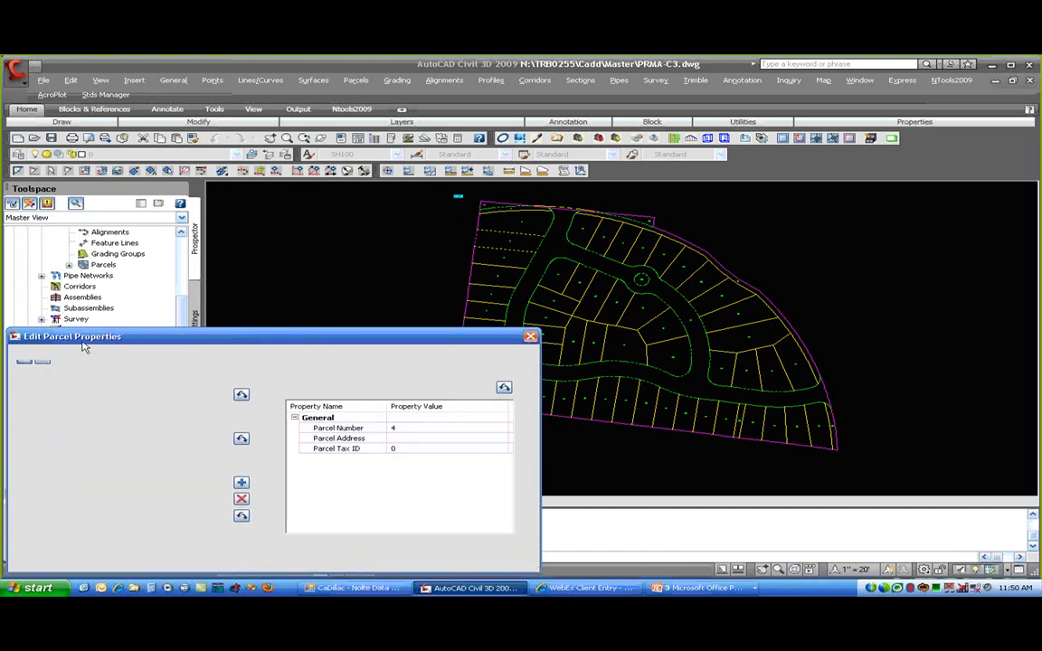
mouse_move(101, 338)
mouse_down()
mouse_move(106, 238)
mouse_move(124, 266)
mouse_up()
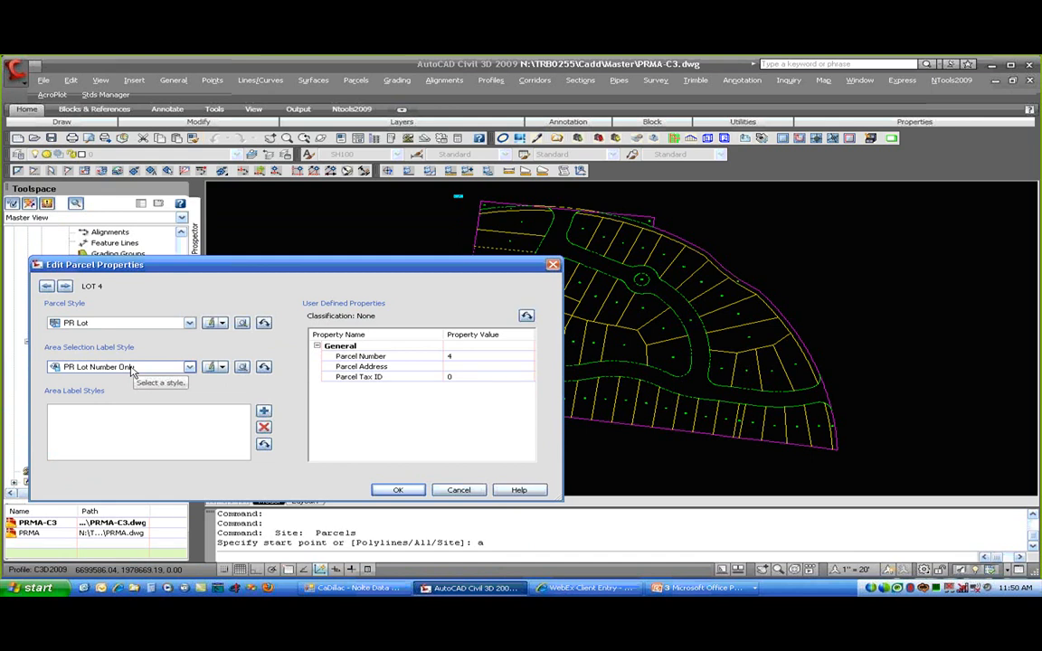
click(133, 367)
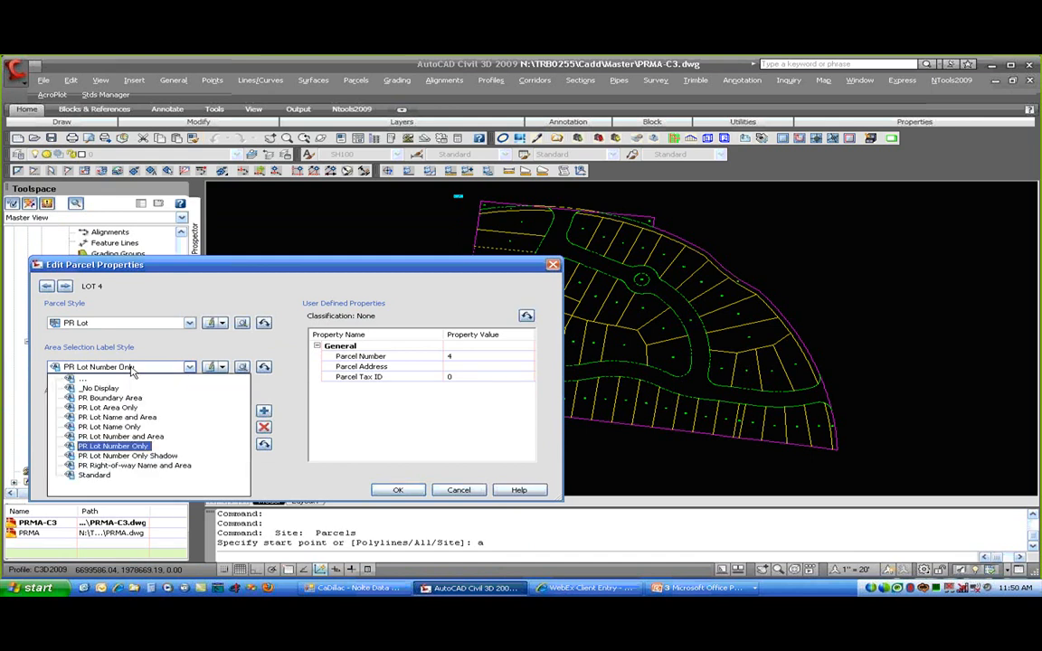
click(136, 417)
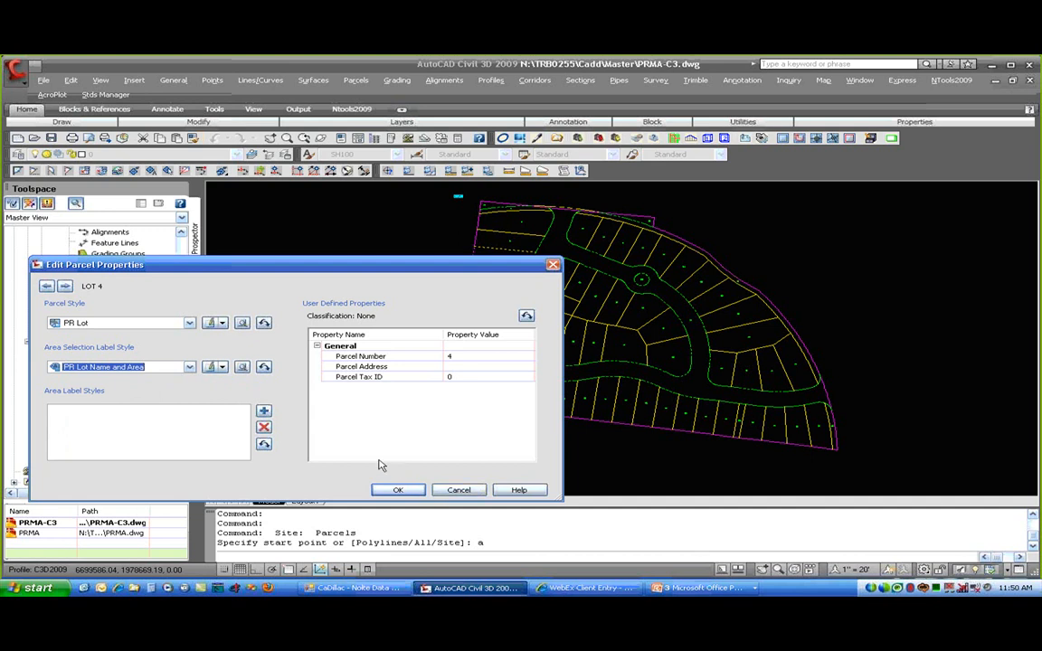
- Apply the PR Lot Name and Area style to all 61 parcels and accept the changes
click(65, 286)
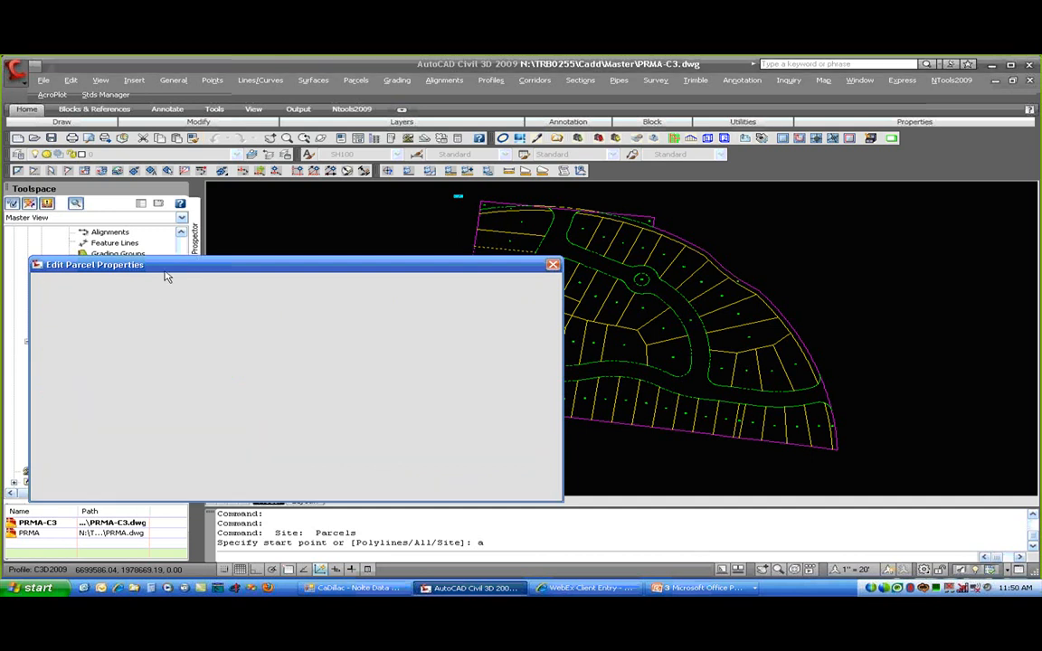
drag(212, 269, 240, 336)
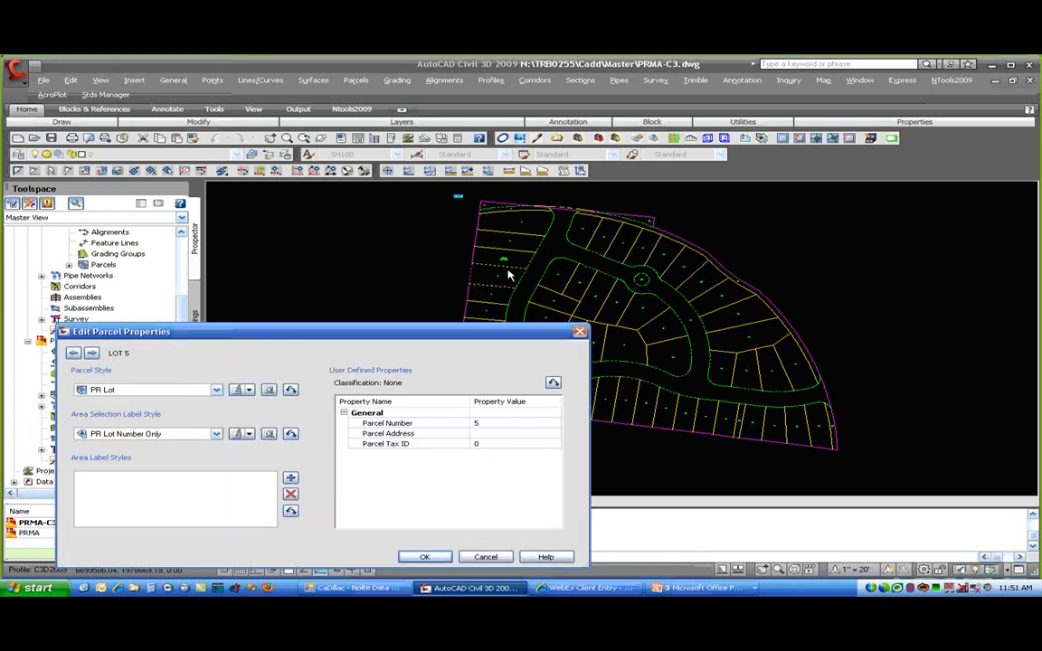
click(74, 356)
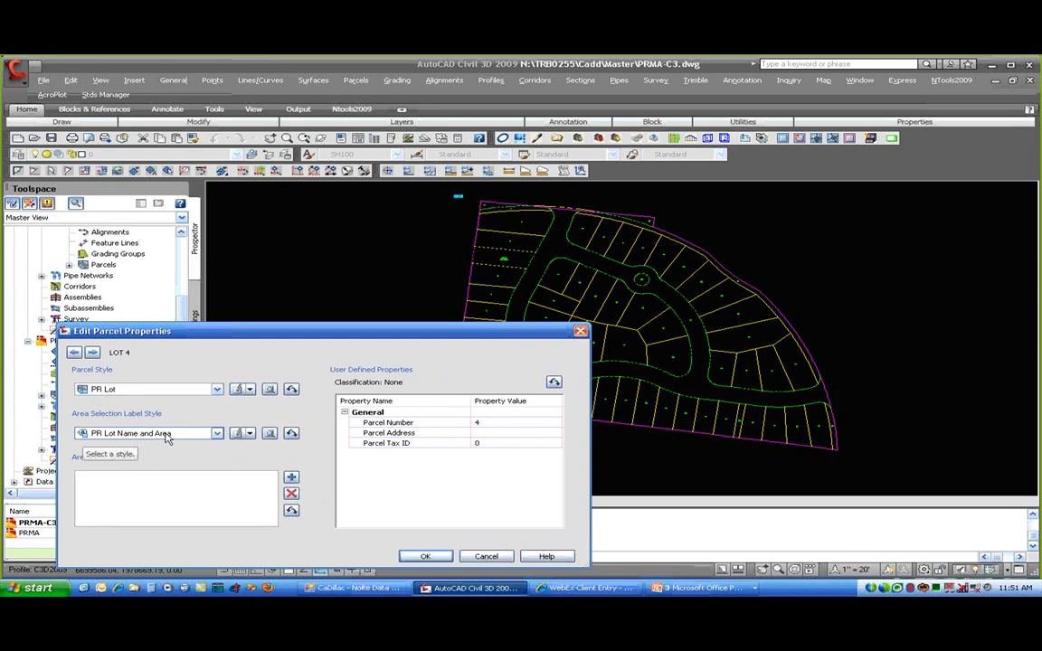
click(292, 434)
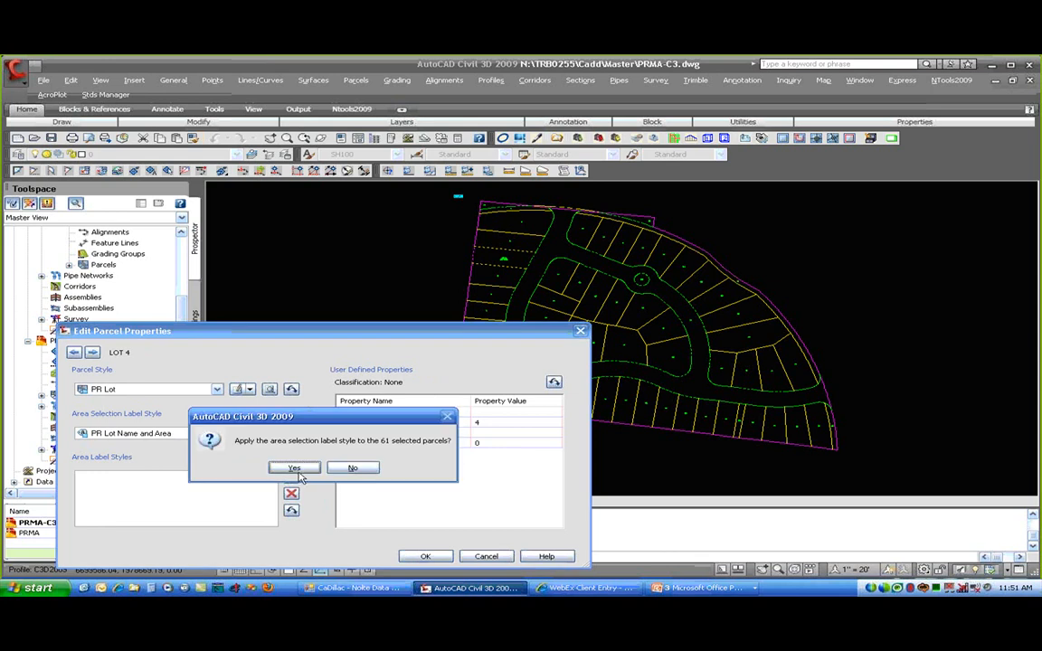
click(295, 469)
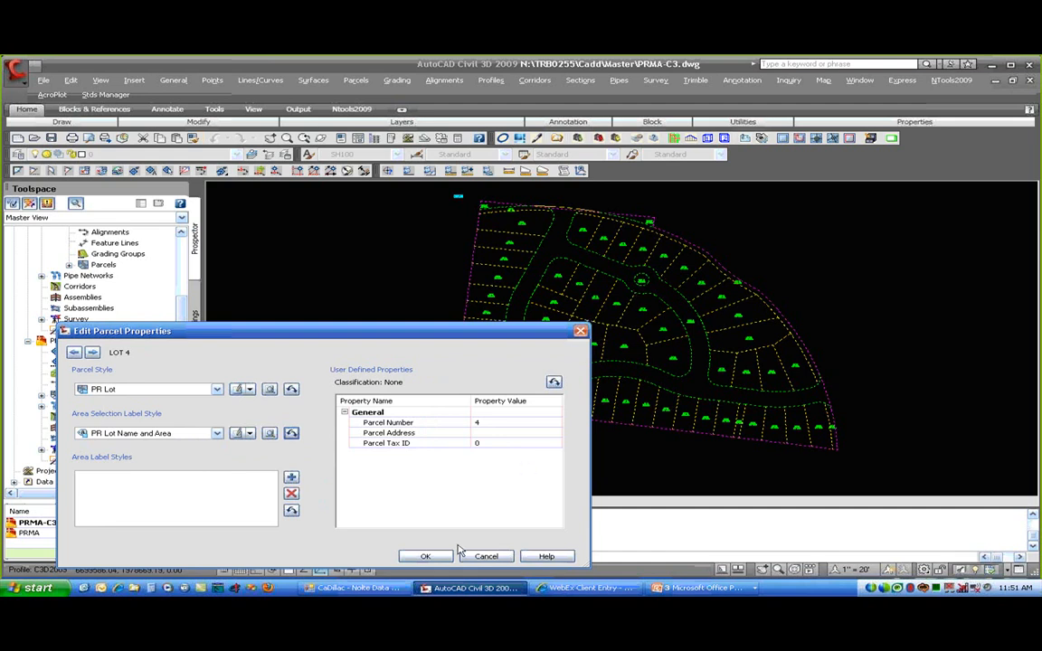
click(426, 556)
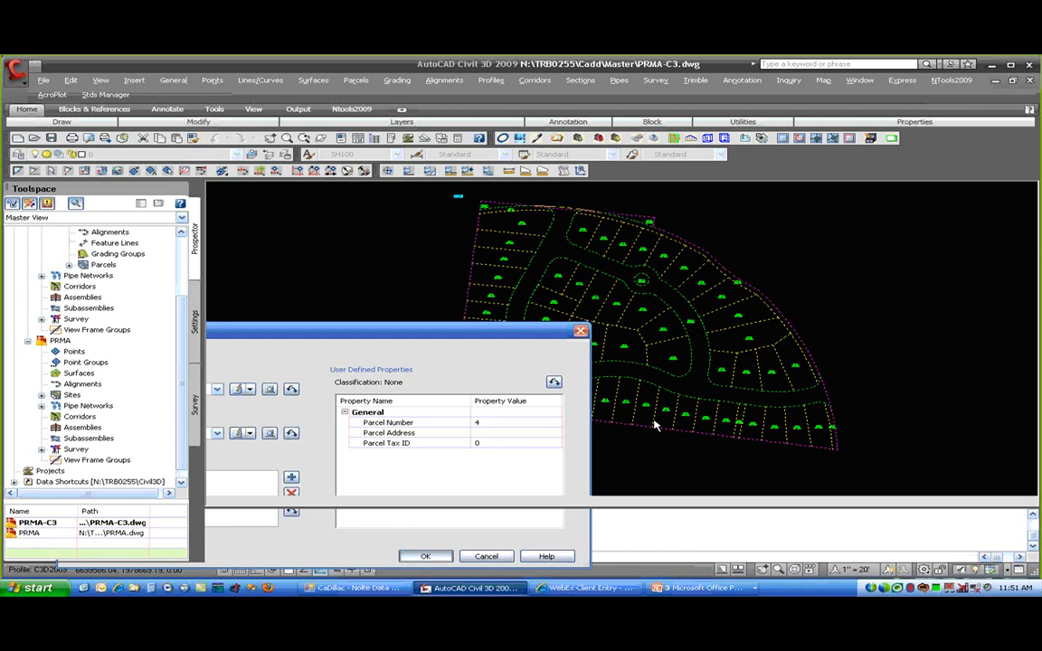
scroll(653, 418, up, 10)
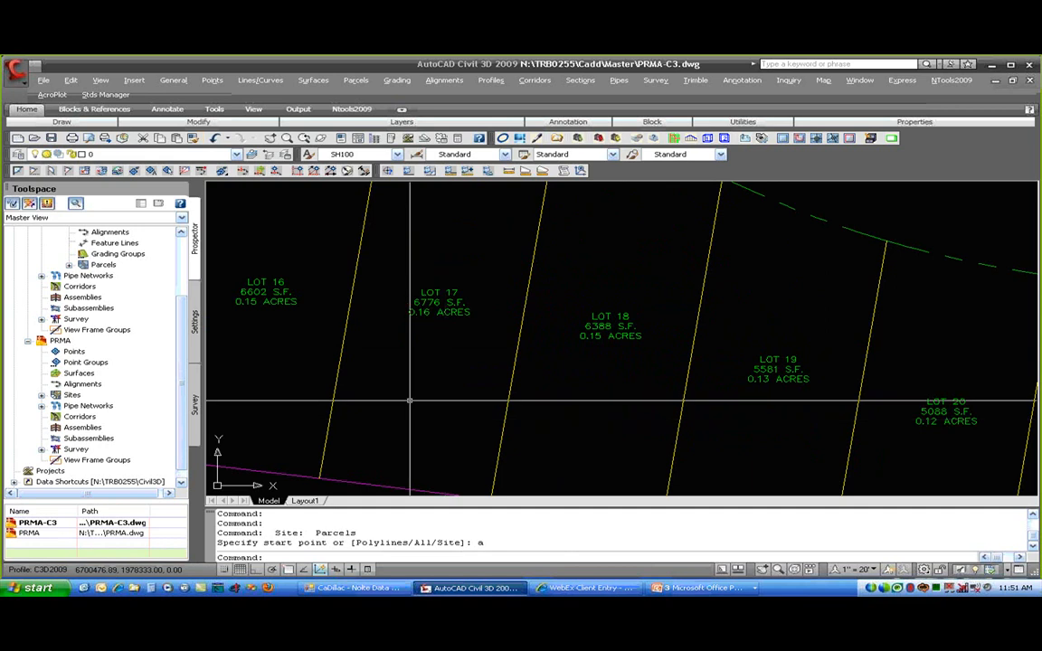
- Set the area selection label style of all 61 parcels to PR Lot Name Only
click(356, 80)
mouse_move(402, 141)
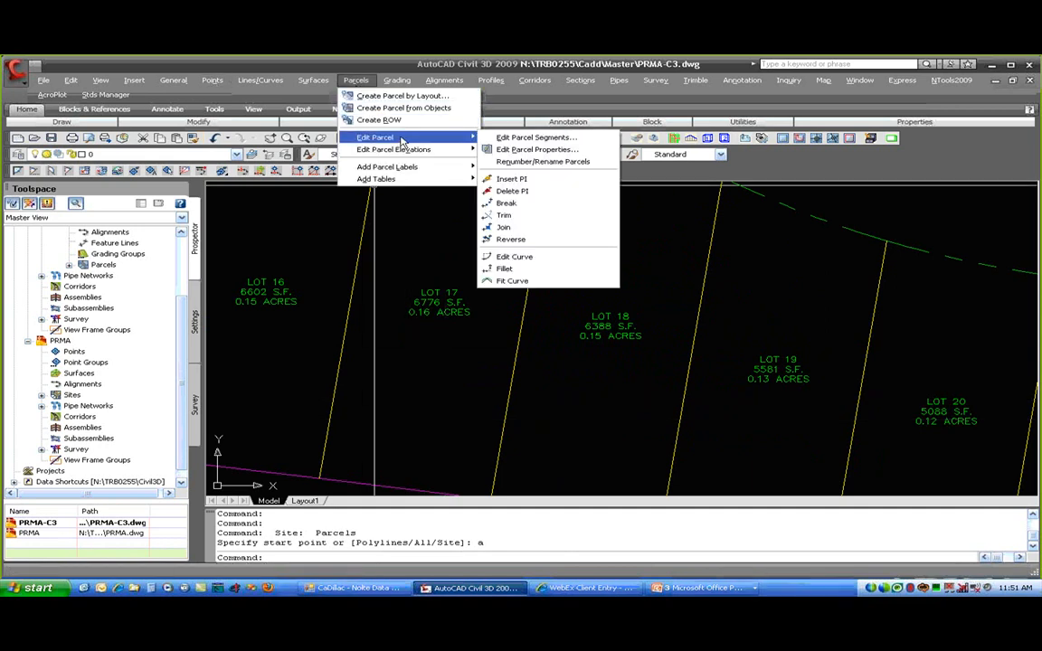
click(576, 150)
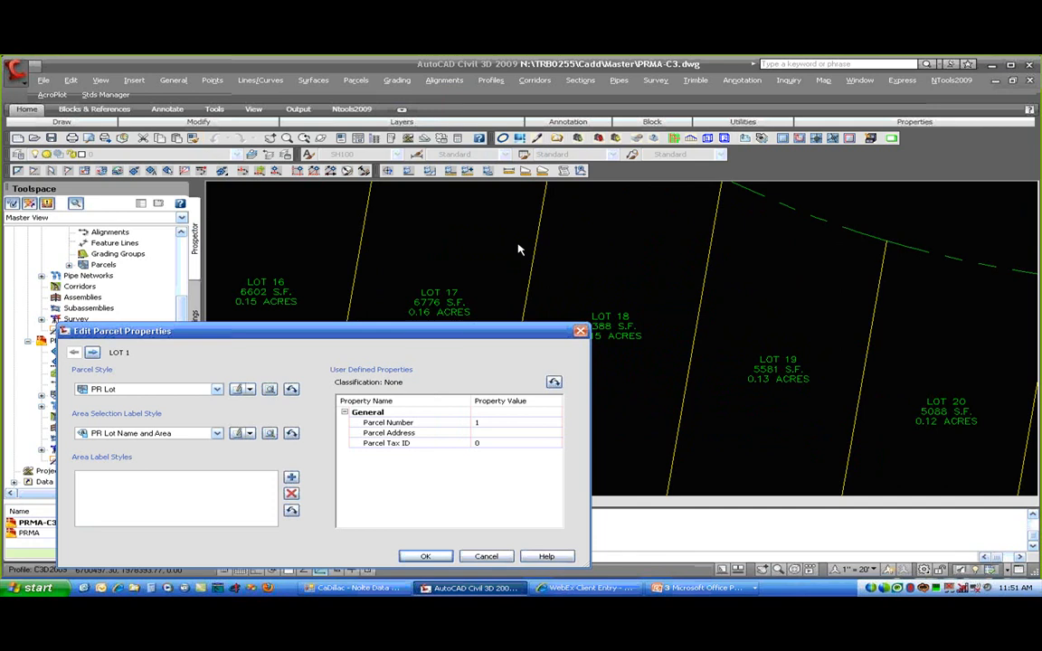
click(165, 492)
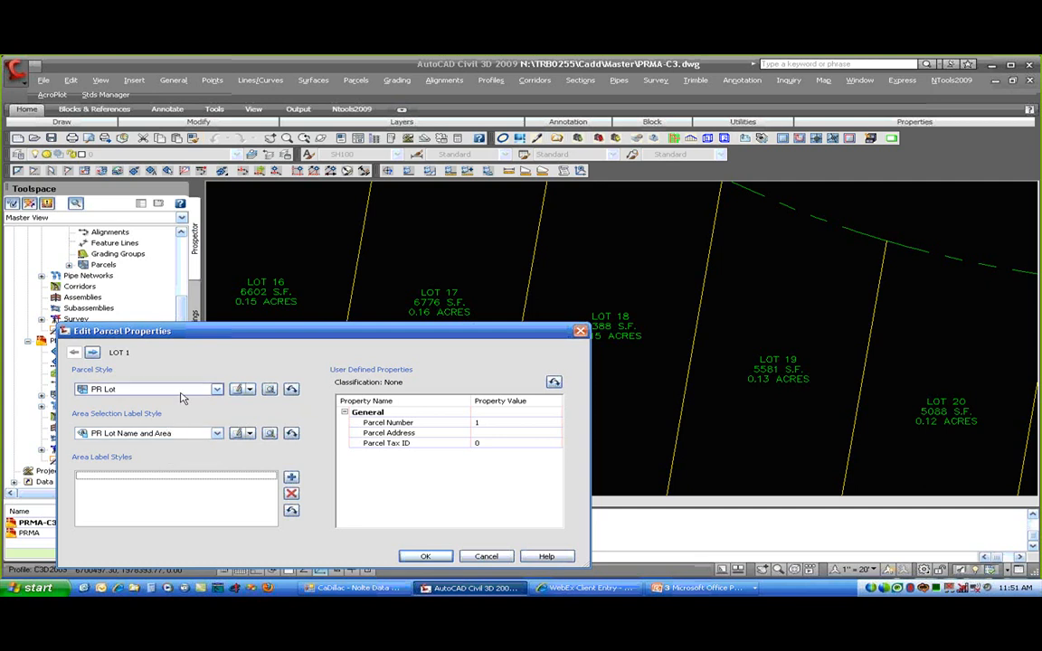
click(181, 433)
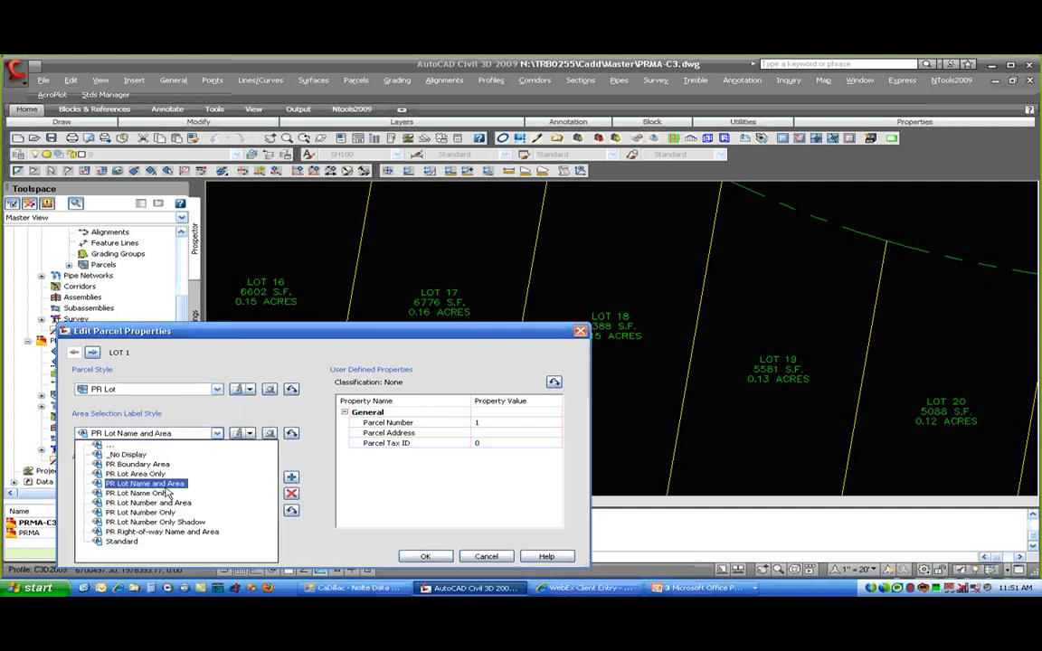
click(163, 494)
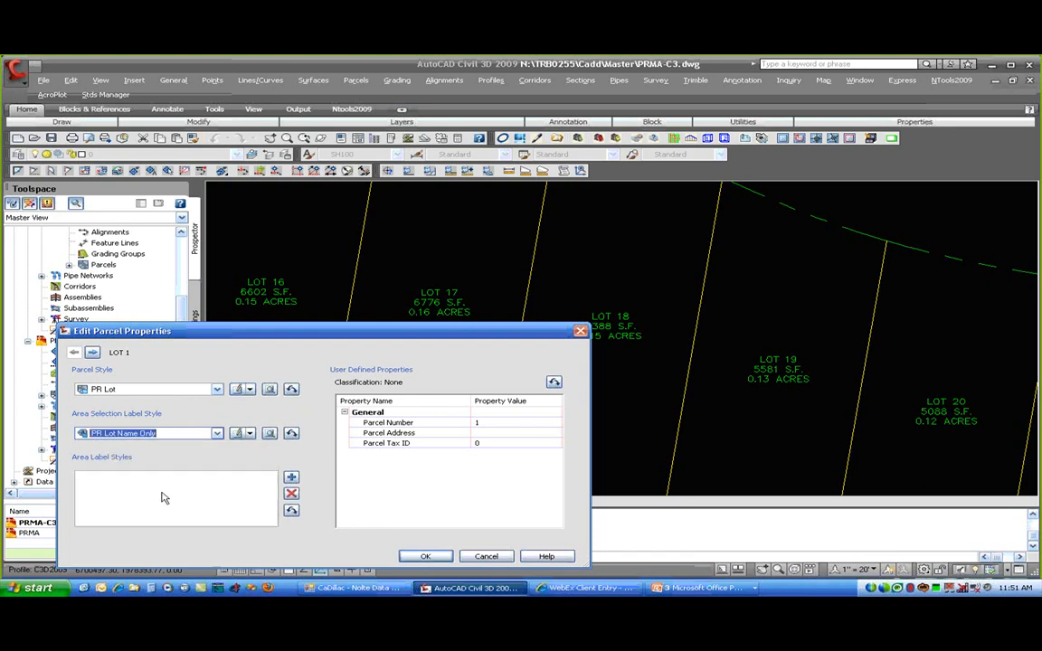
click(292, 433)
click(286, 467)
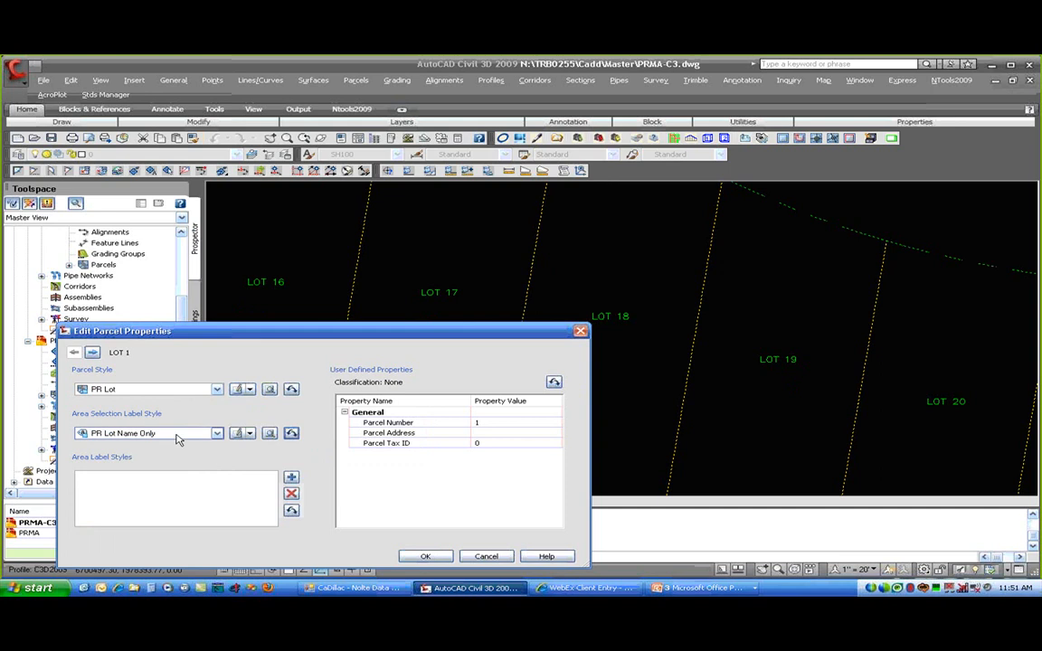
- Add a PR Lot Area Only area label to all 61 parcels and accept the changes
click(291, 478)
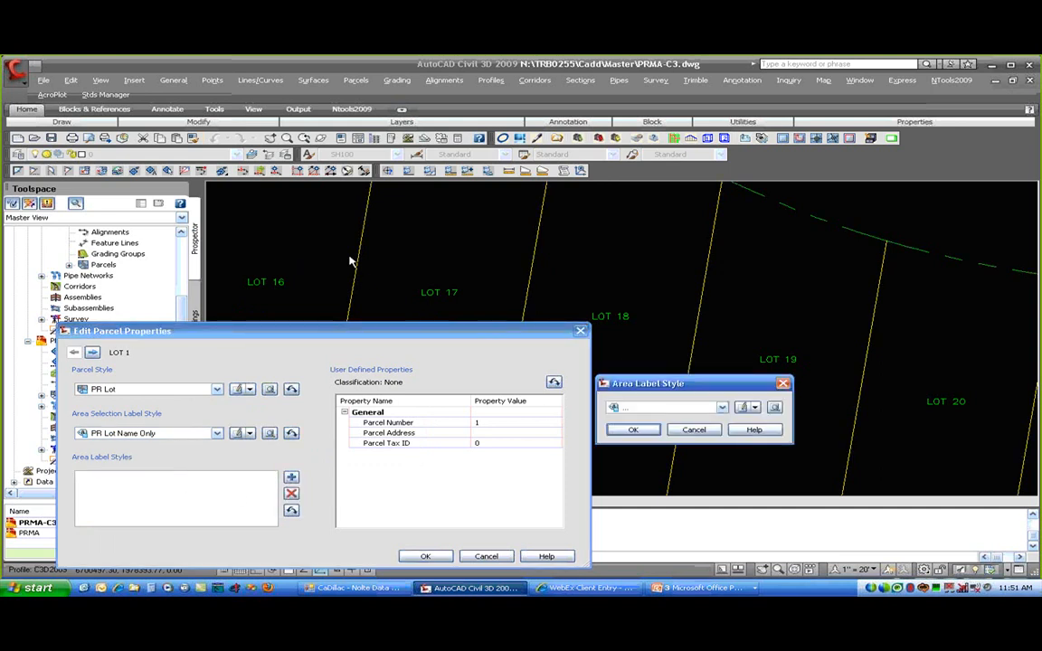
click(436, 273)
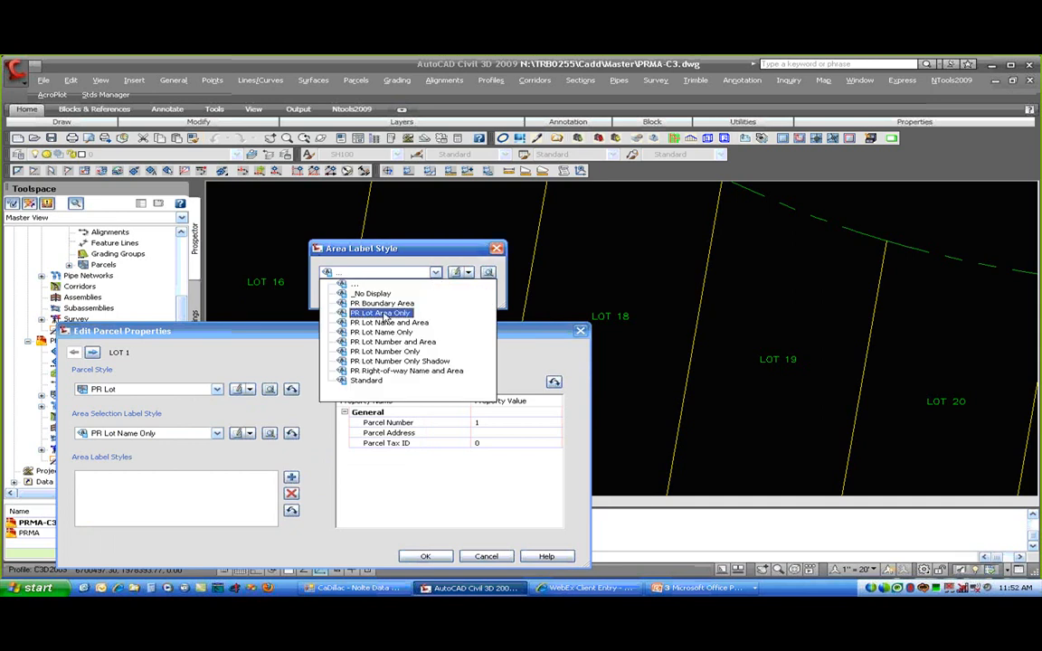
click(387, 314)
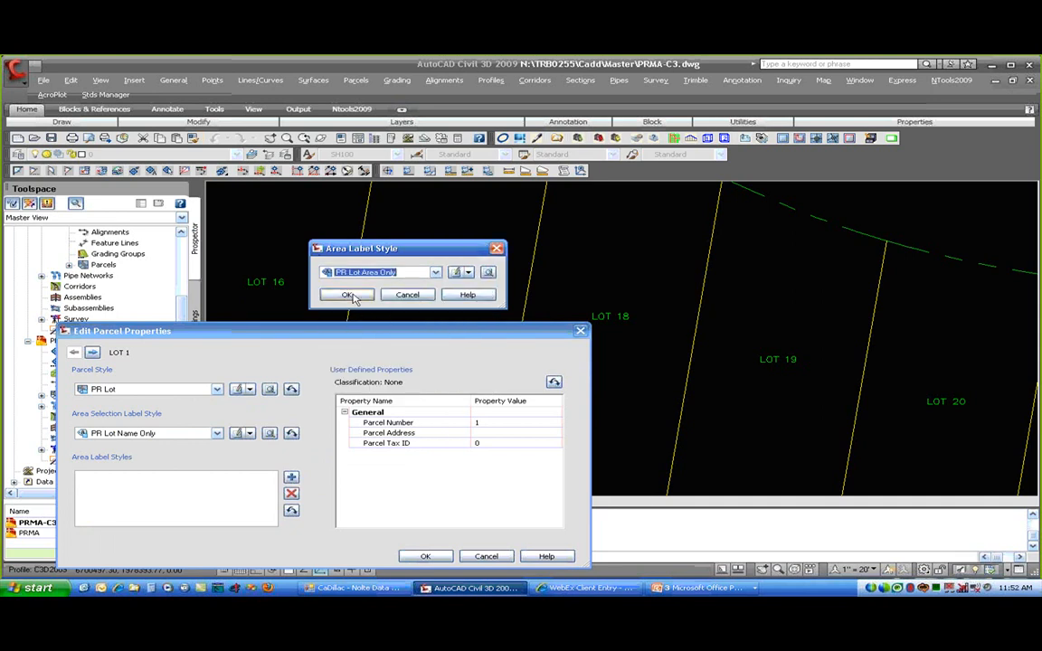
click(351, 297)
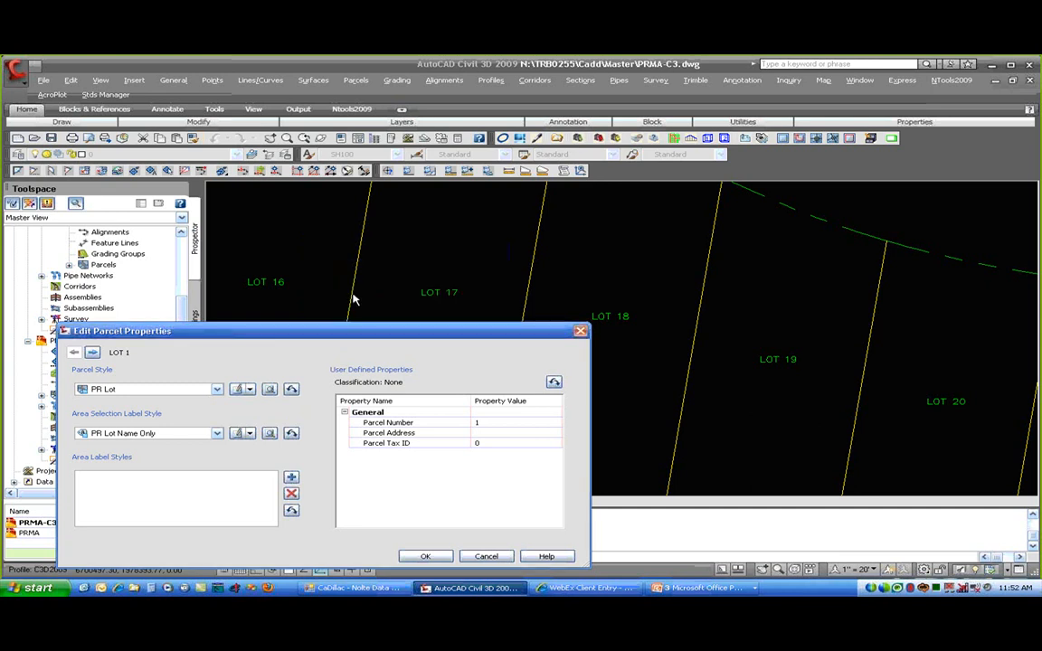
click(291, 511)
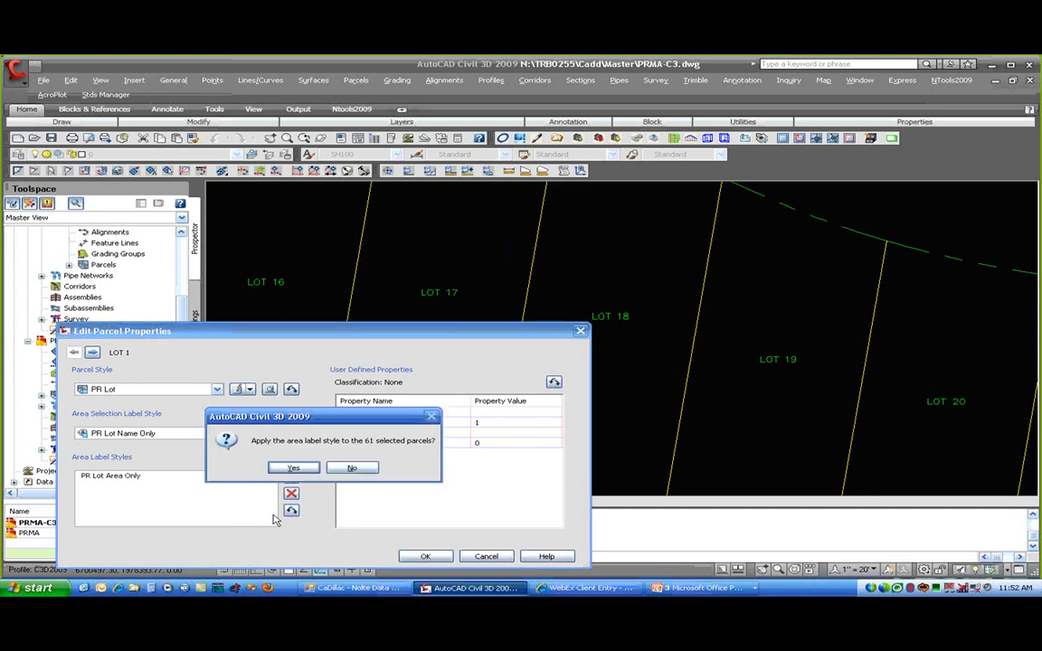
click(290, 468)
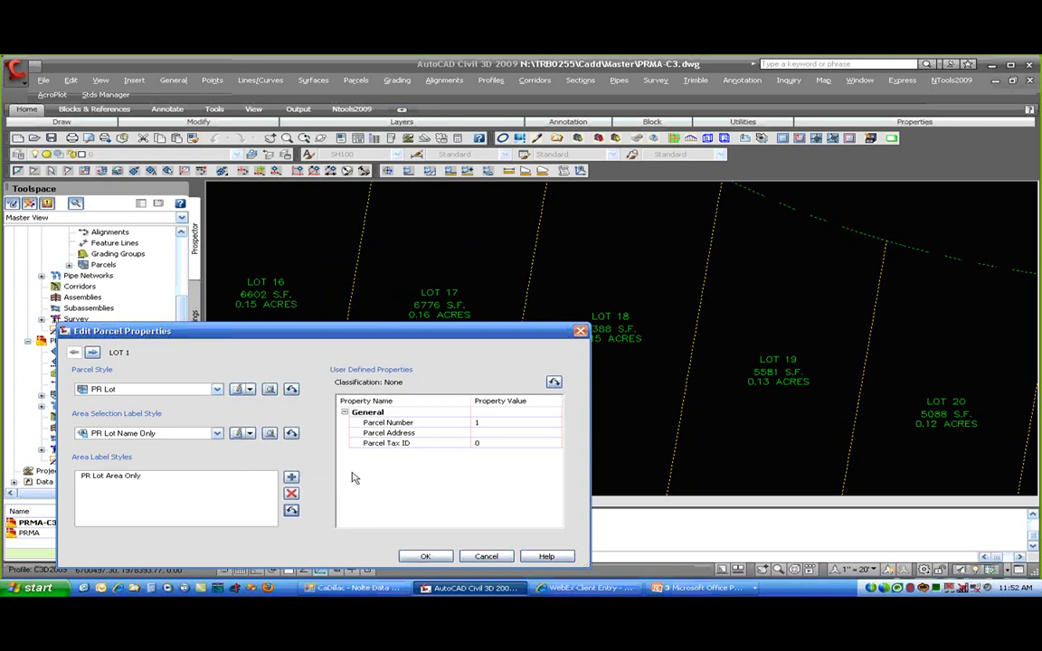
click(424, 556)
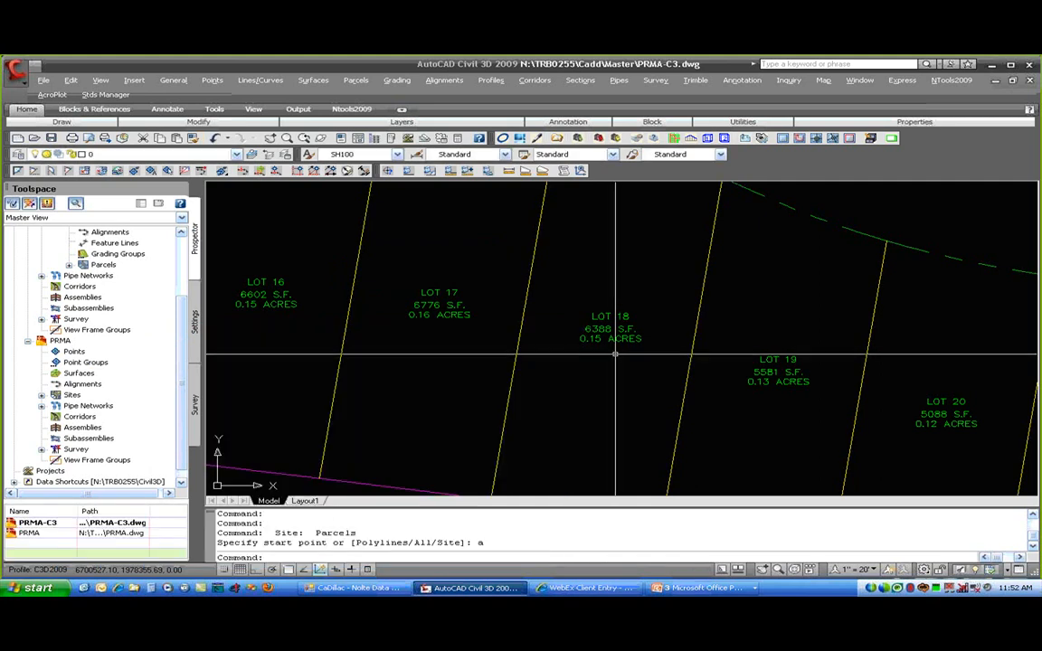
click(610, 317)
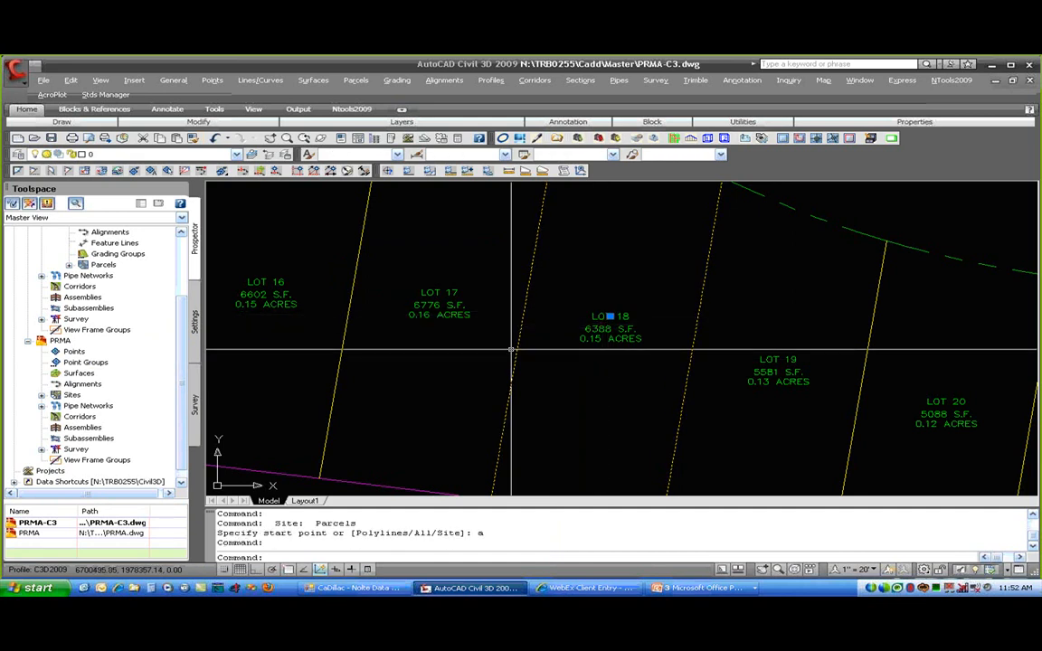
key(Escape)
key(Escape)
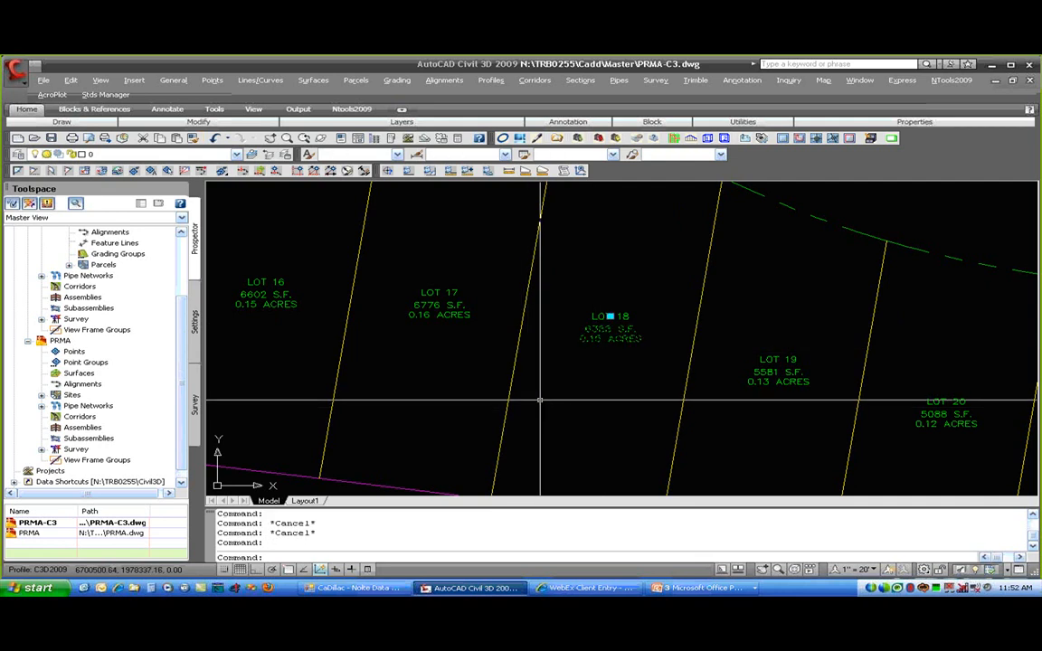
click(611, 316)
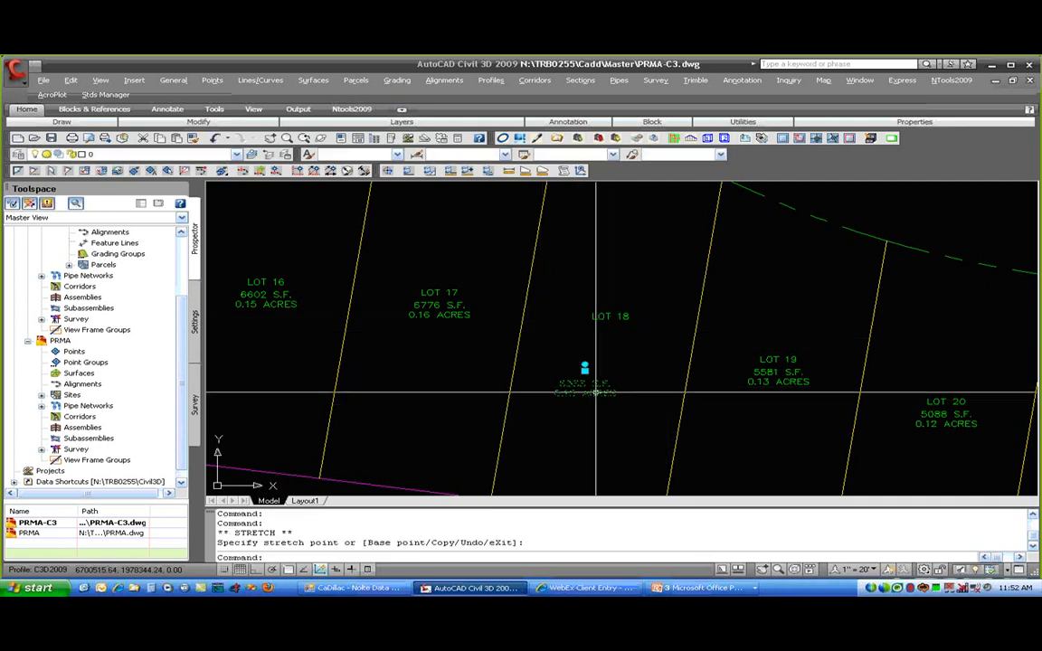
click(584, 371)
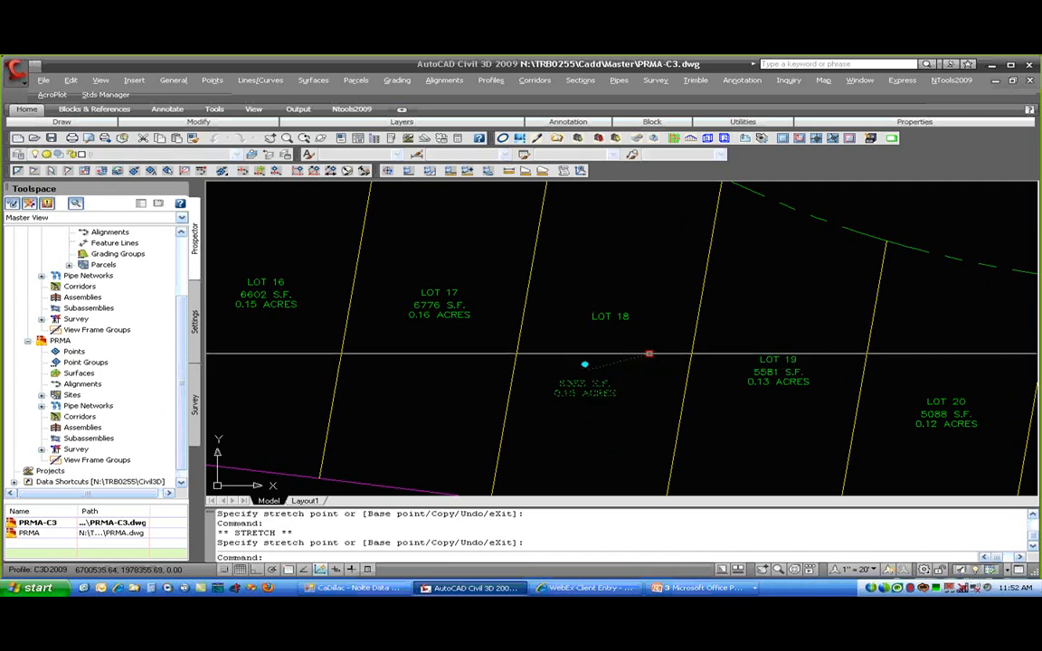
click(652, 353)
key(Escape)
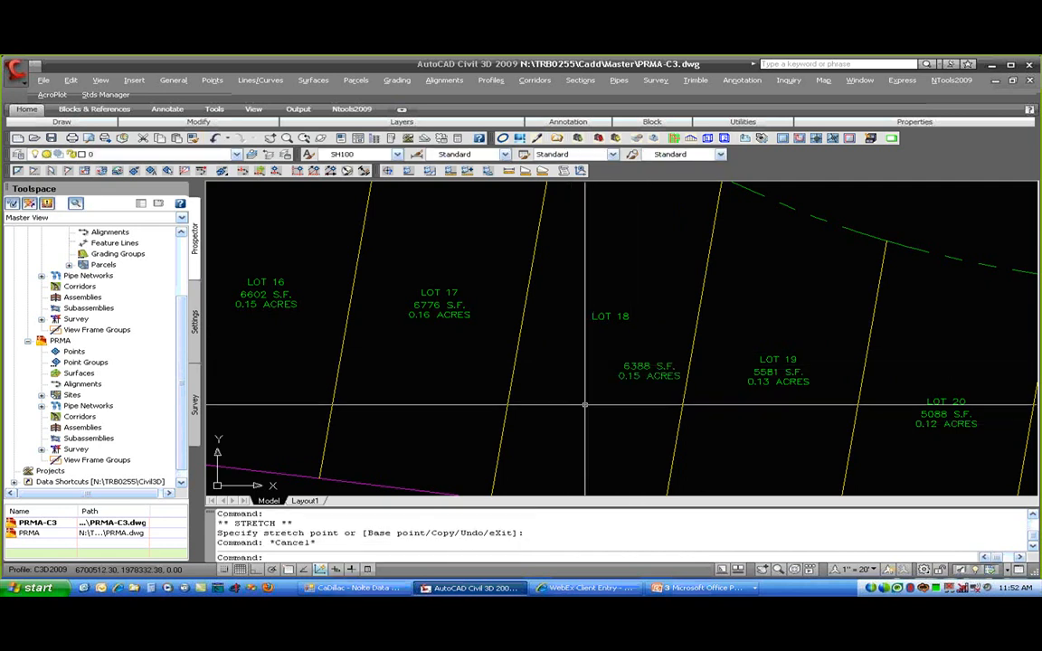
click(648, 352)
click(649, 348)
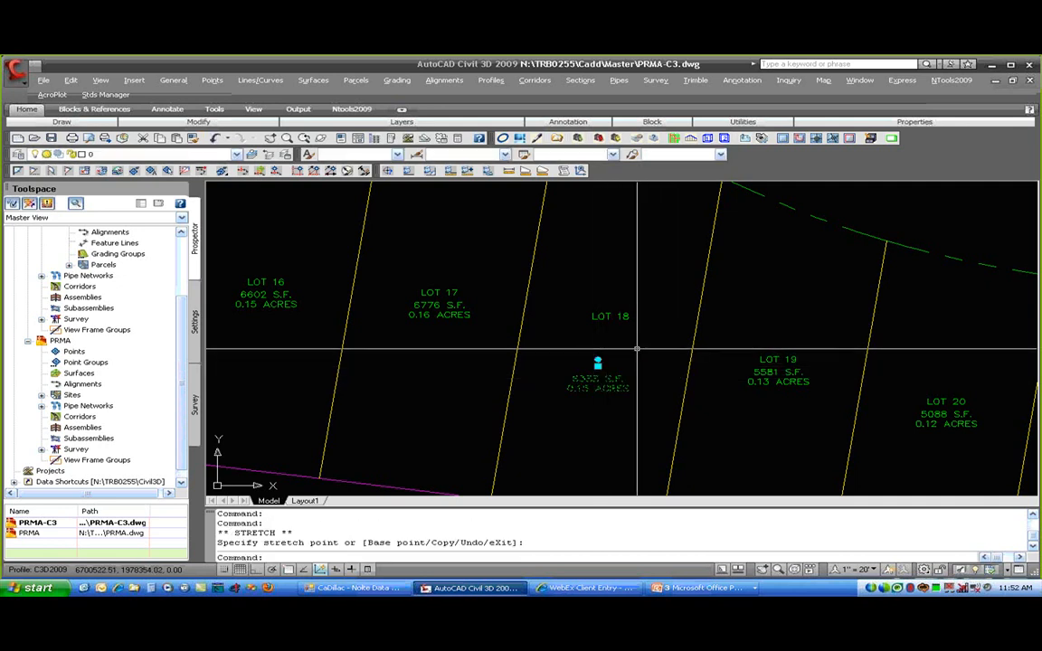
key(Escape)
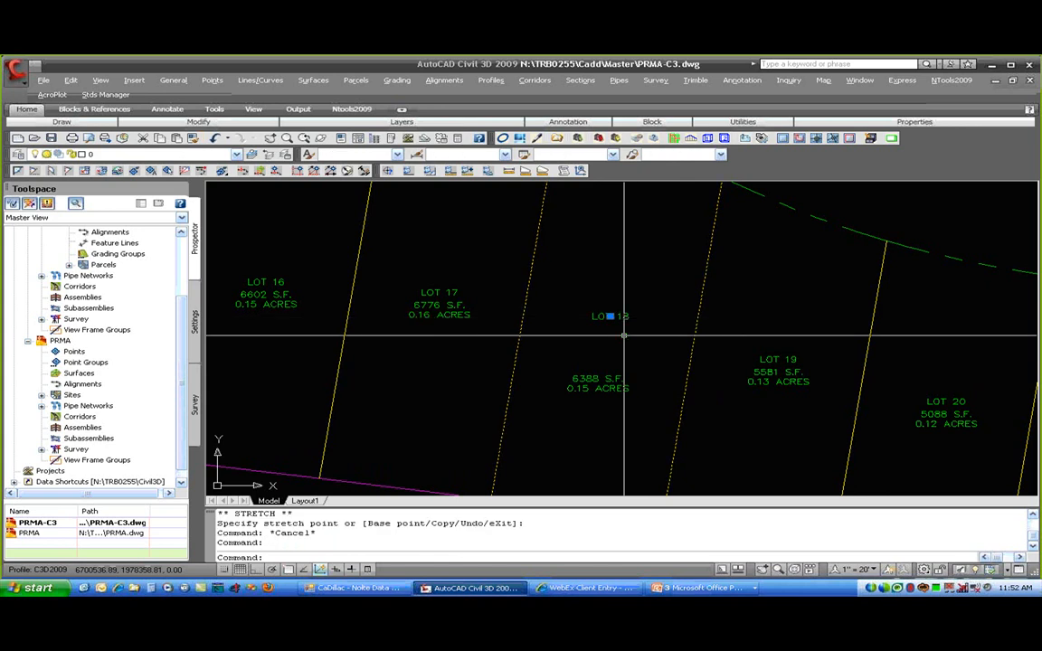
click(611, 315)
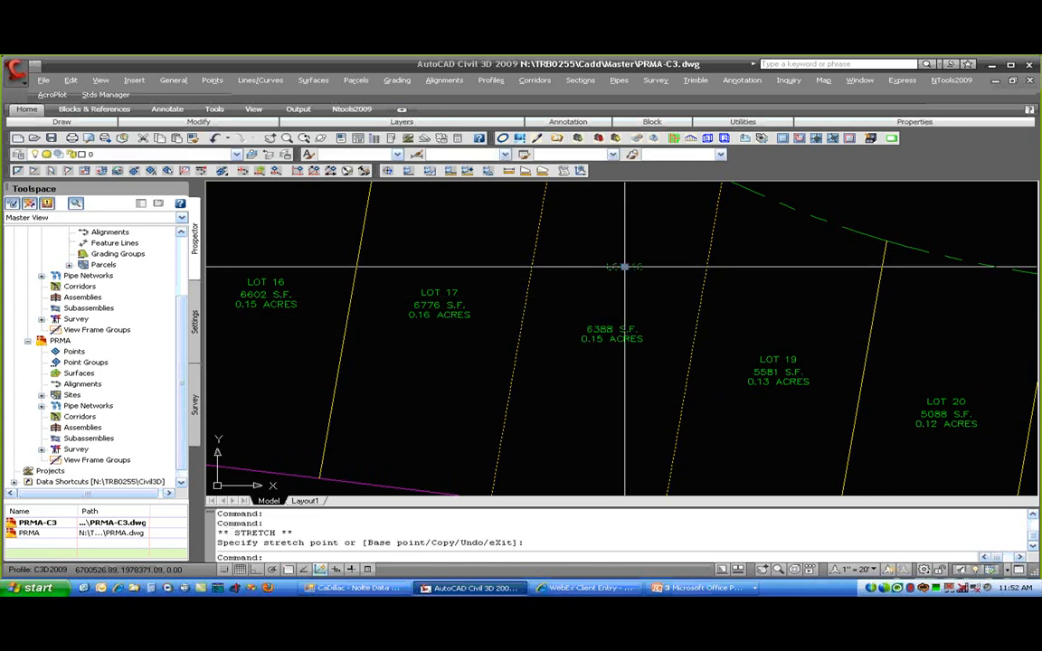
click(594, 402)
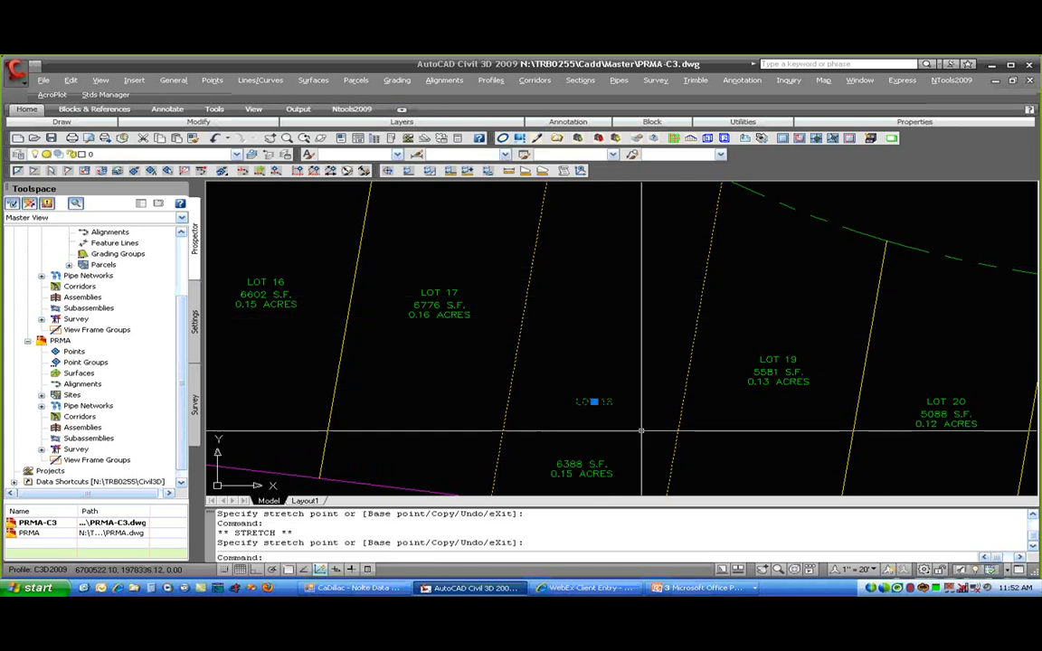
click(594, 402)
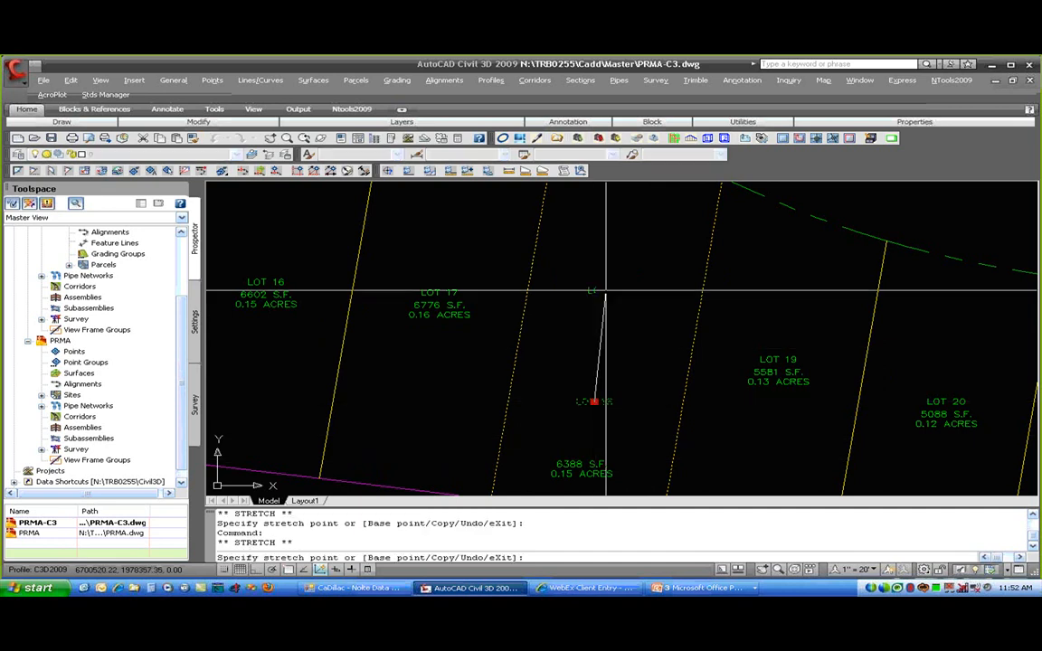
click(605, 292)
key(Escape)
key(Escape)
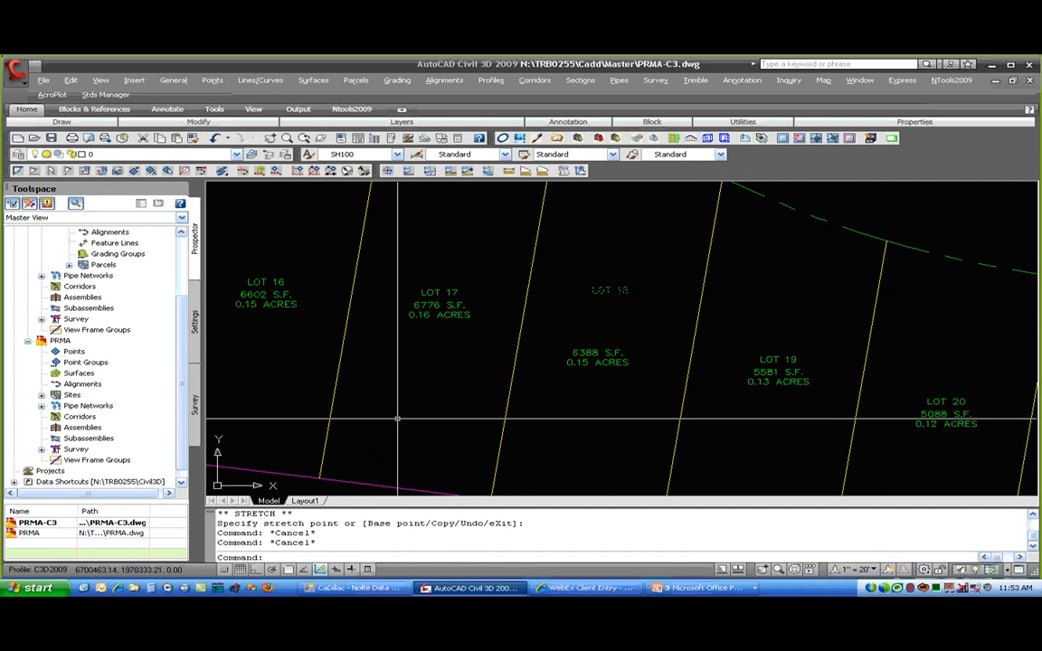
key(Escape)
click(617, 389)
click(608, 379)
click(604, 383)
click(599, 383)
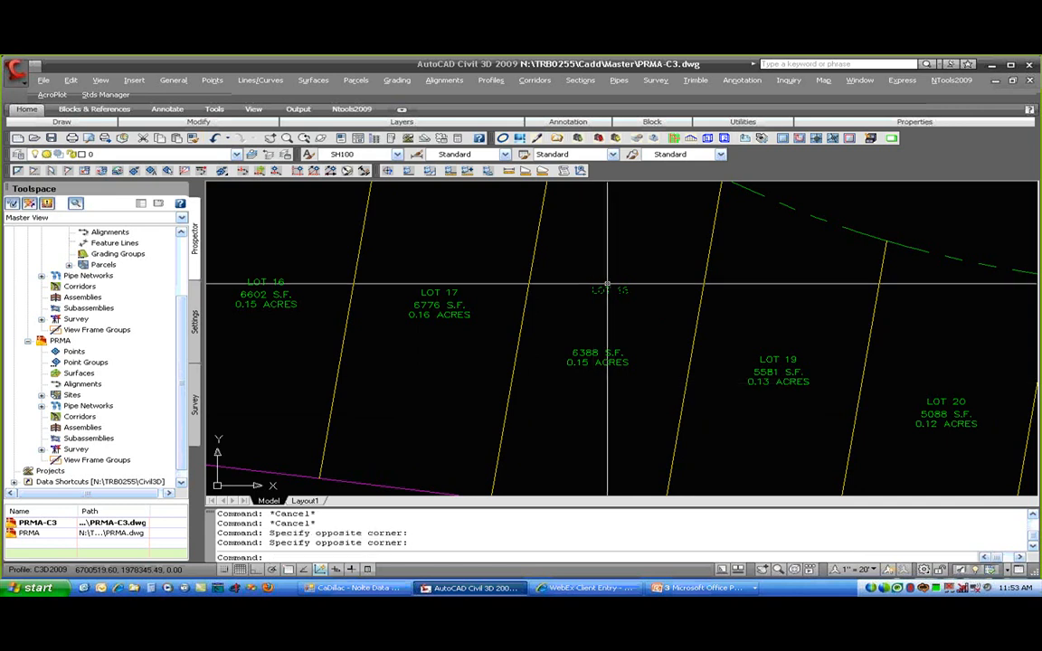
click(598, 336)
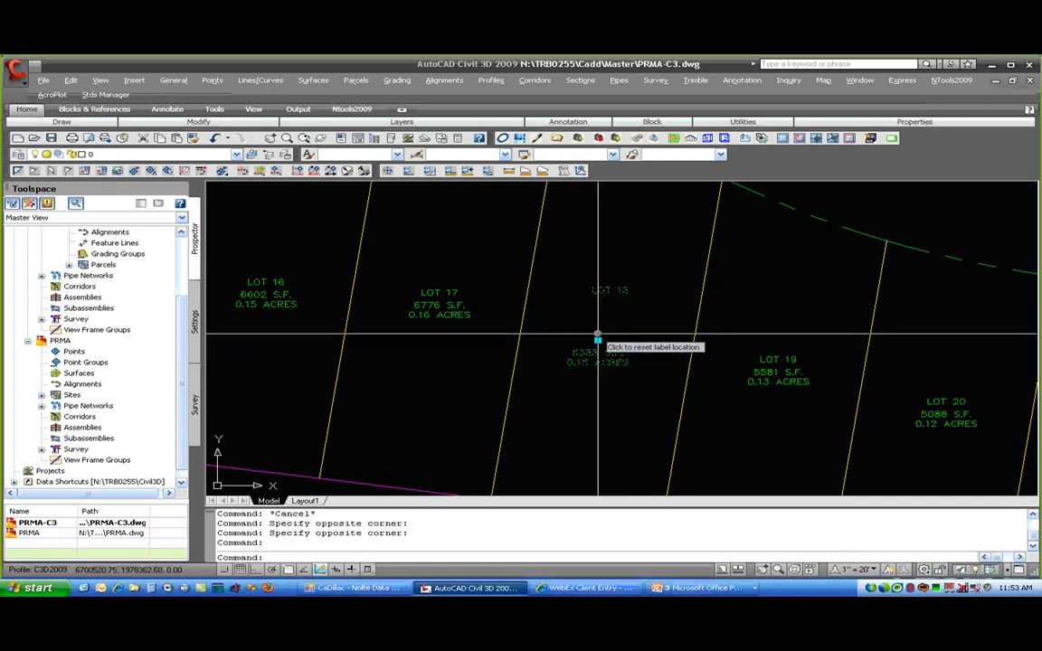
click(598, 338)
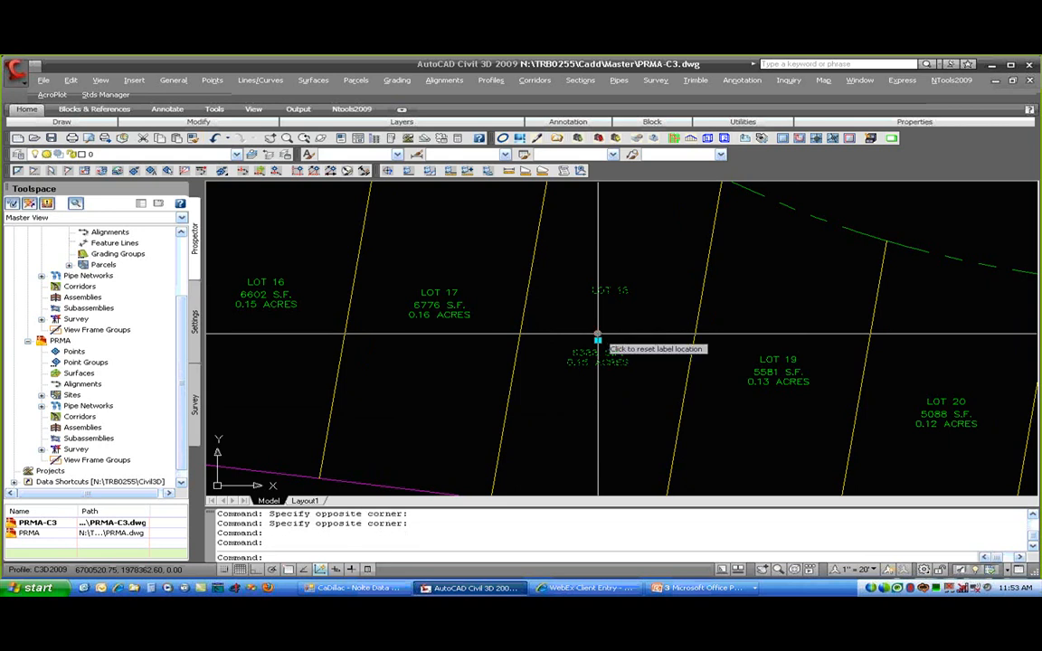
key(Escape)
key(Escape)
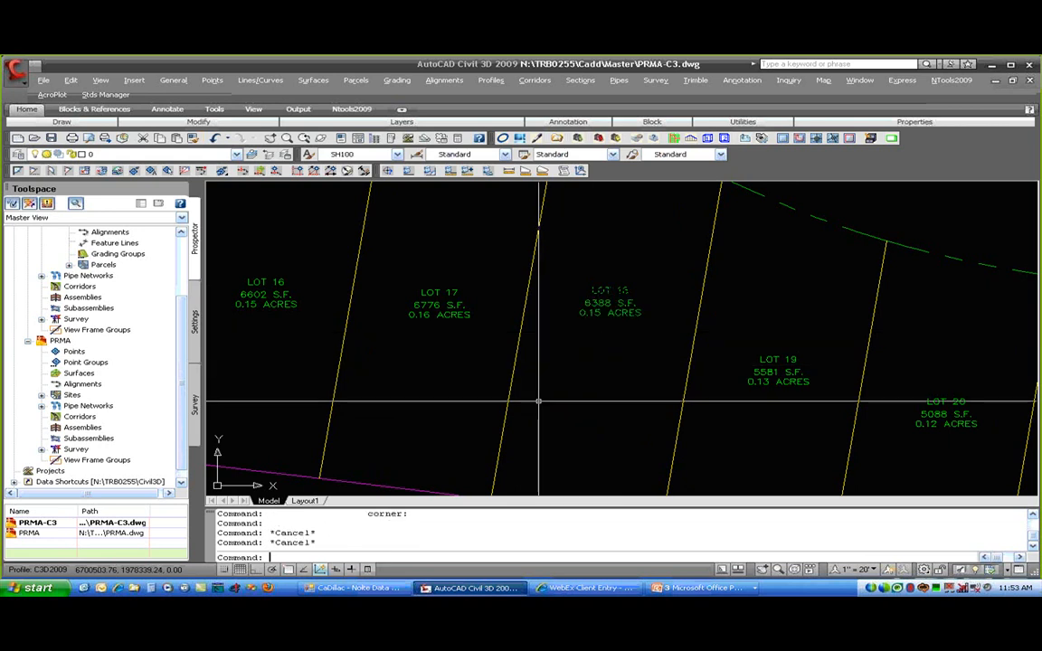
middle_drag(564, 377, 558, 391)
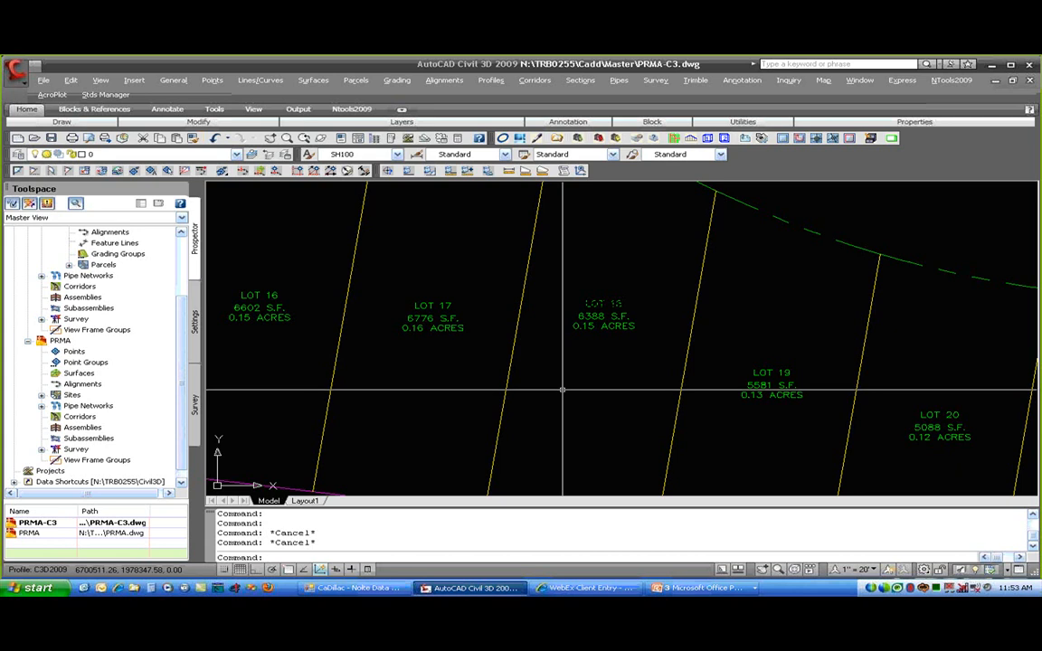
click(603, 308)
right_click(593, 317)
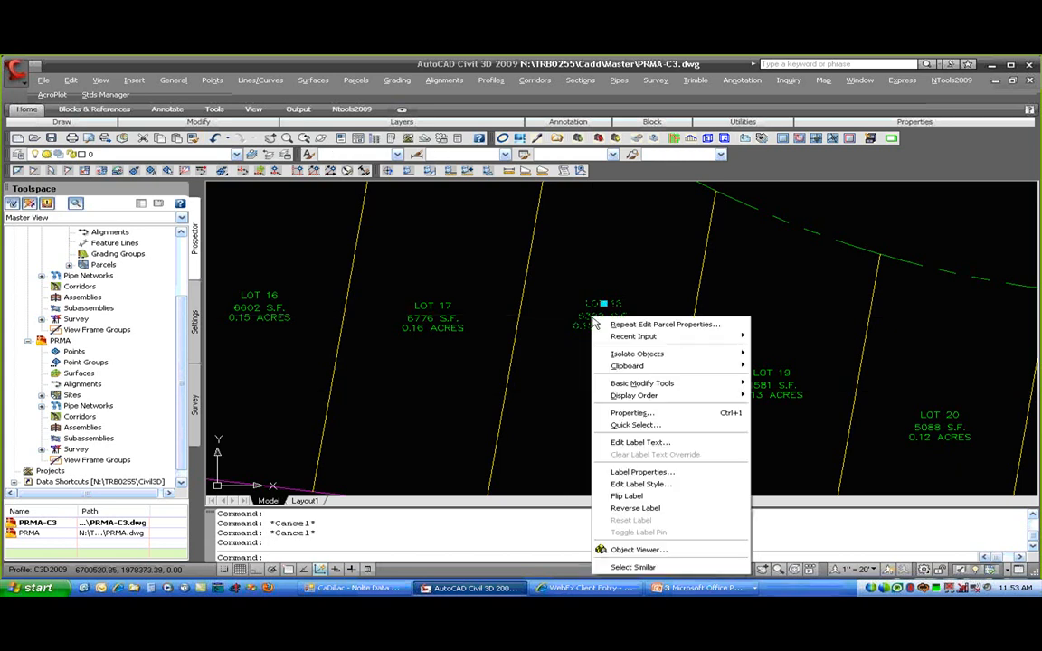
click(633, 485)
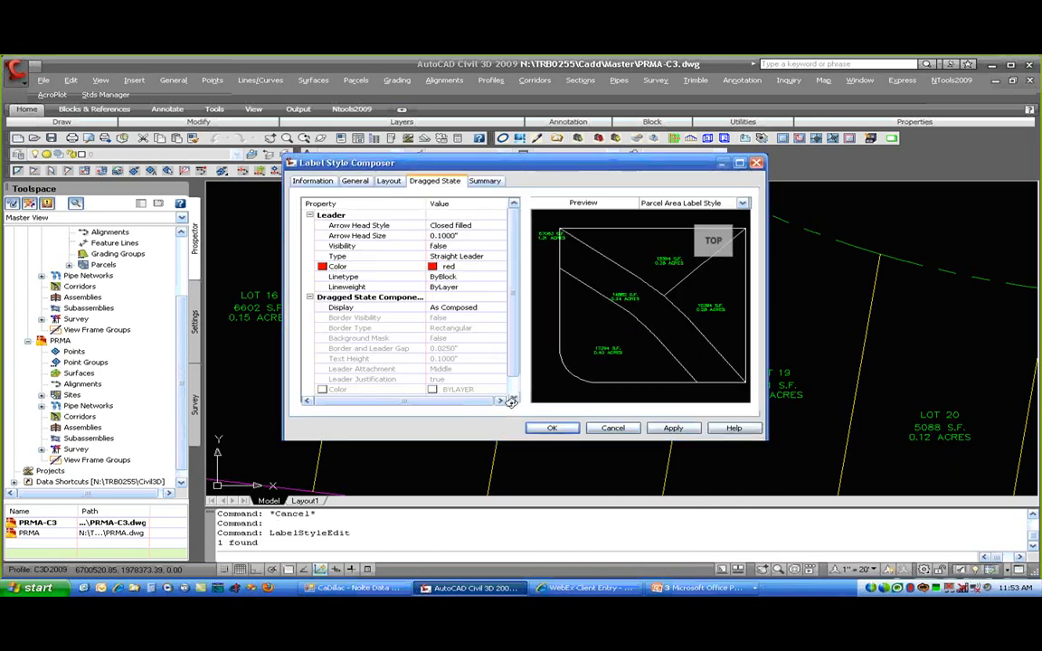
click(388, 181)
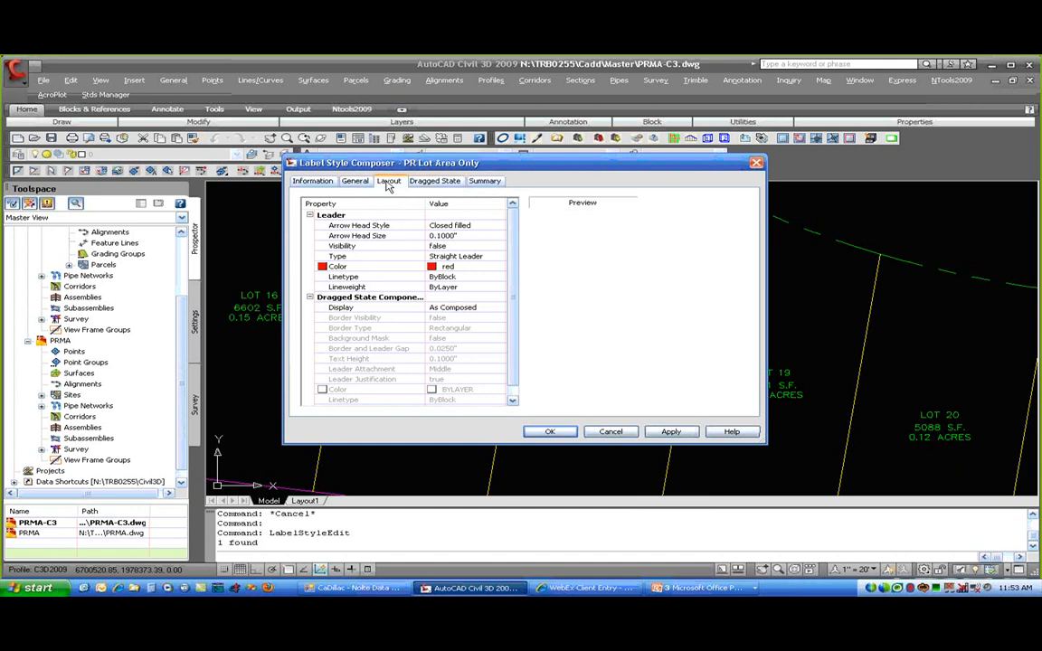
click(465, 351)
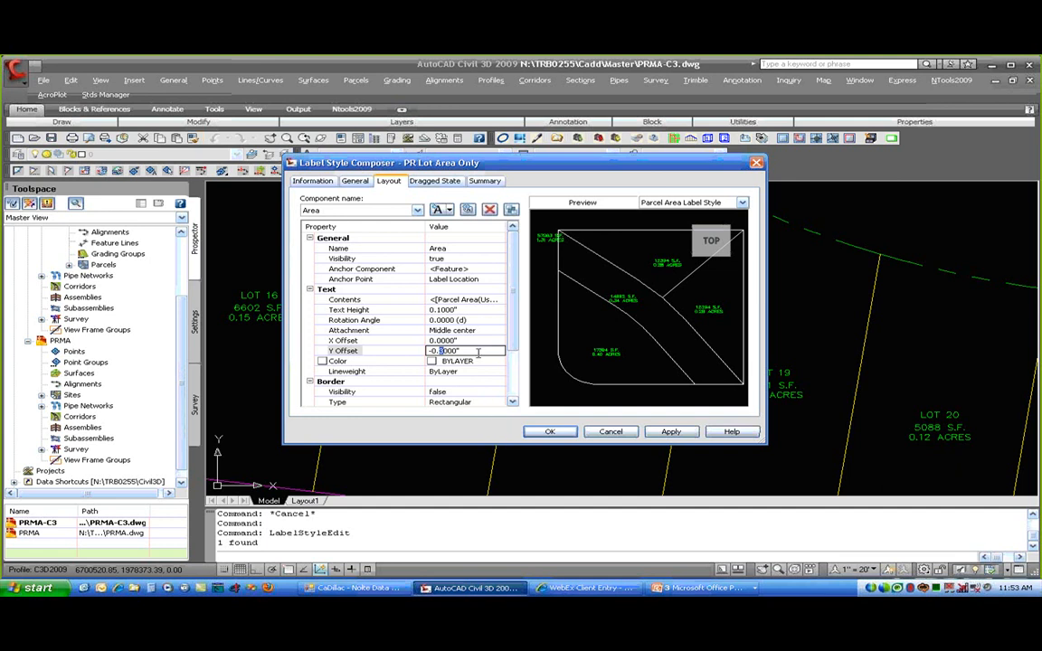
click(612, 432)
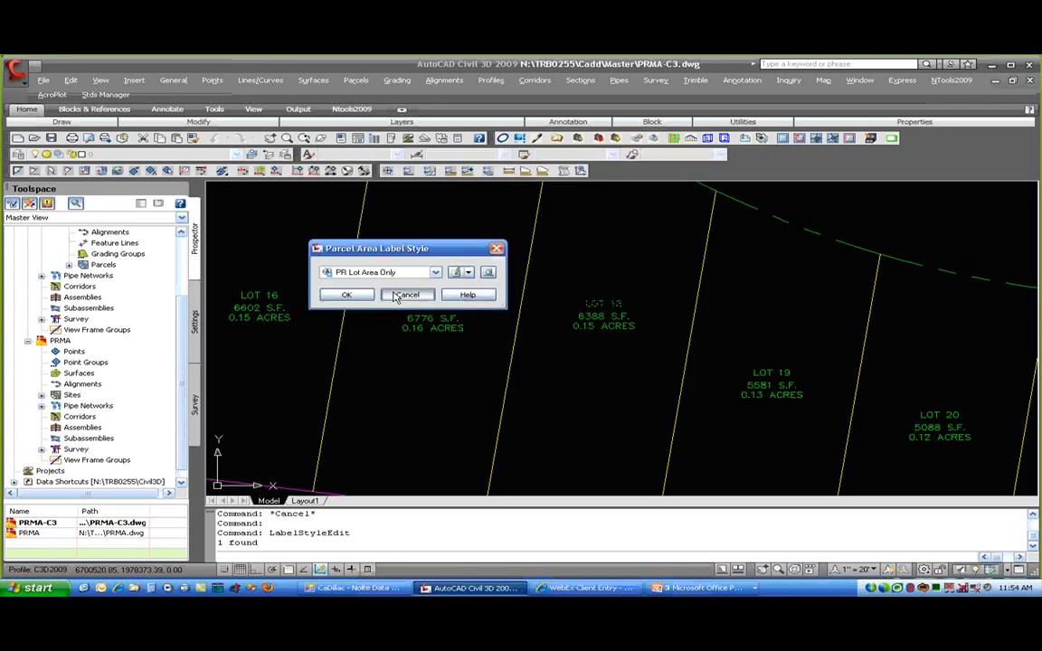
click(398, 297)
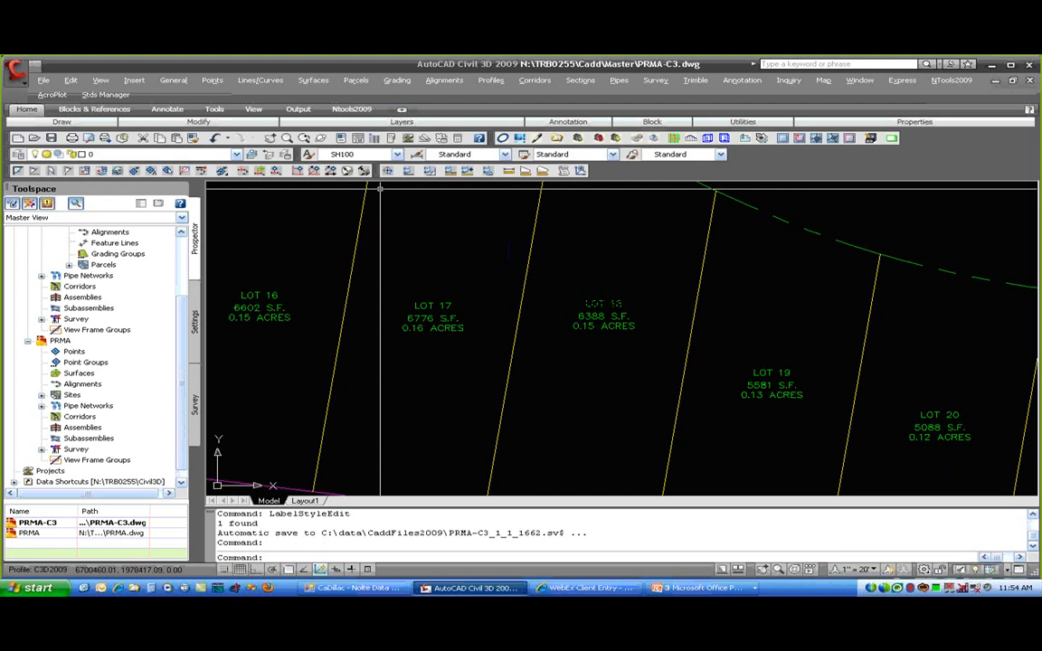
- Remove the PR Lot Area Only label from all 61 parcels, keeping only PR Lot Name Only
click(356, 79)
mouse_move(388, 138)
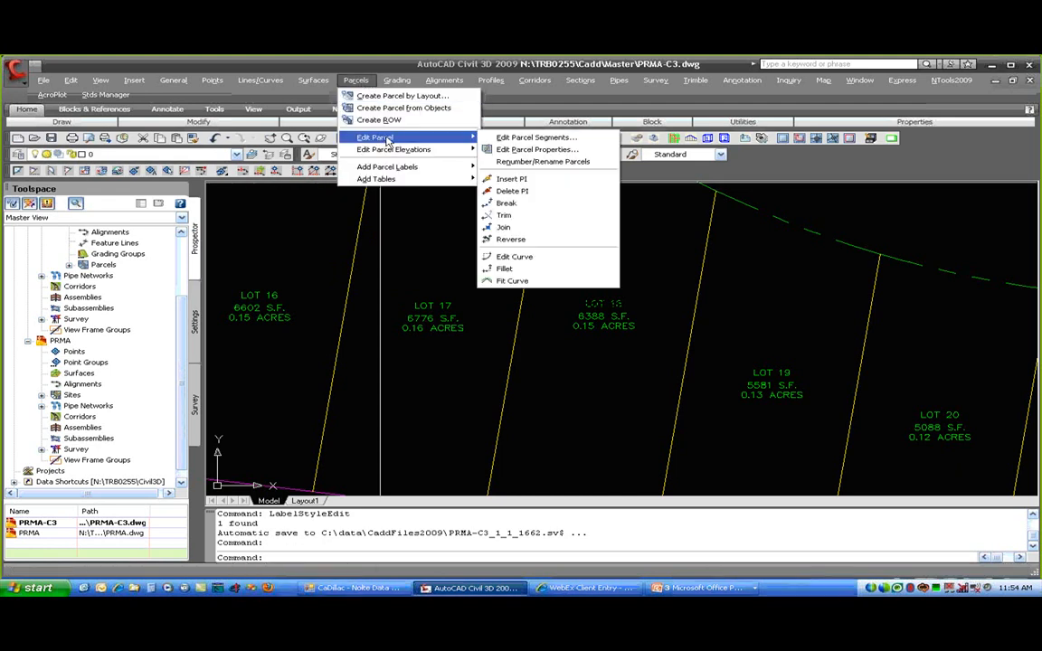
click(520, 137)
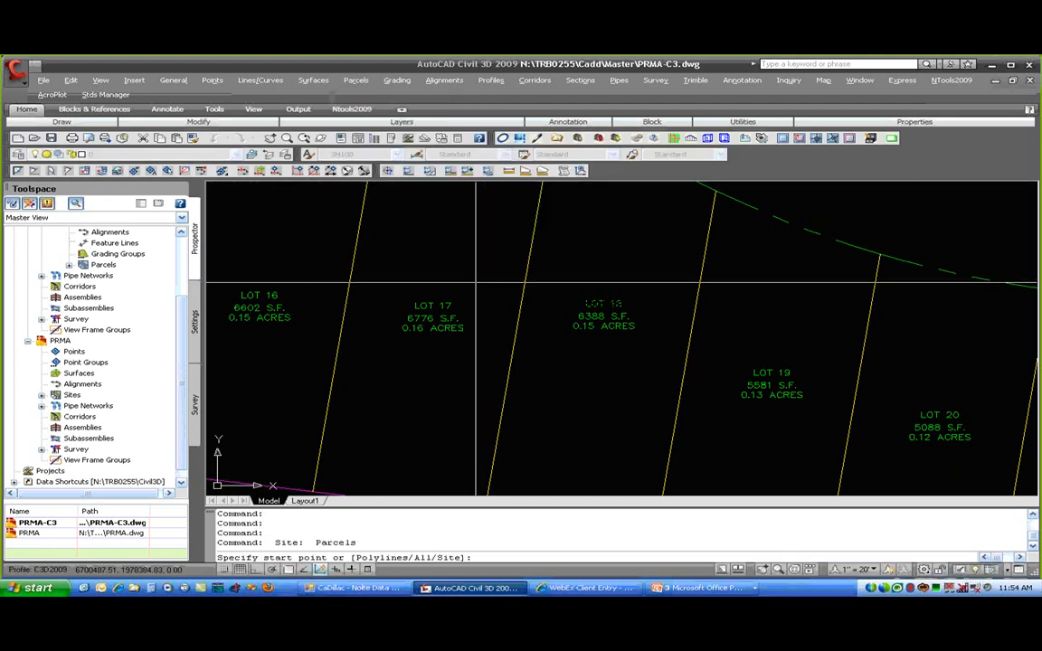
text(A)
key(Return)
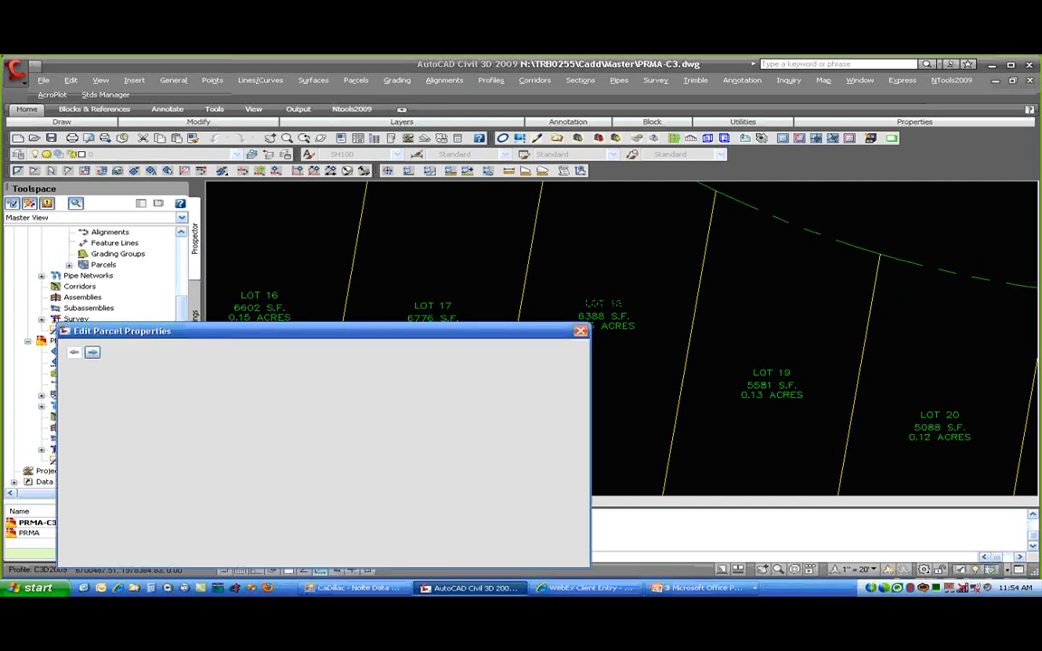
click(123, 480)
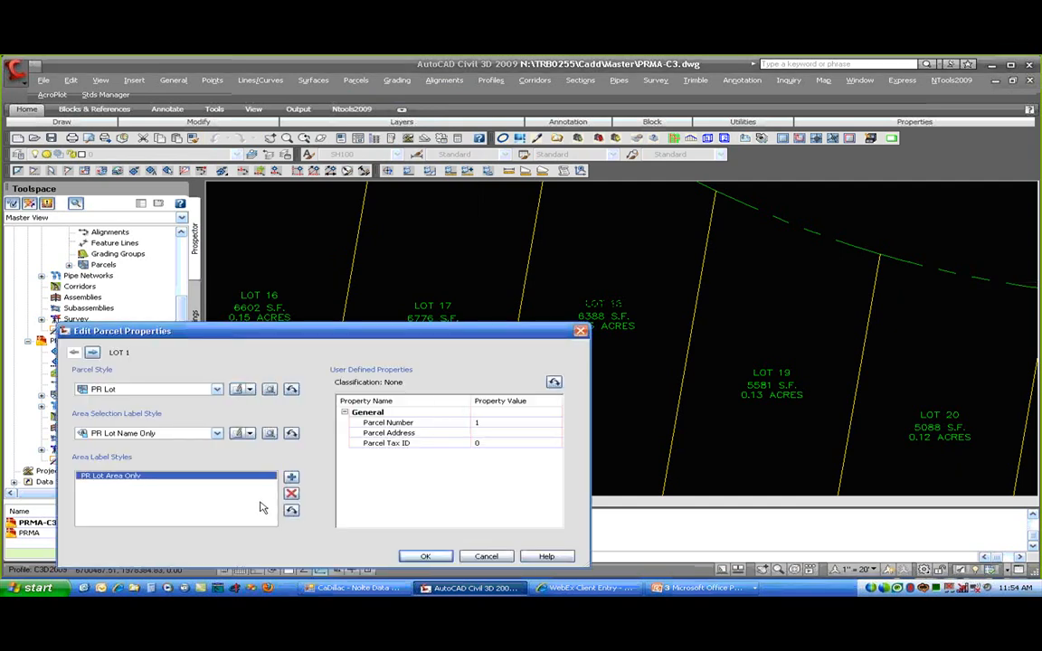
click(290, 495)
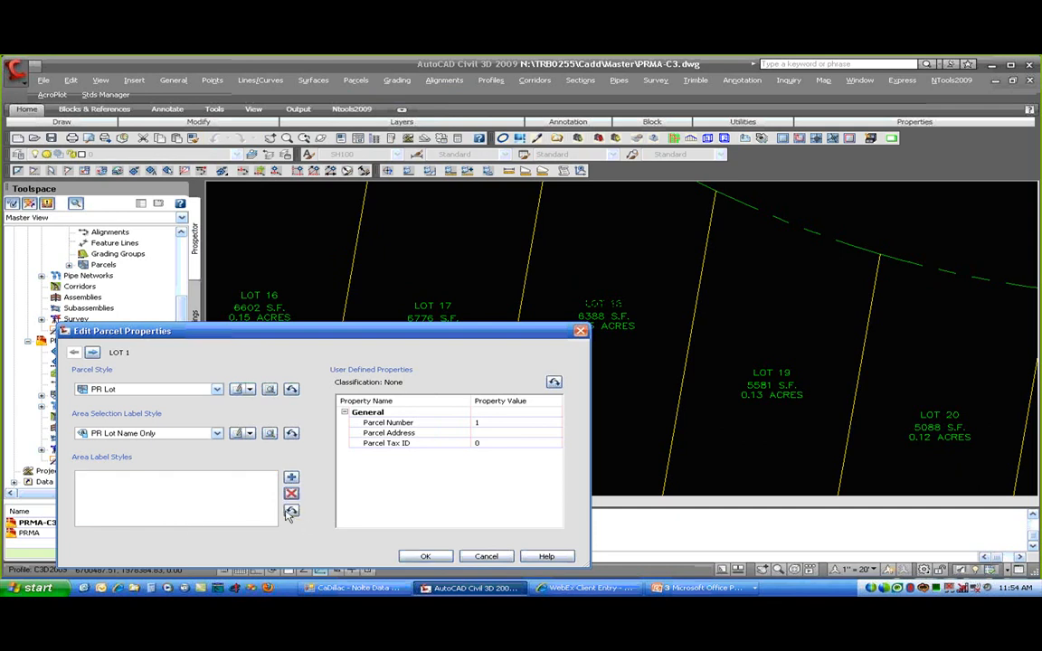
click(290, 512)
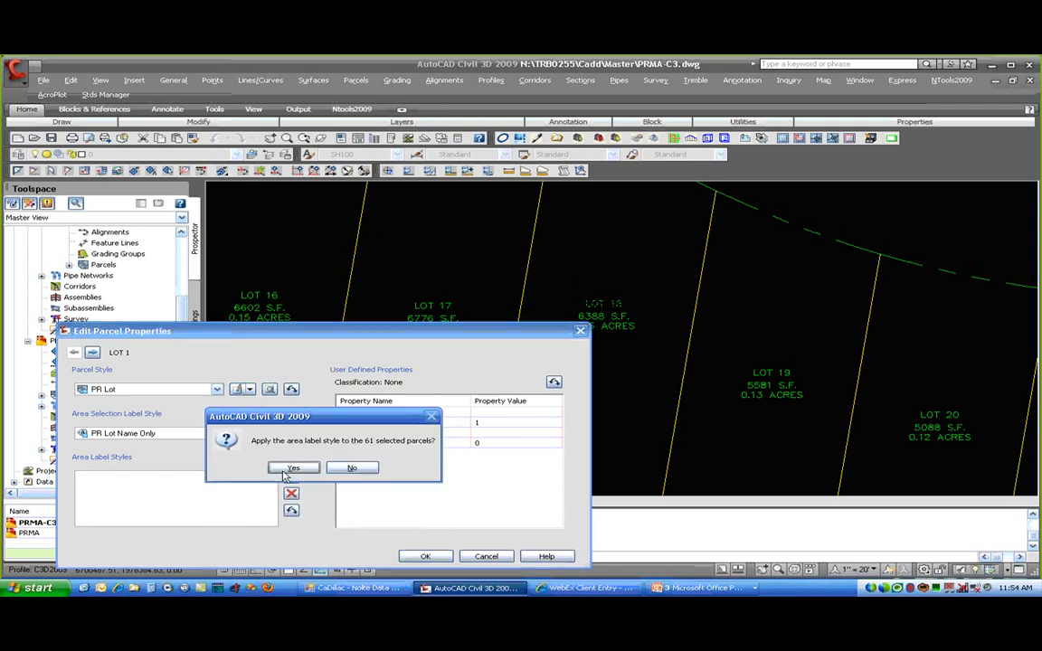
click(284, 474)
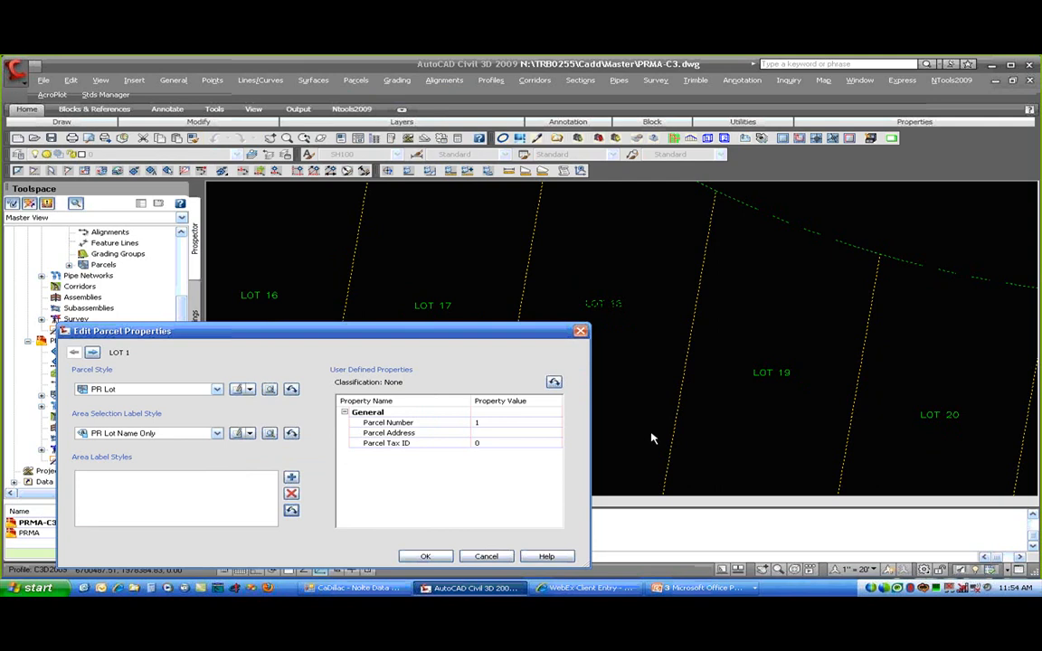
click(425, 555)
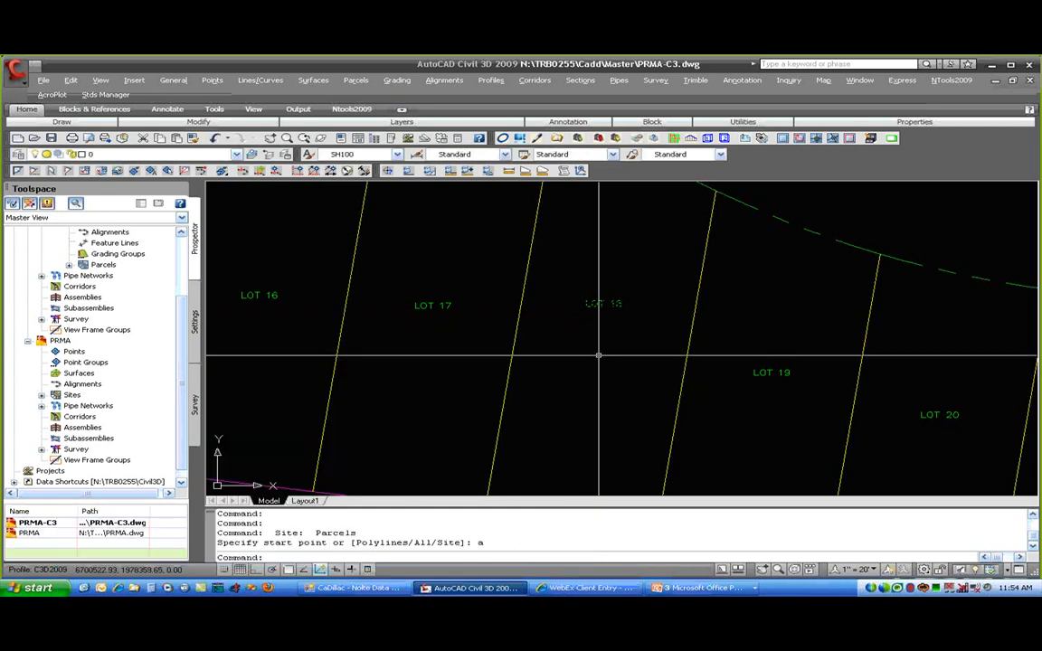
- Zoom to the whole subdivision and switch to the PRMA drawing from Prospector
middle_click(560, 272)
middle_click(560, 271)
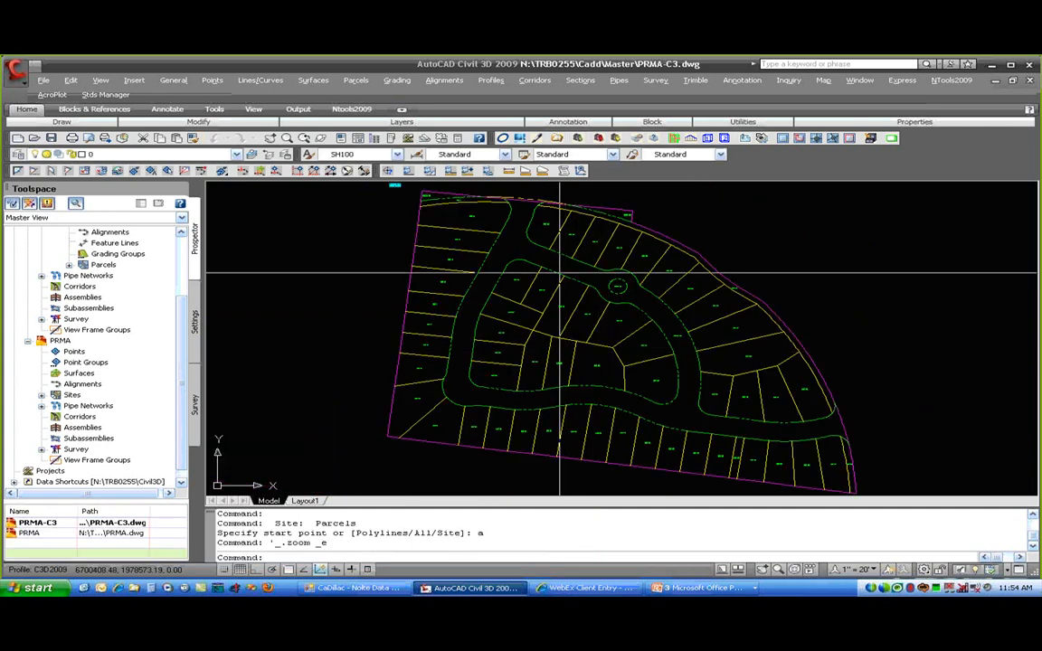
click(57, 341)
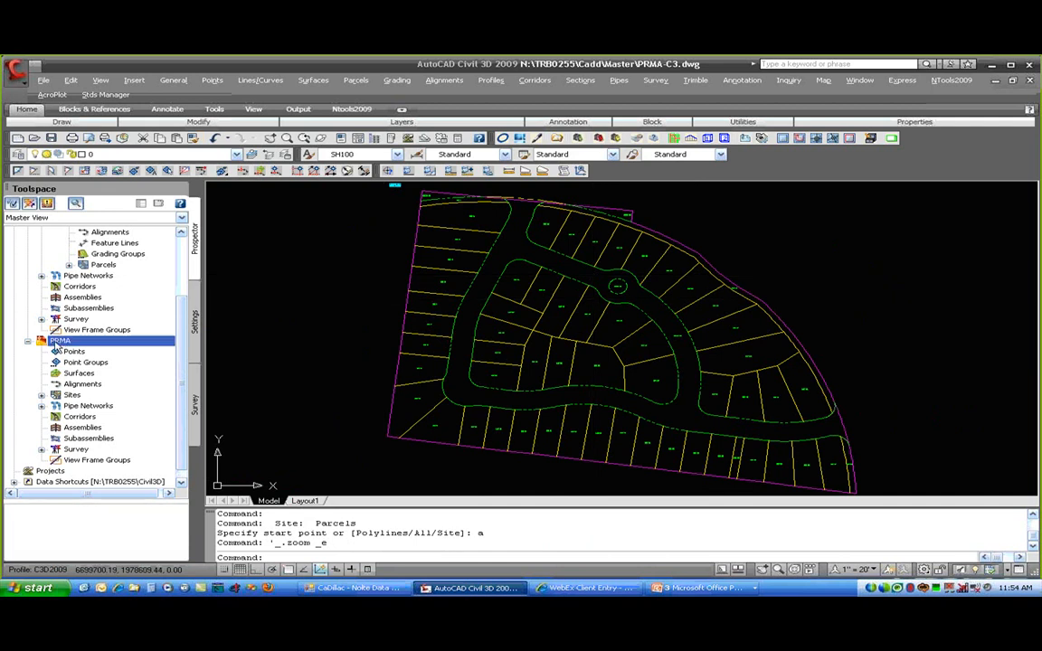
right_click(58, 343)
click(100, 350)
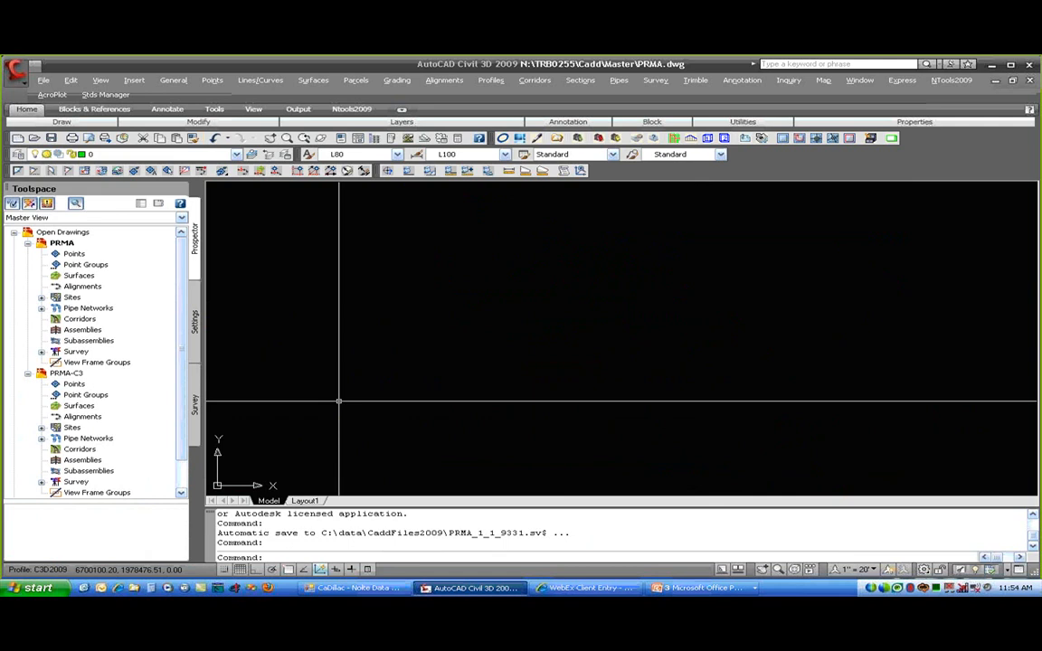
- Attach PRMA-C3 as an external reference with XR and zoom in on lots 11–14
text(xr)
key(Return)
text(PRMA-C3)
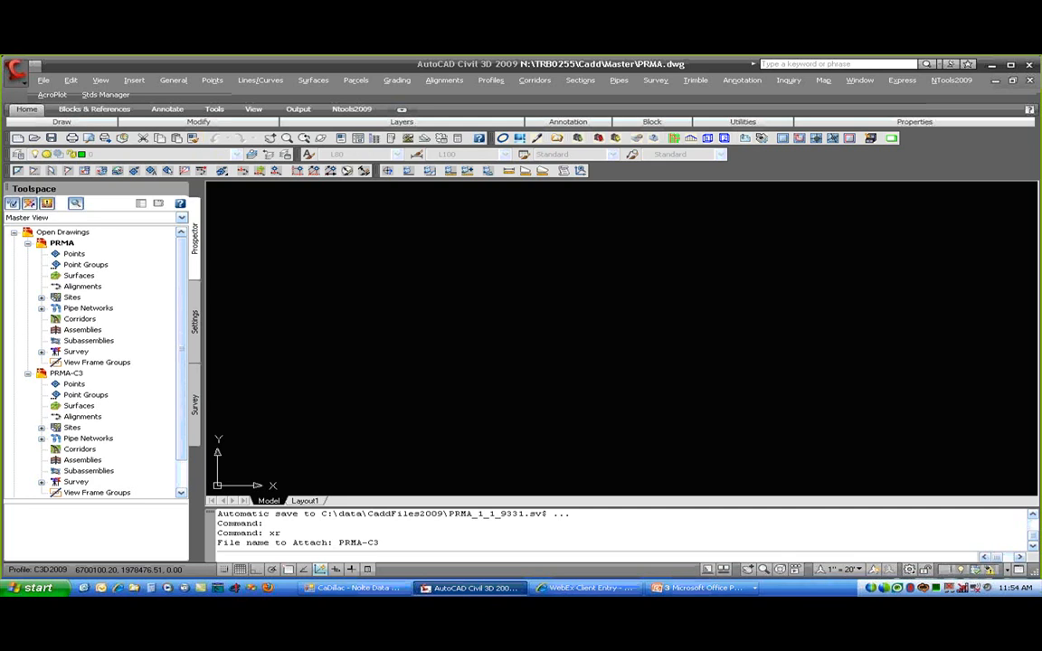
key(Return)
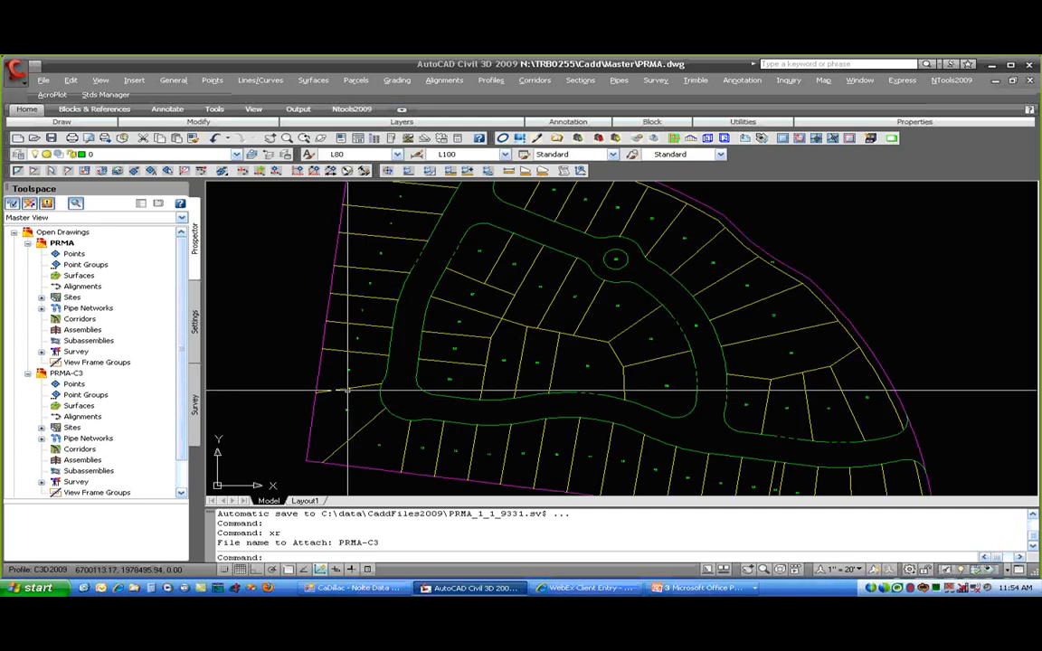
click(349, 389)
key(Escape)
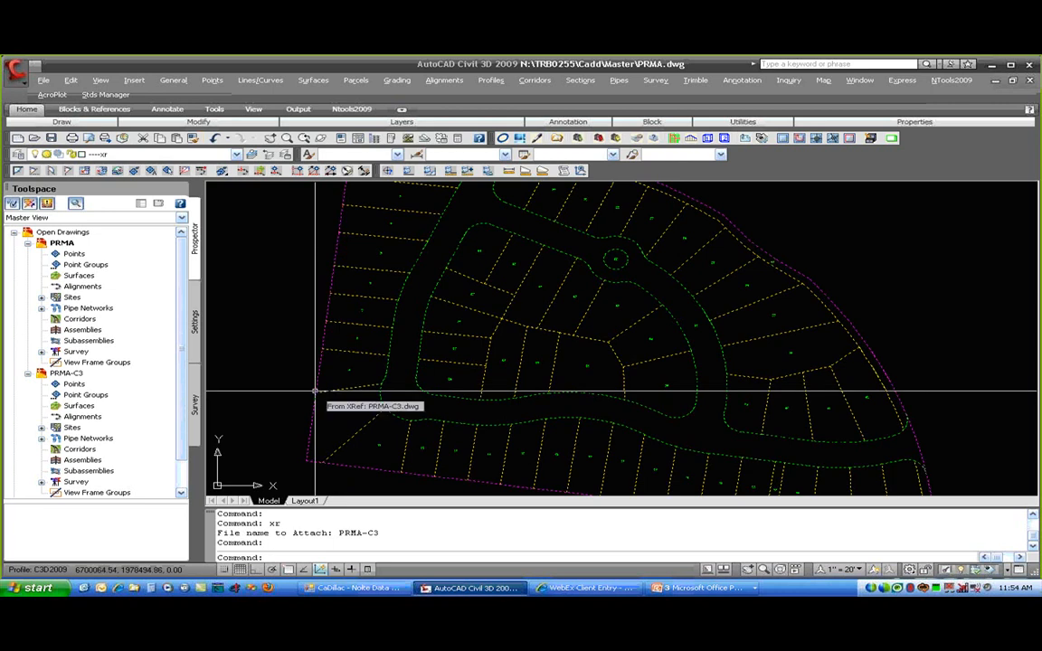
key(Escape)
key(Escape)
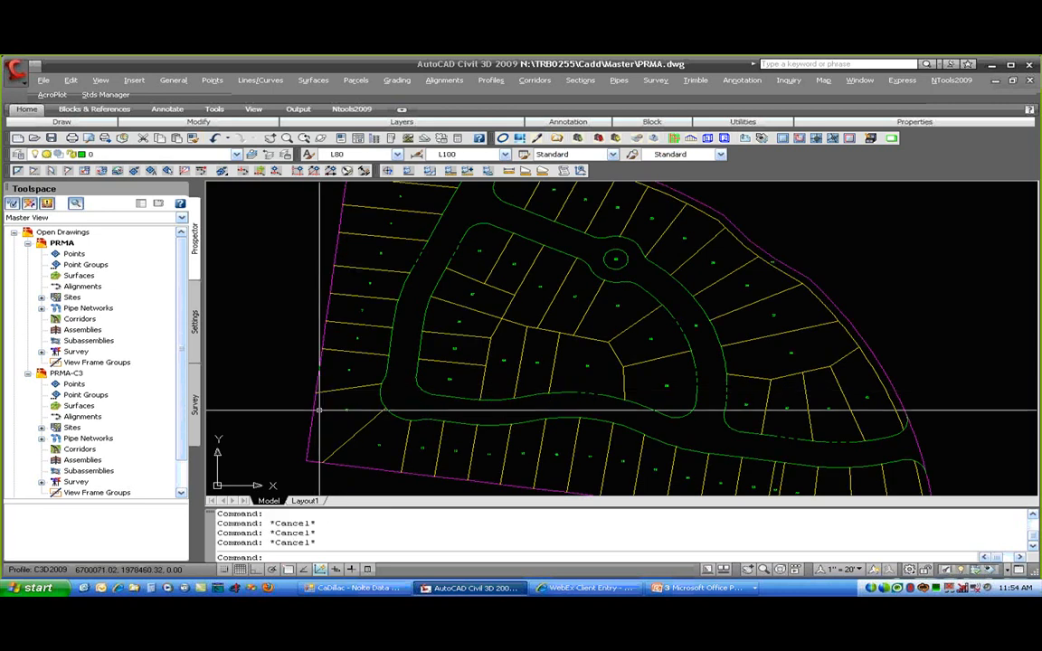
scroll(434, 425, up, 5)
middle_drag(376, 457, 452, 297)
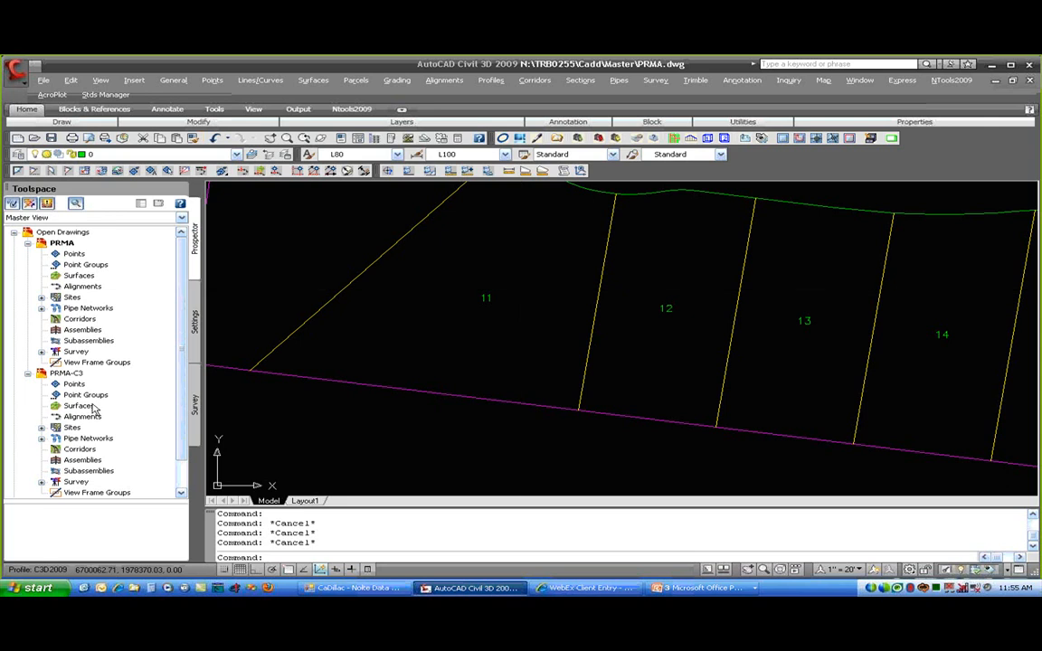
- Switch to the PRMA-C3 drawing and zoom in on lots 11–15
click(66, 374)
right_click(82, 378)
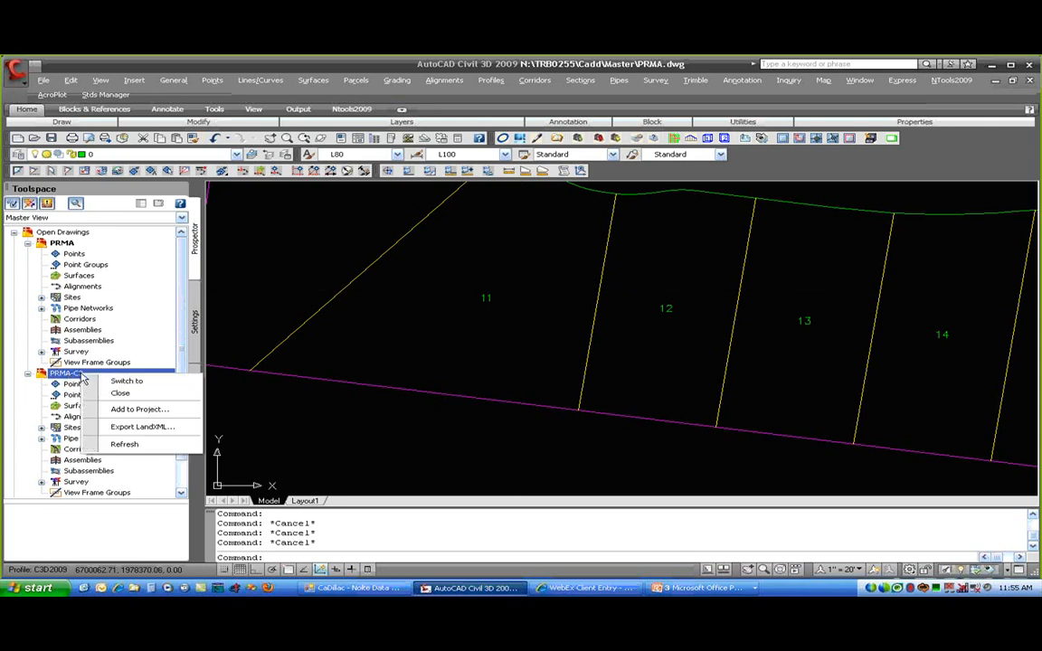
click(141, 384)
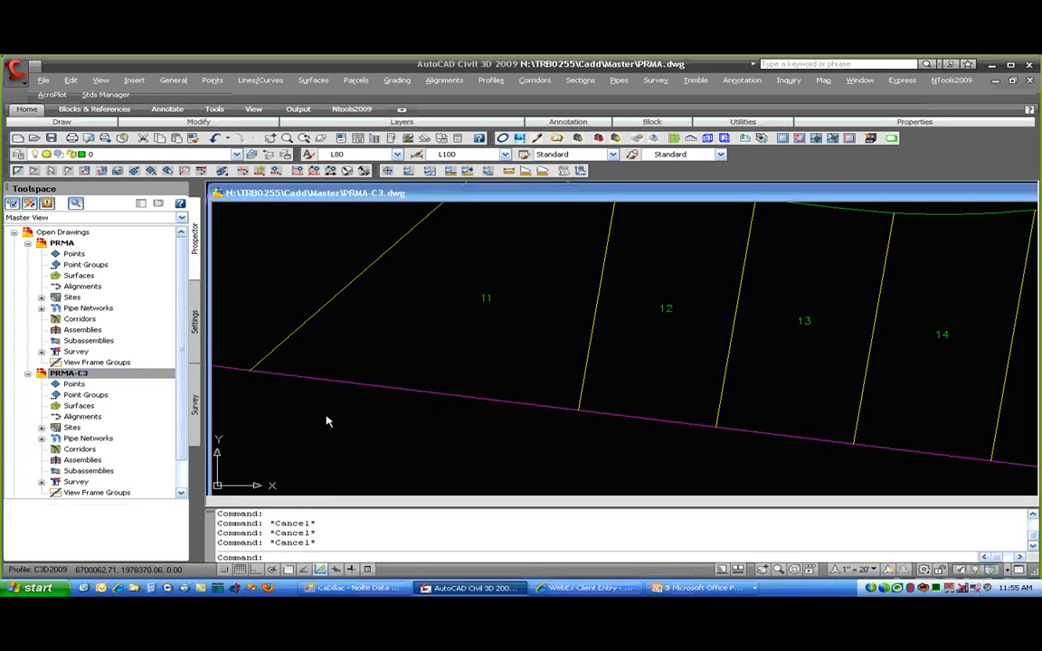
scroll(484, 443, up, 5)
middle_drag(484, 443, 540, 379)
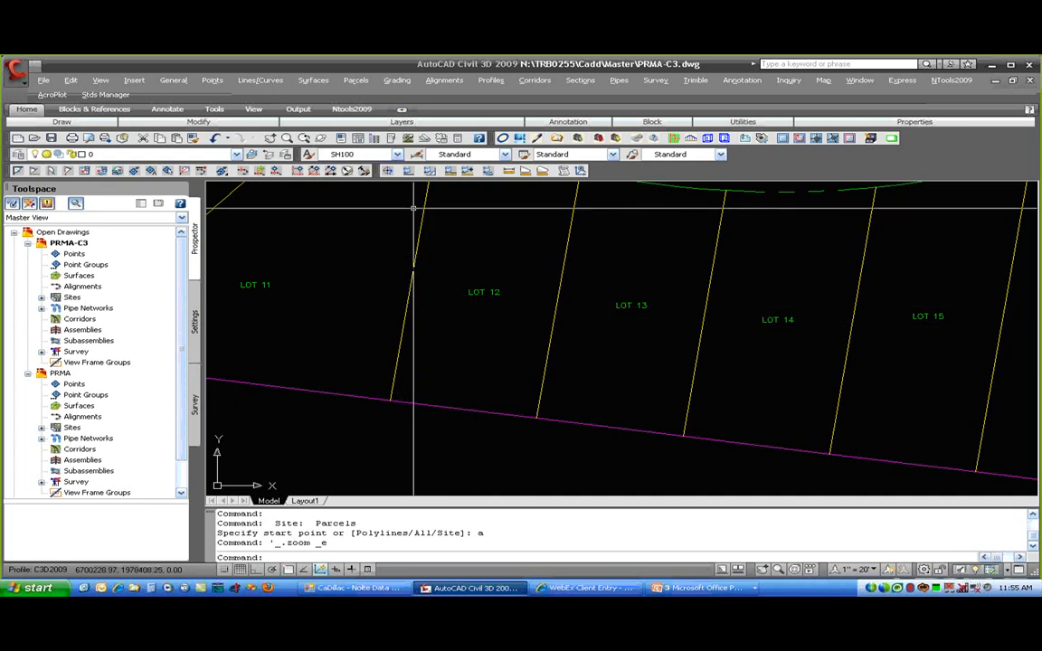
click(355, 79)
mouse_move(393, 151)
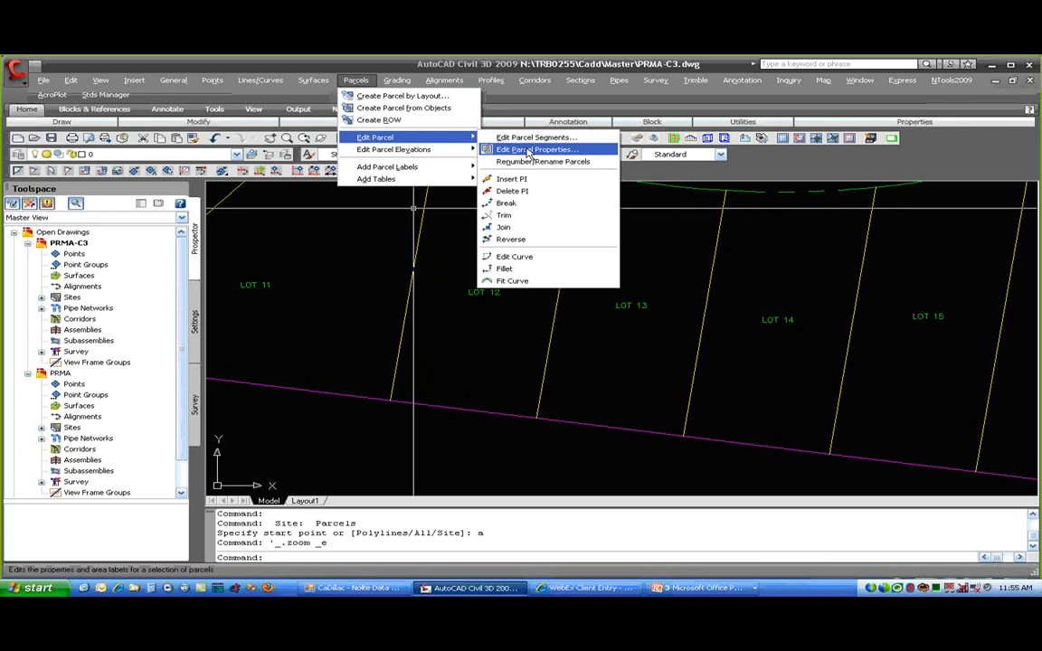
- Set the area selection label style to none for all 41 parcels
click(529, 152)
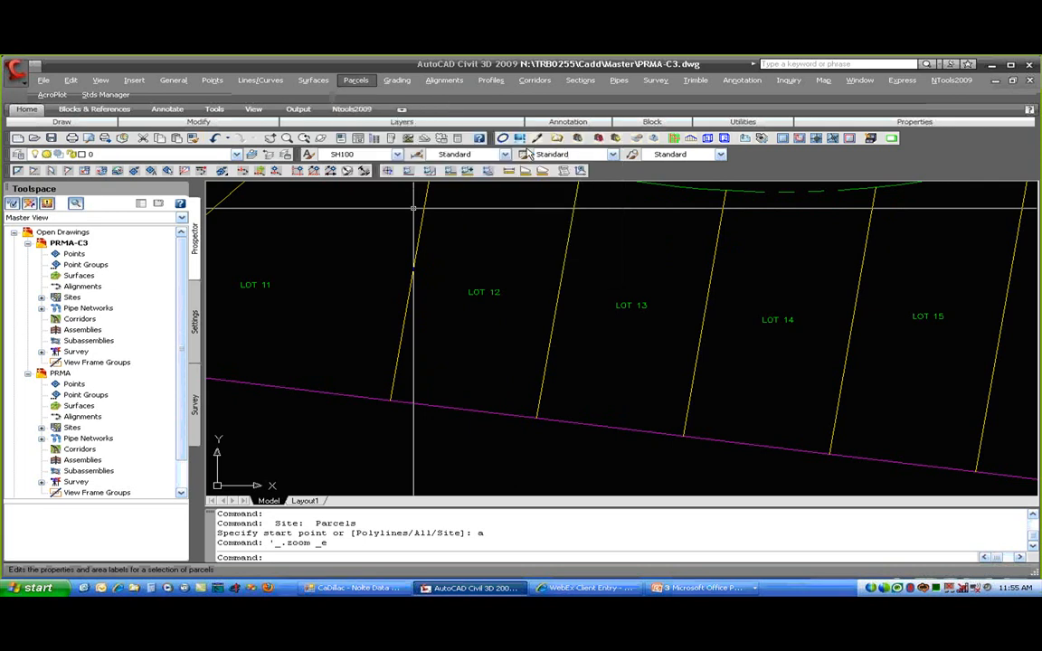
click(539, 406)
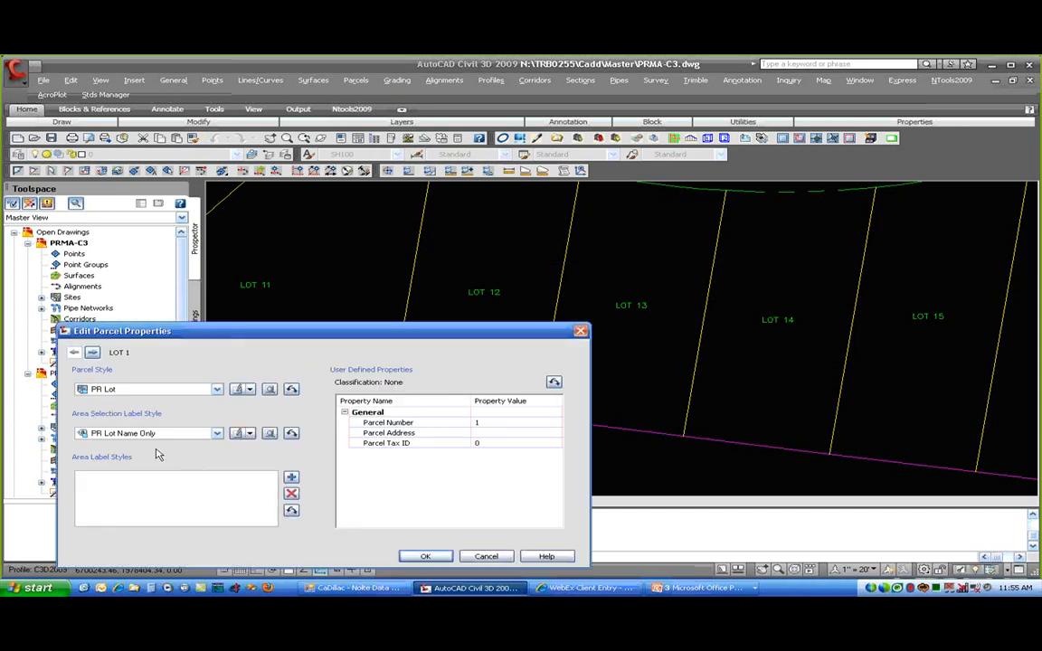
click(171, 434)
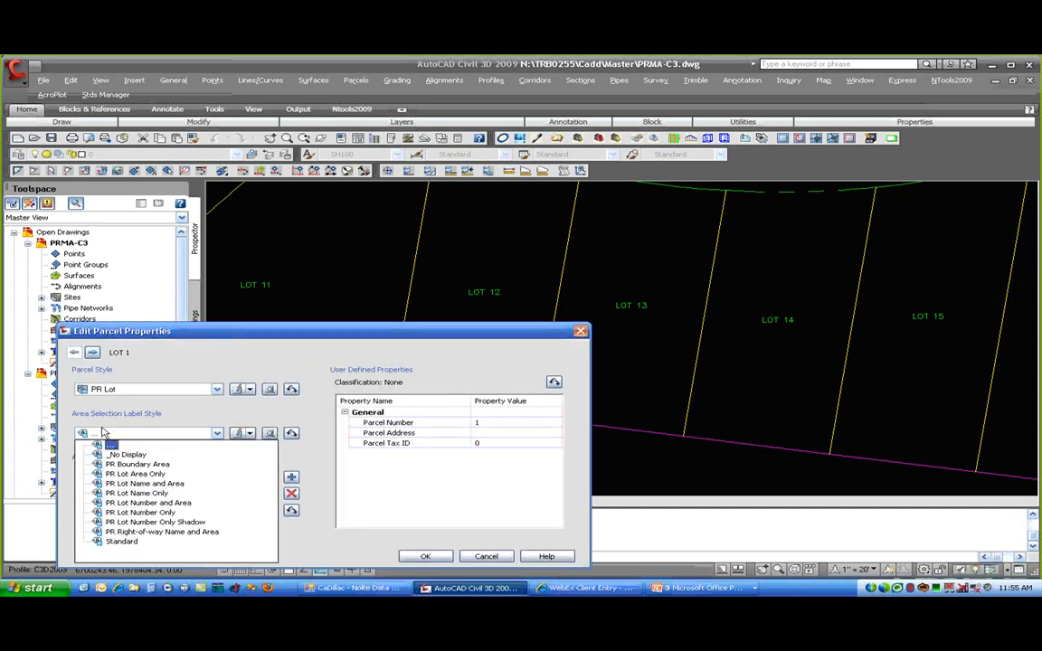
click(110, 445)
click(106, 436)
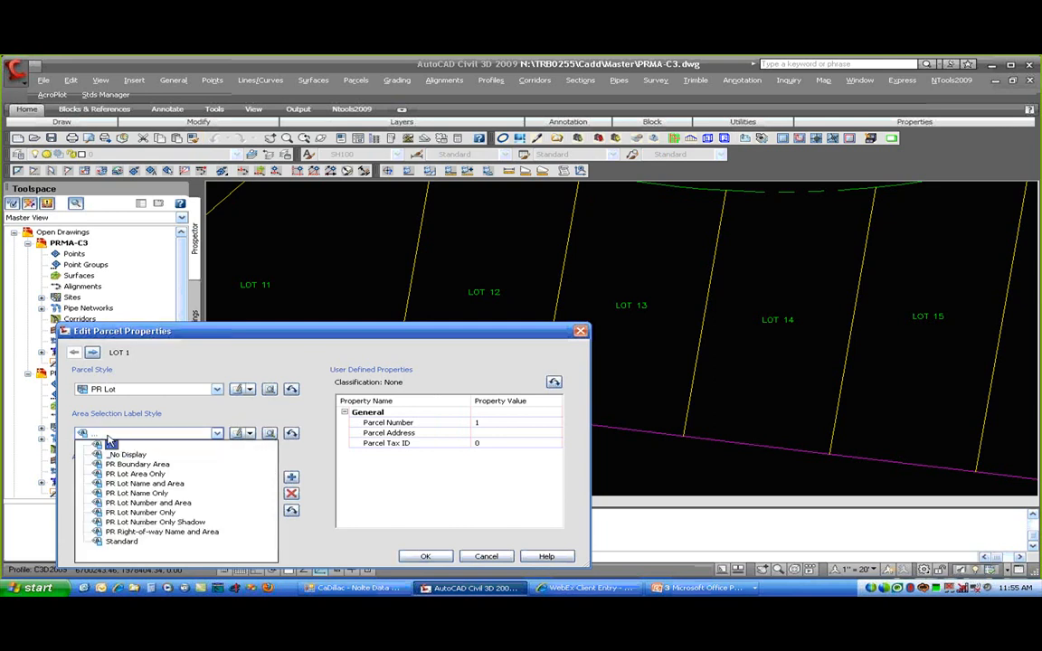
click(111, 444)
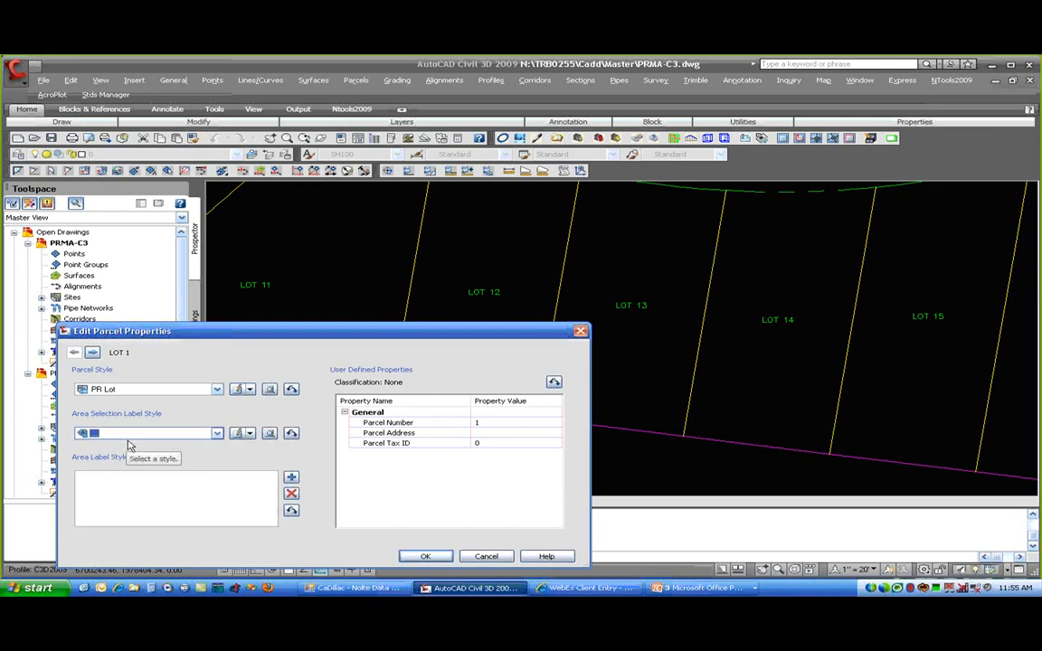
click(305, 471)
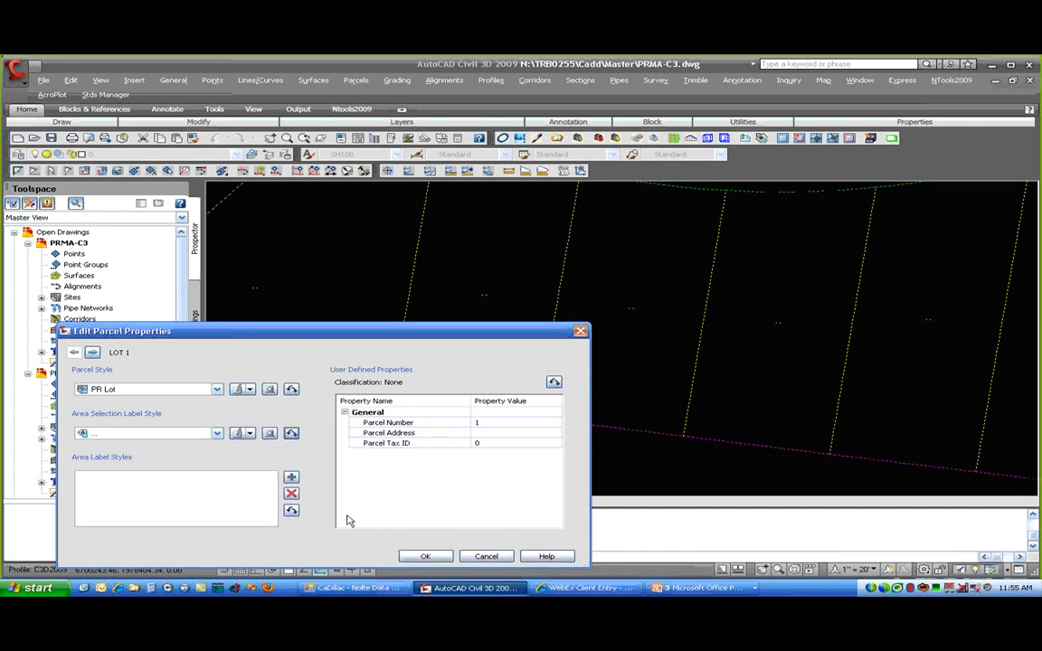
key(Return)
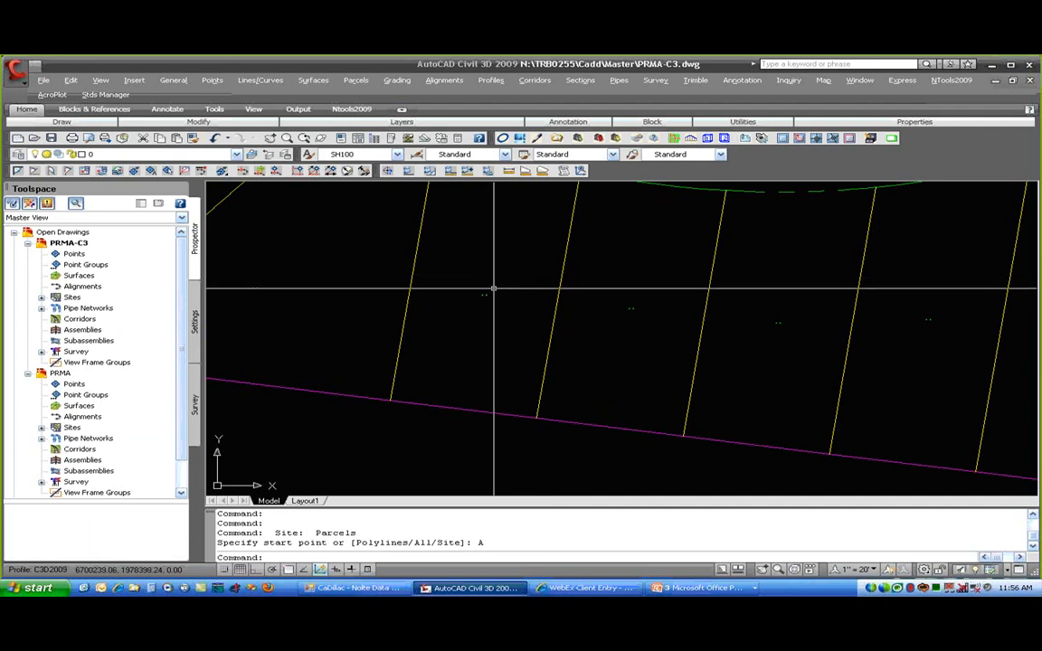
- Zoom out to the whole subdivision and save PRMA-C3.dwg
scroll(550, 247, down, 4)
middle_drag(558, 242, 487, 369)
scroll(482, 363, down, 2)
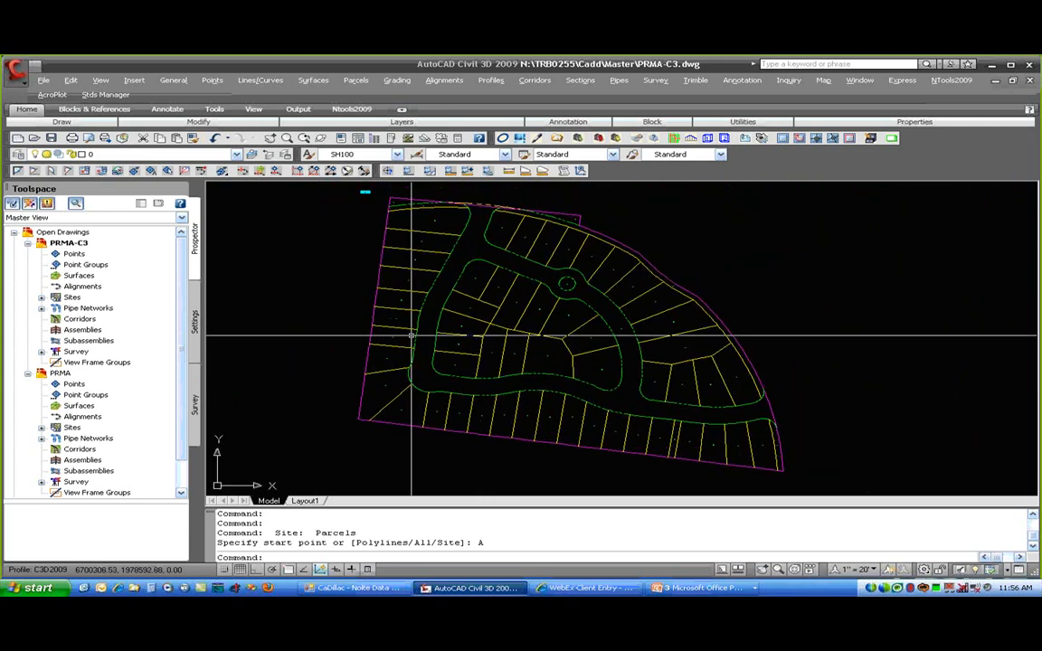
click(52, 138)
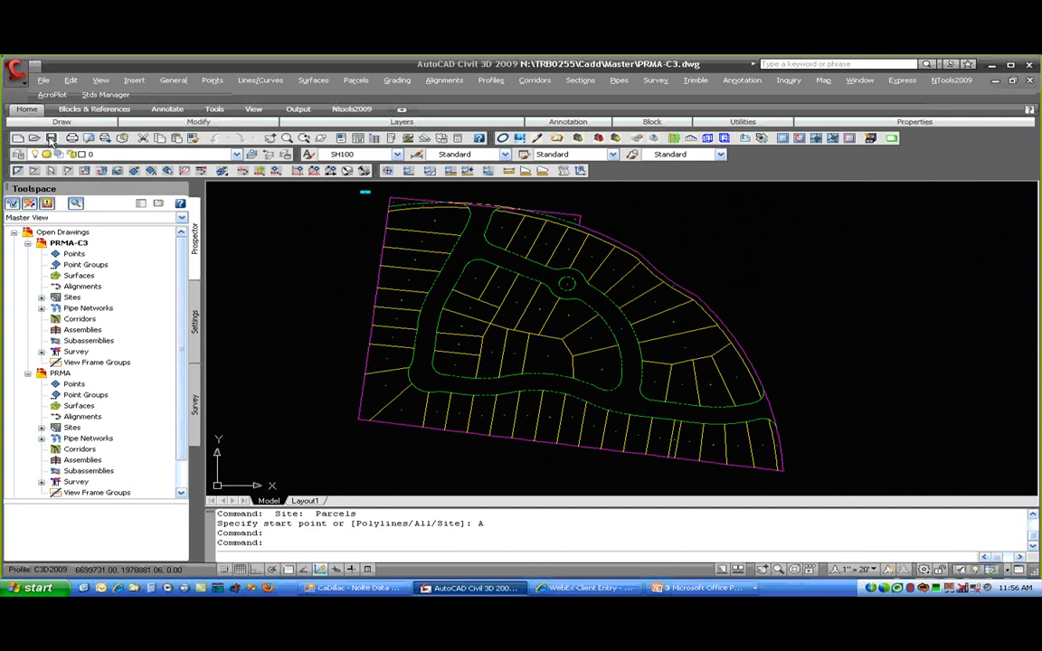
right_click(60, 375)
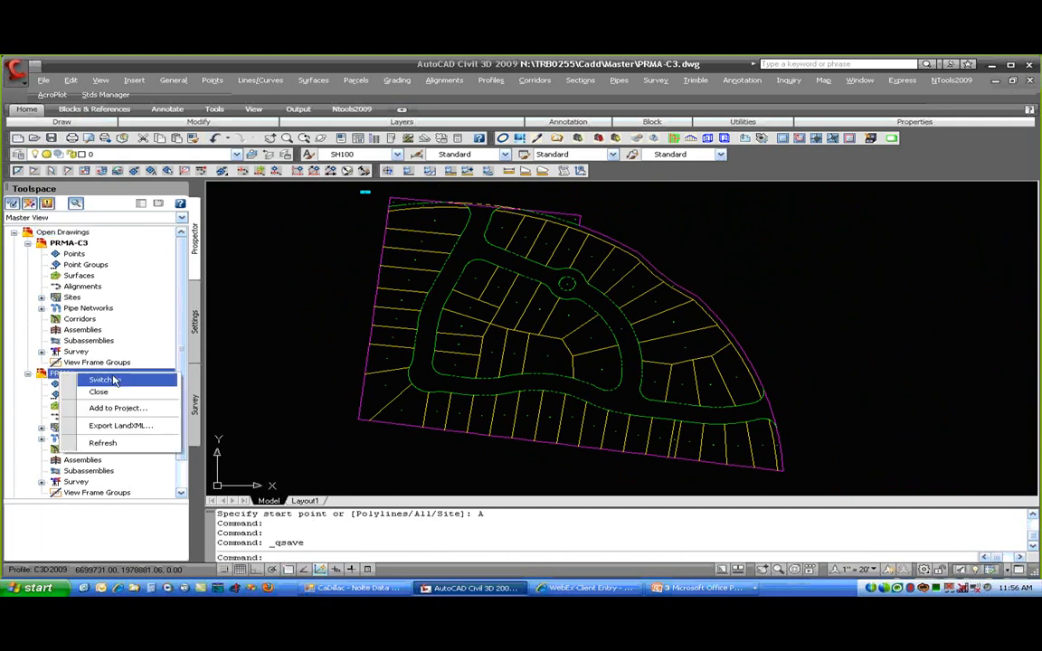
- Switch to PRMA.dwg, reload the PRMA-C3 xref, and centre the subdivision in view
click(103, 380)
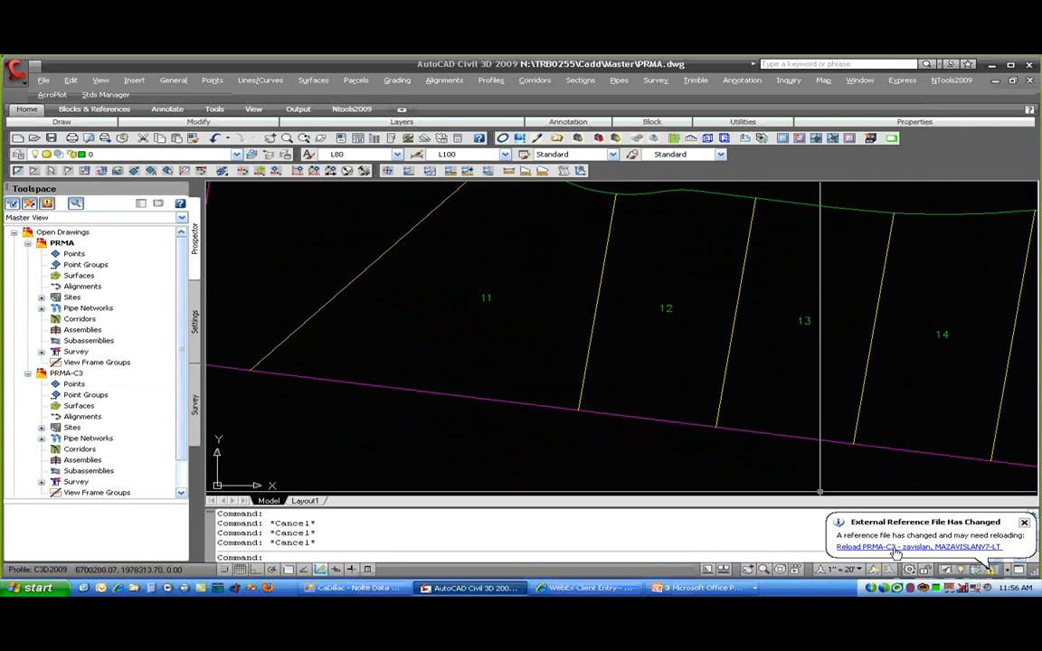
click(891, 546)
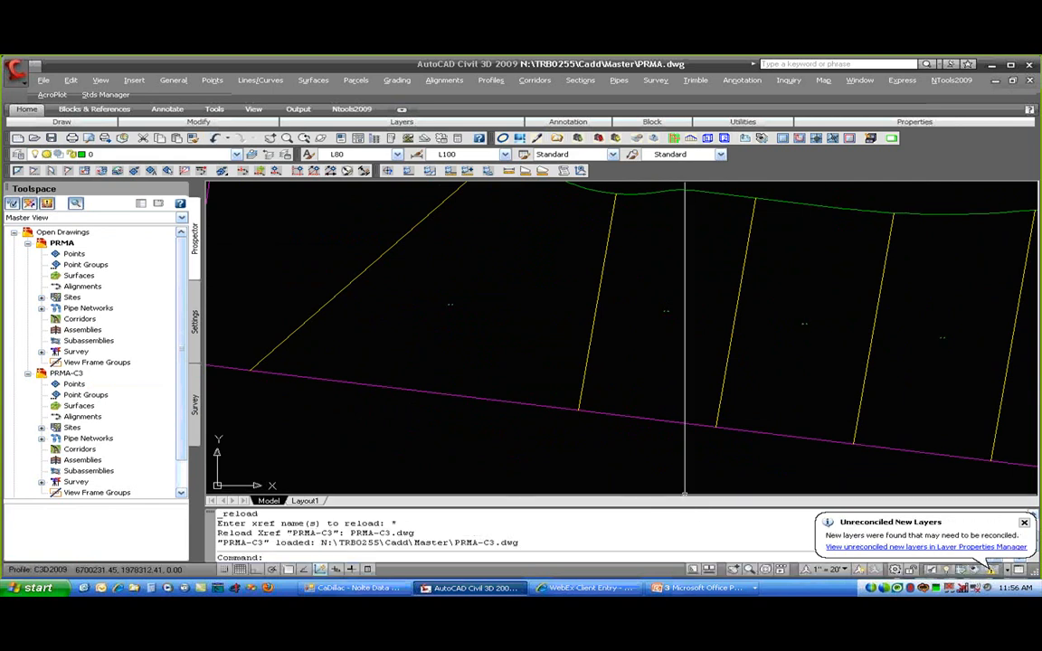
scroll(547, 431, down, 5)
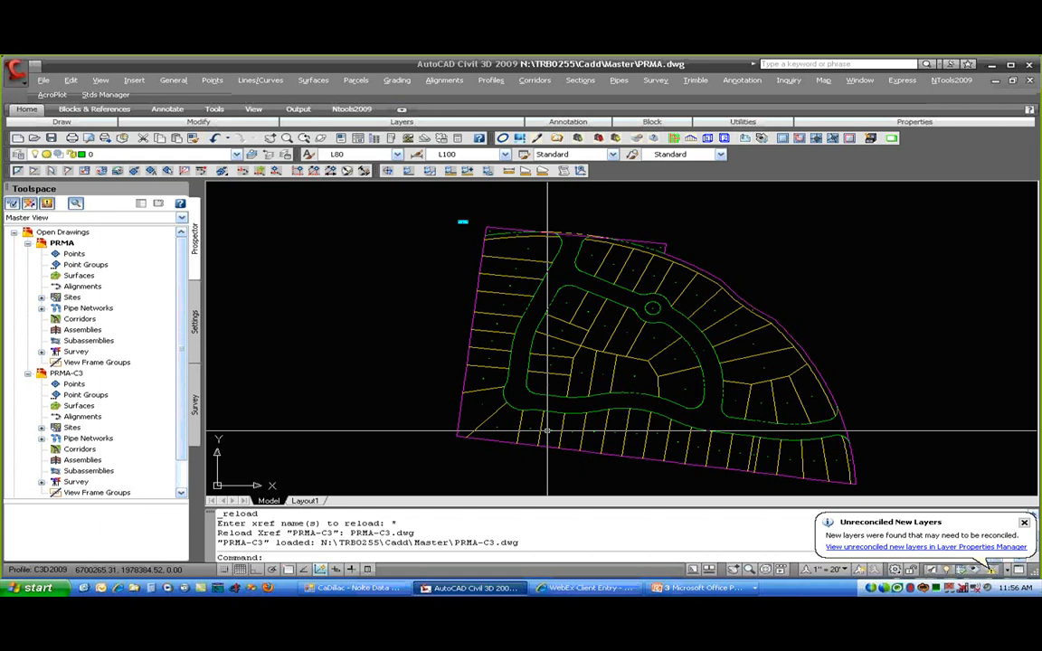
middle_drag(577, 292, 520, 281)
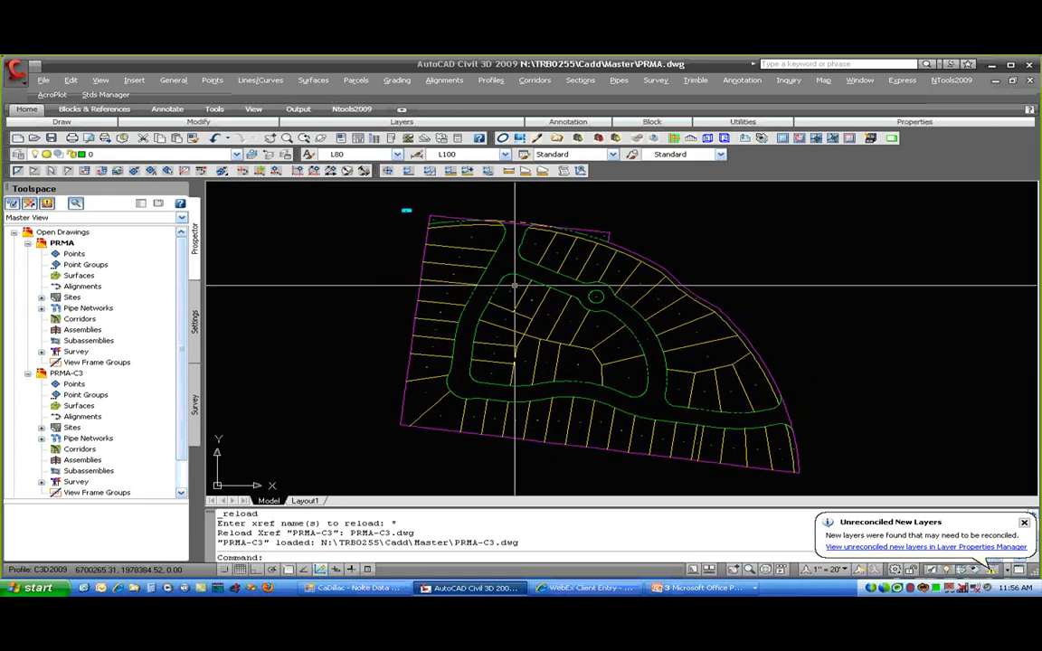
- In Add Labels, choose Area label type with the PR Lot Name and Area style and start adding
click(356, 80)
mouse_move(400, 173)
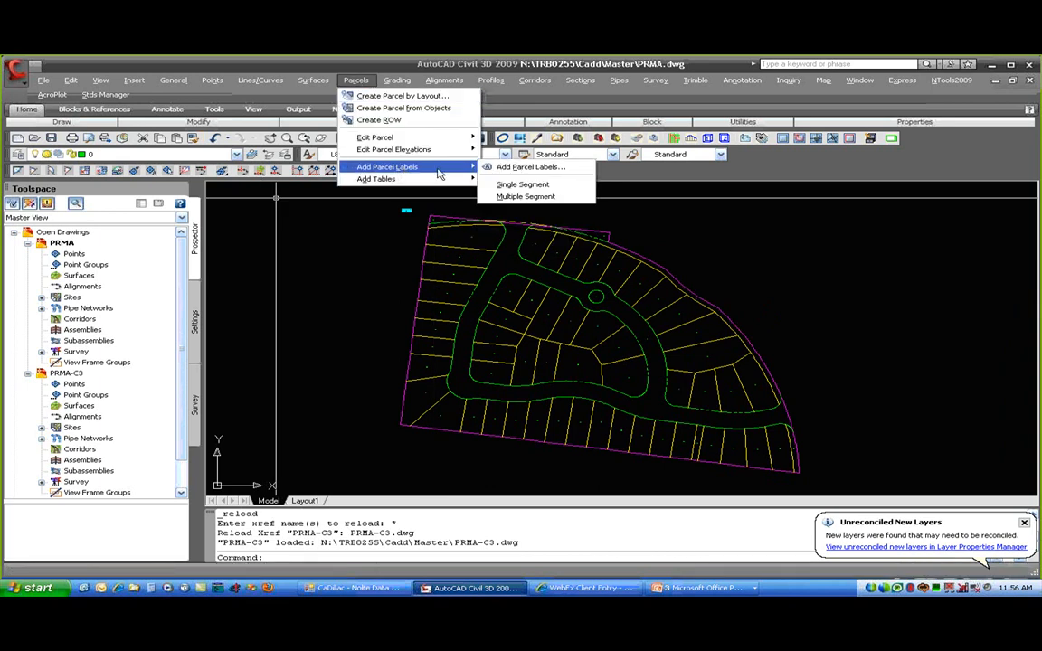
click(570, 171)
click(143, 66)
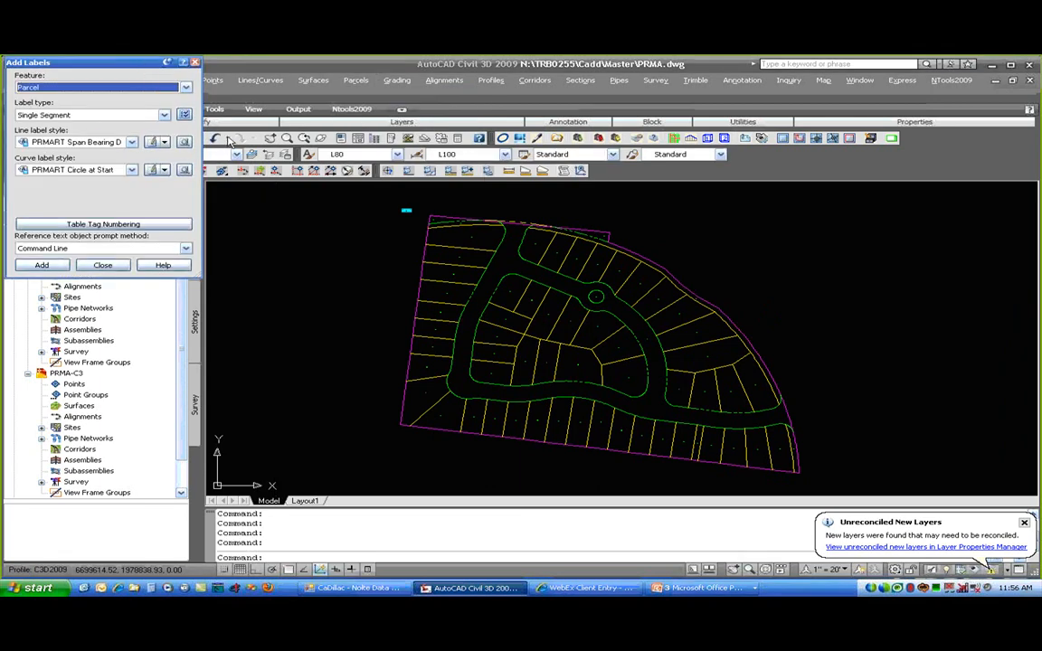
drag(231, 142, 233, 127)
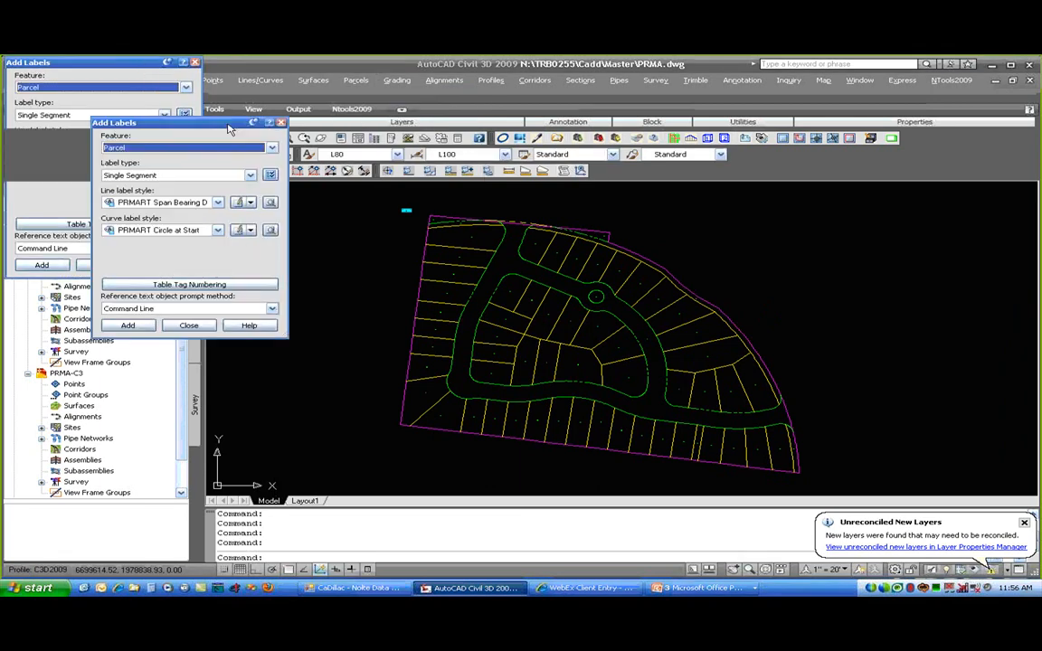
click(160, 176)
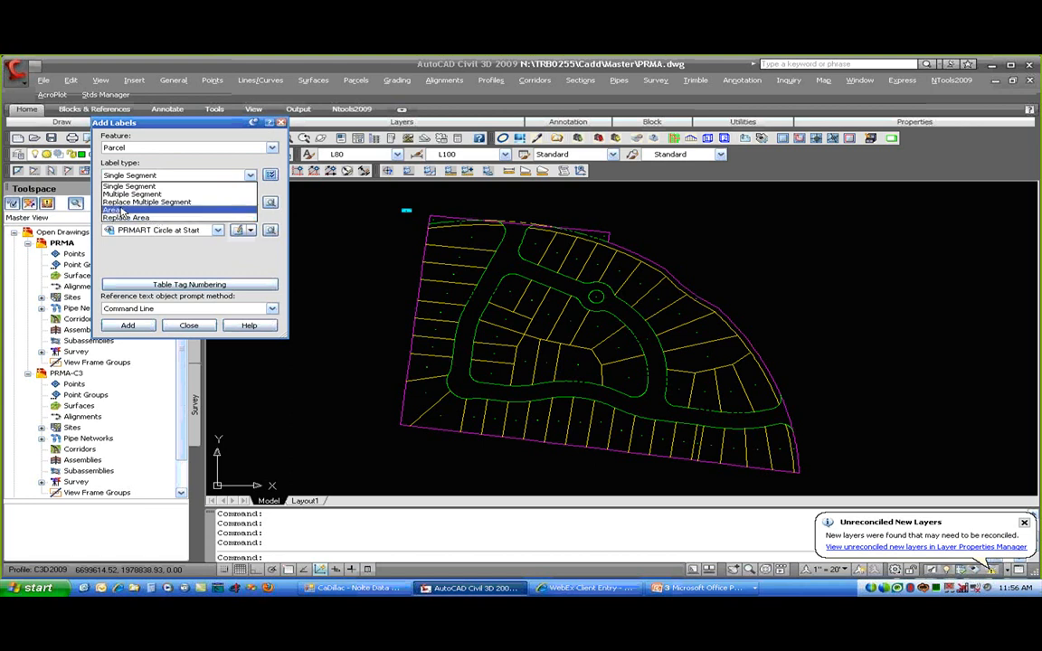
click(122, 211)
click(131, 202)
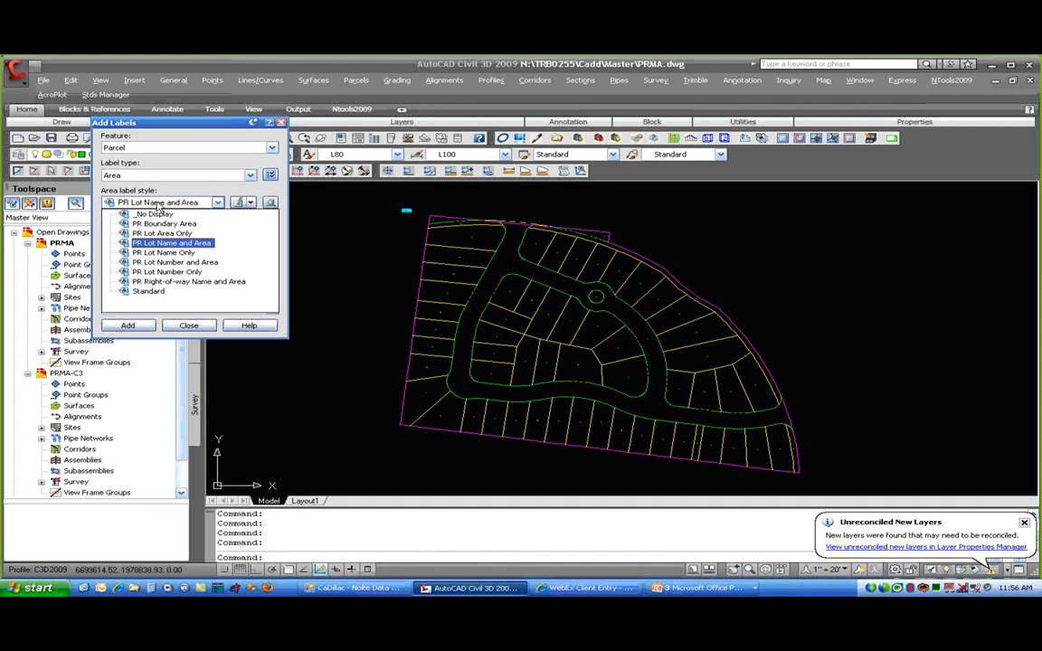
click(209, 246)
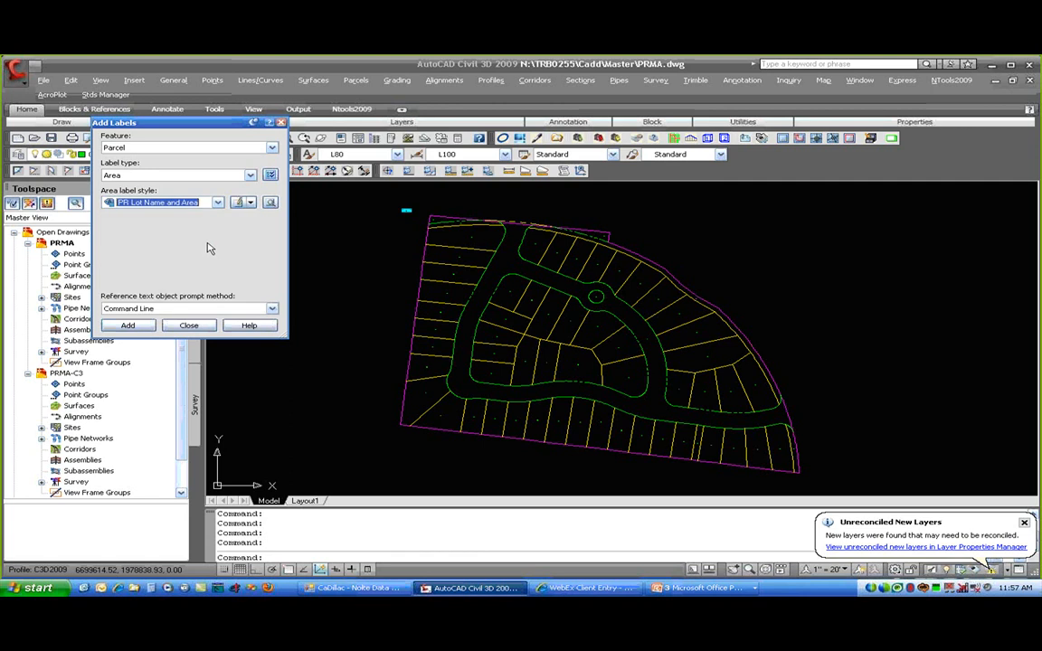
click(128, 325)
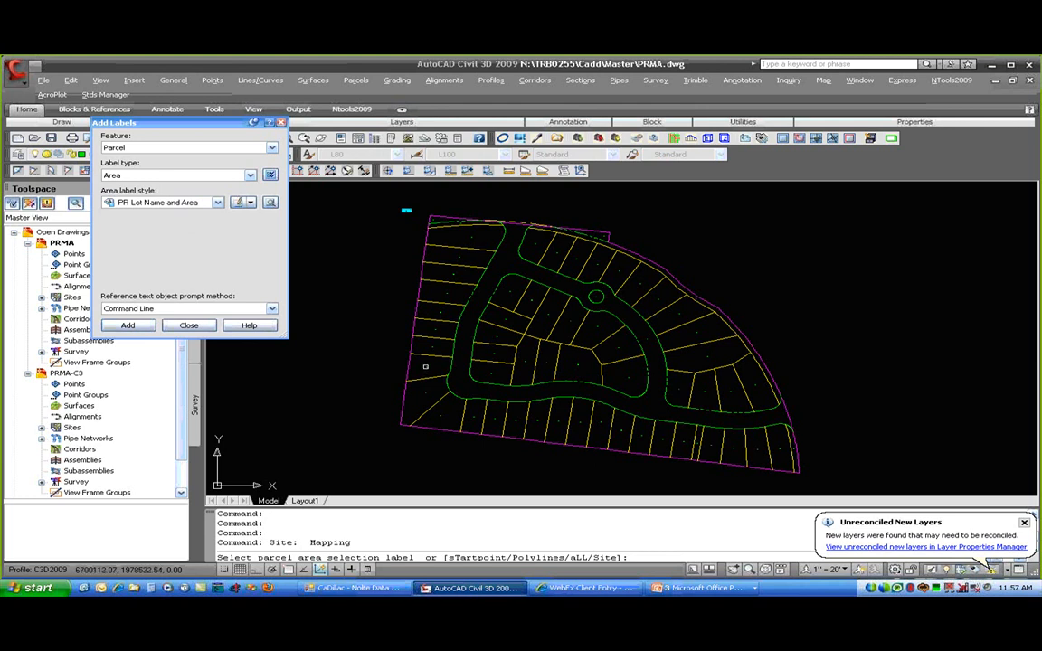
- Window-select the whole subdivision to place PR Lot Name and Area labels on all 62 parcels
click(425, 366)
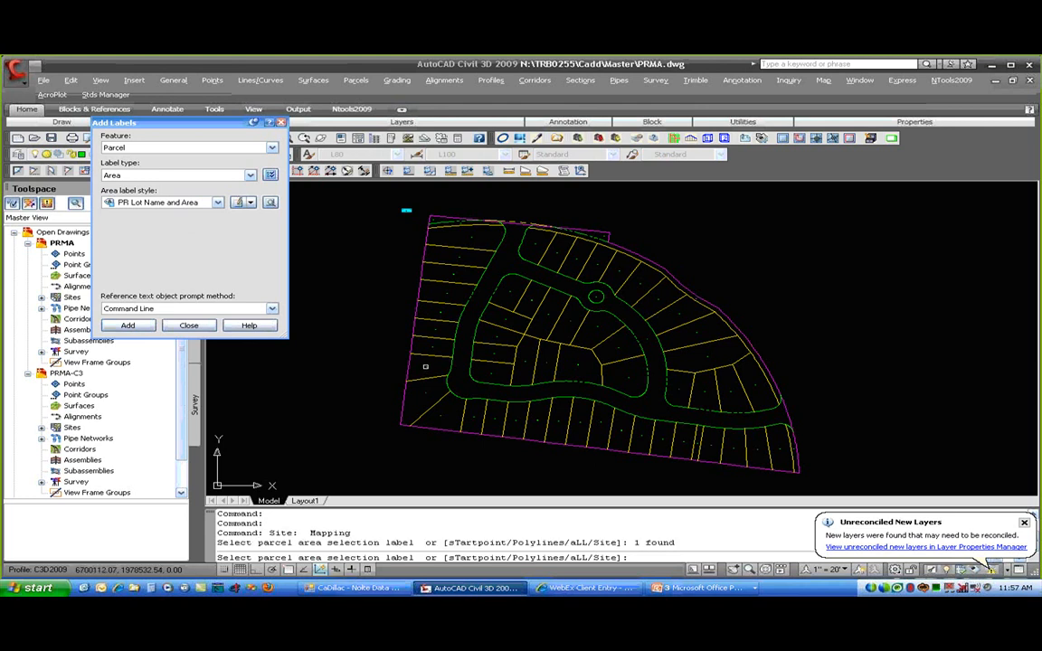
click(437, 328)
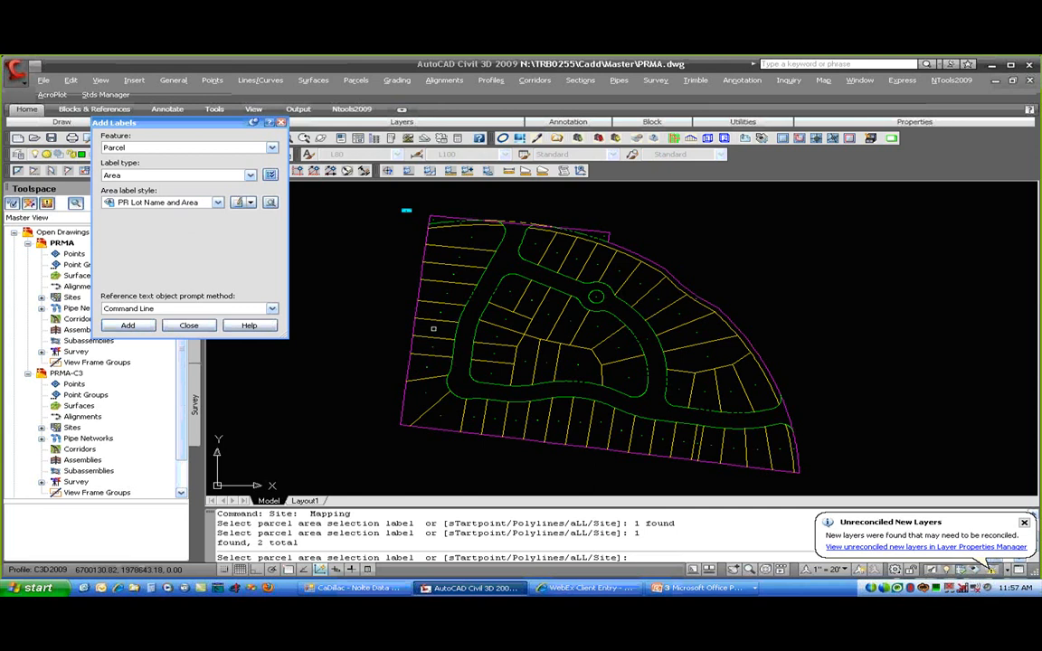
click(437, 328)
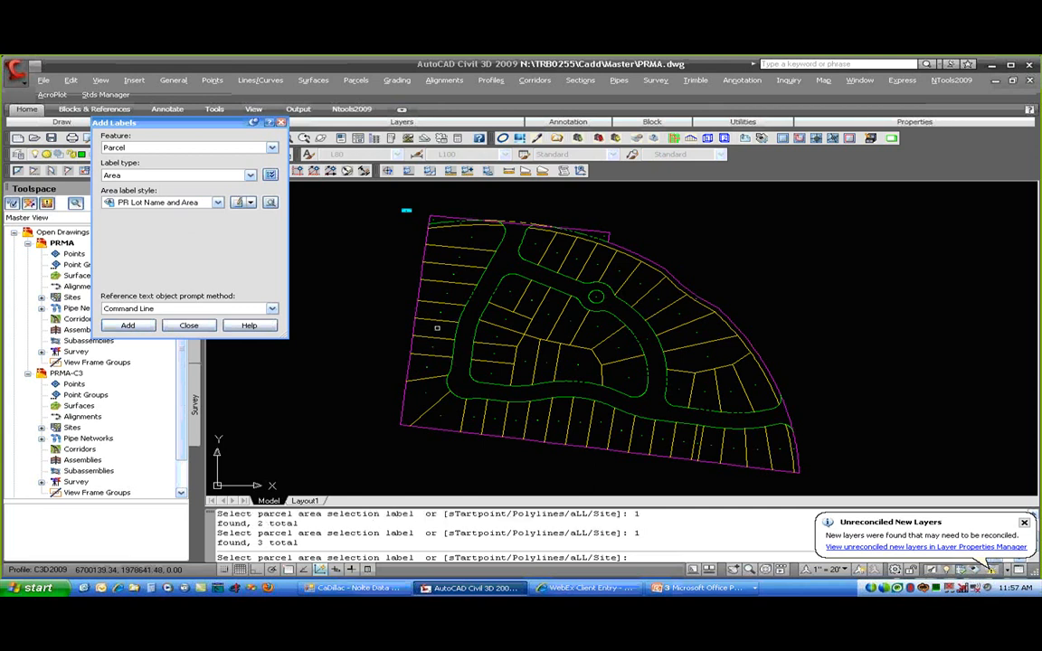
click(369, 193)
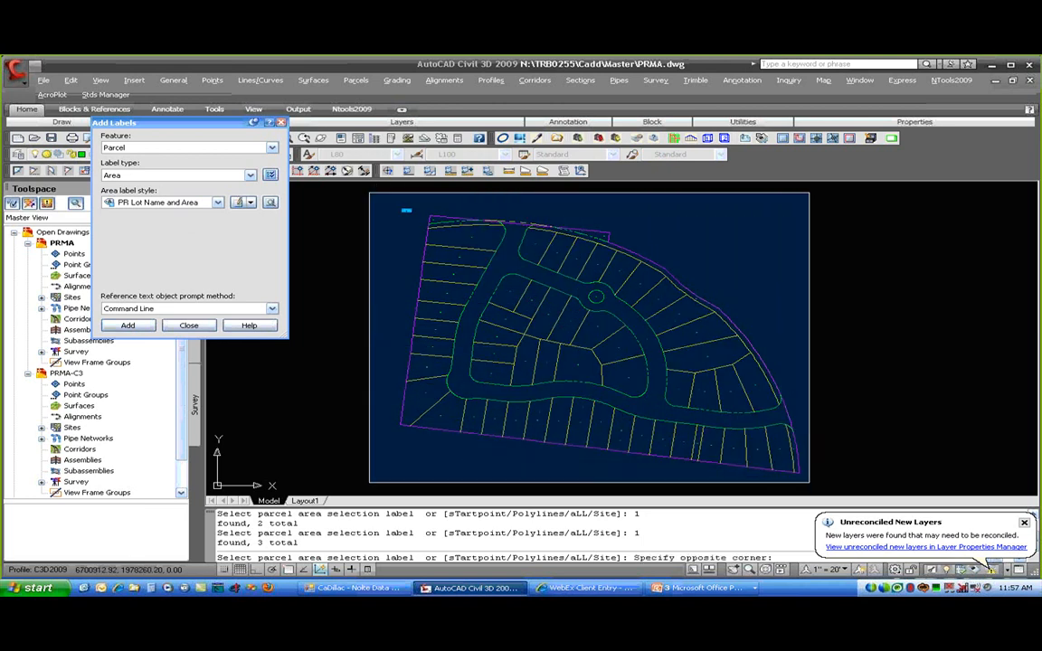
click(811, 483)
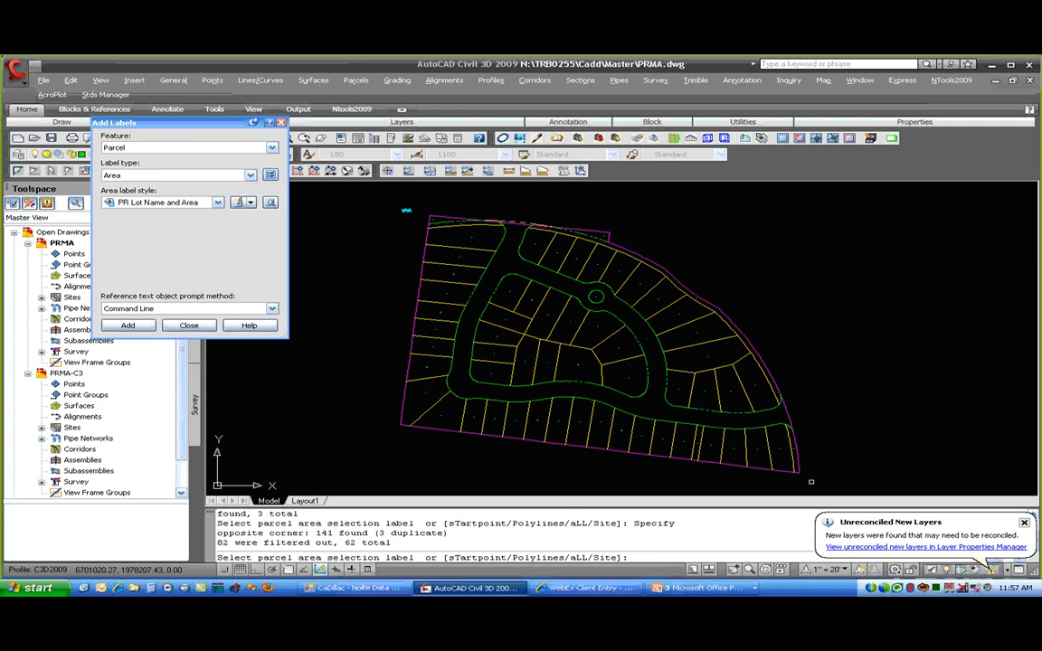
key(Return)
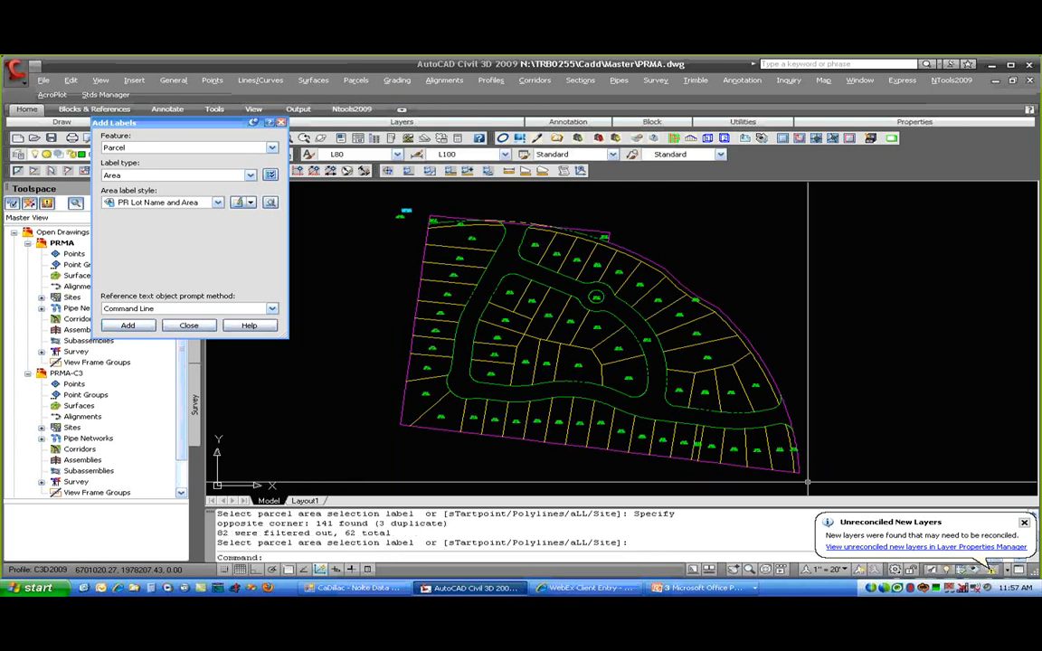
scroll(644, 437, up, 10)
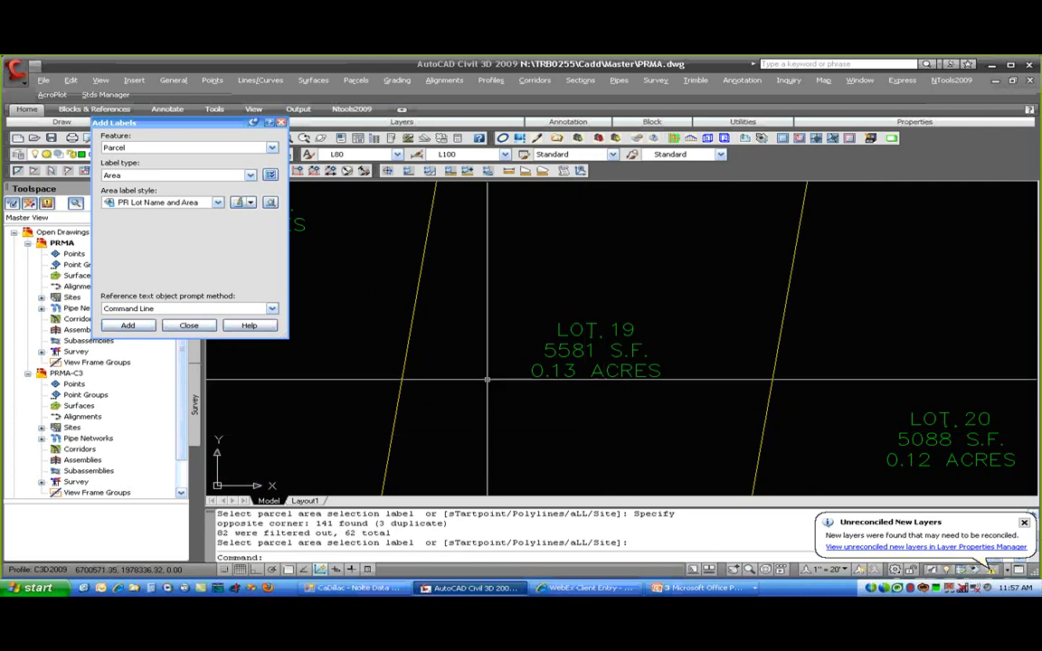
- Drag the LOT 19 label up and to the right so it sits on a leader
click(188, 327)
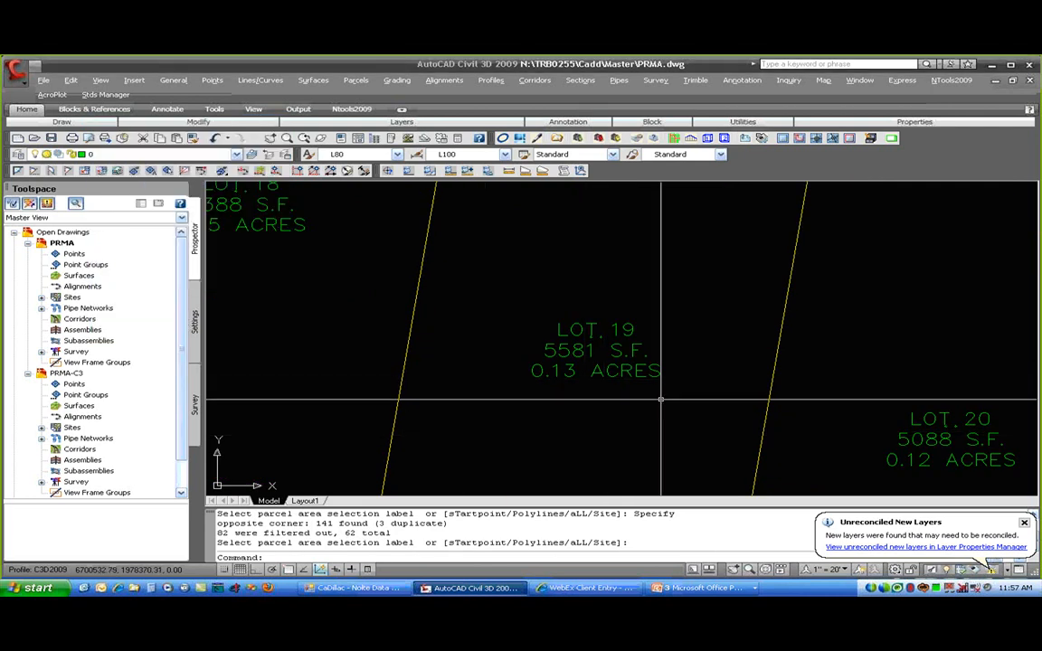
click(599, 335)
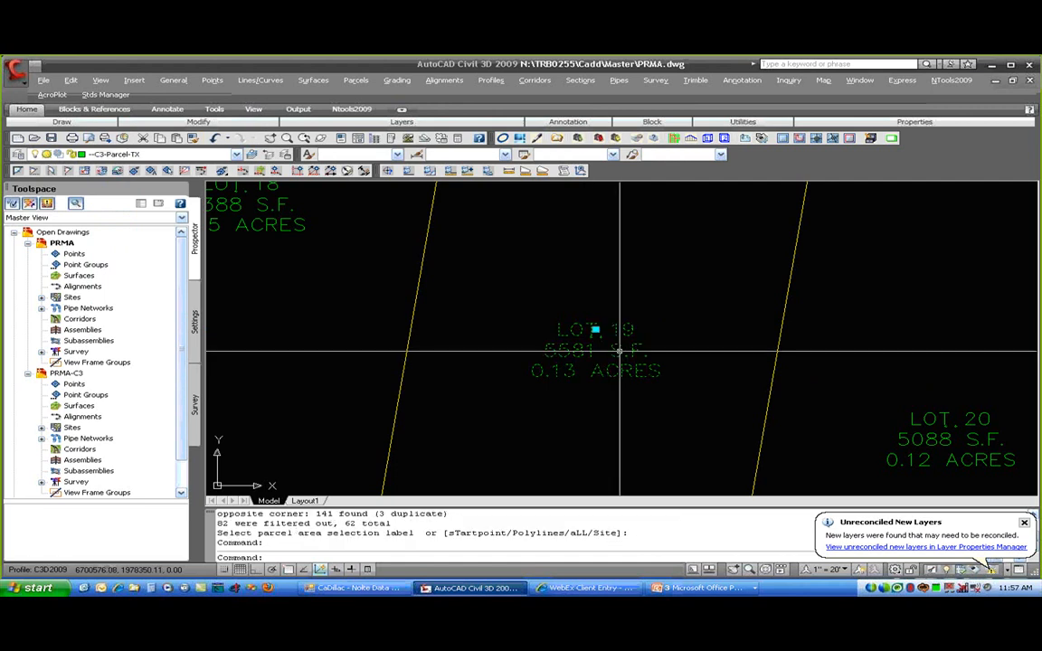
click(595, 330)
click(644, 225)
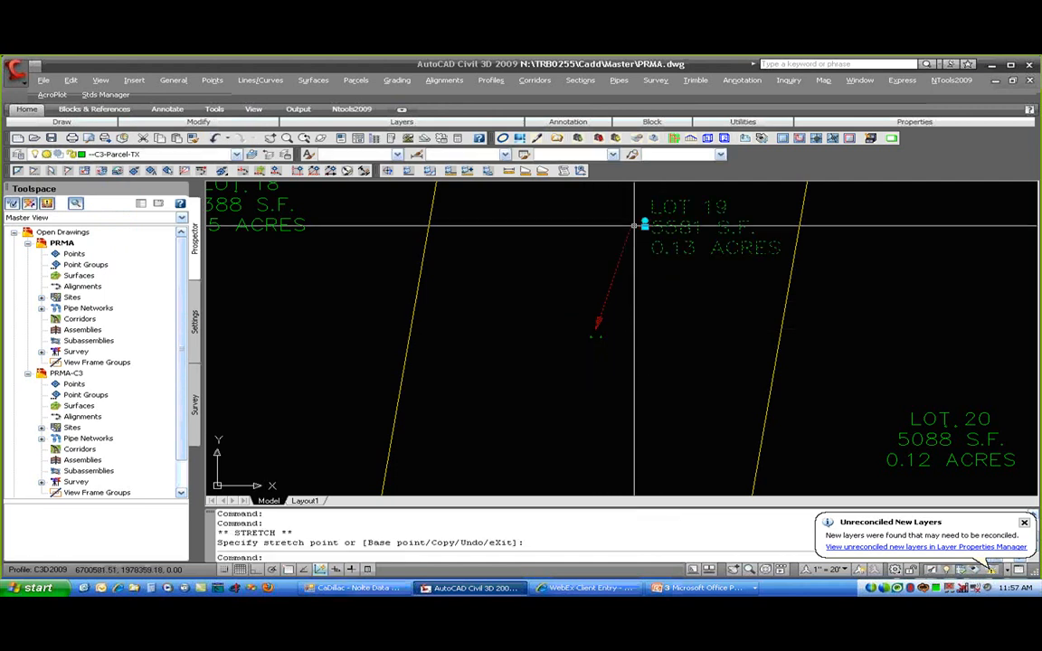
key(Escape)
scroll(597, 348, down, 2)
- Open the area label style used by the LOT 19 label
click(618, 306)
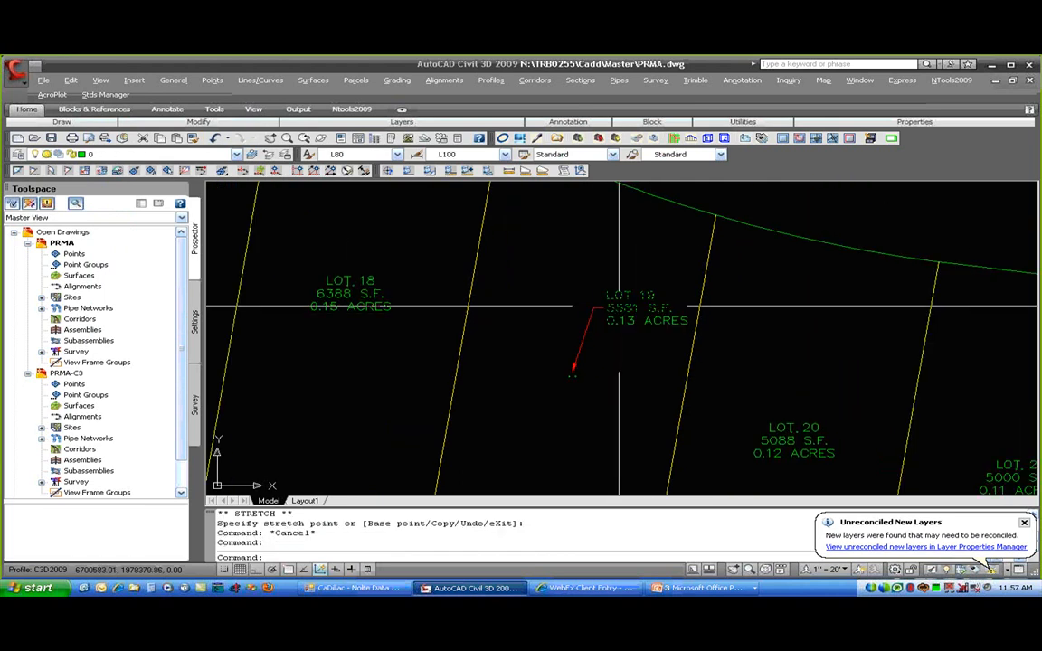
right_click(619, 309)
click(674, 475)
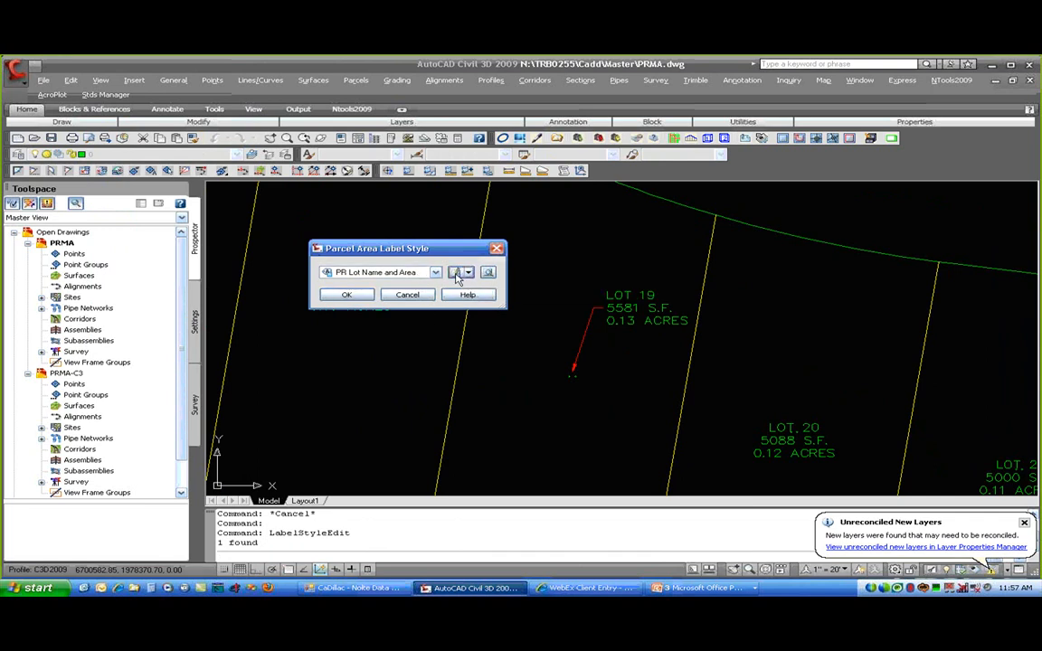
- Set the style's dragged-state Leader Visibility to false and Display to As Composed
click(456, 274)
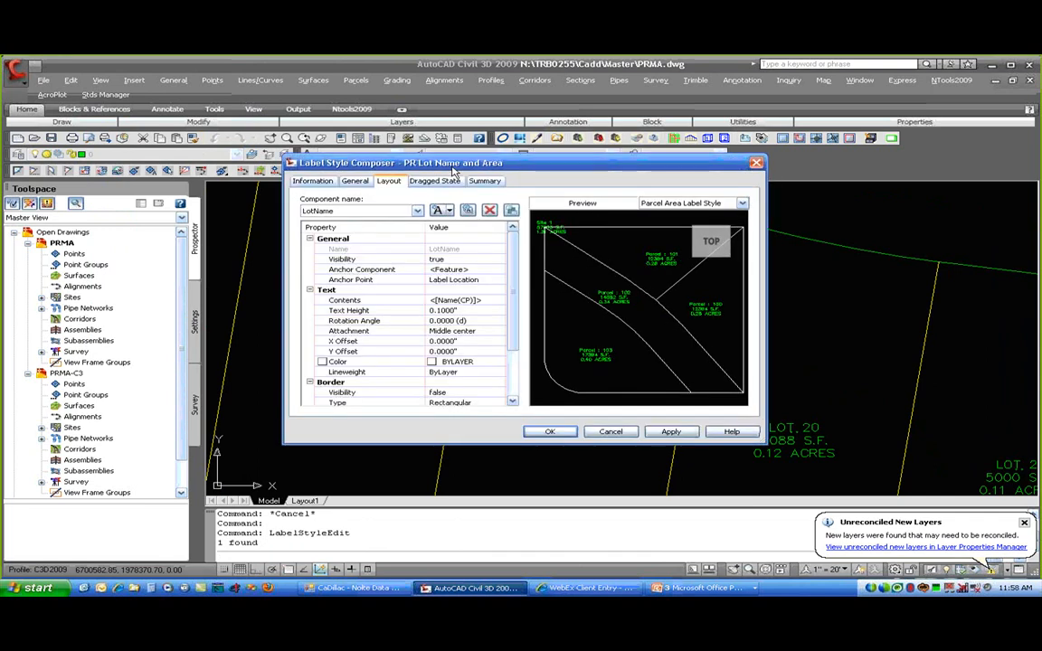
click(434, 180)
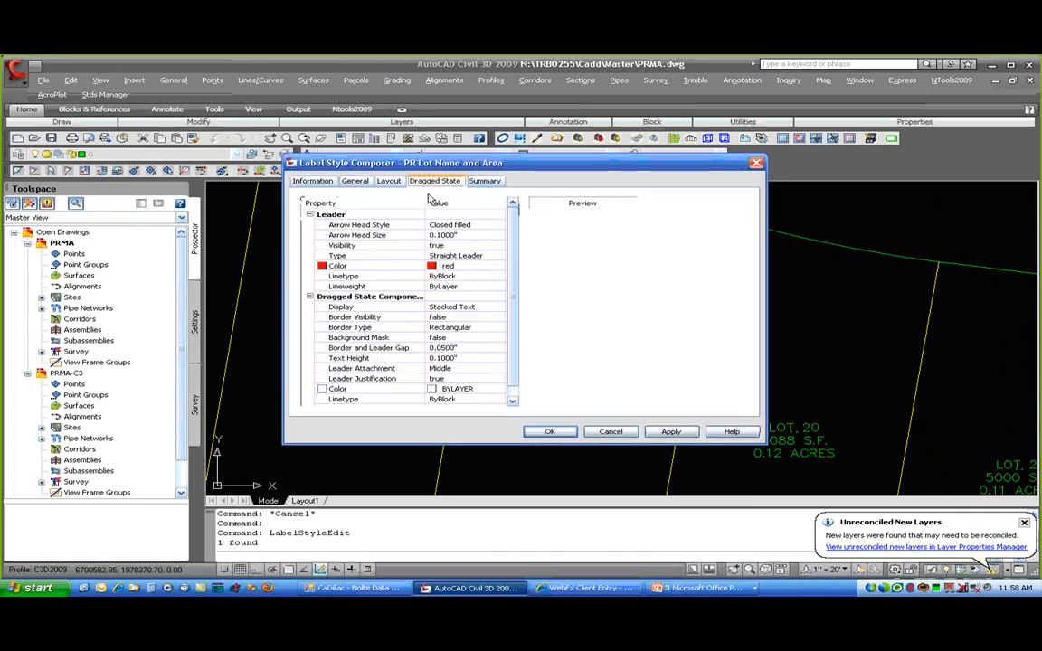
click(448, 245)
click(435, 256)
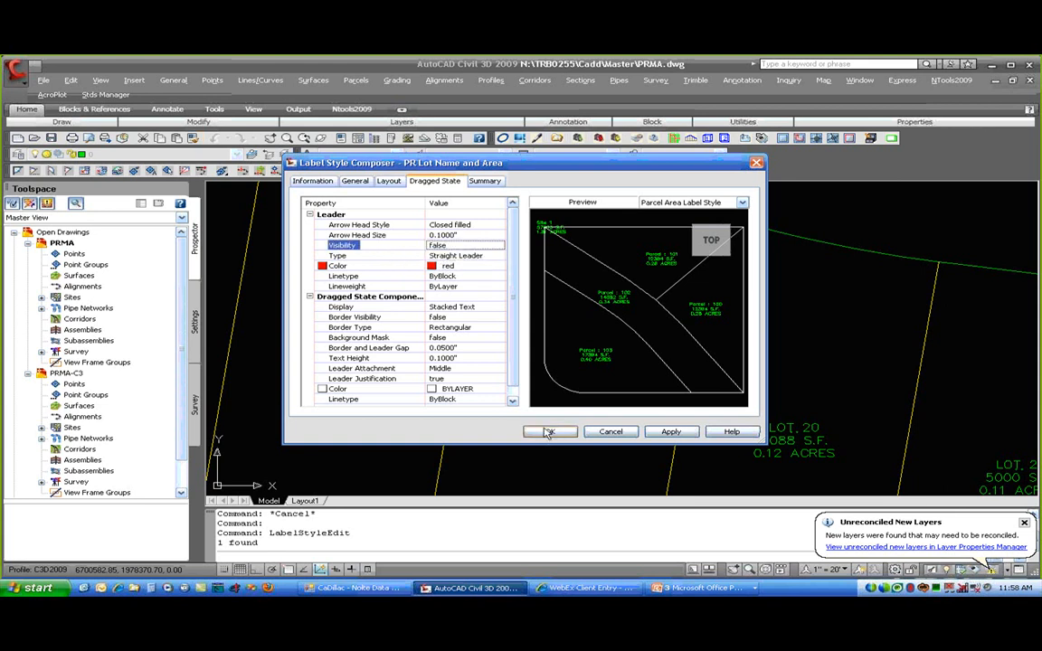
click(461, 307)
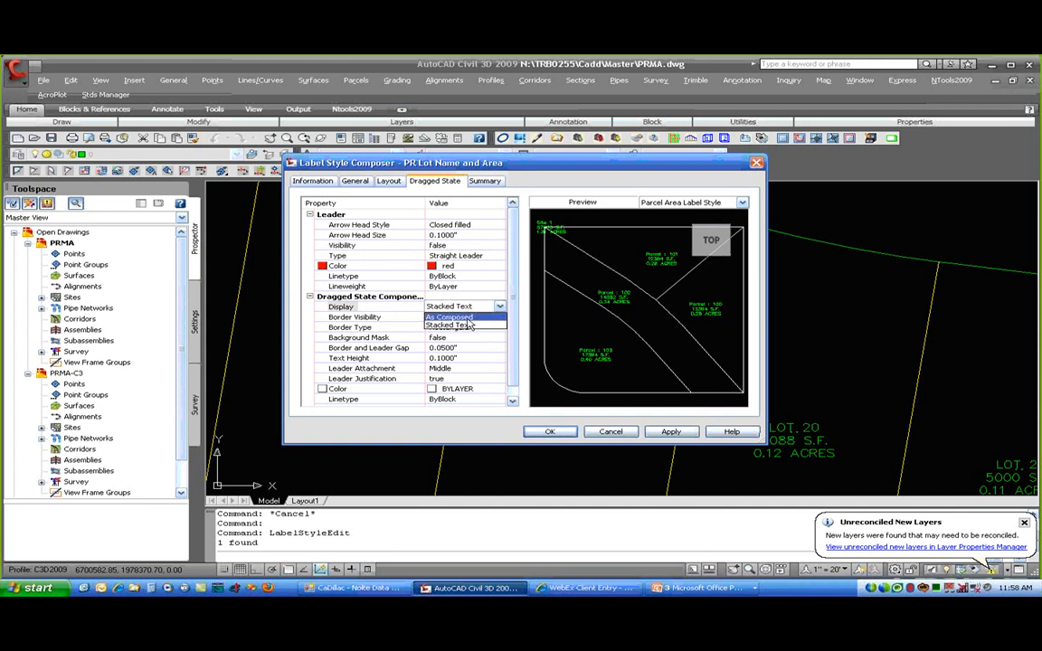
click(457, 317)
click(546, 432)
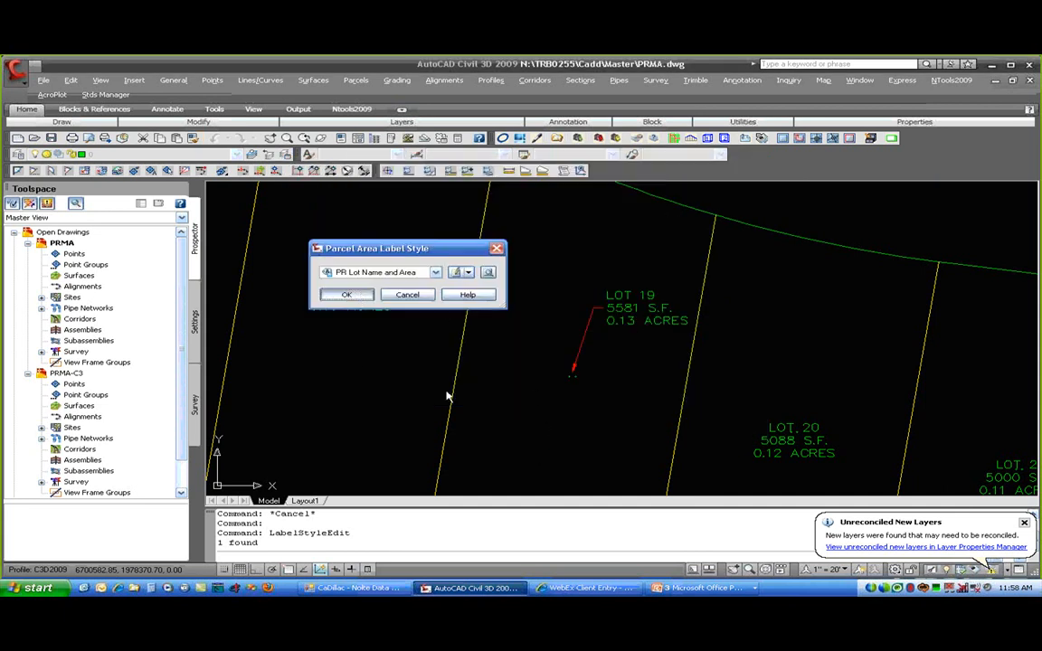
- Apply the label style so LOT 19 has no leader, and move the LOT 20 label higher
click(359, 296)
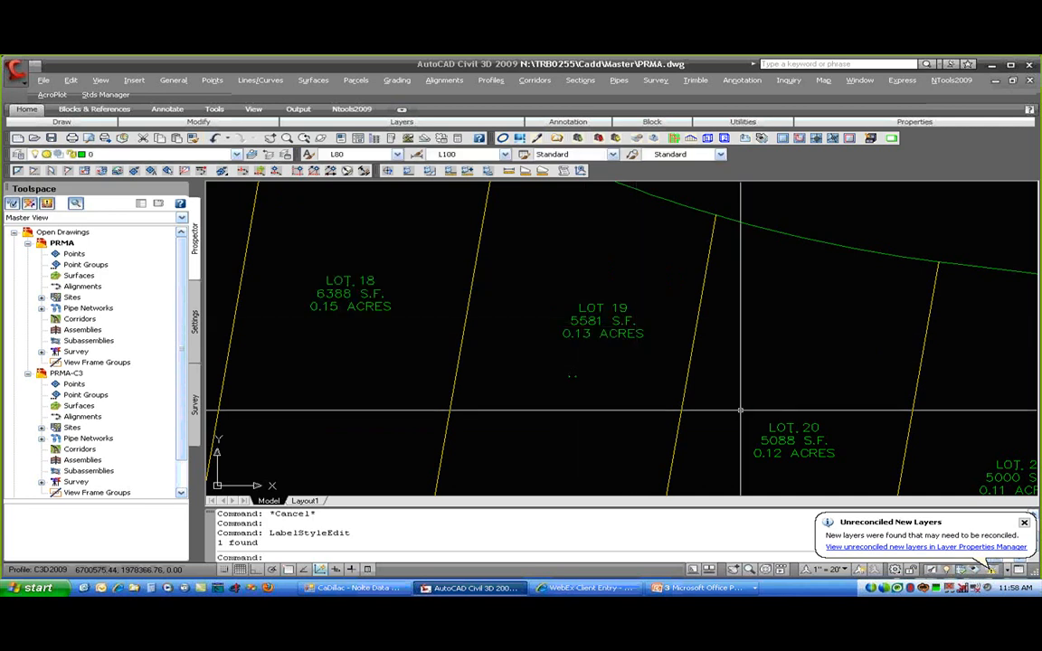
click(780, 428)
click(794, 428)
click(796, 362)
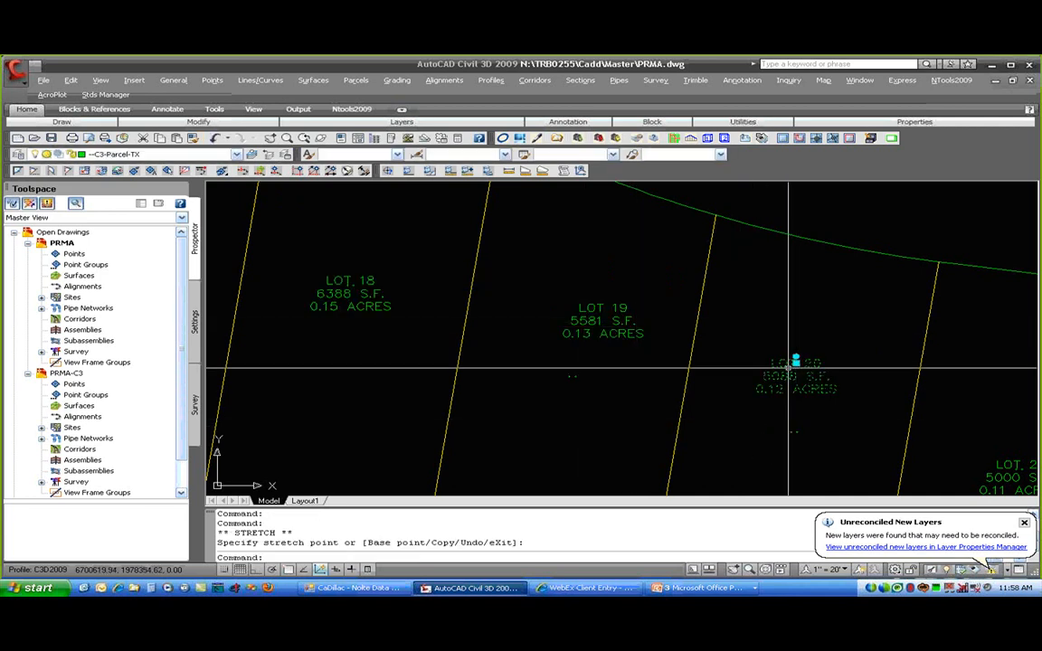
key(Escape)
key(Escape)
- Pan left across the subdivision to bring lots 10 to 13 into view
scroll(697, 434, down, 2)
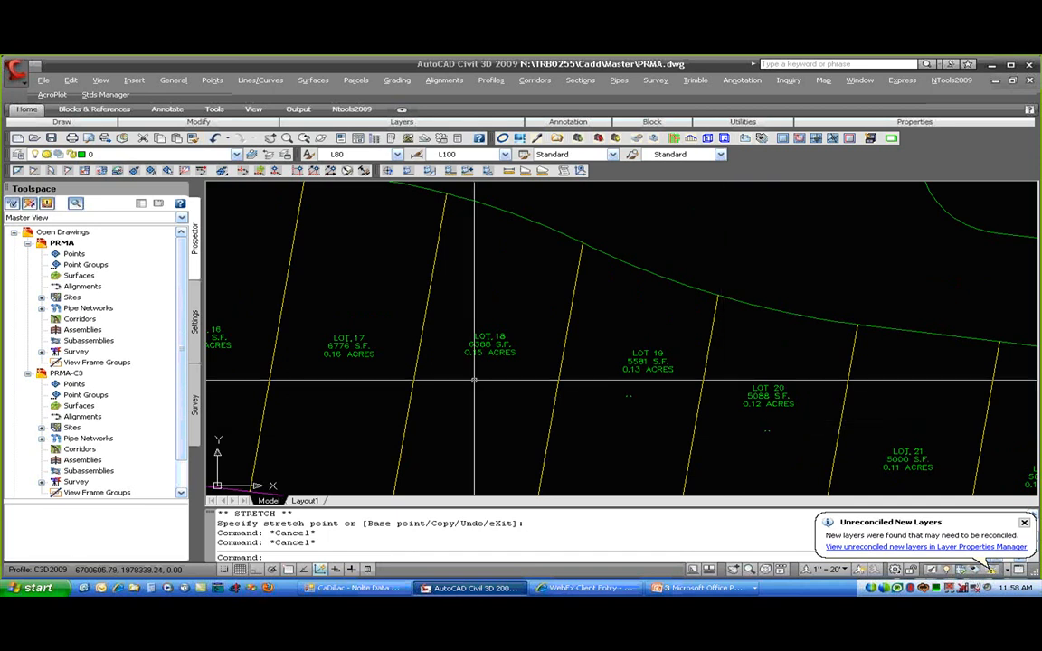
middle_drag(475, 379, 948, 364)
middle_drag(478, 337, 889, 395)
middle_drag(438, 362, 726, 385)
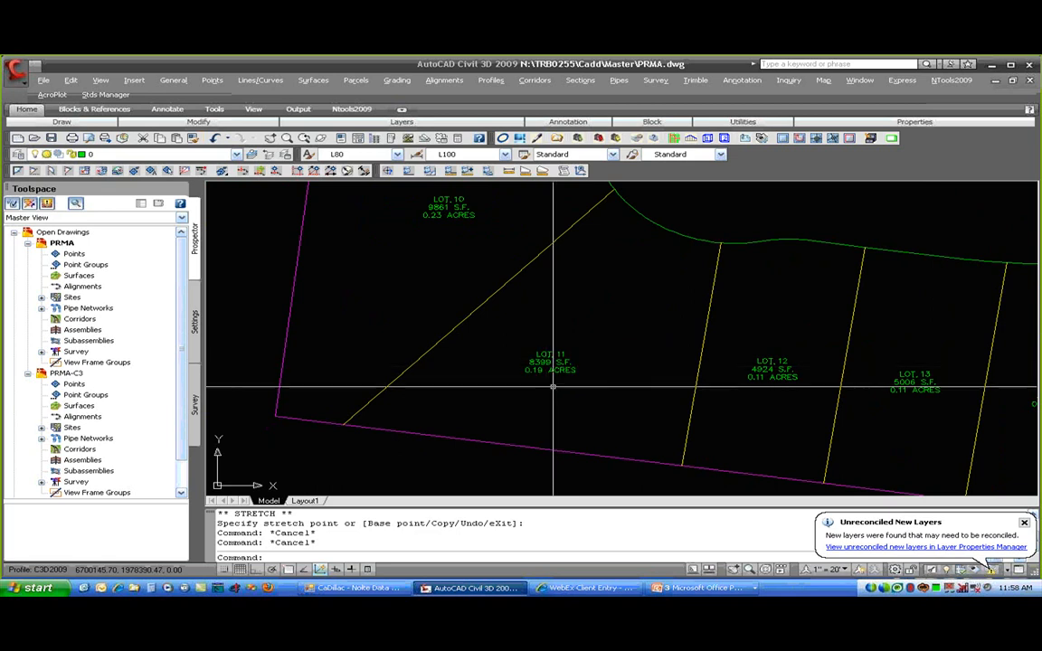
- Switch to the PRMA-C3 drawing from the Toolspace
right_click(79, 373)
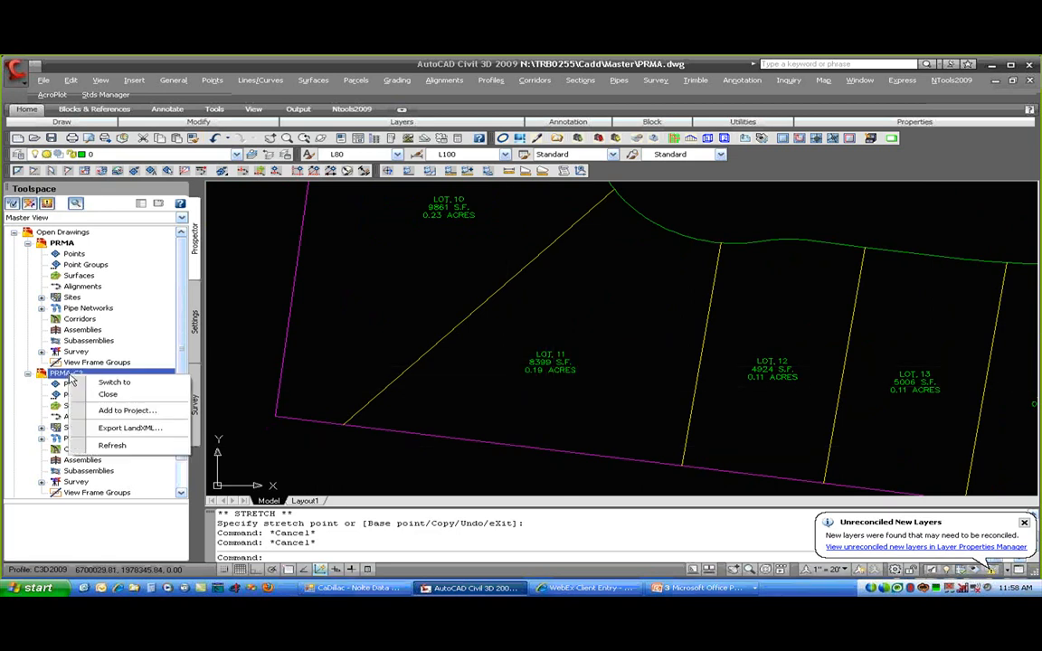
click(102, 384)
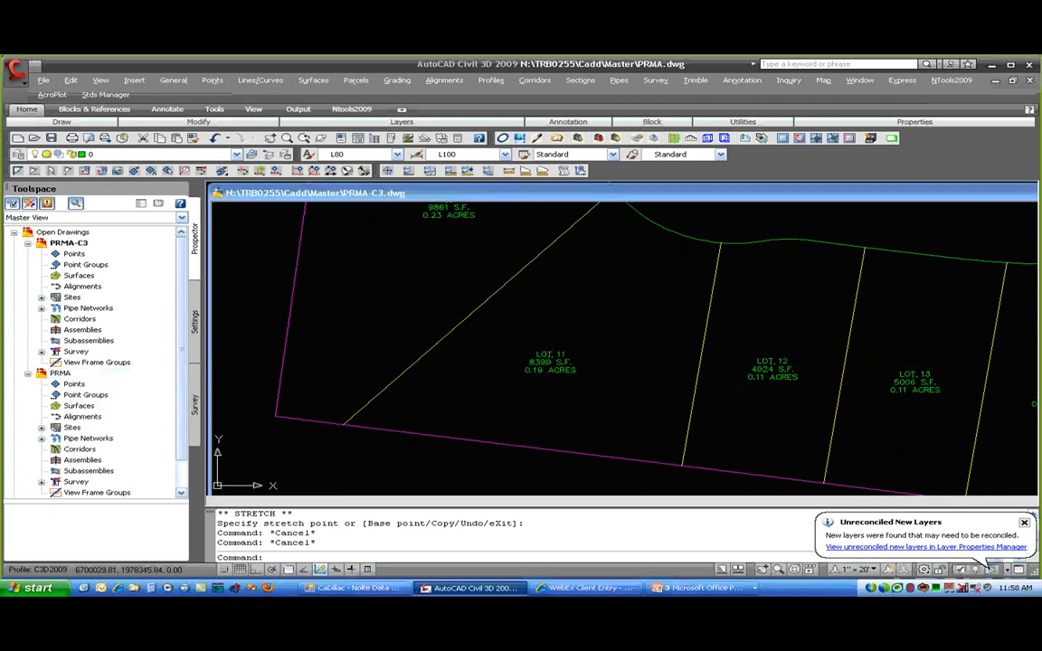
scroll(398, 417, up, 6)
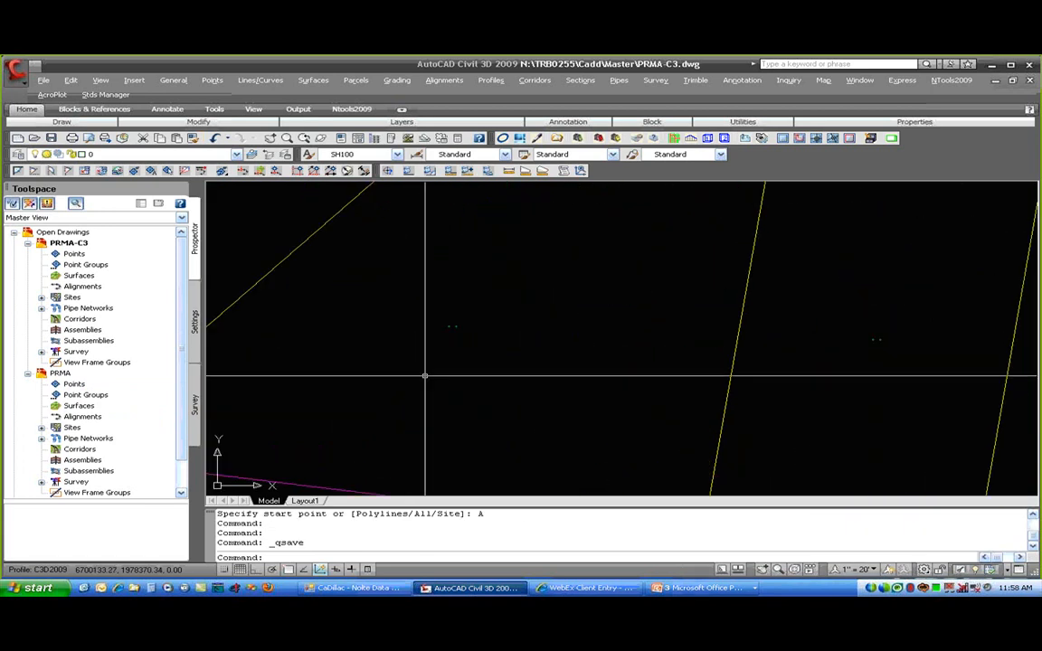
- In LOT 11's Parcel Properties, set the user-defined Parcel Number to 1111
right_click(457, 323)
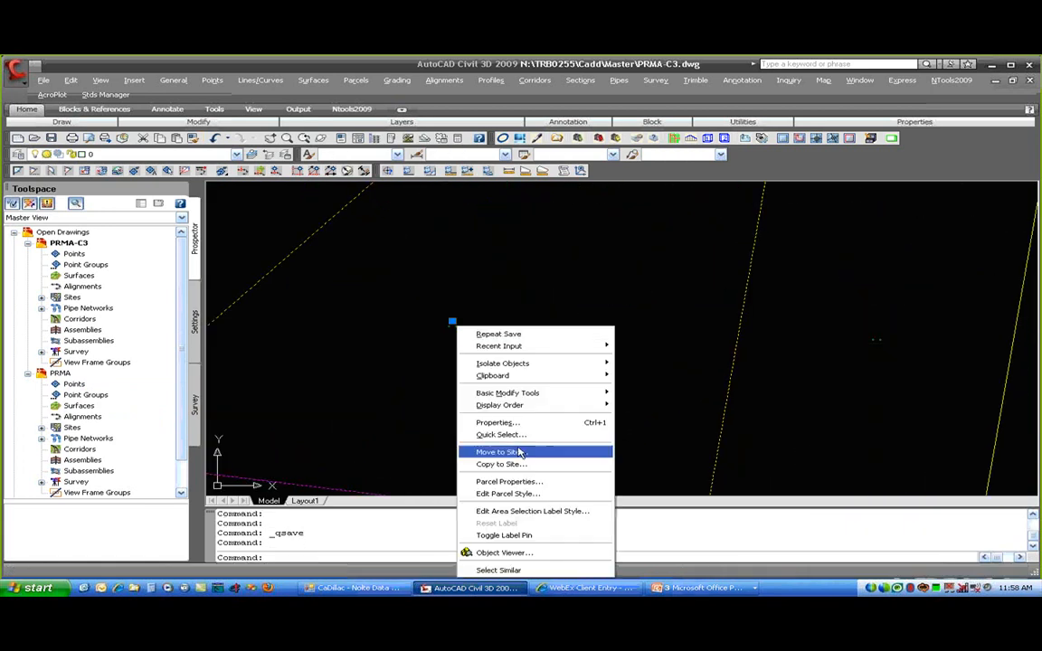
click(541, 479)
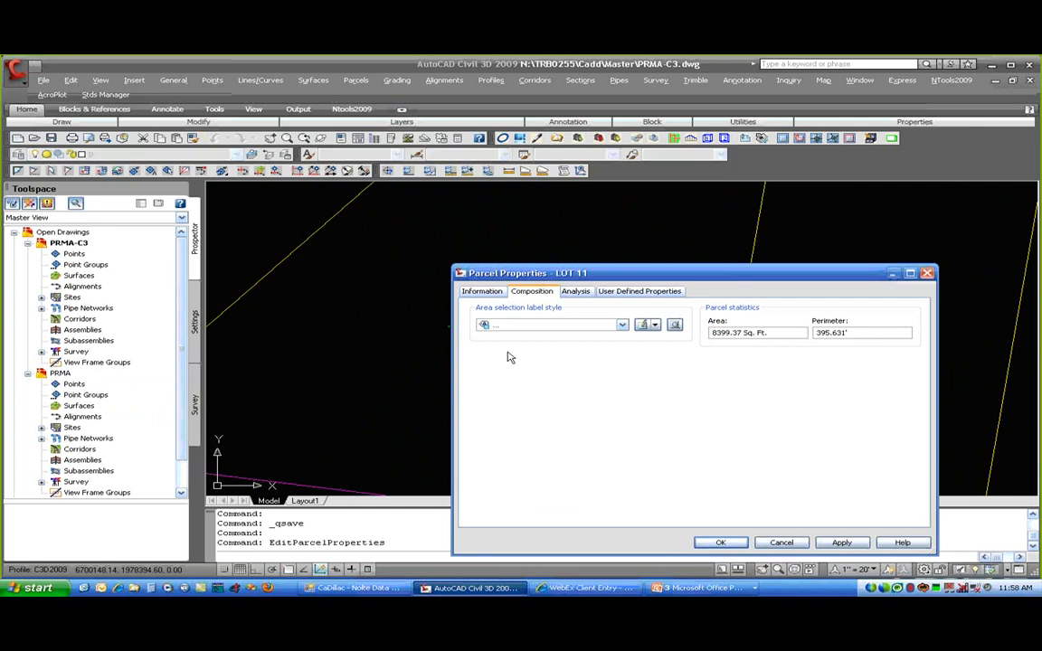
click(482, 291)
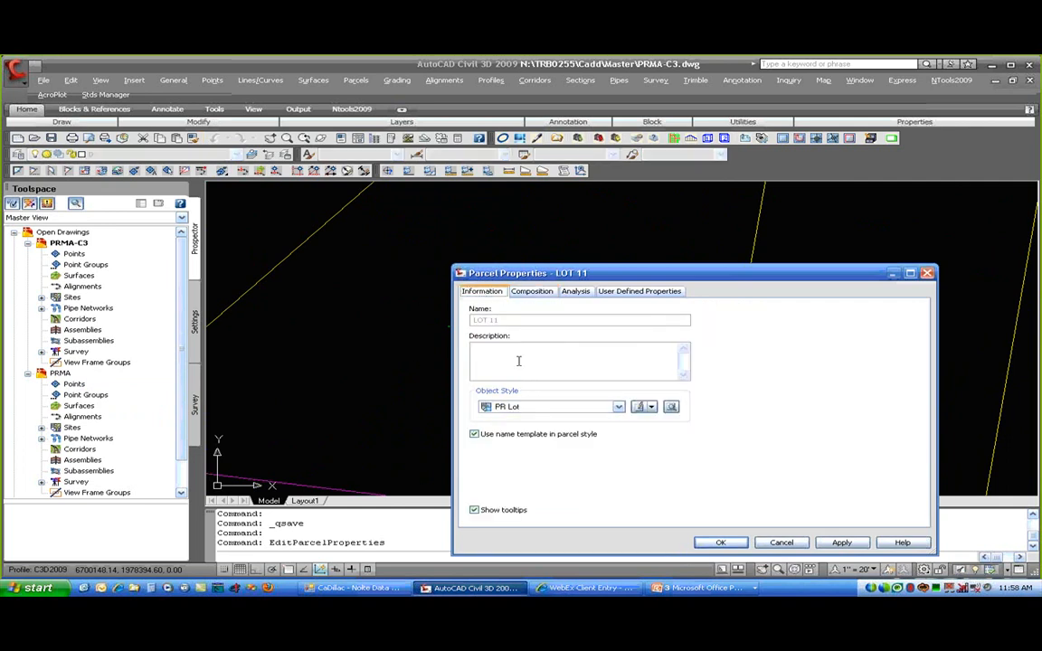
click(546, 295)
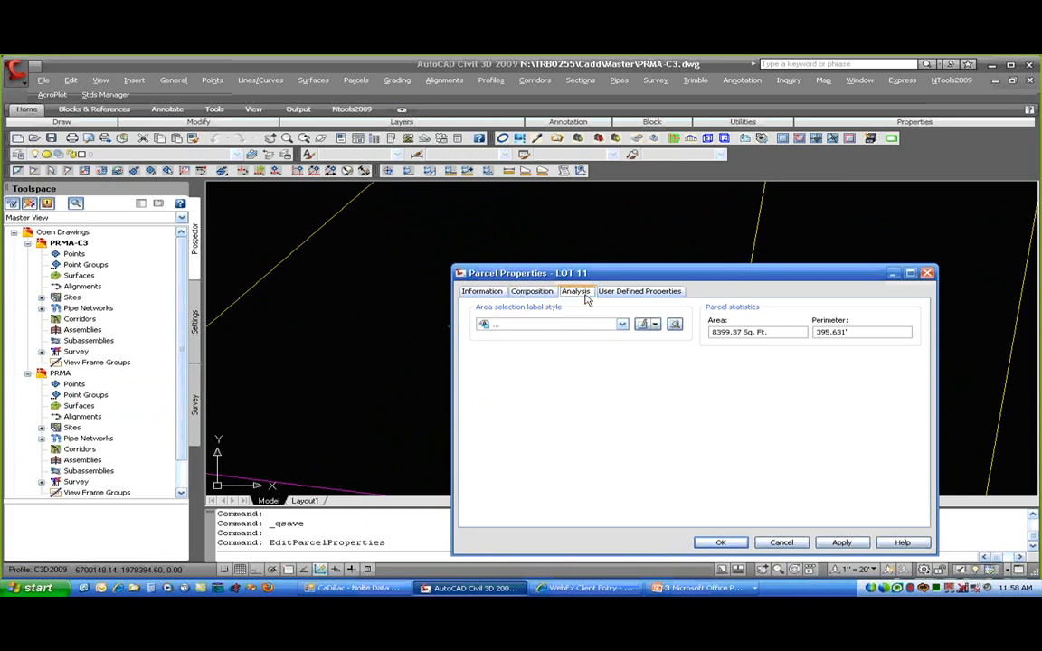
click(584, 295)
click(622, 294)
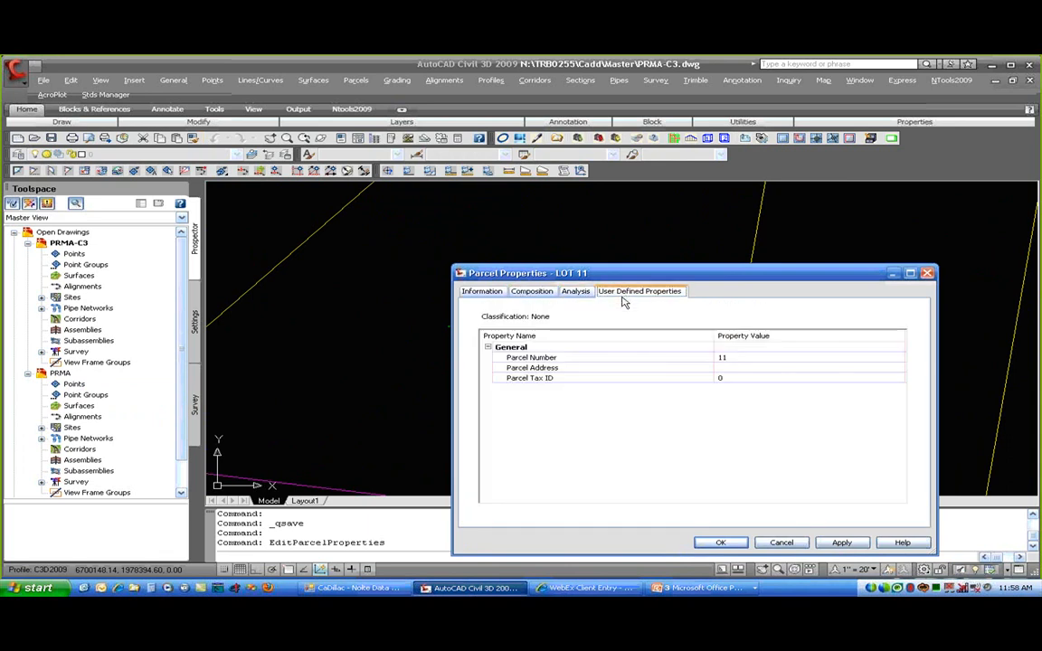
click(733, 359)
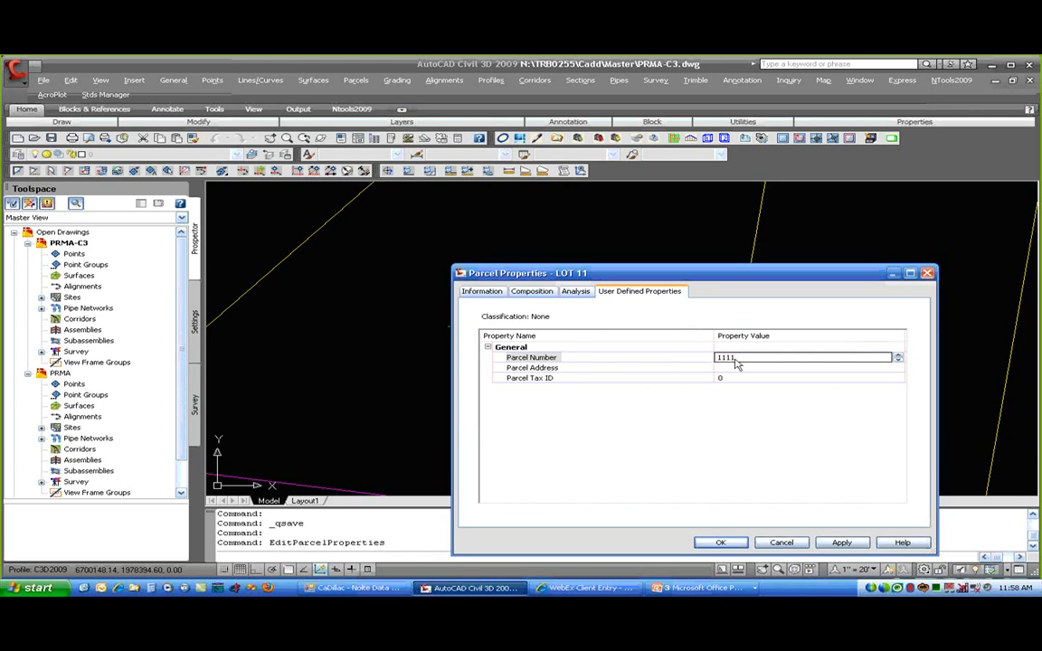
click(717, 543)
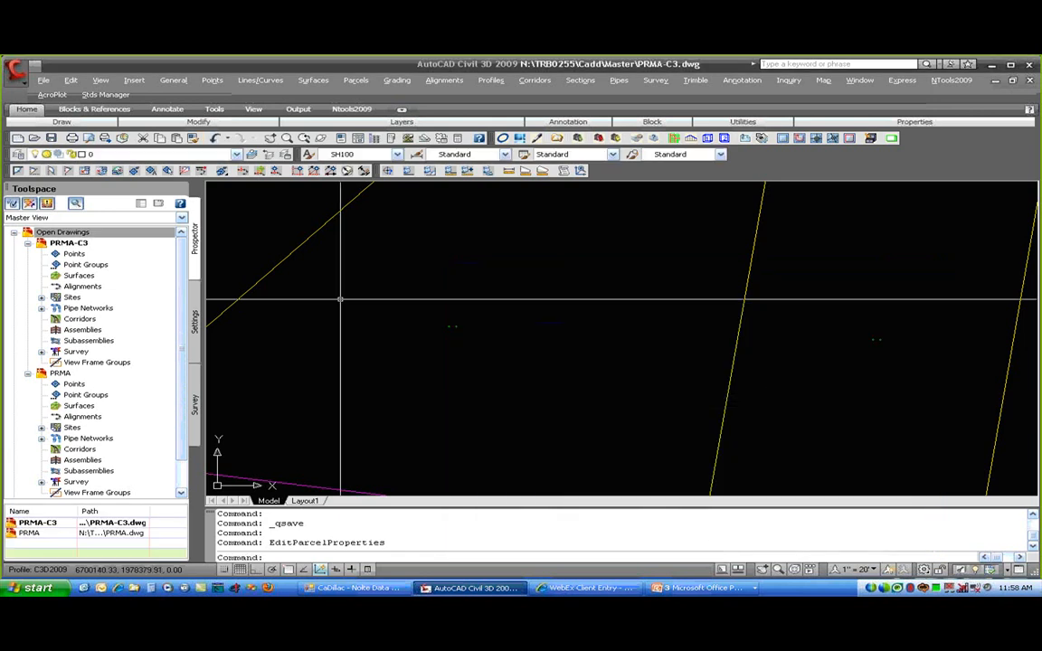
- Save PRMA-C3.dwg, switch to PRMA.dwg, and reload the changed PRMA-C3 xref from the balloon
click(49, 137)
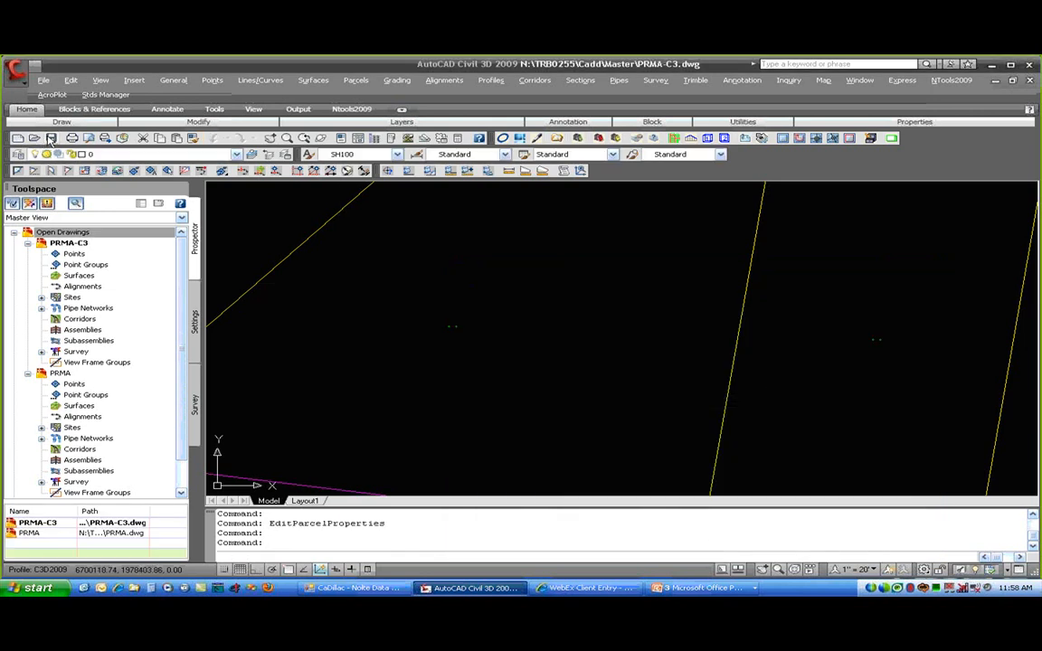
right_click(60, 373)
click(107, 383)
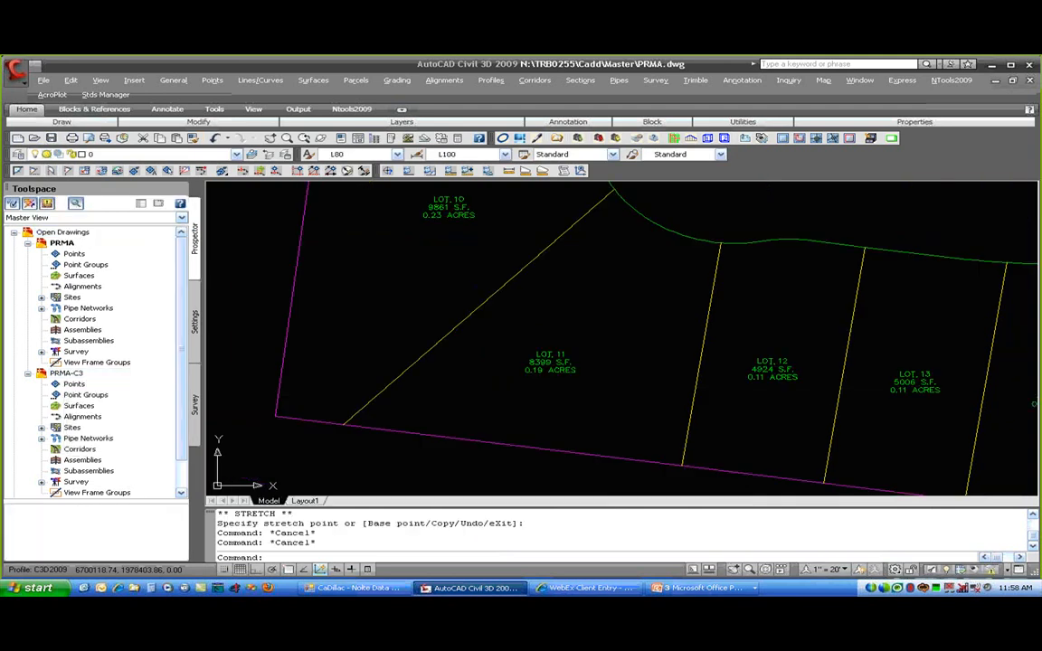
click(869, 547)
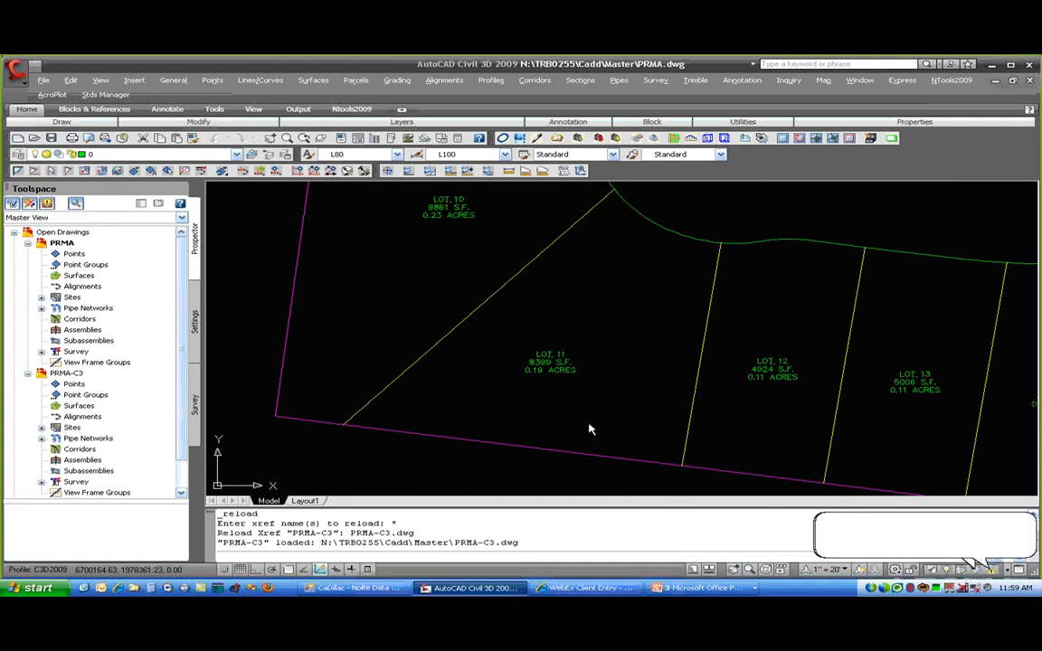
scroll(551, 360, up, 5)
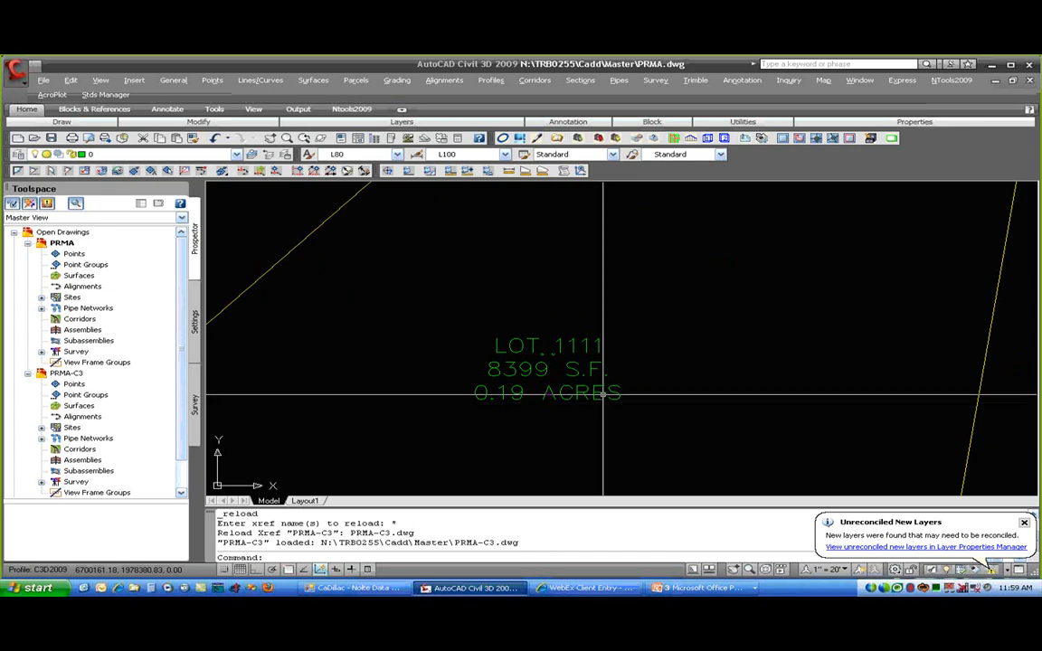
- In External References (XREF), unload the PRMA-C3 reference and then reload it
text(F)
key(Return)
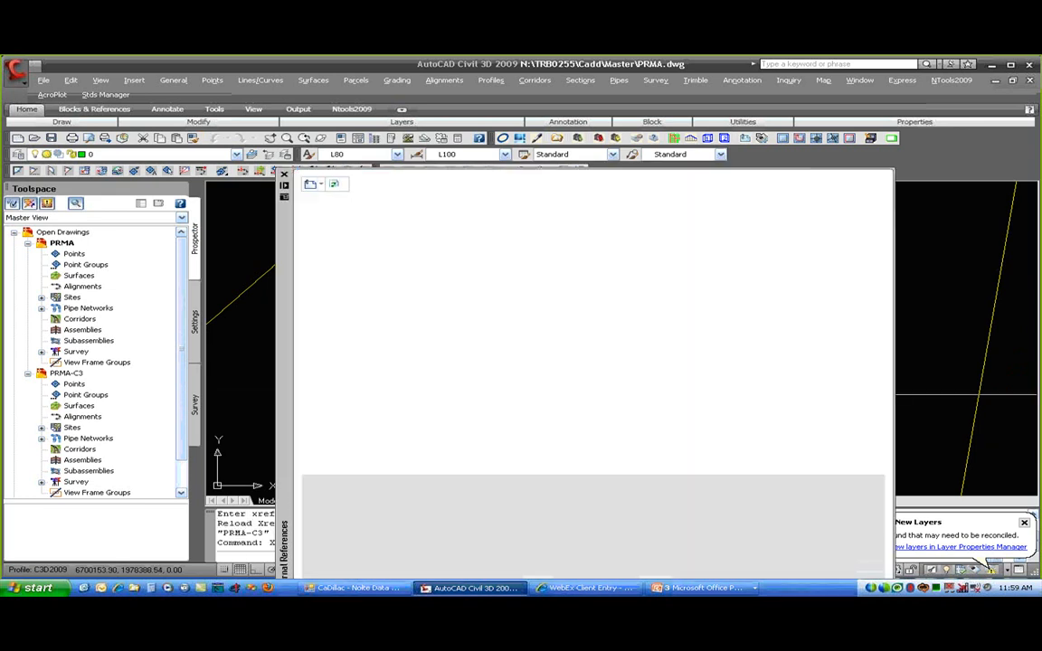
click(339, 238)
right_click(341, 239)
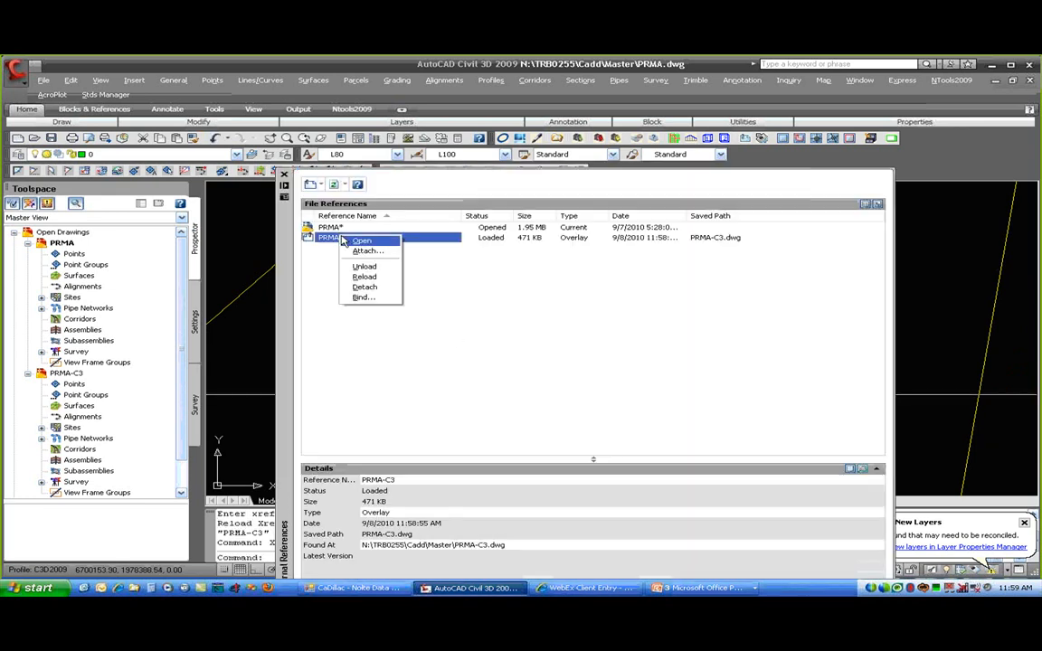
click(369, 276)
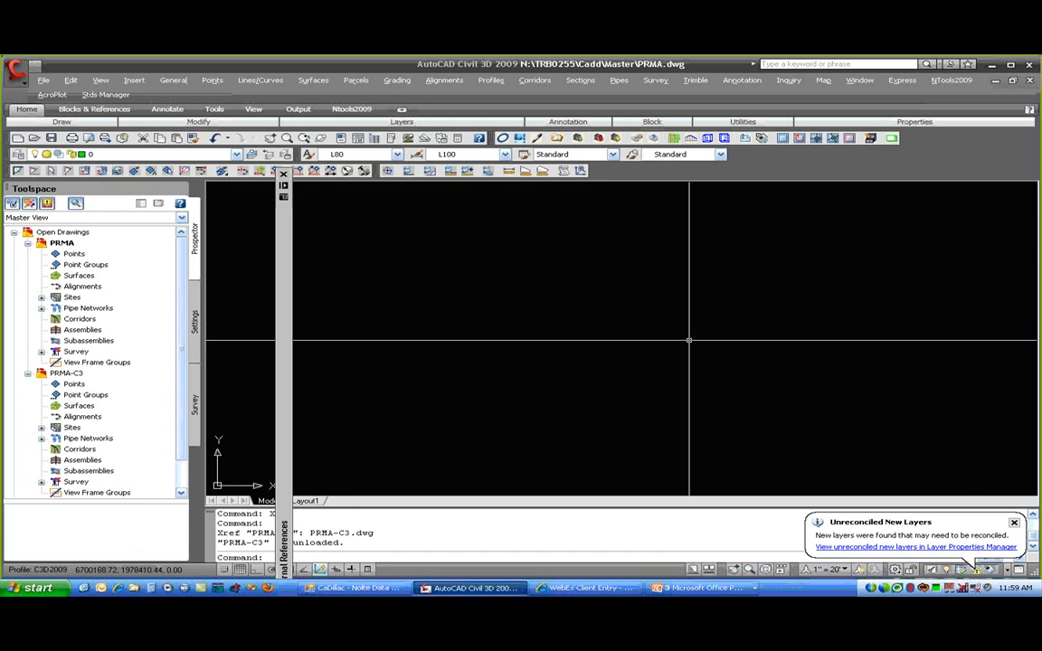
mouse_move(283, 188)
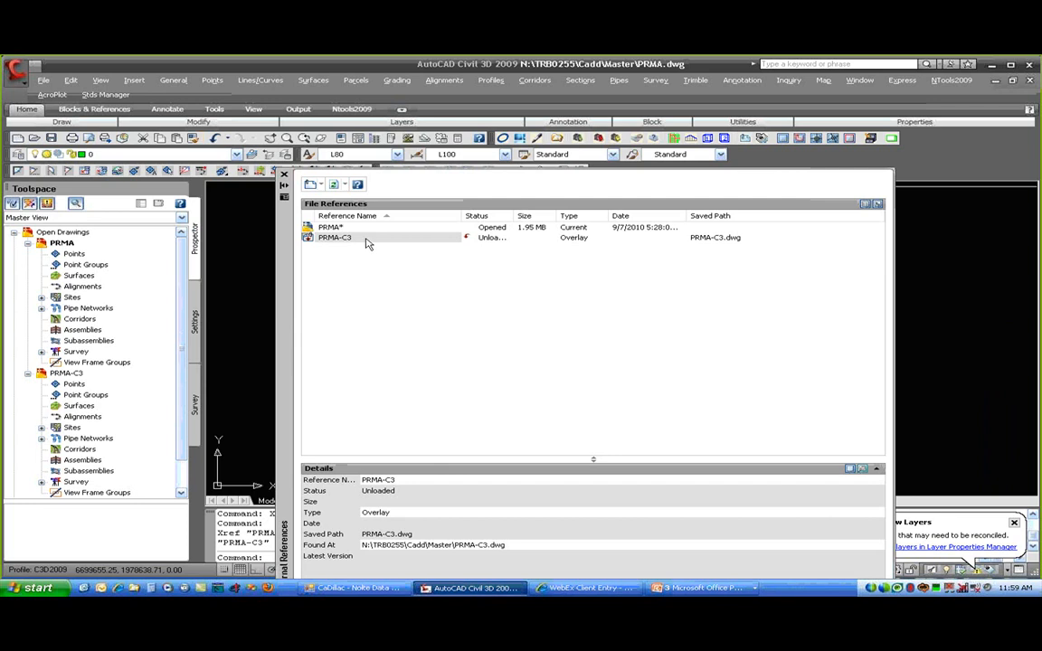
right_click(367, 243)
click(365, 265)
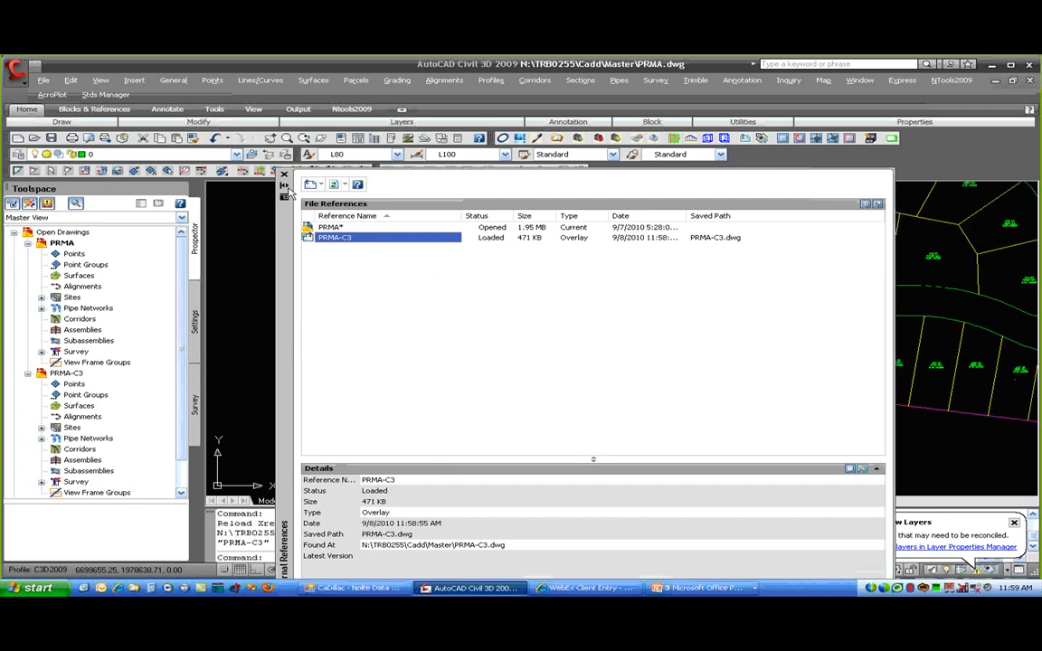
scroll(736, 356, up, 6)
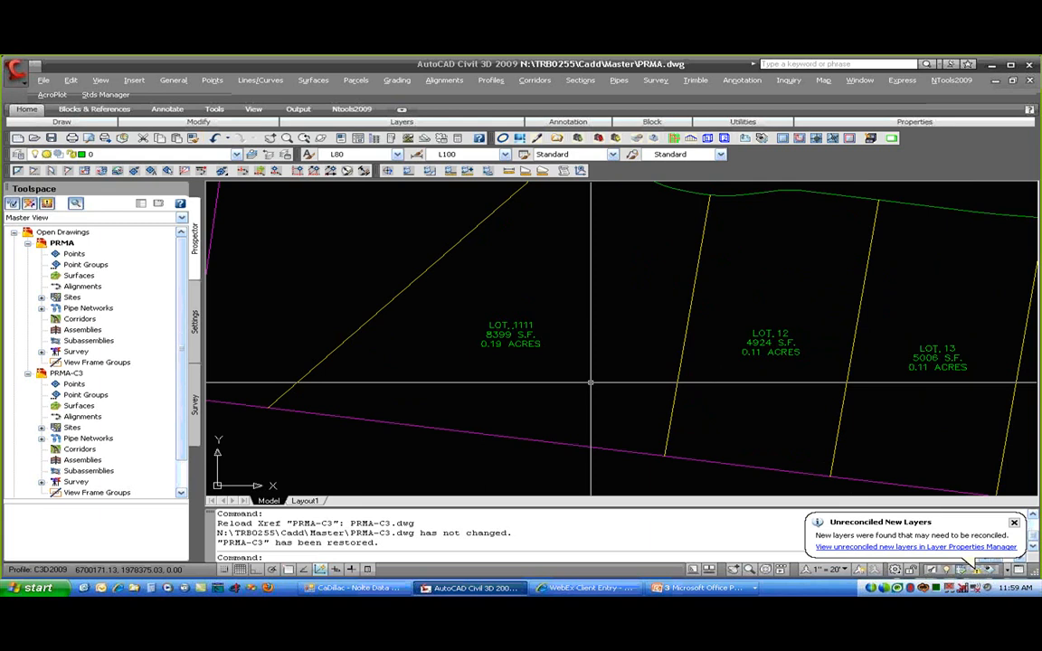
- Turn off a PRMA-C3 xref layer from the Layer dropdown
scroll(590, 383, up, 5)
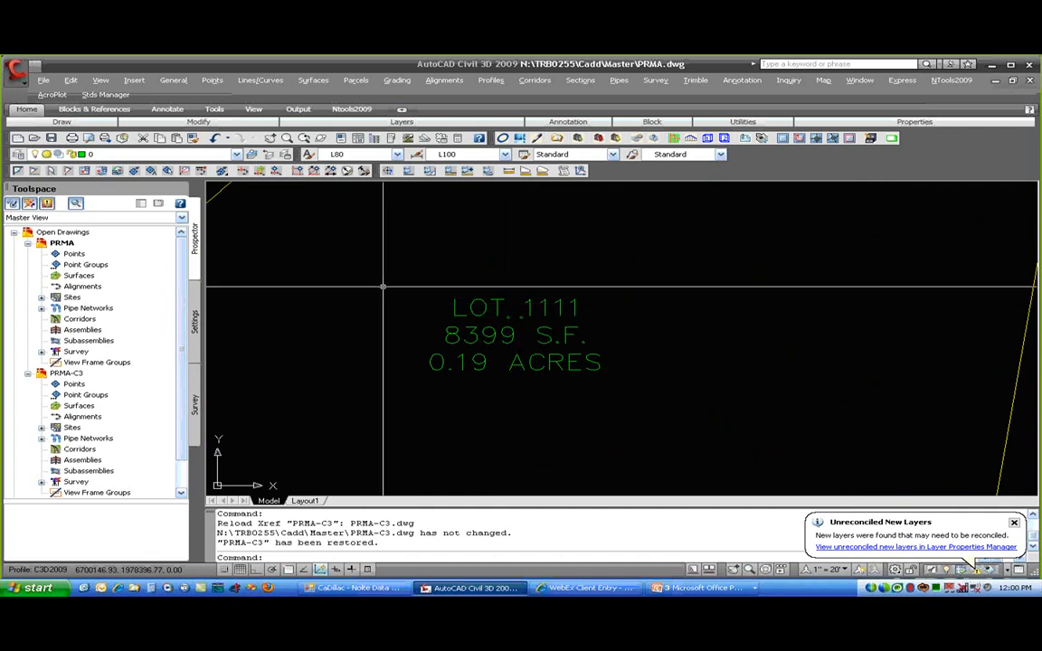
click(118, 154)
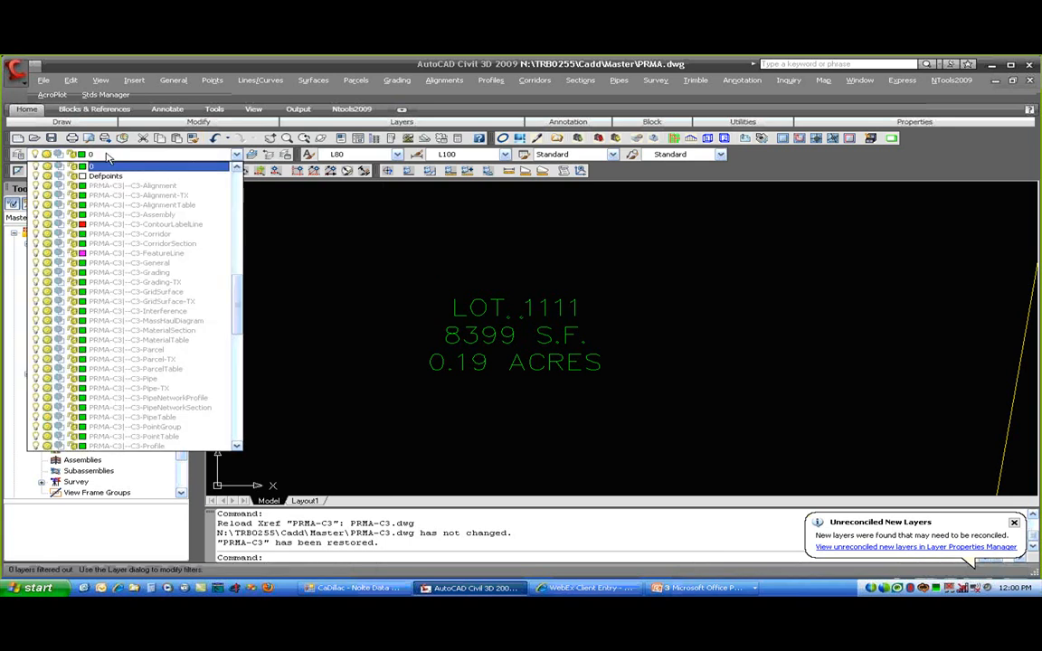
scroll(113, 313, down, 15)
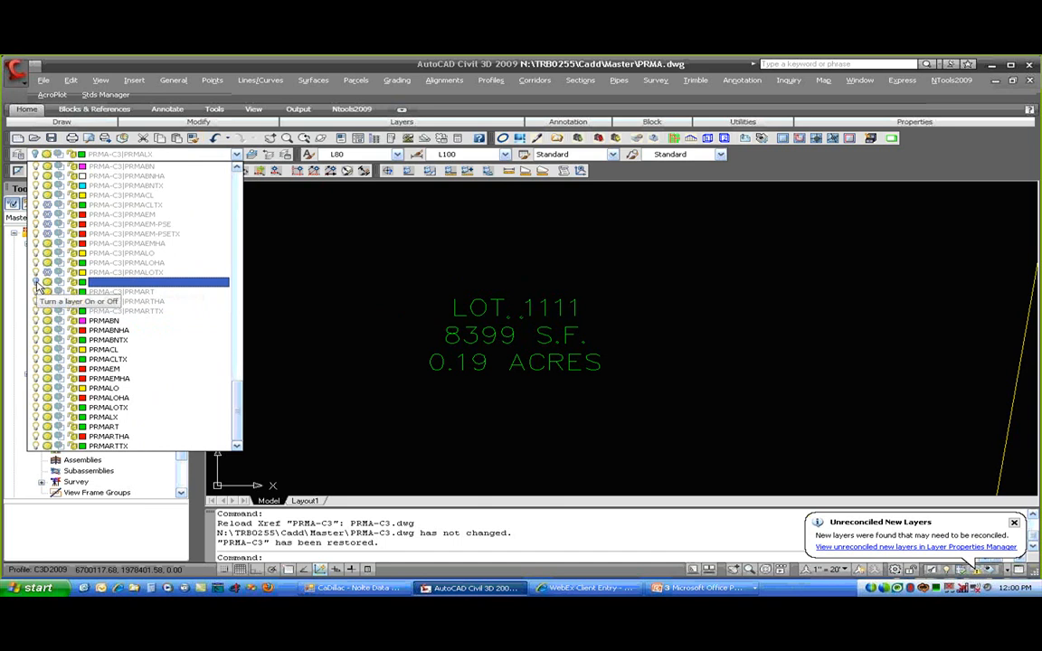
click(343, 447)
- Zoom out and pan until the whole subdivision with its lot labels is visible
scroll(507, 441, down, 3)
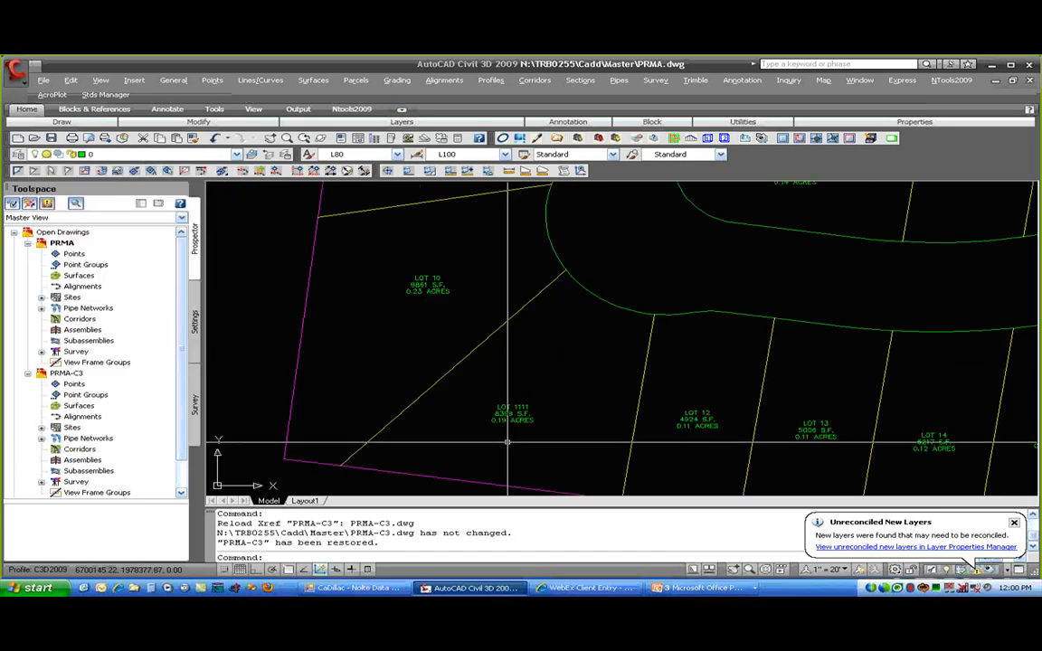
scroll(576, 361, down, 4)
mouse_move(577, 360)
middle_down()
mouse_move(612, 342)
mouse_move(506, 353)
middle_up()
scroll(512, 353, down, 3)
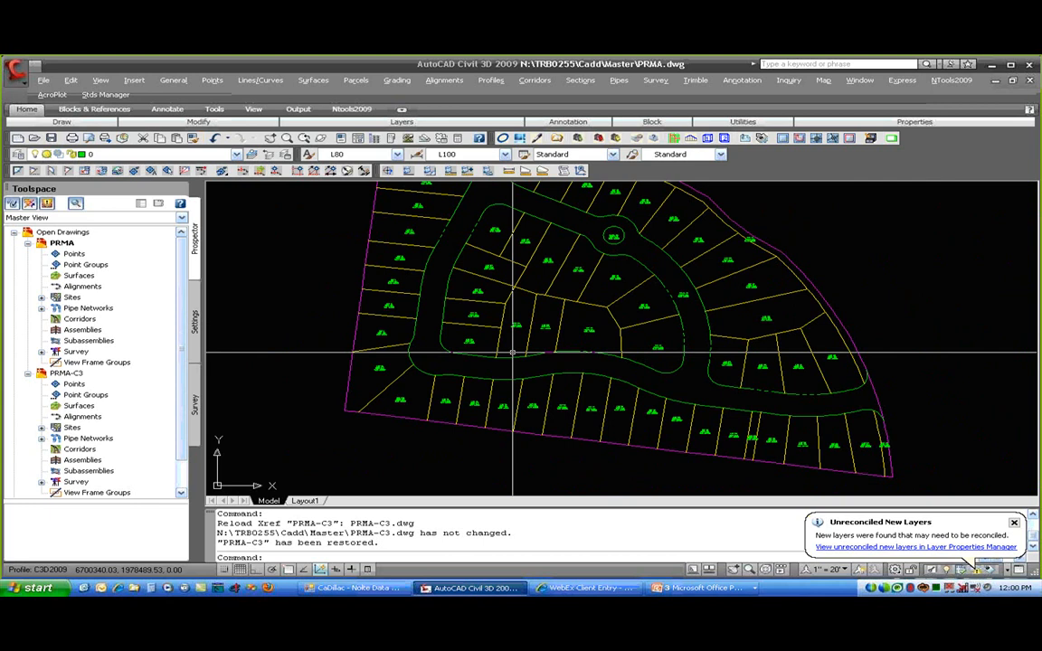
- Erase the road curve line with the E command
text(e)
key(Return)
click(684, 295)
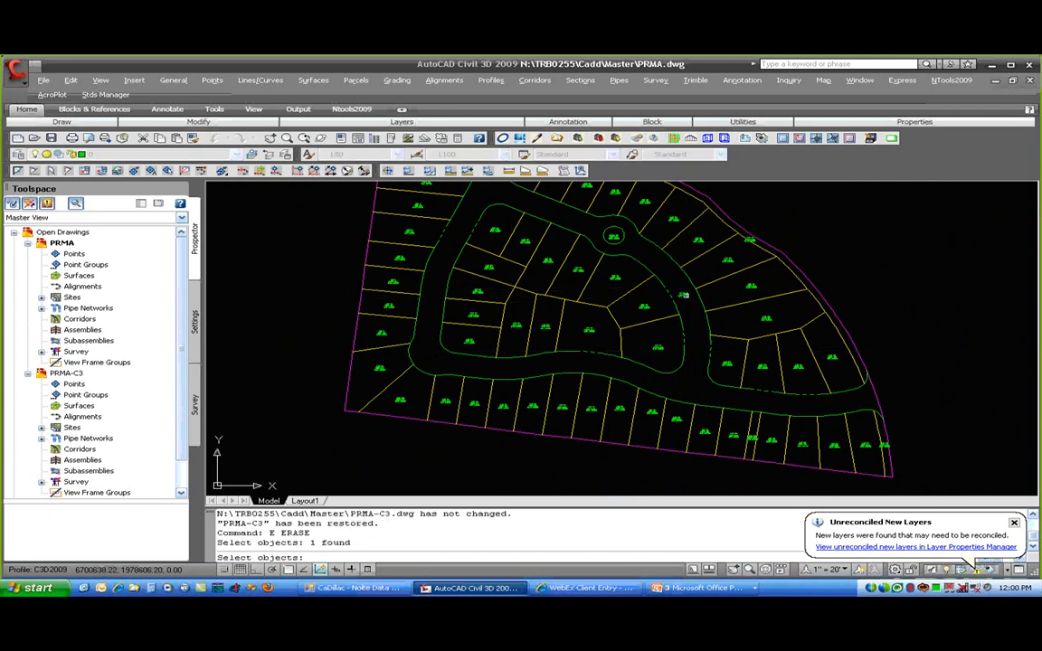
key(Return)
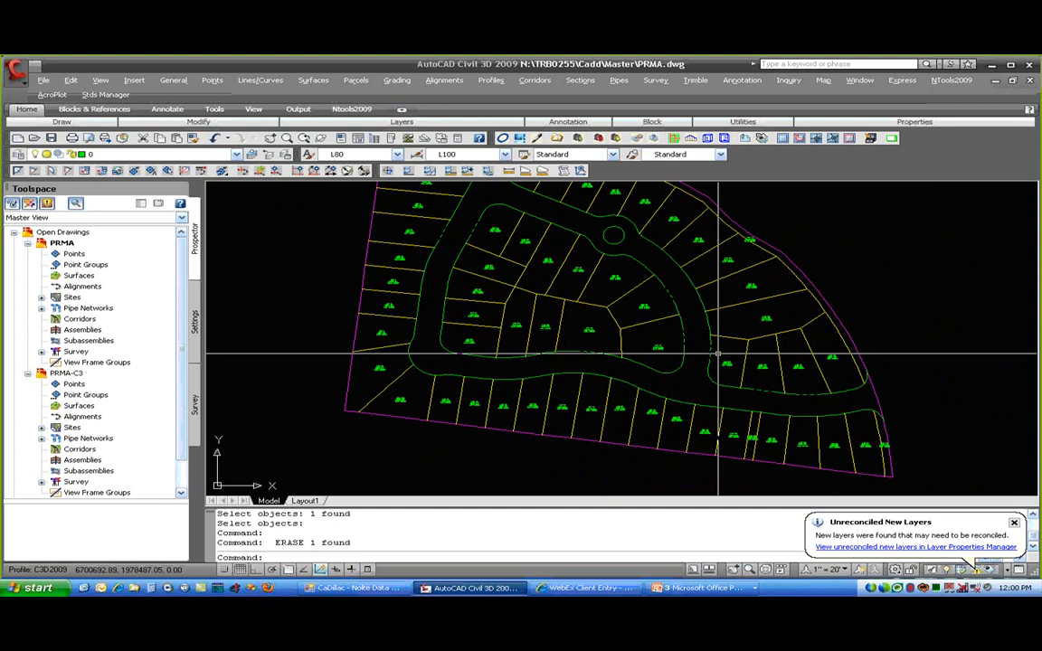
- Return to the PowerPoint presentation and advance to the Parcel Labeling slide
key(alt+Tab)
key(alt+Tab)
key(alt+Tab)
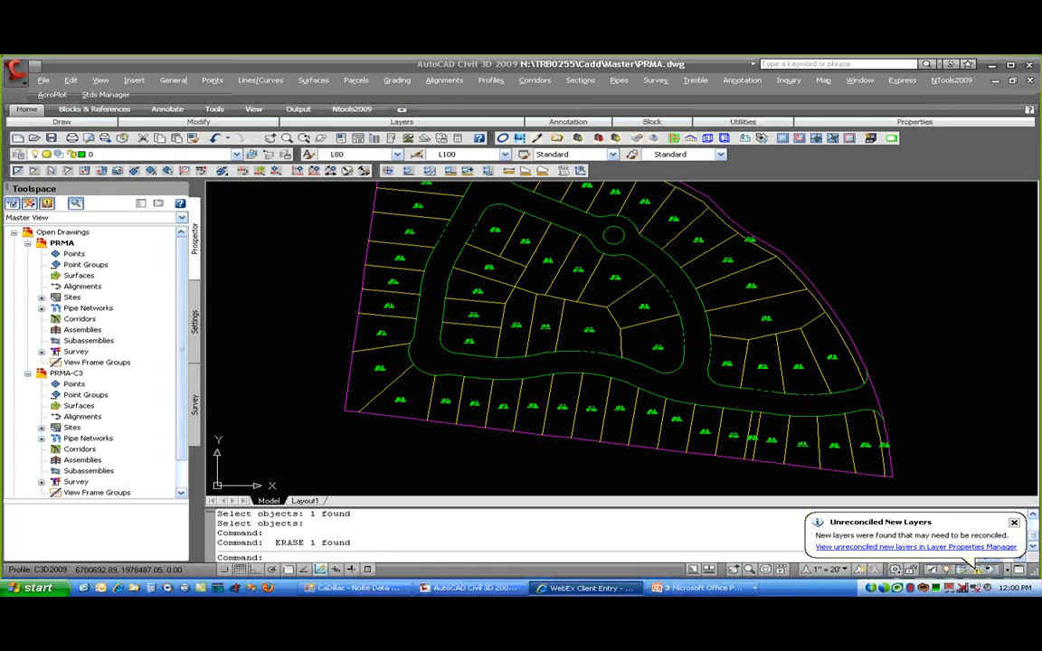
key(alt+Tab)
key(alt+Tab)
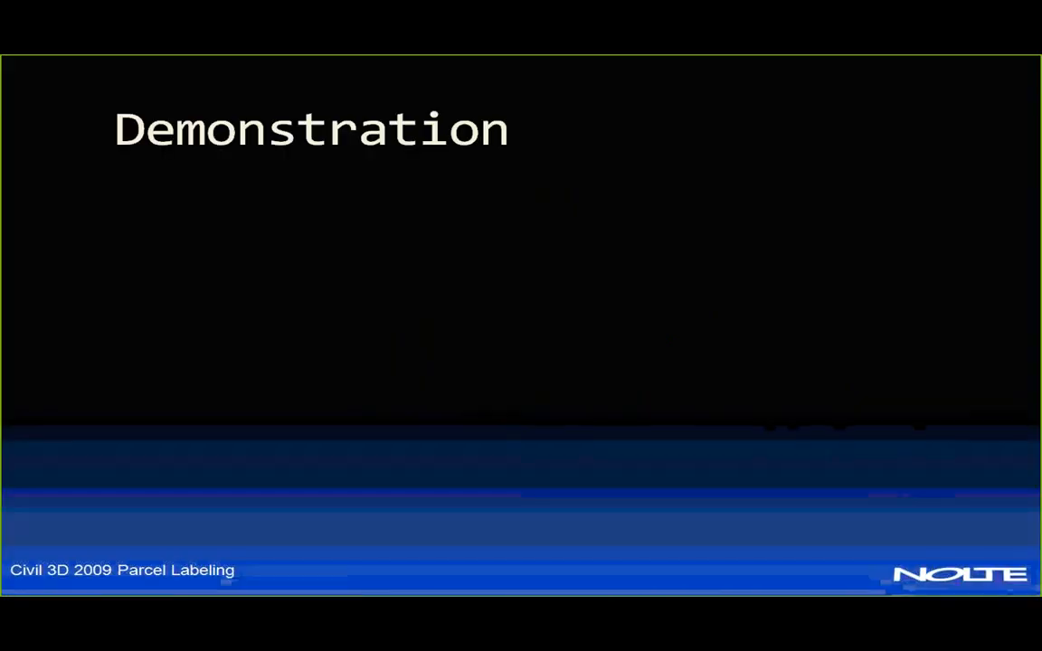
key(Right)
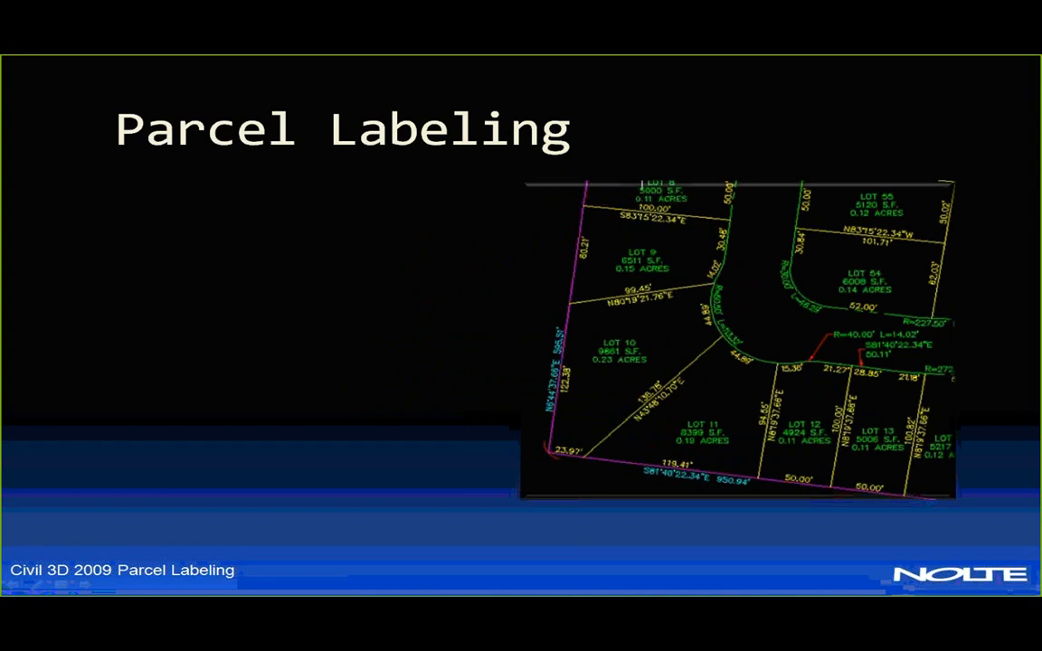
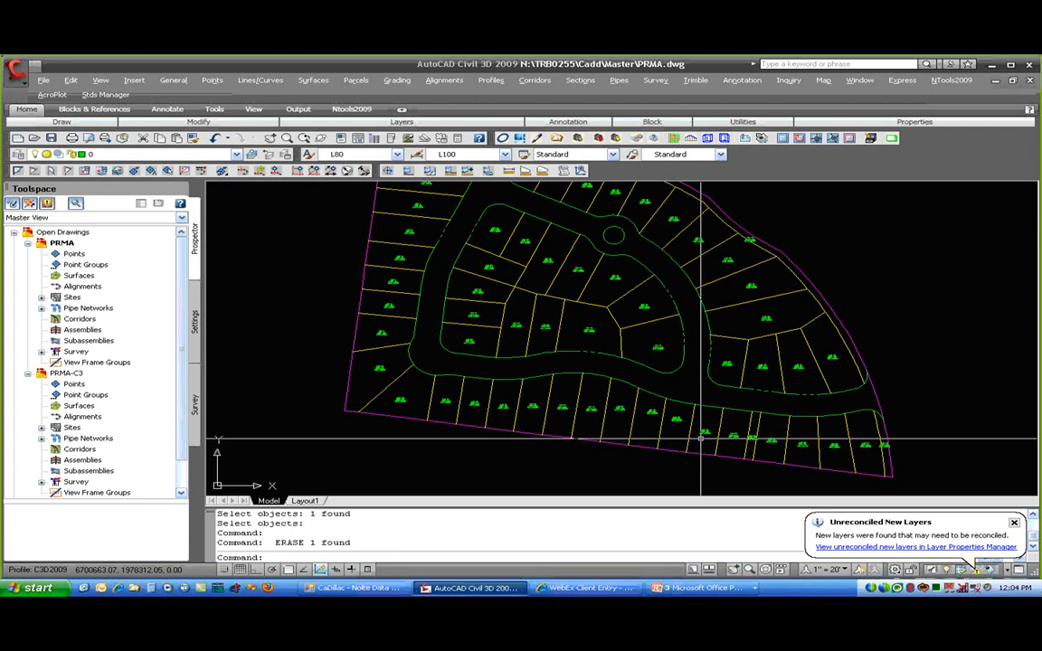
- Switch Toolspace to the Settings tree and expand Parcel > Label Styles
click(27, 373)
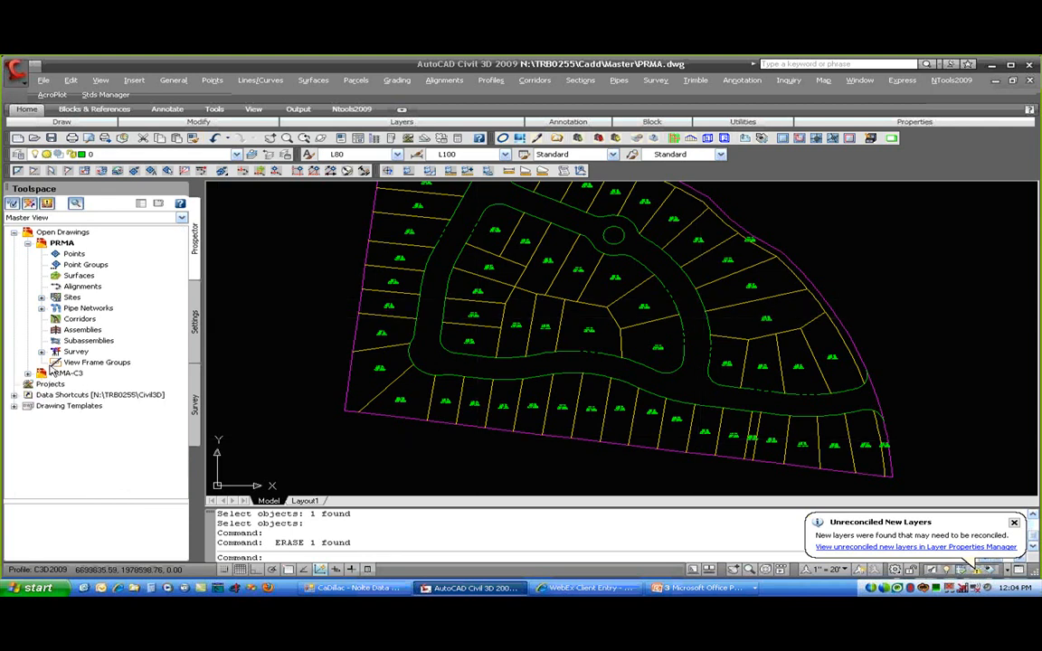
click(194, 321)
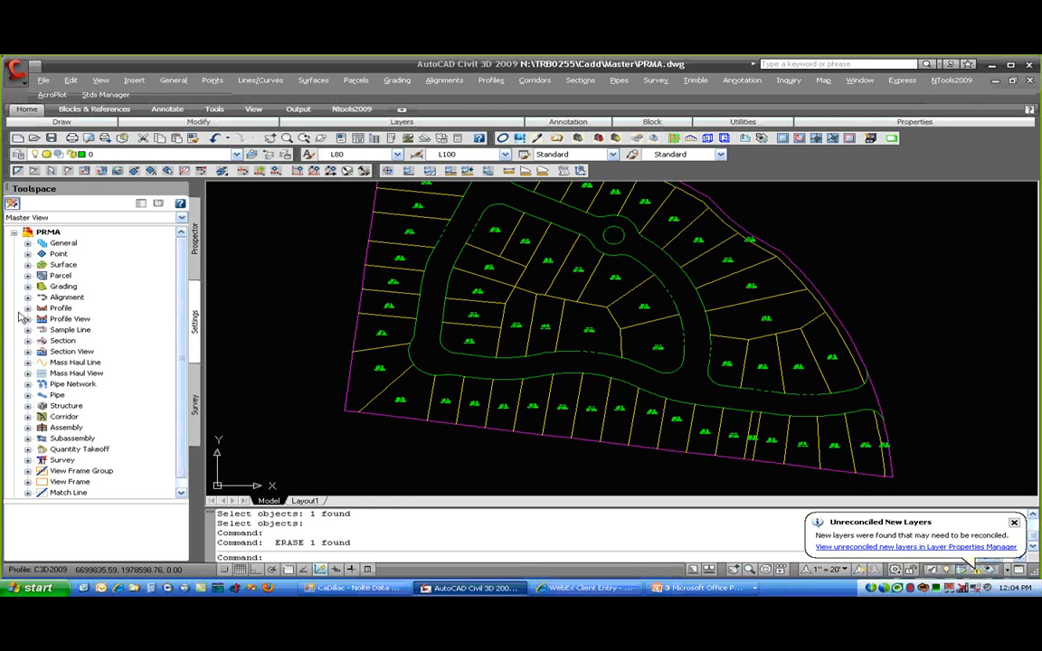
click(28, 275)
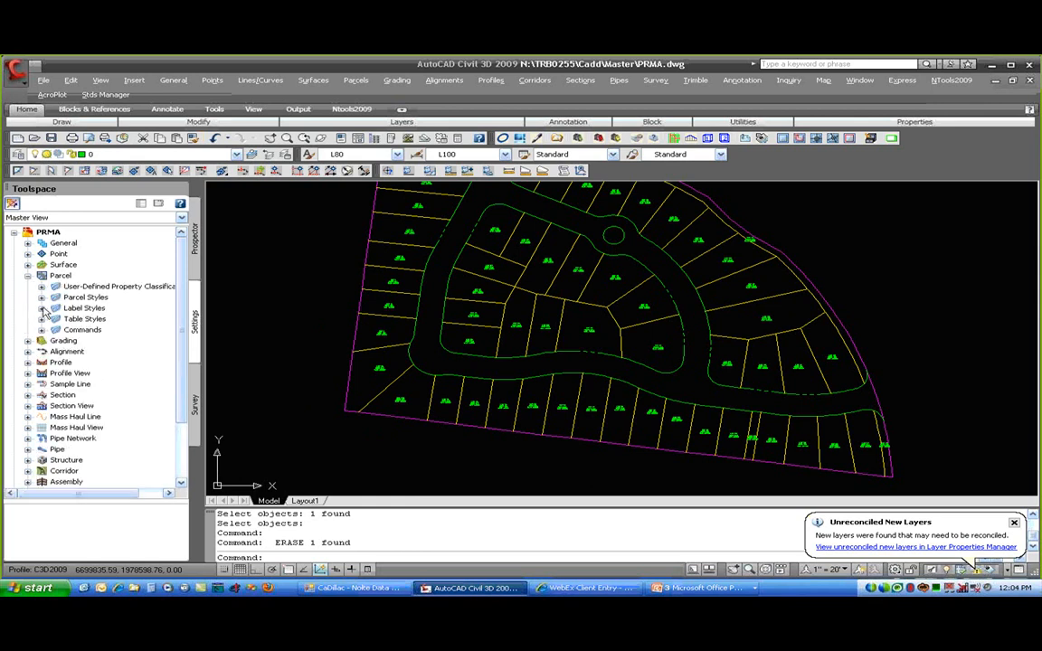
click(41, 309)
click(55, 318)
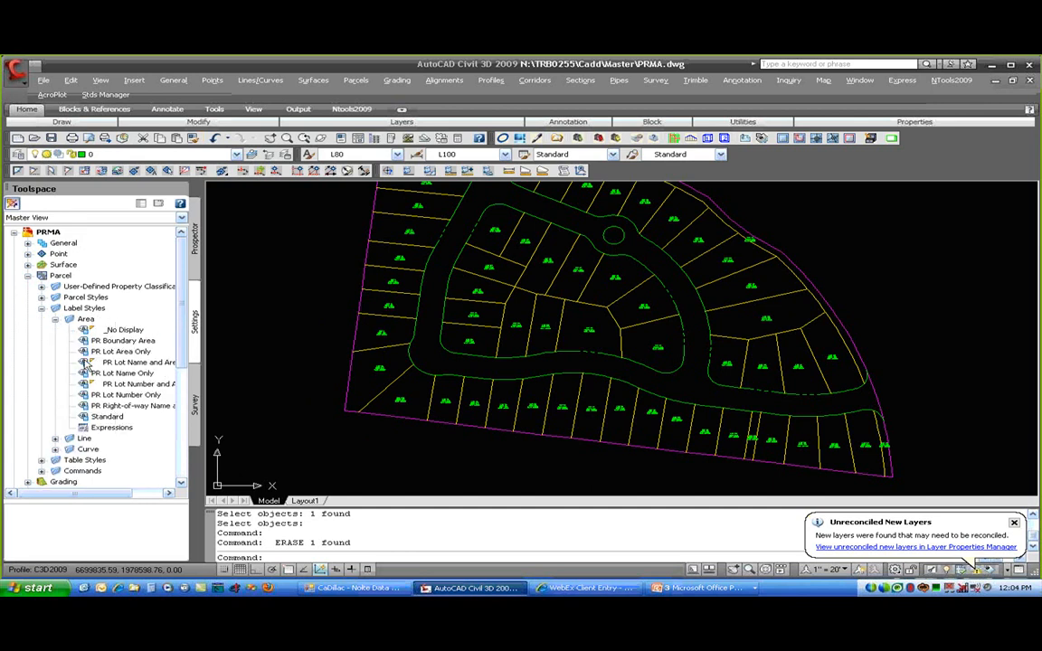
click(55, 320)
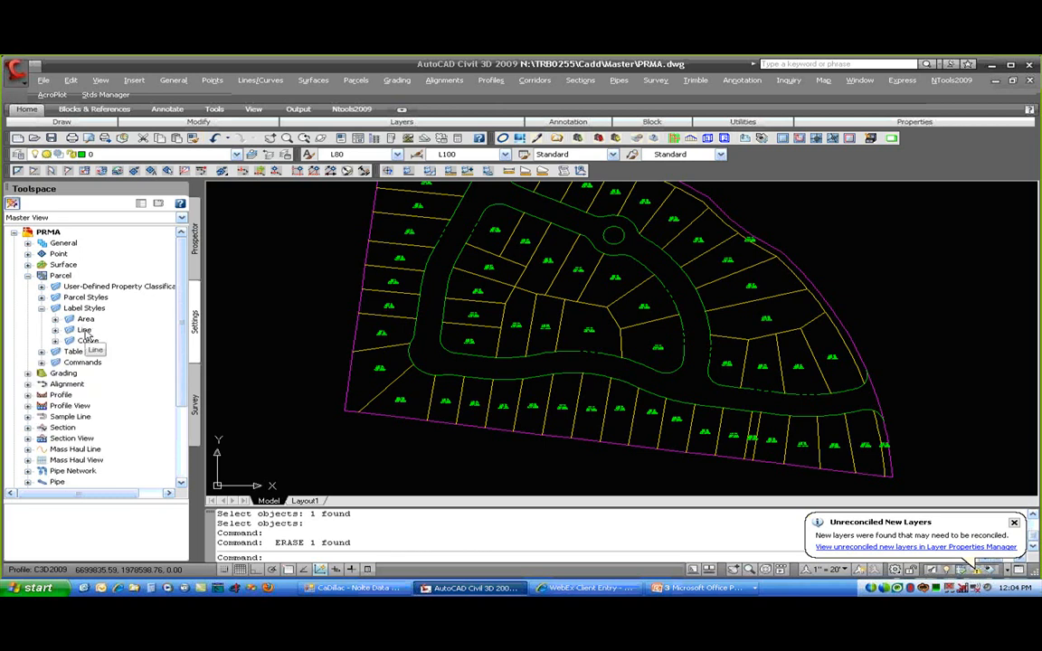
- Expand the Line label styles, list PRMABN and PRMALO, and call up PRMABN's actions
click(55, 330)
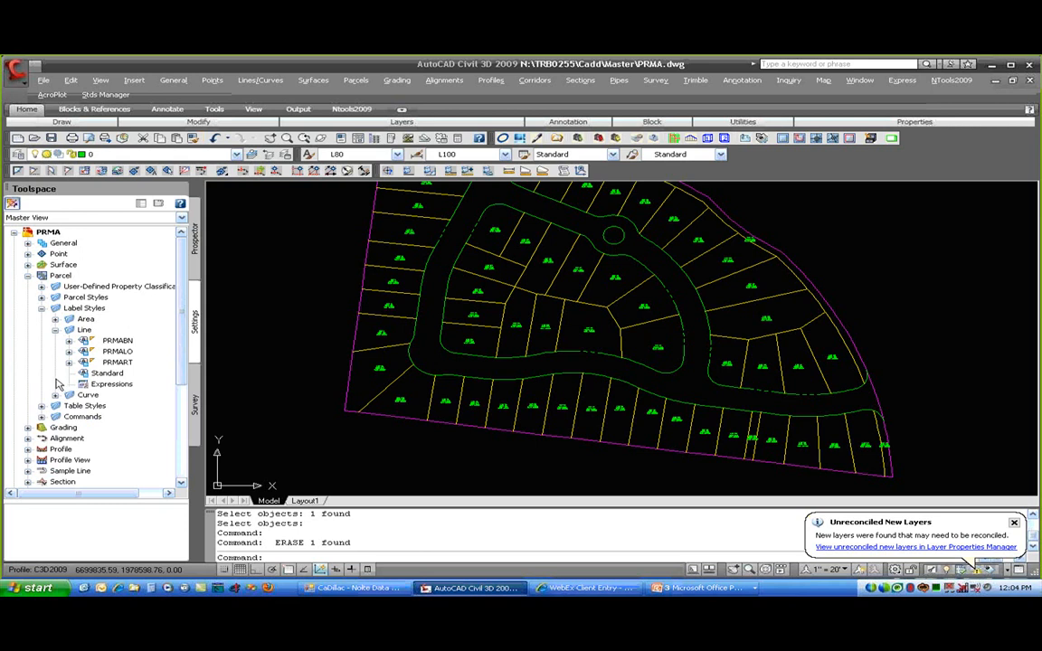
click(118, 341)
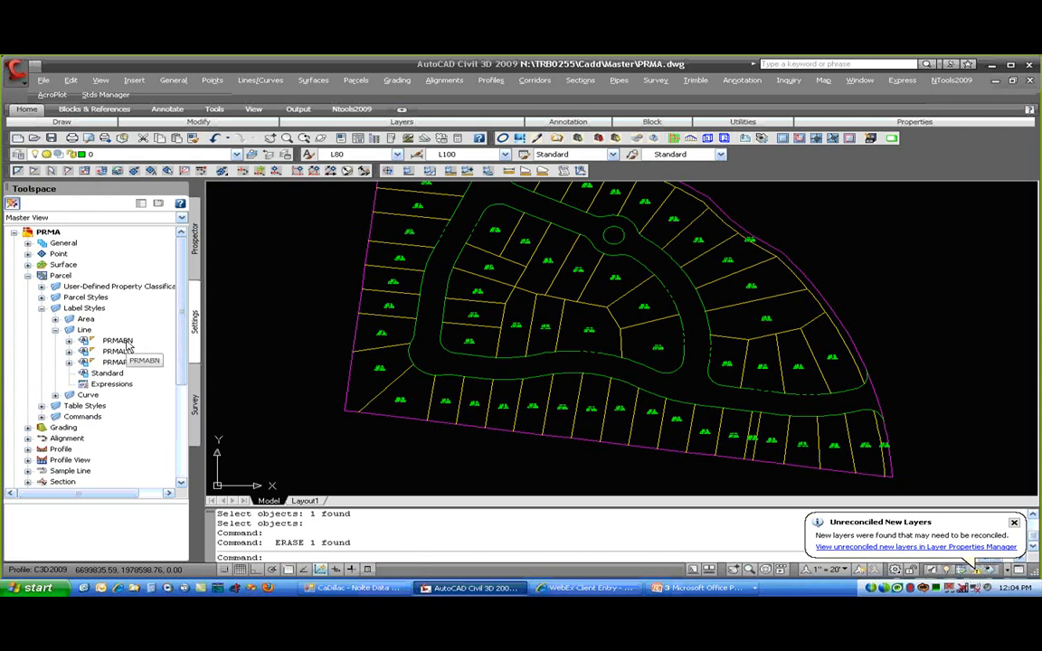
click(127, 352)
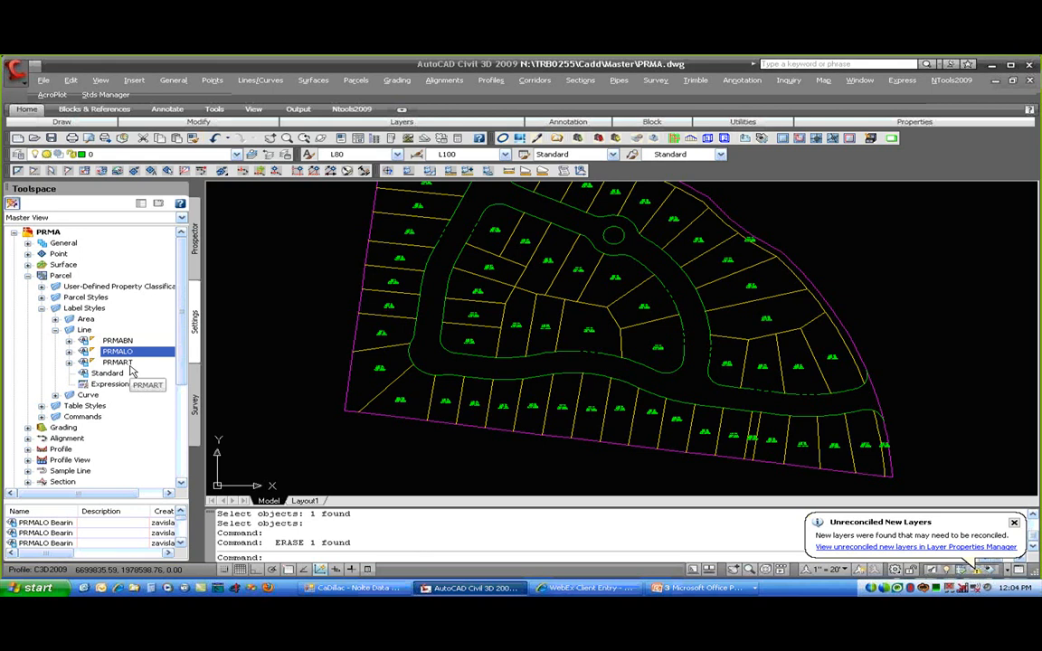
click(133, 341)
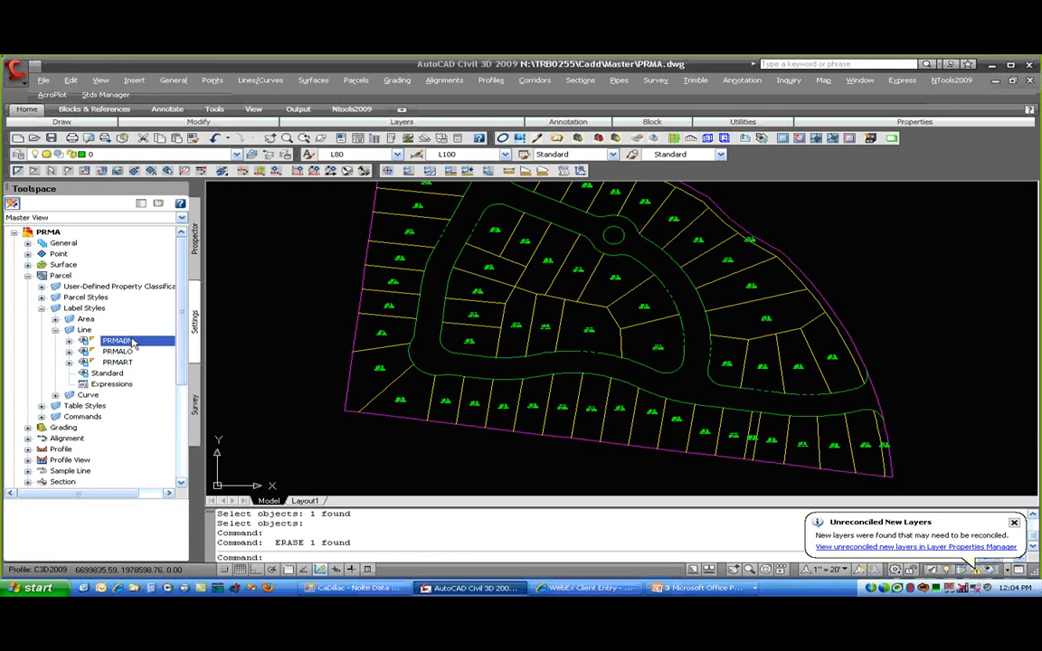
right_click(145, 344)
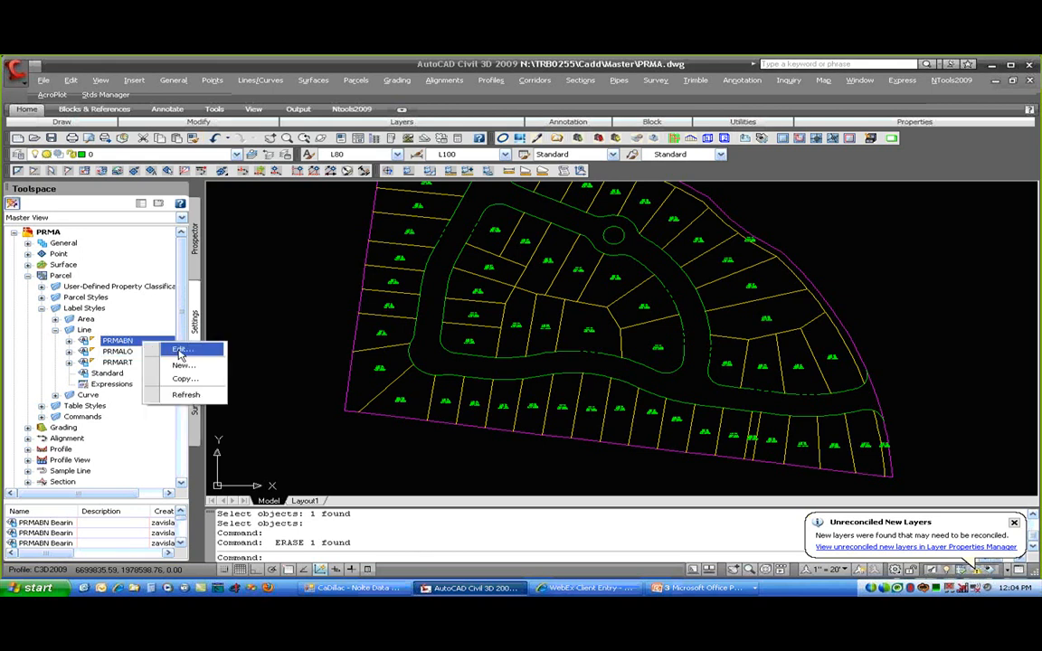
- Review PRMABN's General settings in the Label Style Composer and cancel unchanged
click(180, 352)
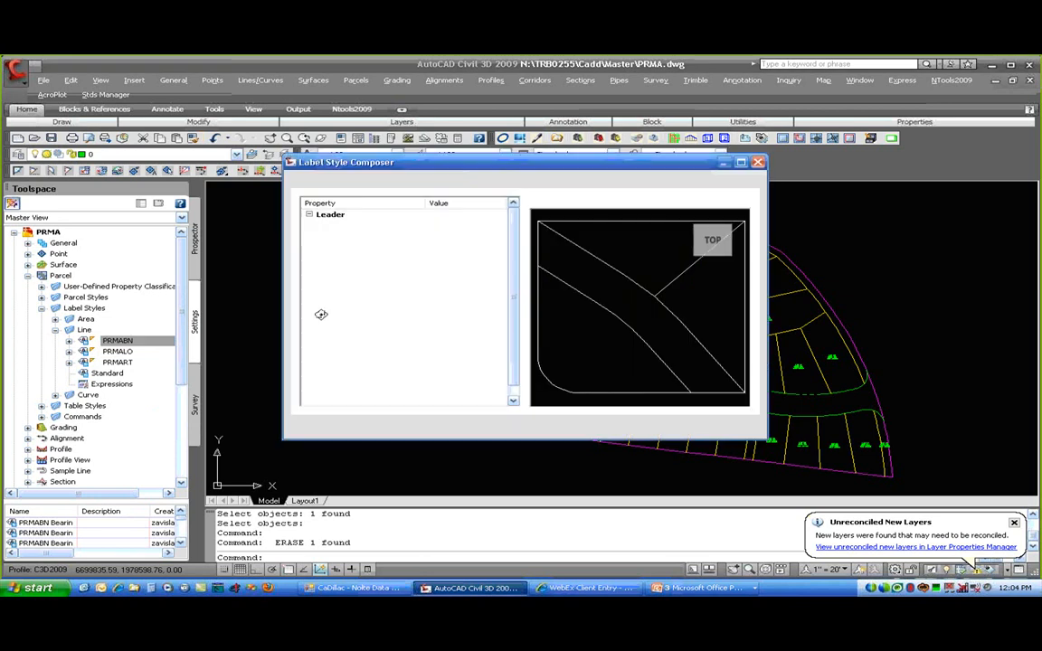
click(356, 182)
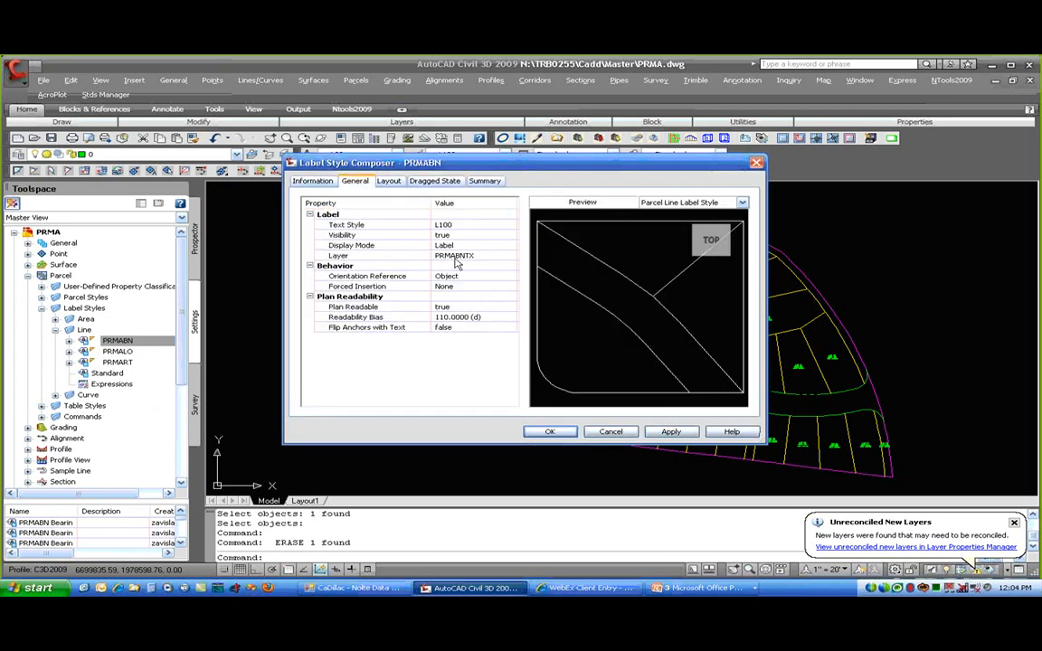
click(610, 431)
- Review PRMALO's layout (text height 0.1000", layer PRMALOTX), cancel, and list its line styles
click(118, 351)
right_click(118, 351)
click(162, 360)
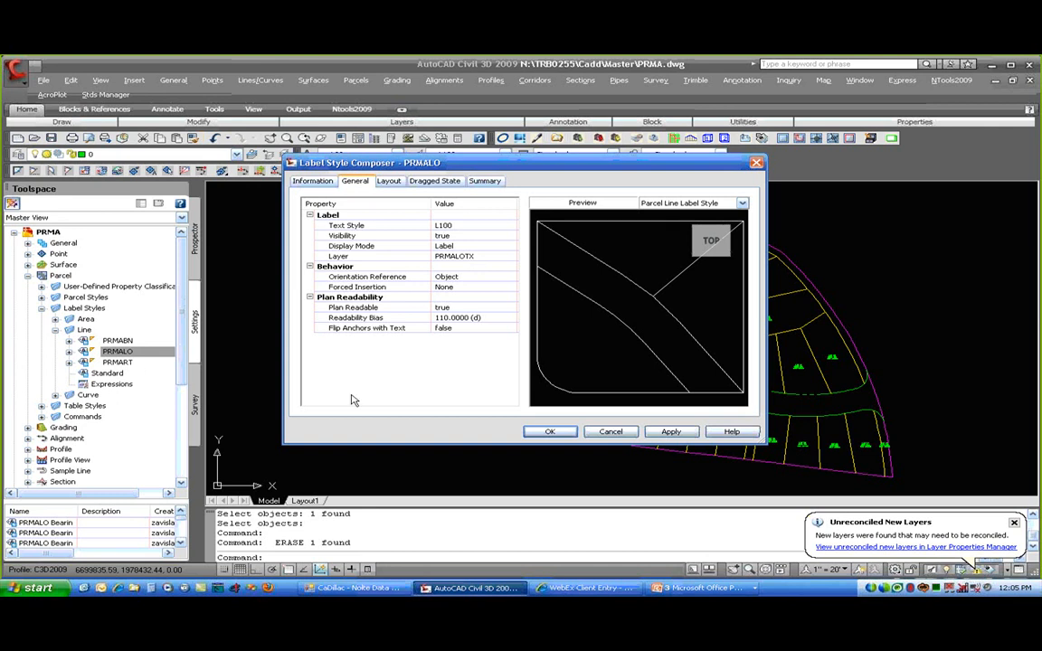
click(389, 181)
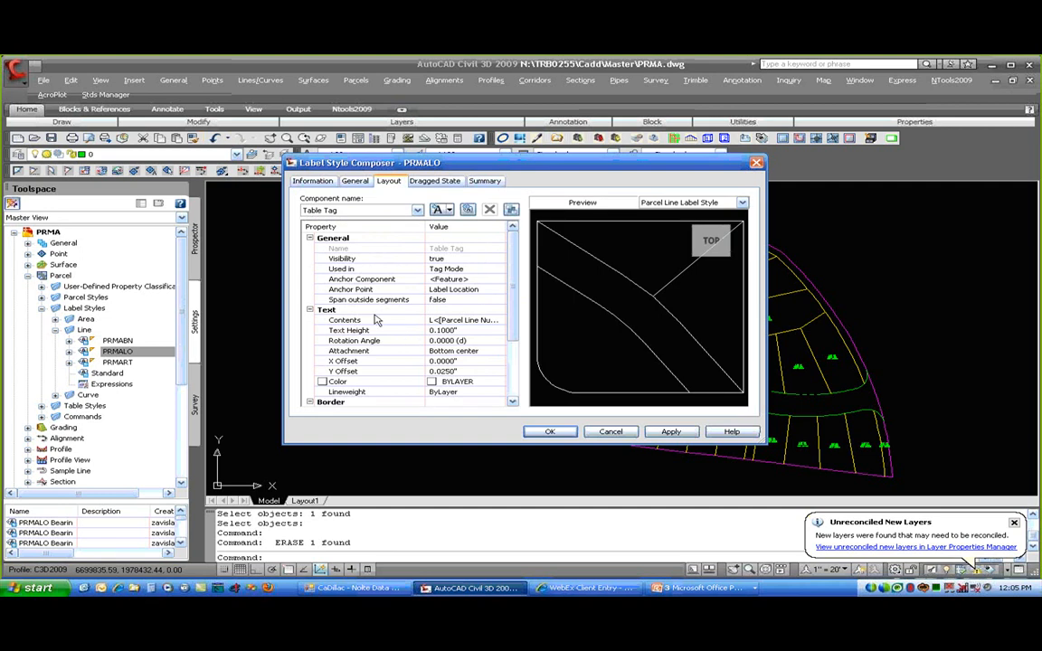
click(465, 330)
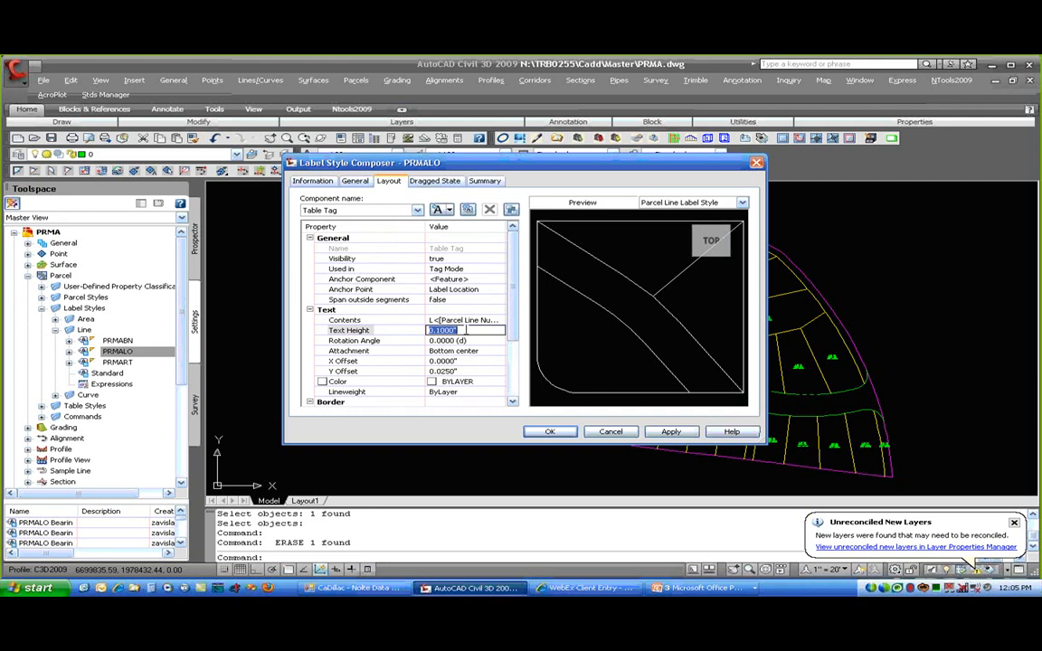
click(388, 206)
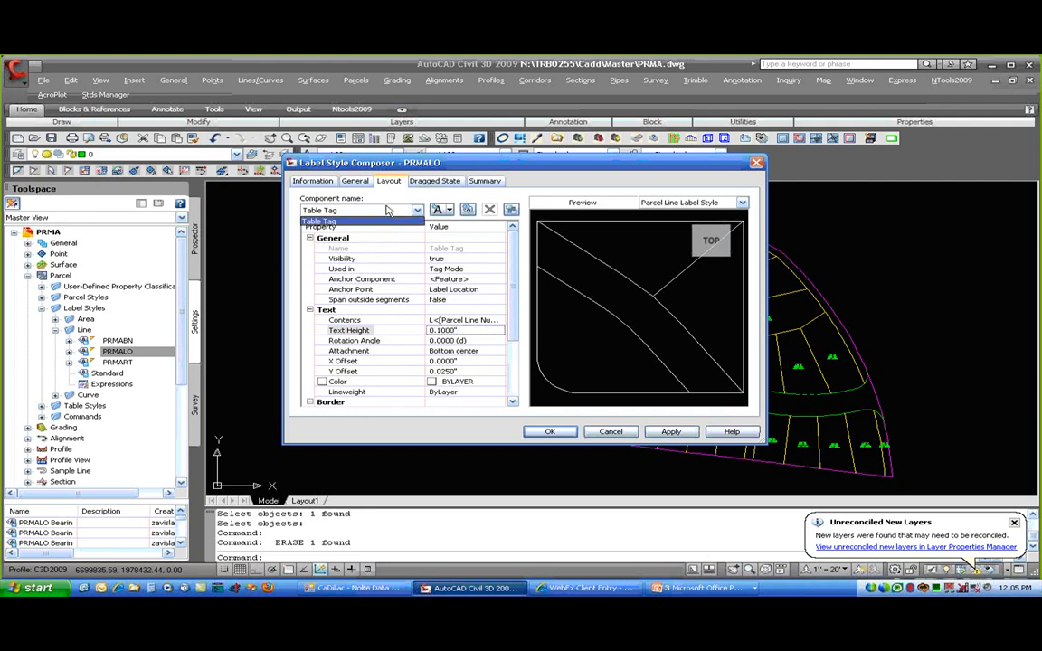
click(389, 194)
click(360, 182)
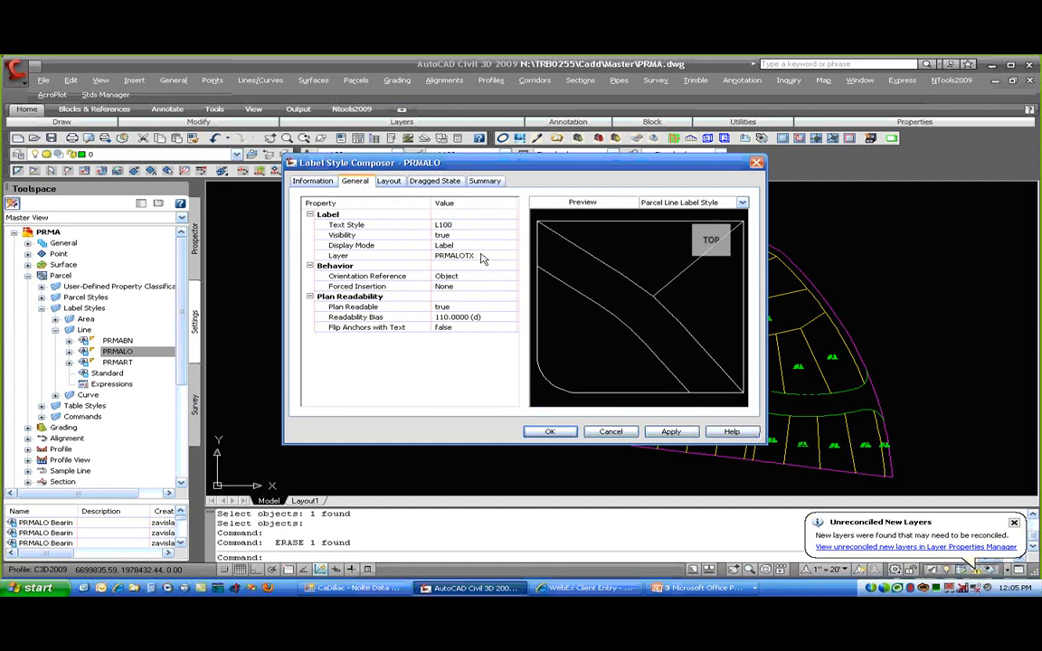
click(610, 432)
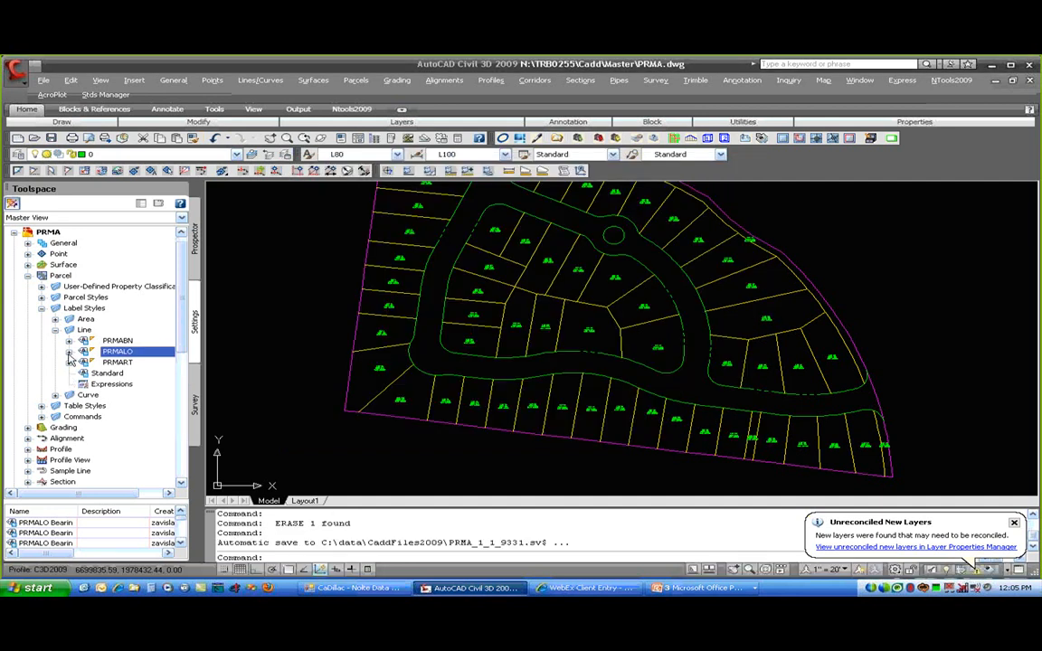
click(69, 352)
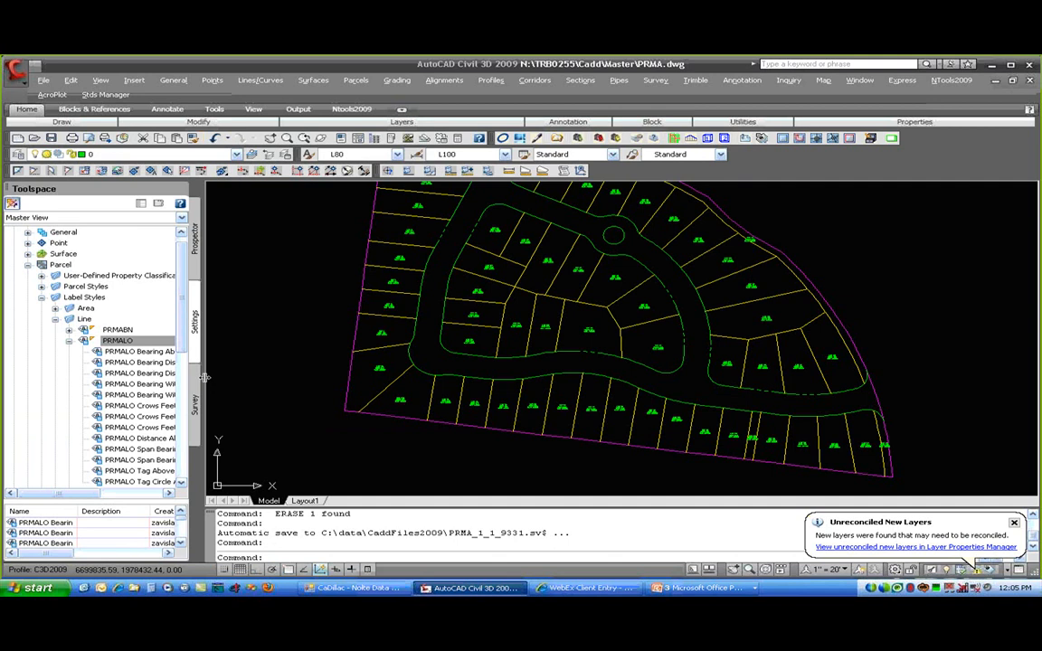
- Widen the Toolspace palette so names like Bearing Above Distance Below show in full
drag(376, 385, 367, 386)
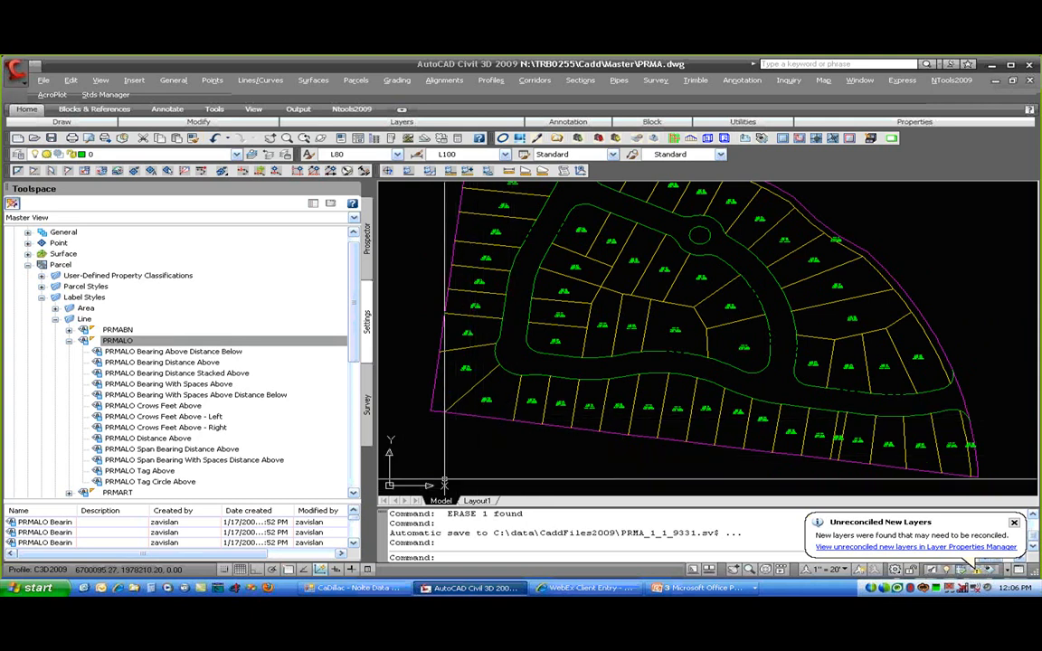
- Collapse the Line collections and expand Curve > PRMALO to list its curve label styles
click(69, 340)
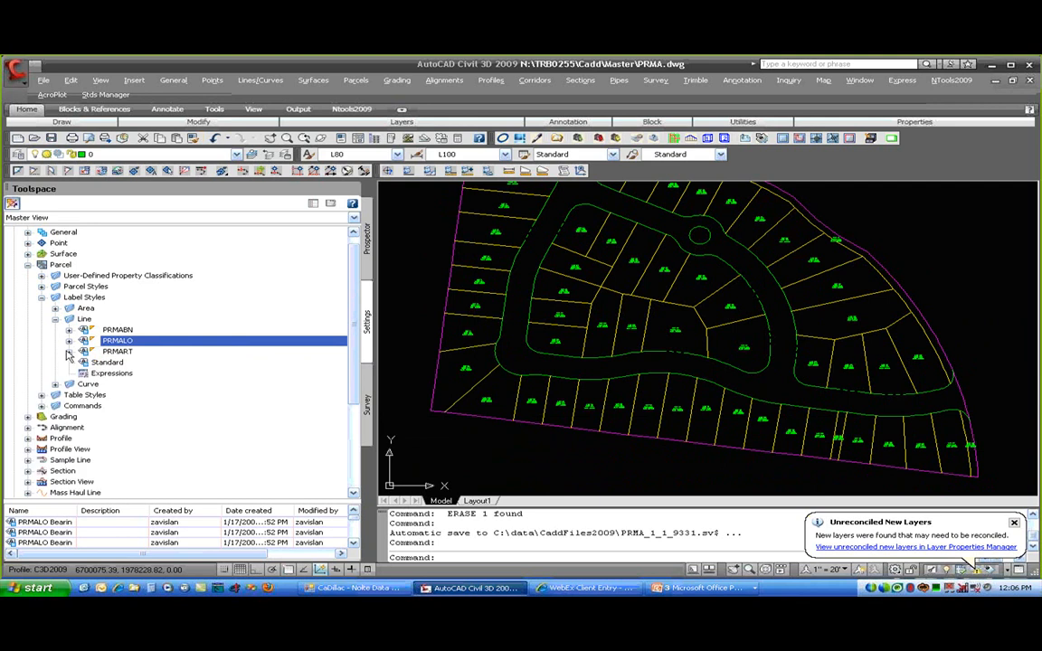
click(68, 351)
click(69, 351)
click(55, 384)
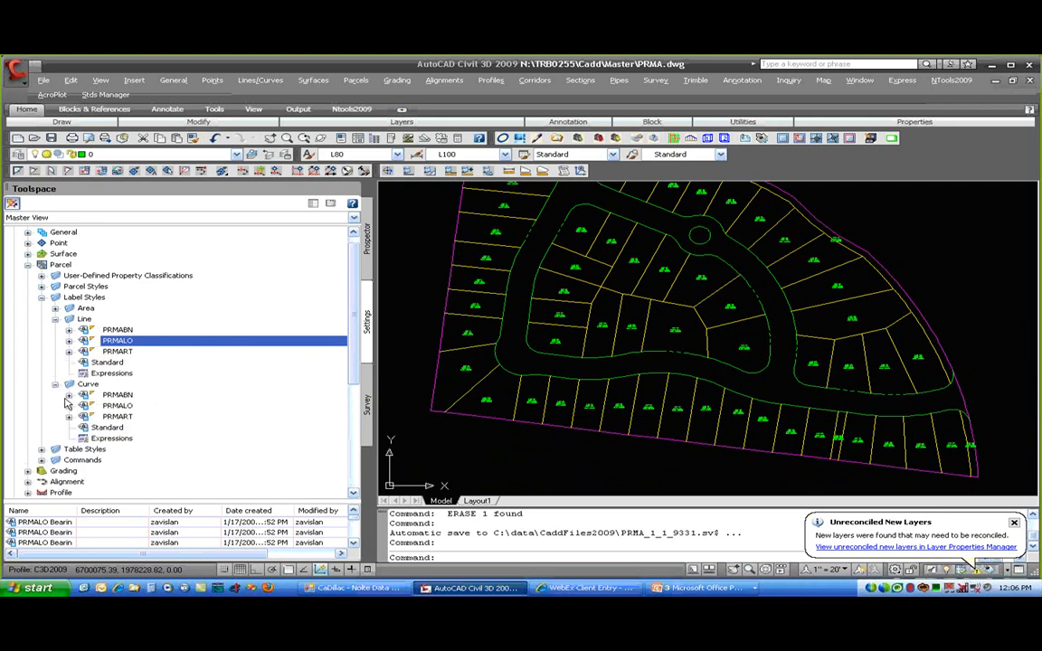
click(69, 407)
scroll(263, 425, down, 2)
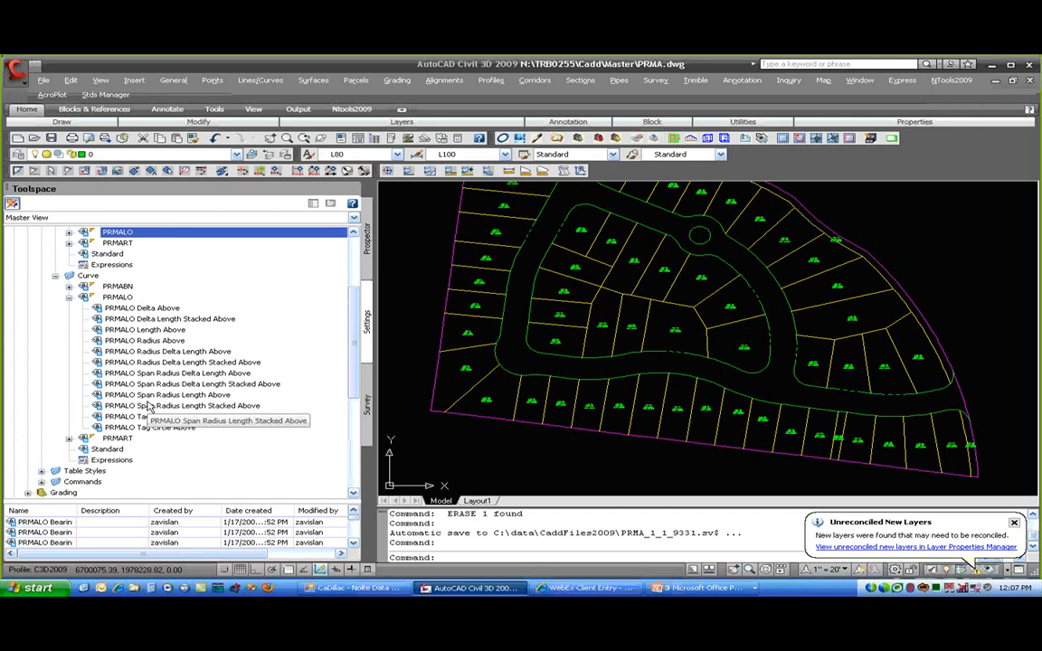
right_click(176, 342)
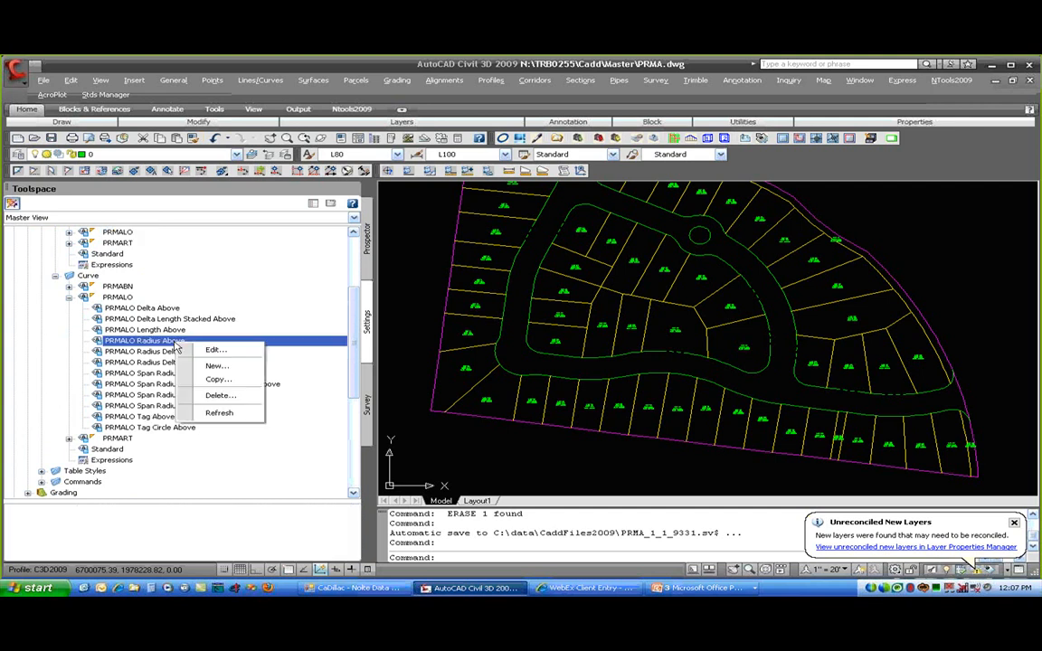
click(229, 381)
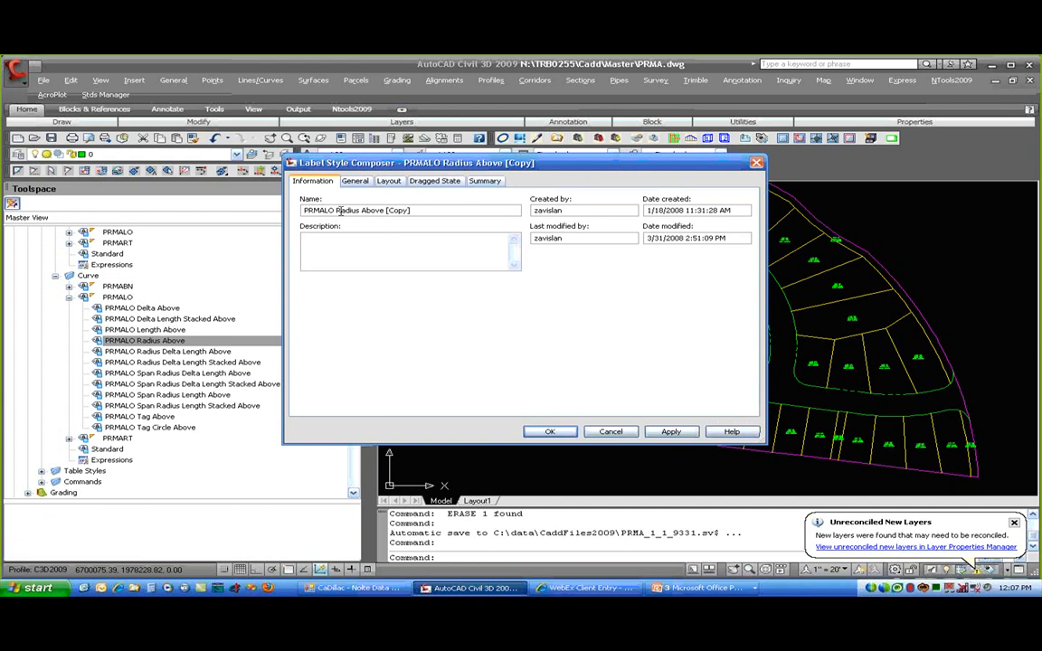
click(622, 435)
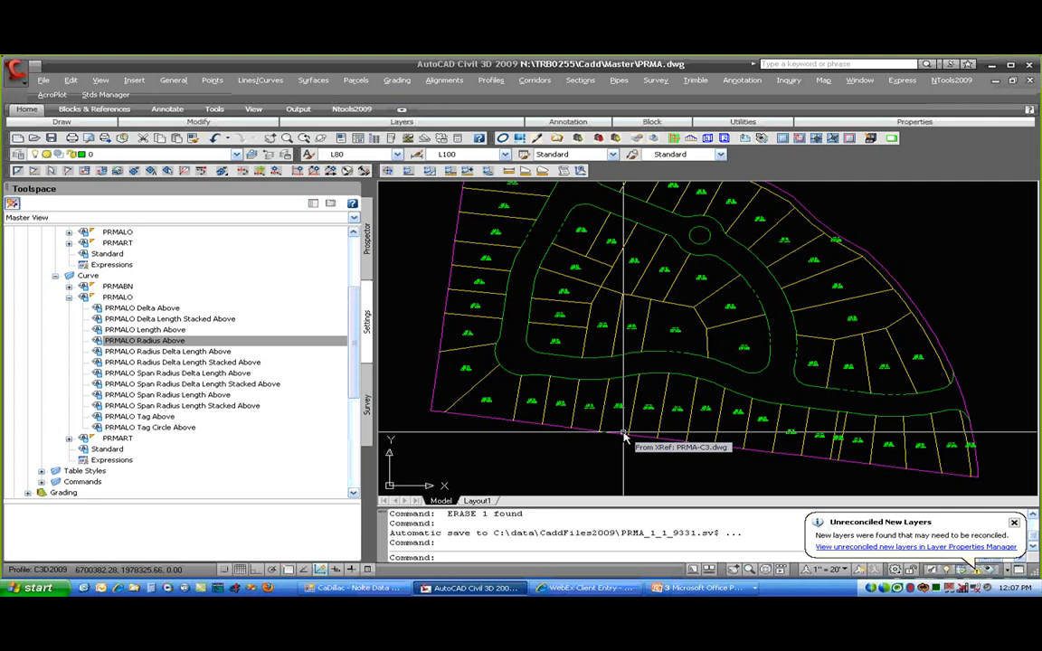
- Narrow the Toolspace panel, frame the lower-boundary lots, and bring up the Add Parcel Labels choices
scroll(450, 417, up, 5)
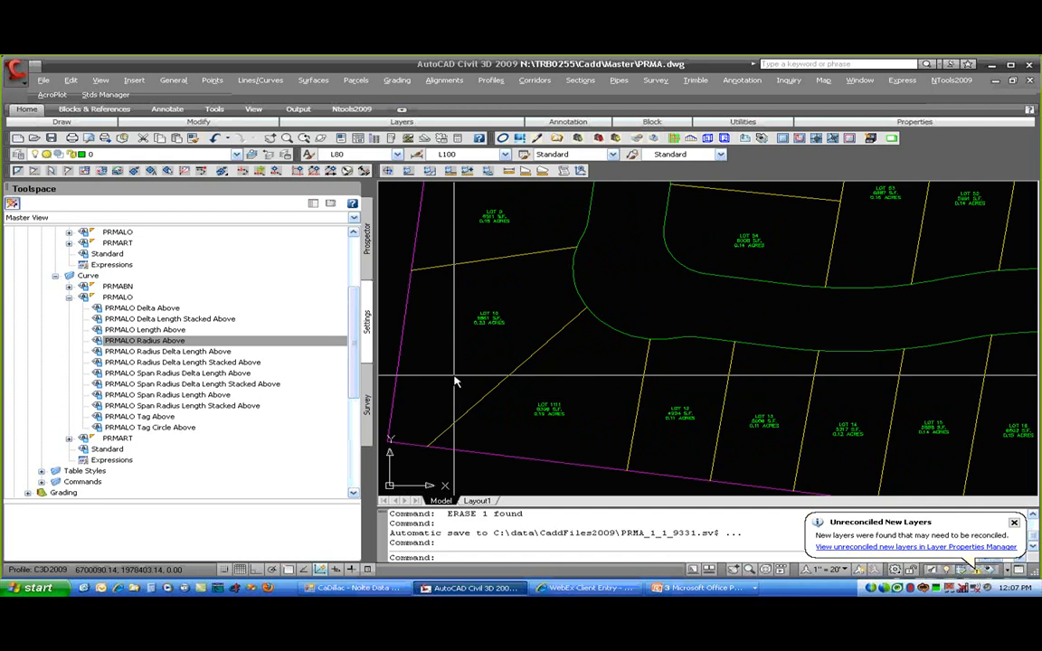
drag(361, 307, 255, 304)
scroll(564, 429, down, 2)
mouse_move(730, 449)
middle_down()
mouse_move(600, 360)
mouse_move(537, 338)
middle_up()
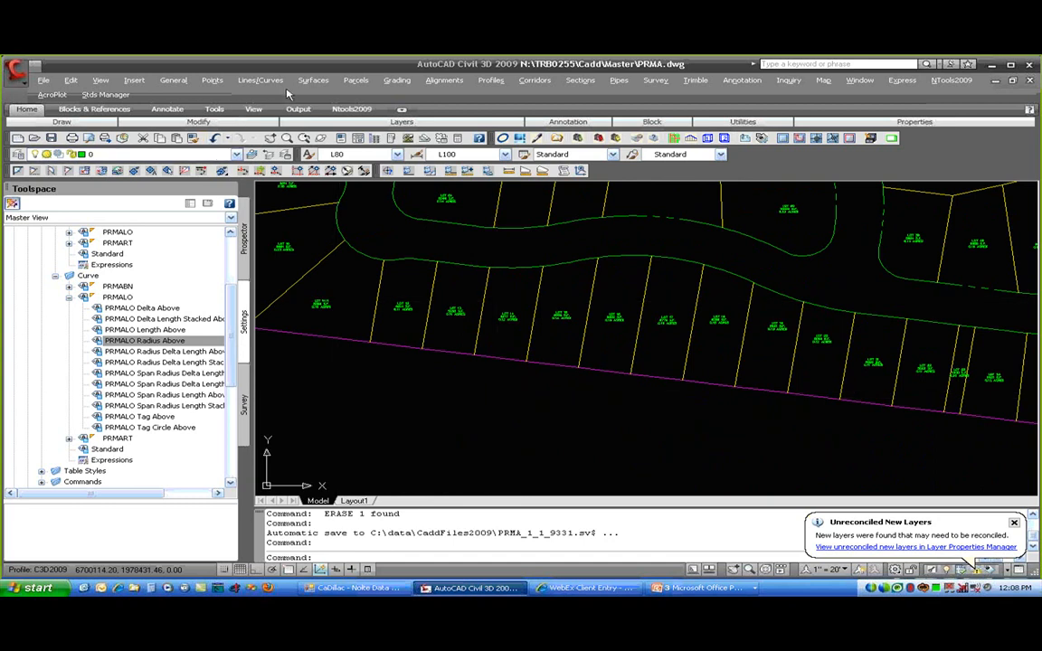
click(355, 80)
mouse_move(404, 167)
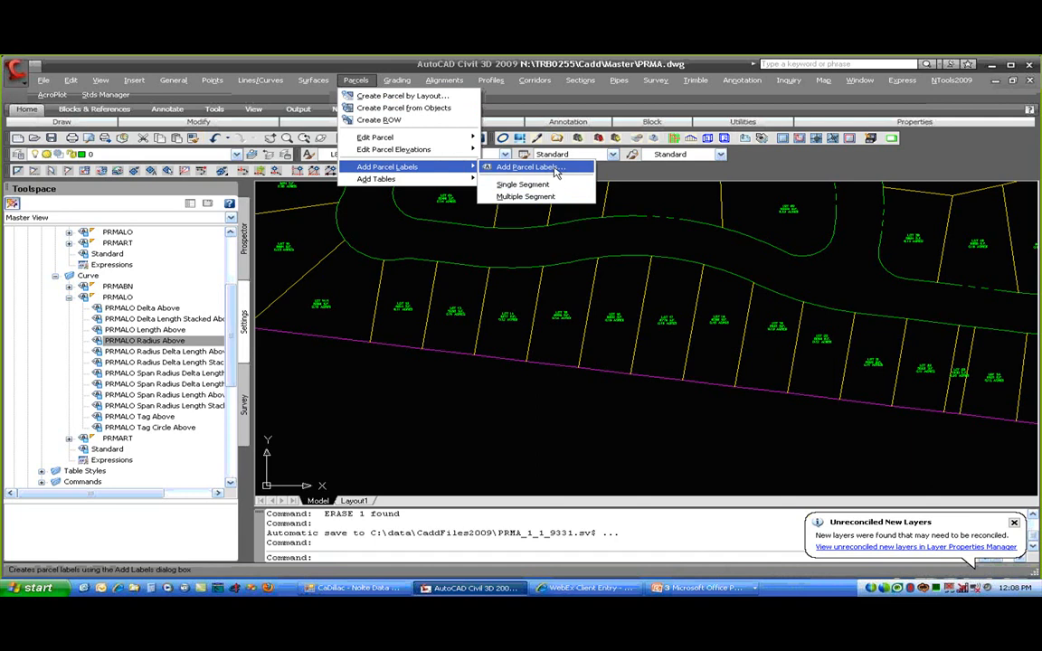
- Set Add Labels to Parcel, Single Segment, PRMART Span Bearing With Spaces Distance Above and PRMART Span Radius Delta Length Above
click(549, 168)
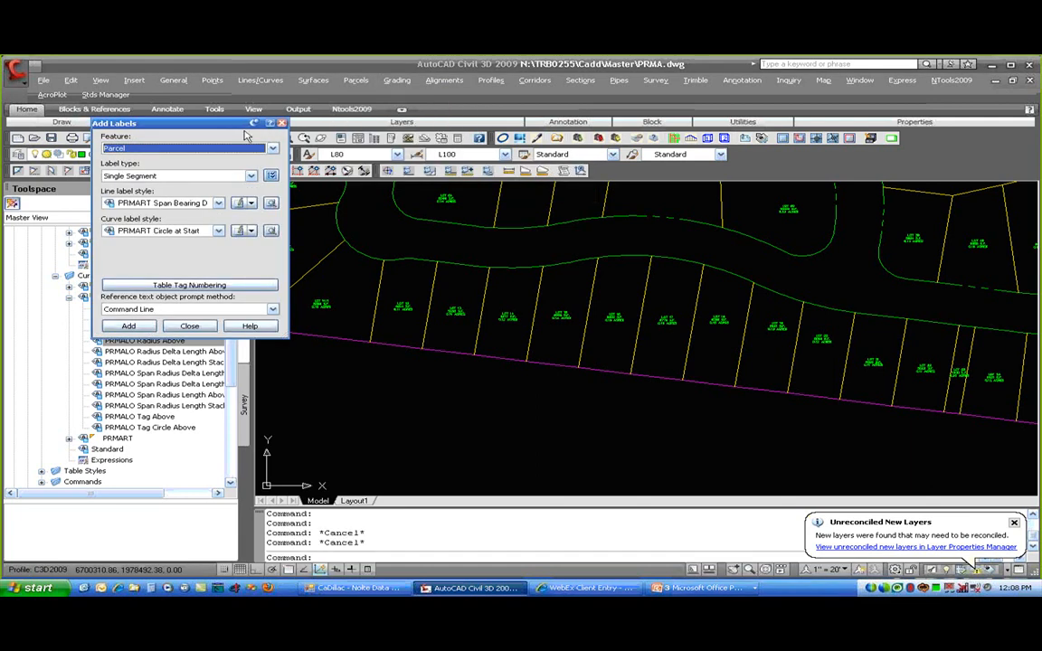
drag(240, 126, 257, 151)
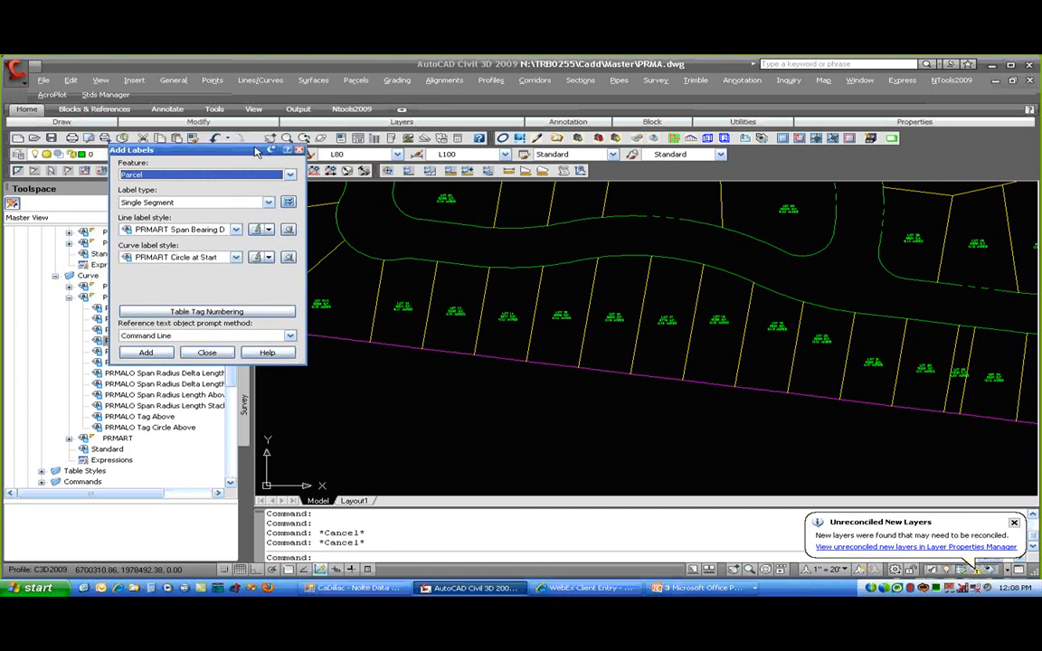
click(216, 174)
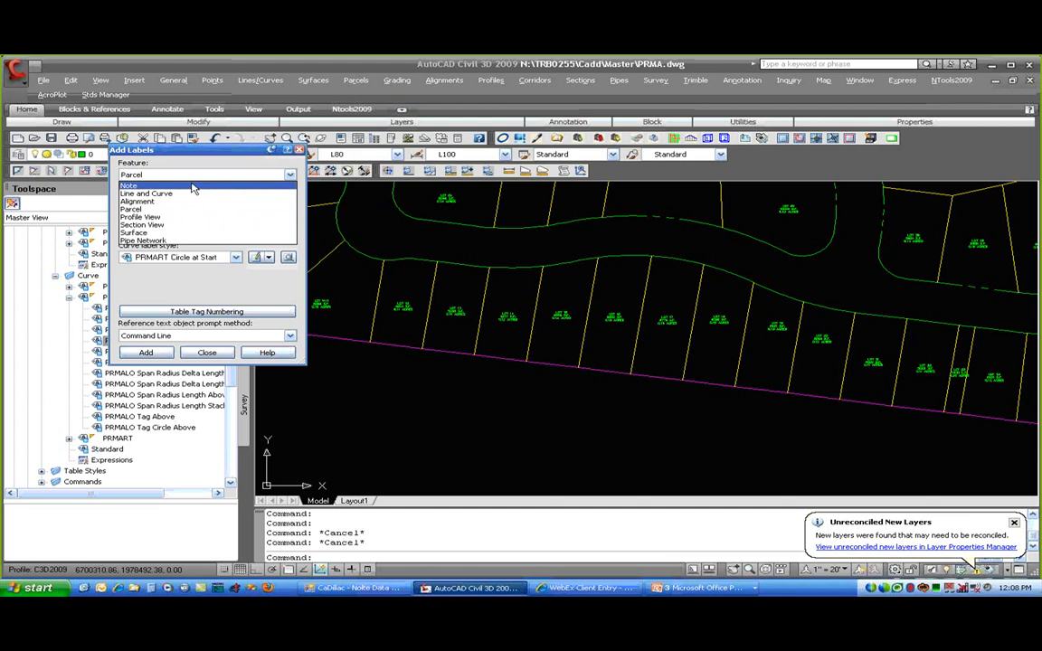
click(170, 209)
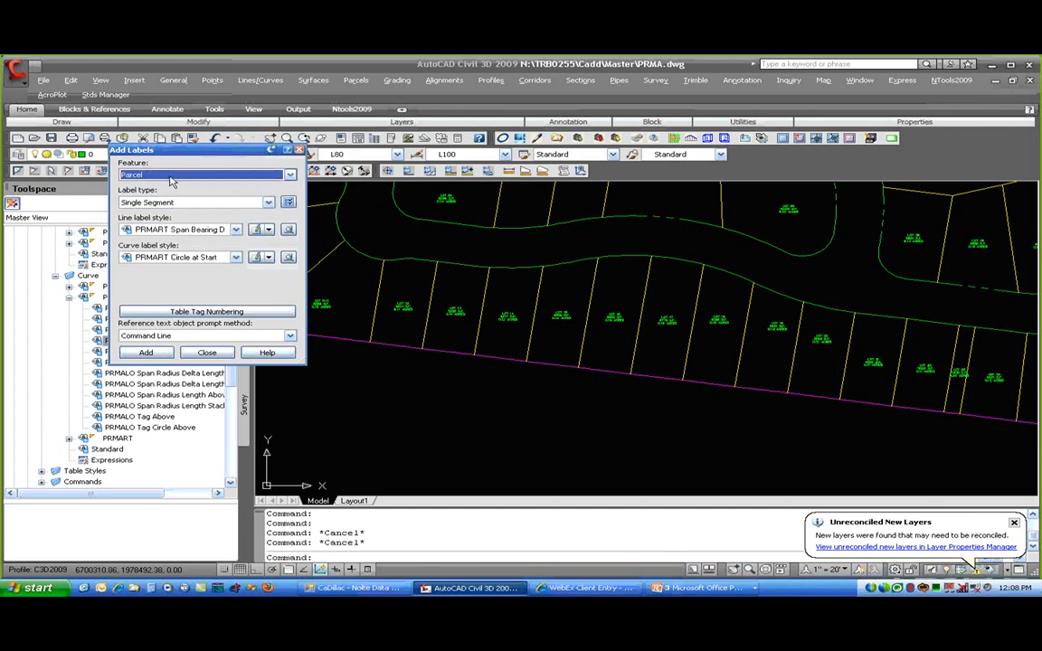
click(181, 202)
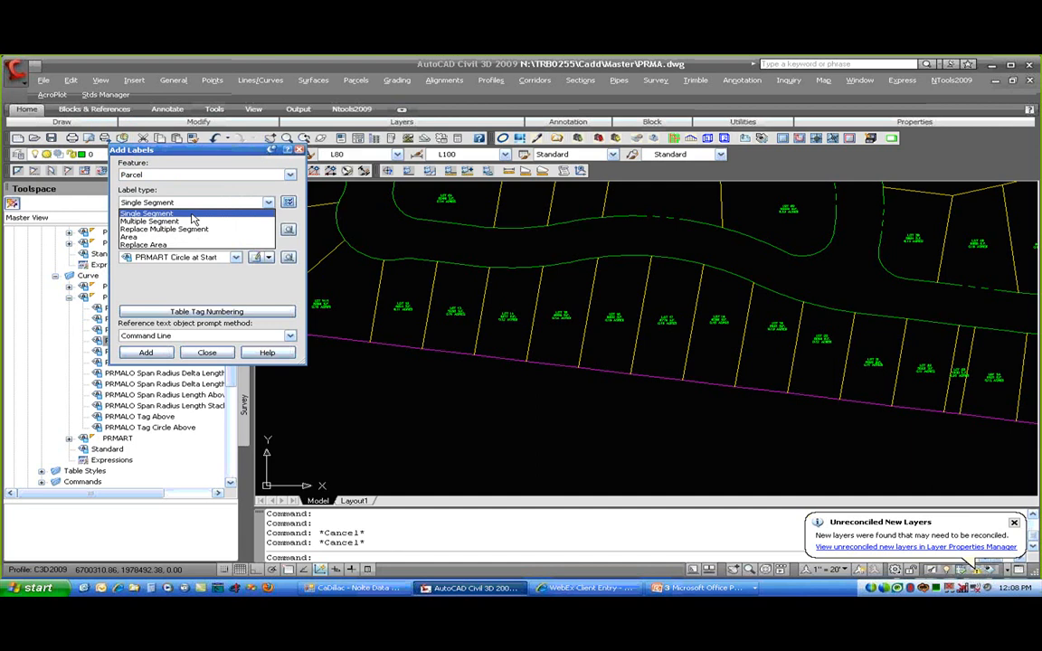
click(192, 215)
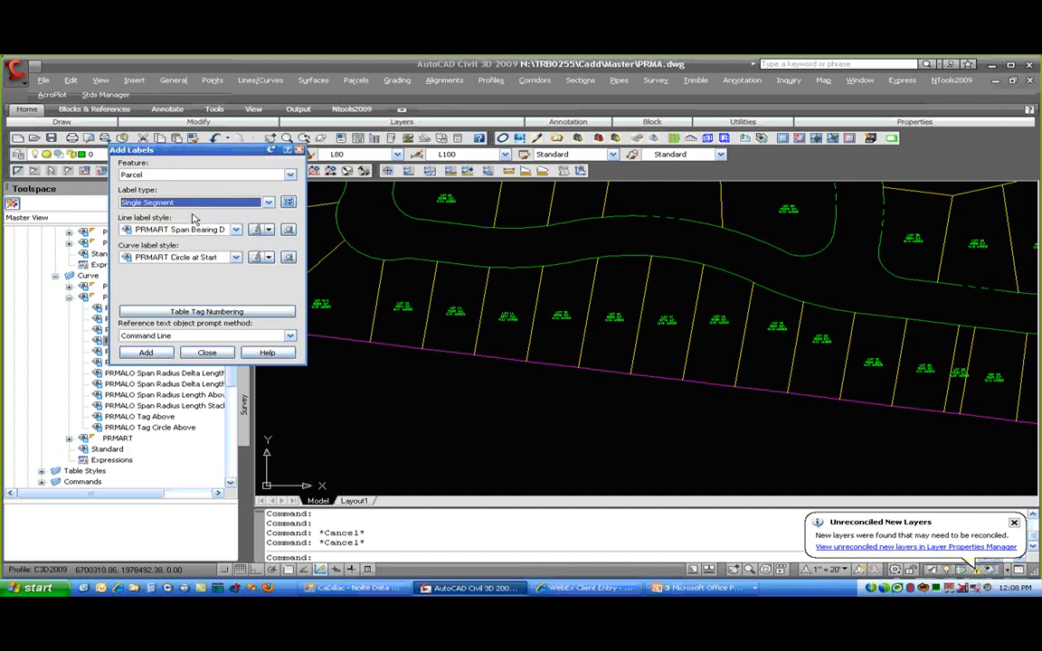
click(200, 230)
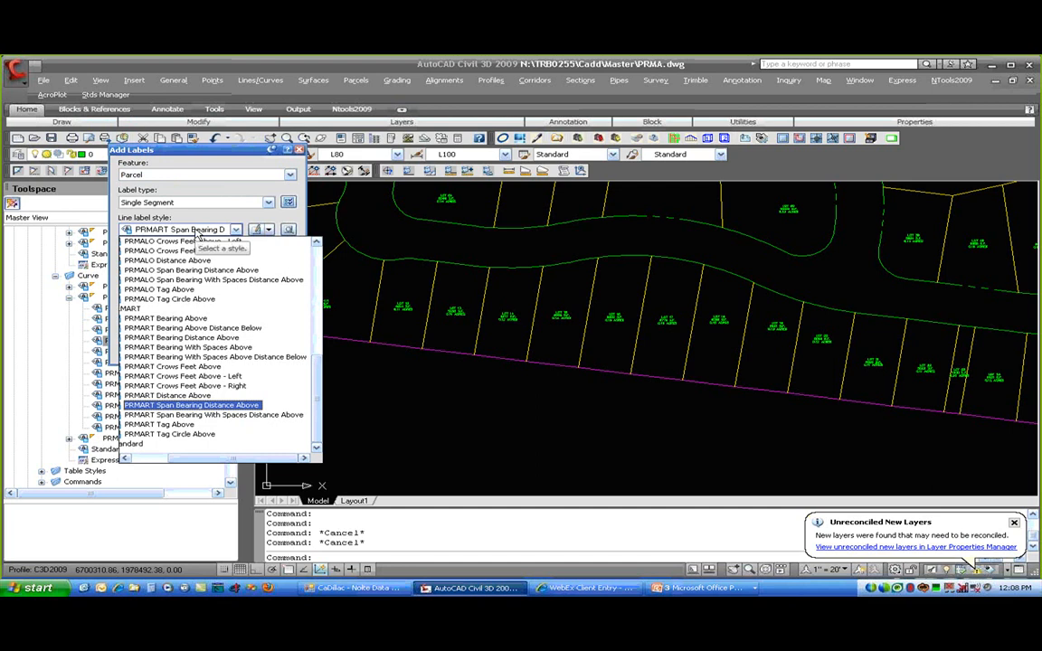
click(250, 418)
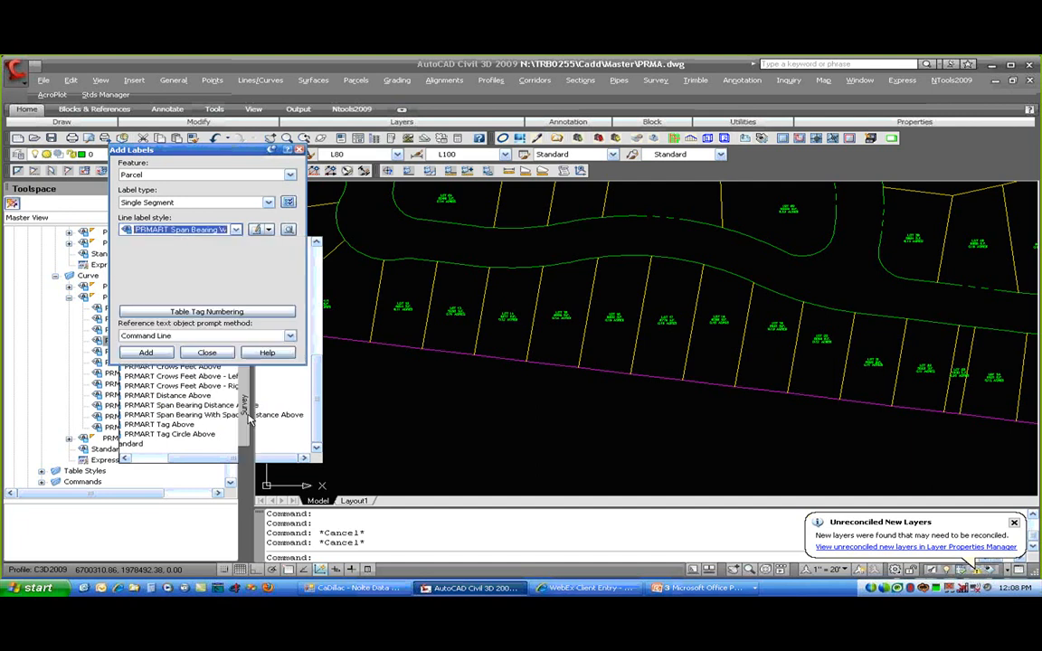
click(160, 258)
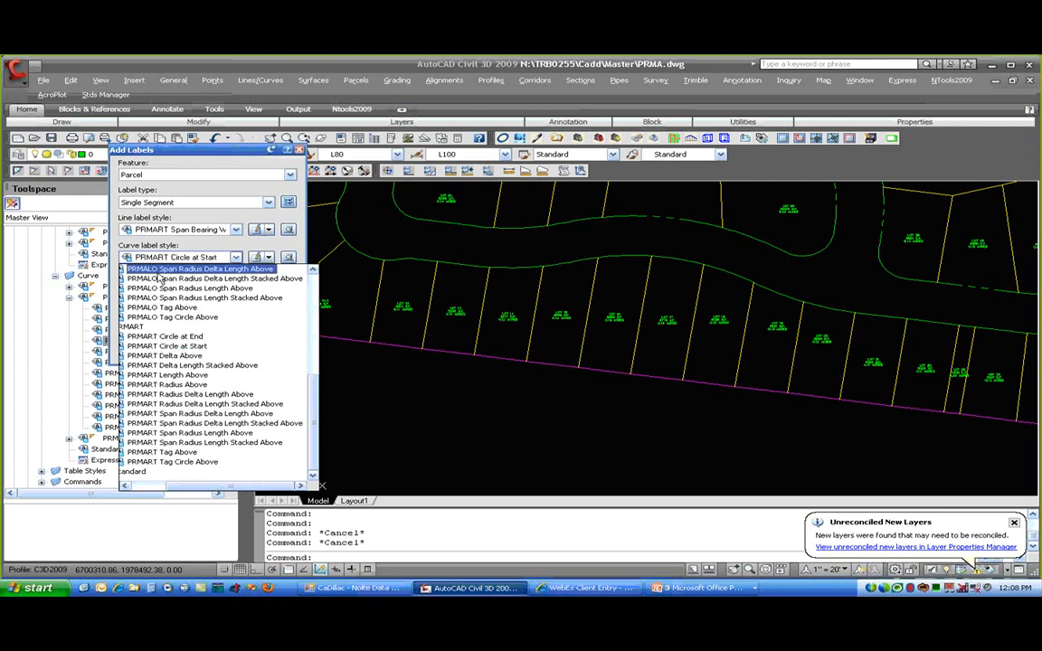
click(209, 416)
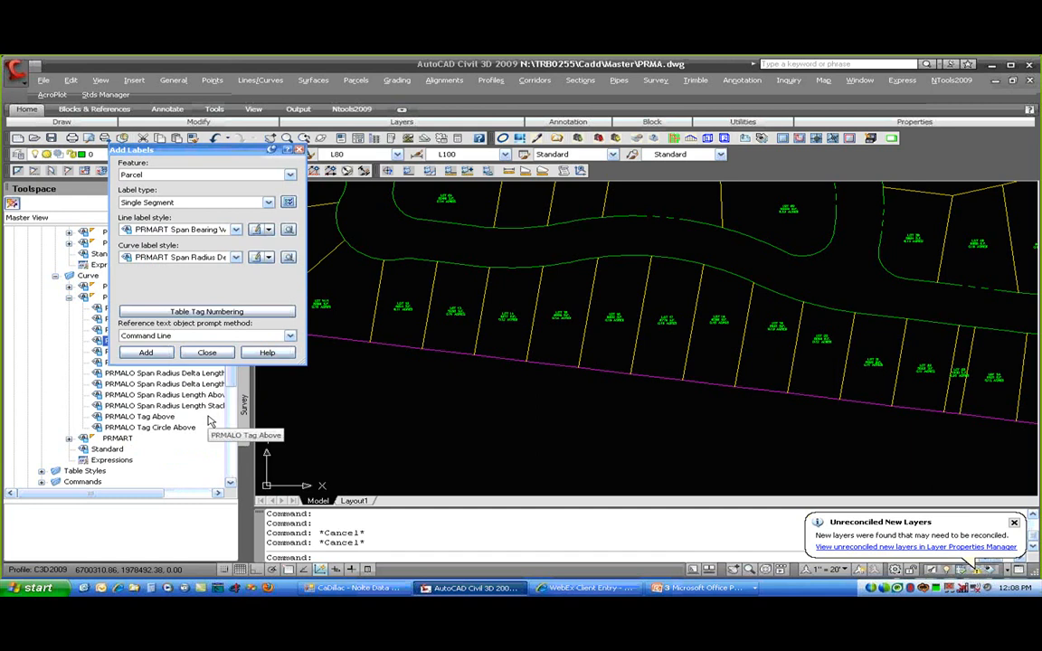
click(145, 353)
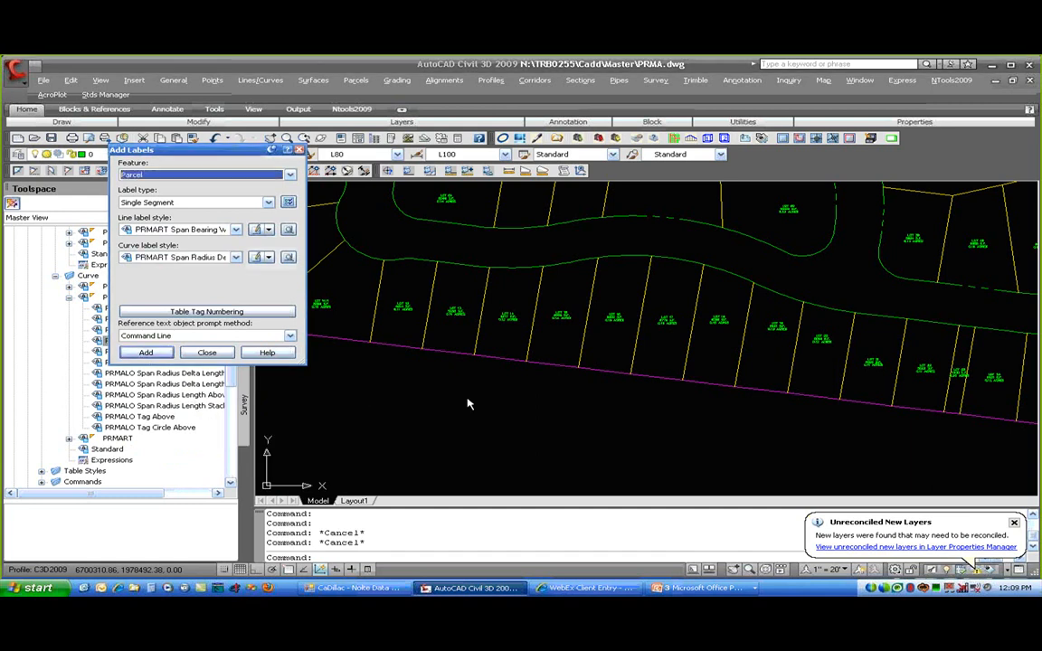
- Label one bottom segment, then switch line and curve styles to PRMABN span styles
scroll(559, 404, down, 2)
click(621, 388)
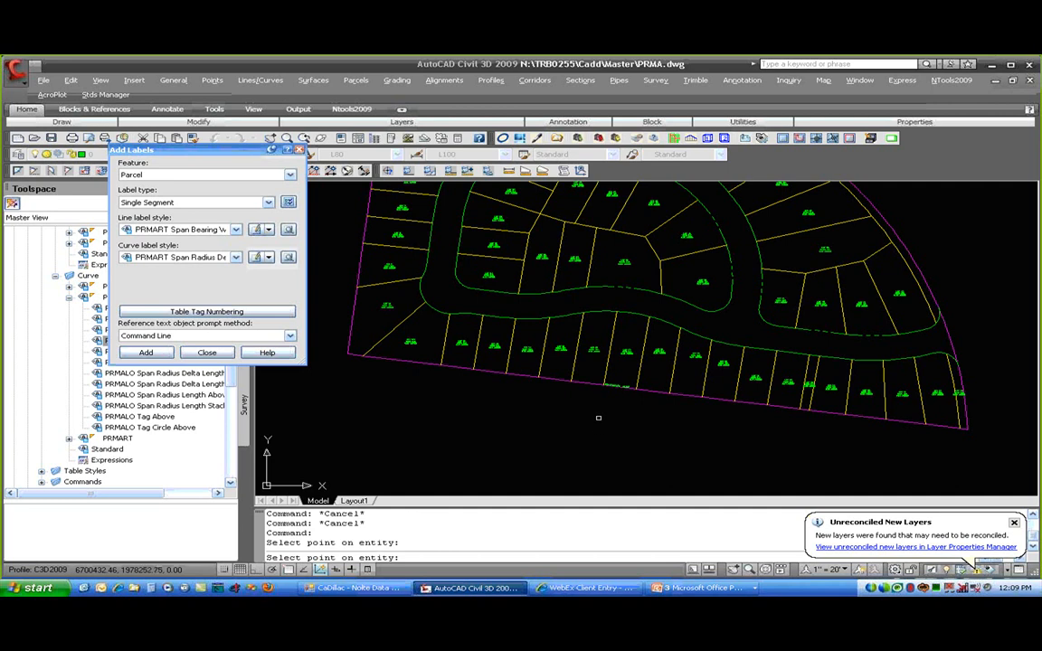
click(233, 229)
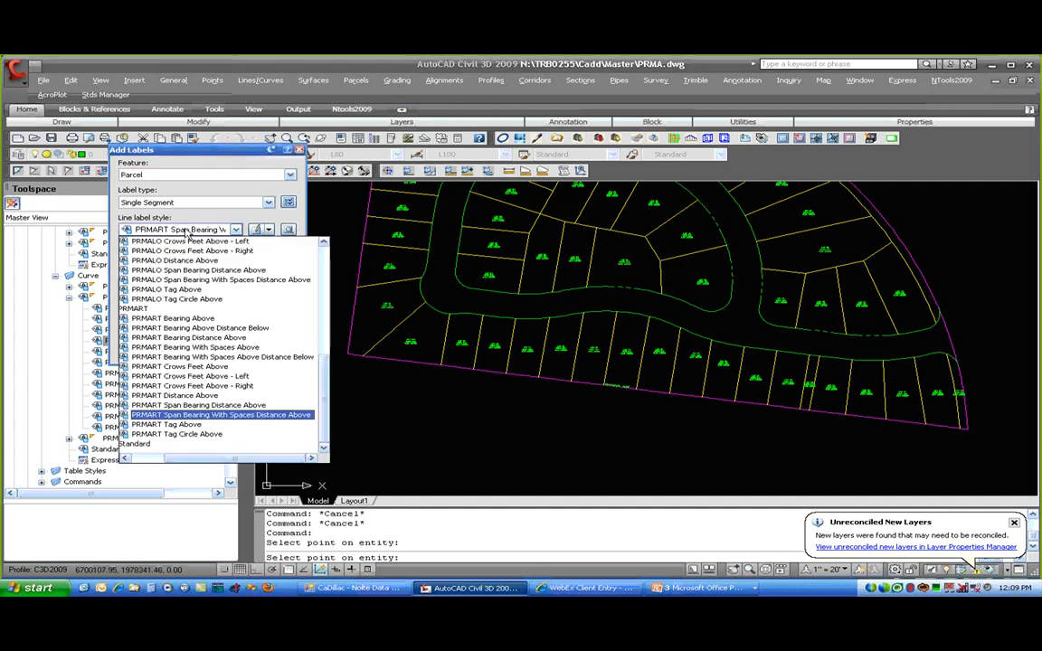
scroll(150, 343, up, 8)
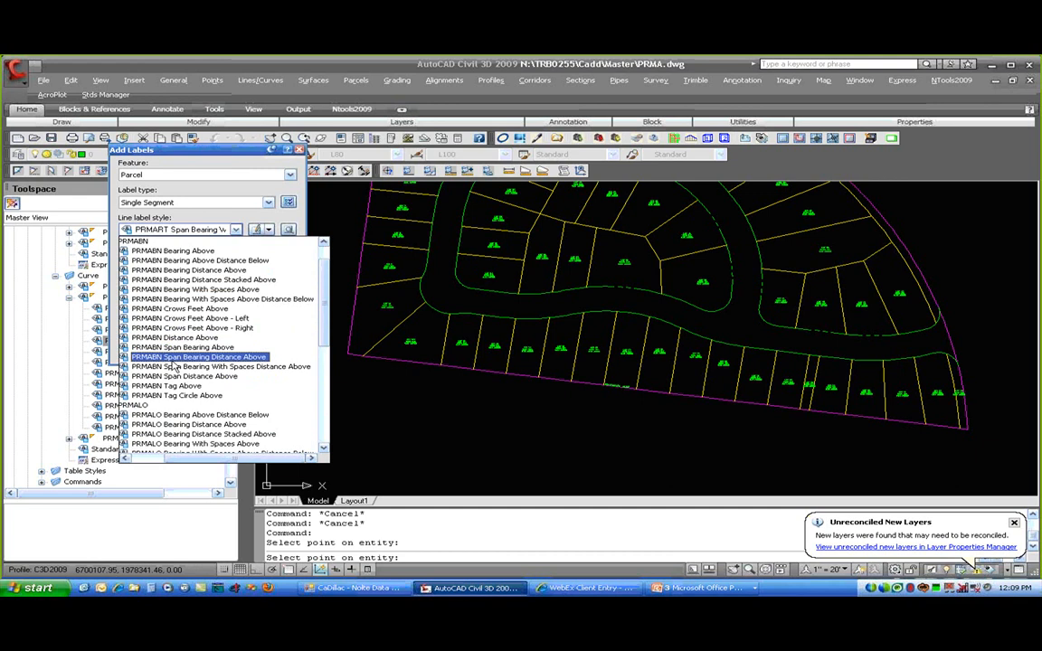
click(180, 367)
click(181, 257)
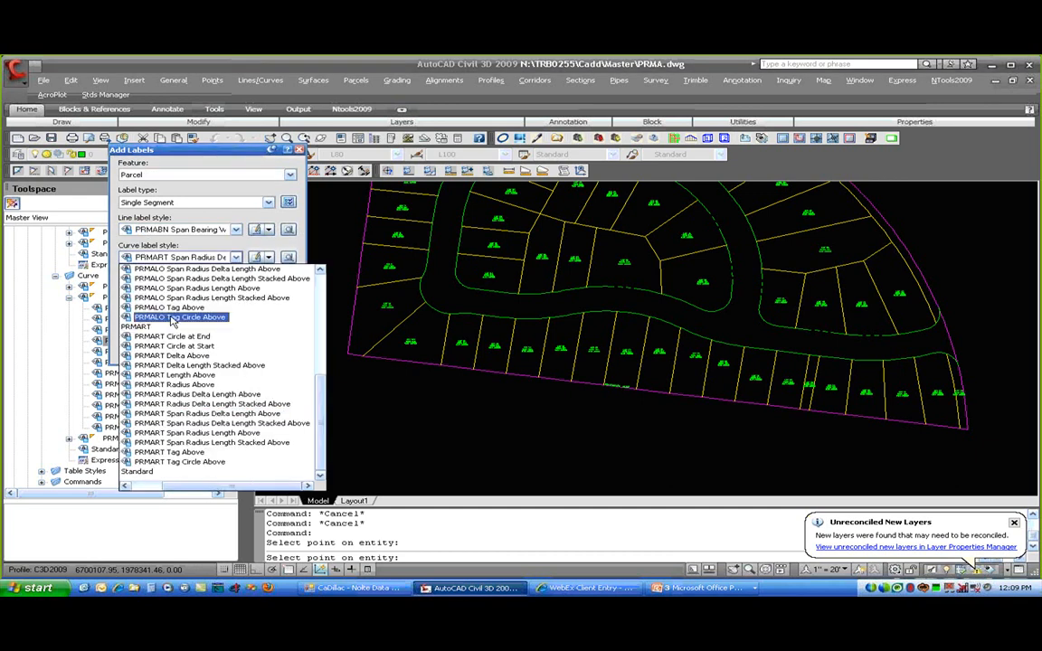
scroll(172, 319, up, 1)
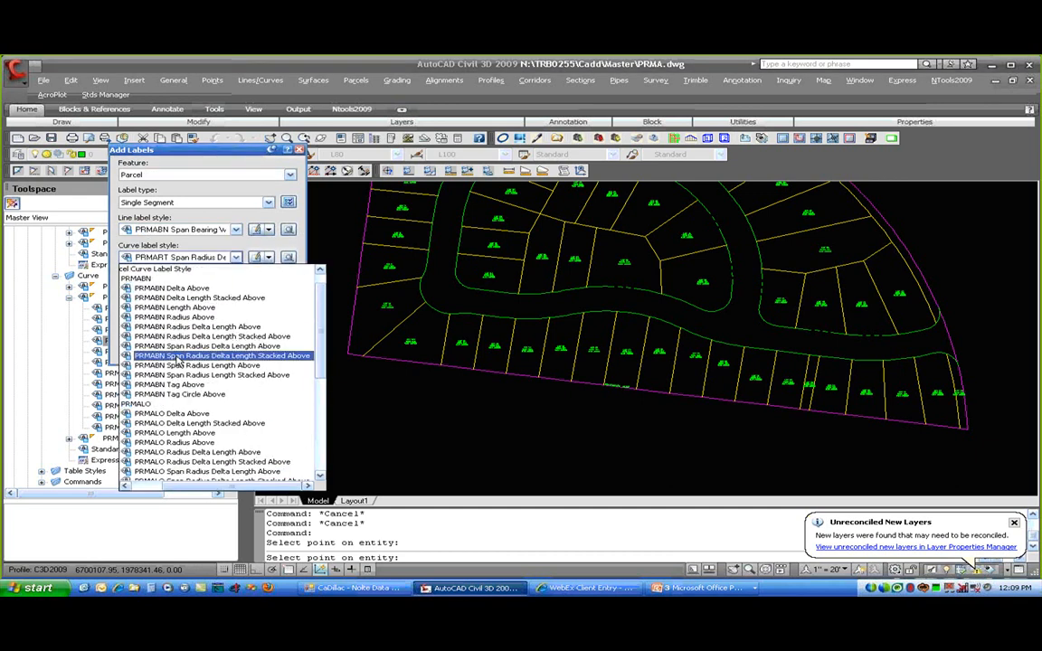
click(164, 326)
- Label the bottom boundary segments and the curved segment with the PRMABN styles
click(146, 352)
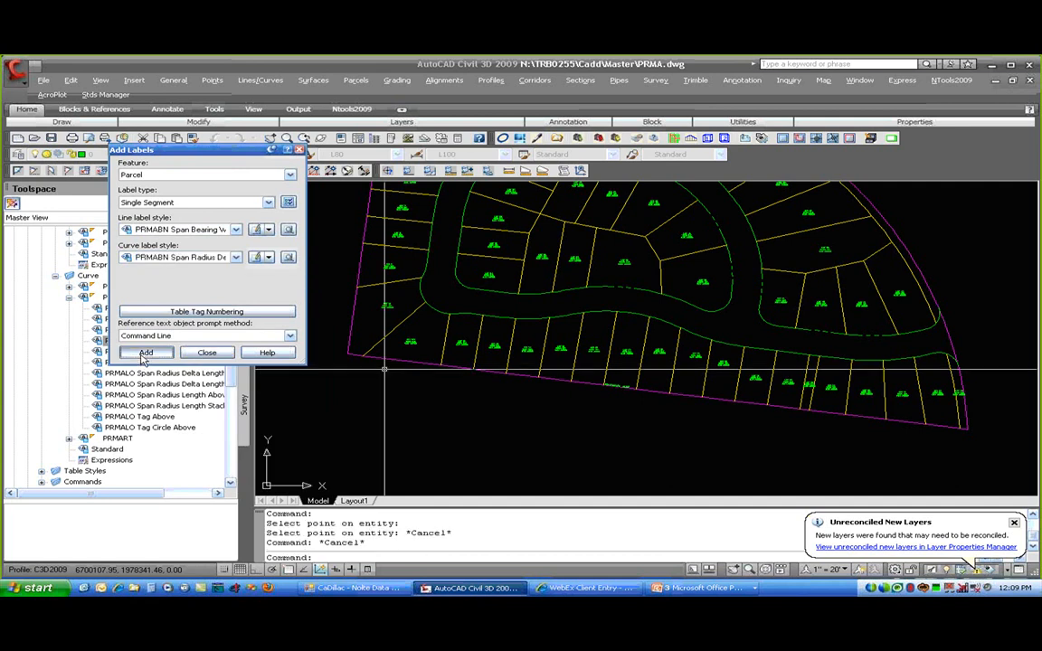
click(653, 393)
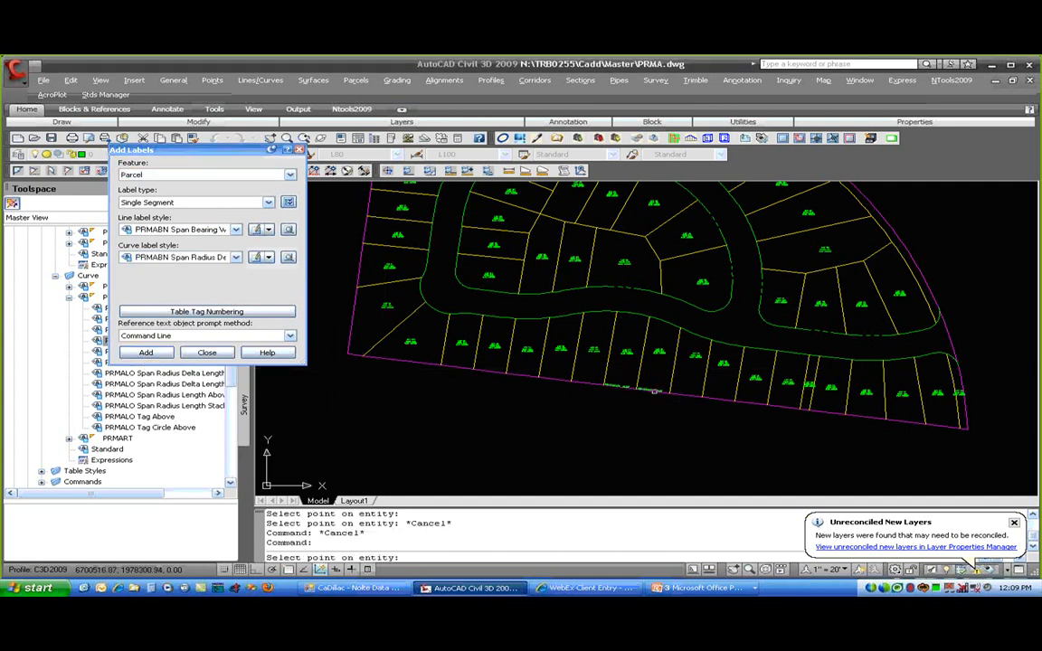
middle_drag(463, 287, 535, 406)
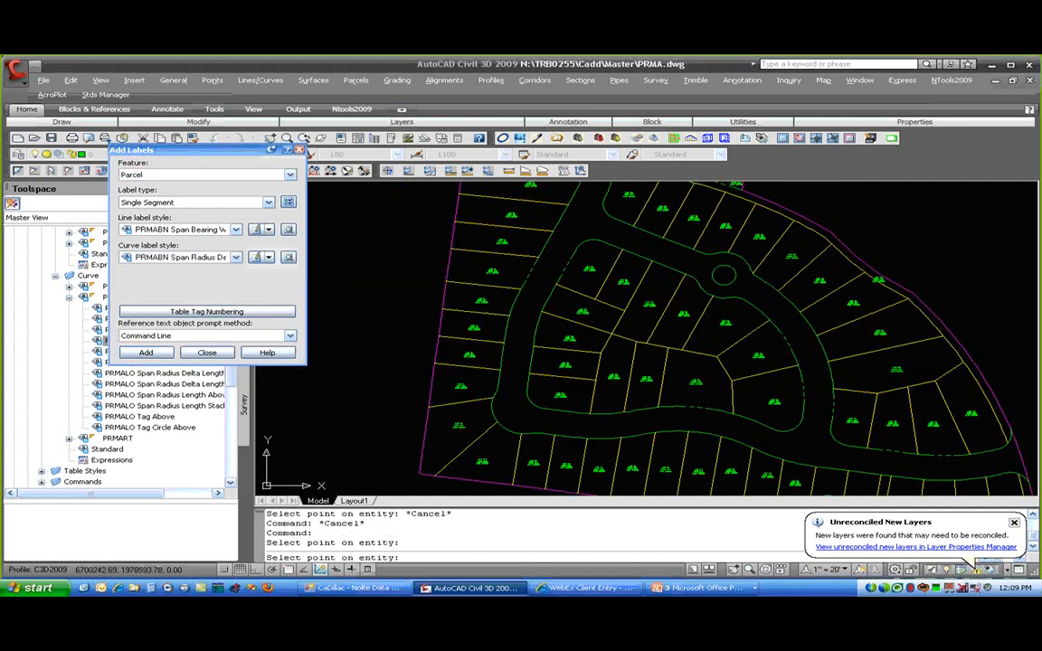
click(504, 356)
mouse_move(568, 374)
middle_down()
mouse_move(436, 287)
mouse_move(414, 252)
middle_up()
click(869, 338)
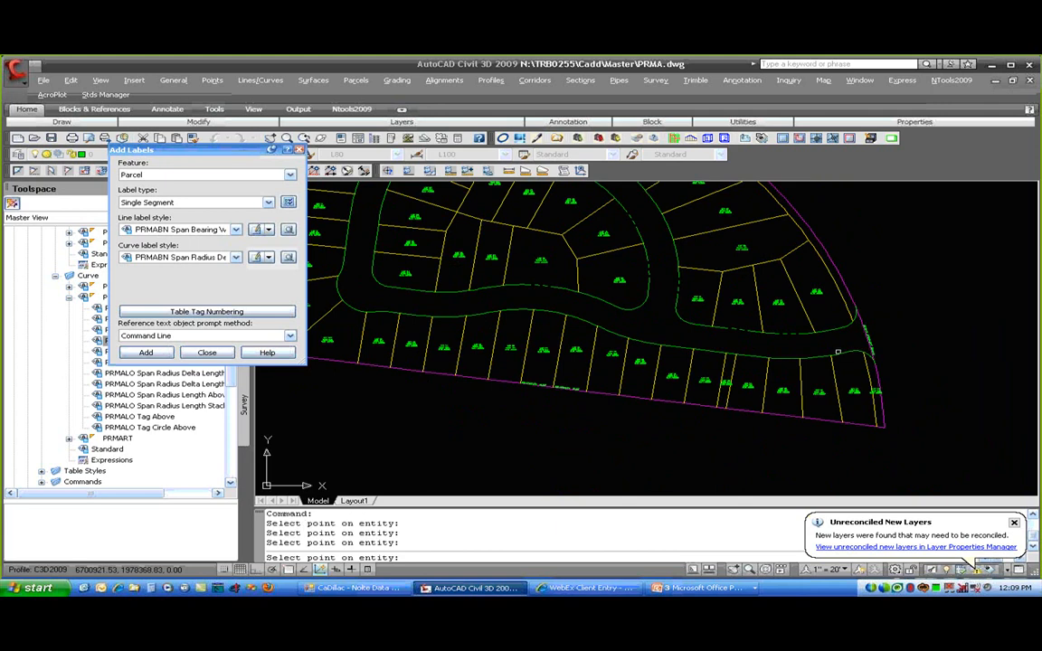
key(Return)
scroll(410, 366, up, 8)
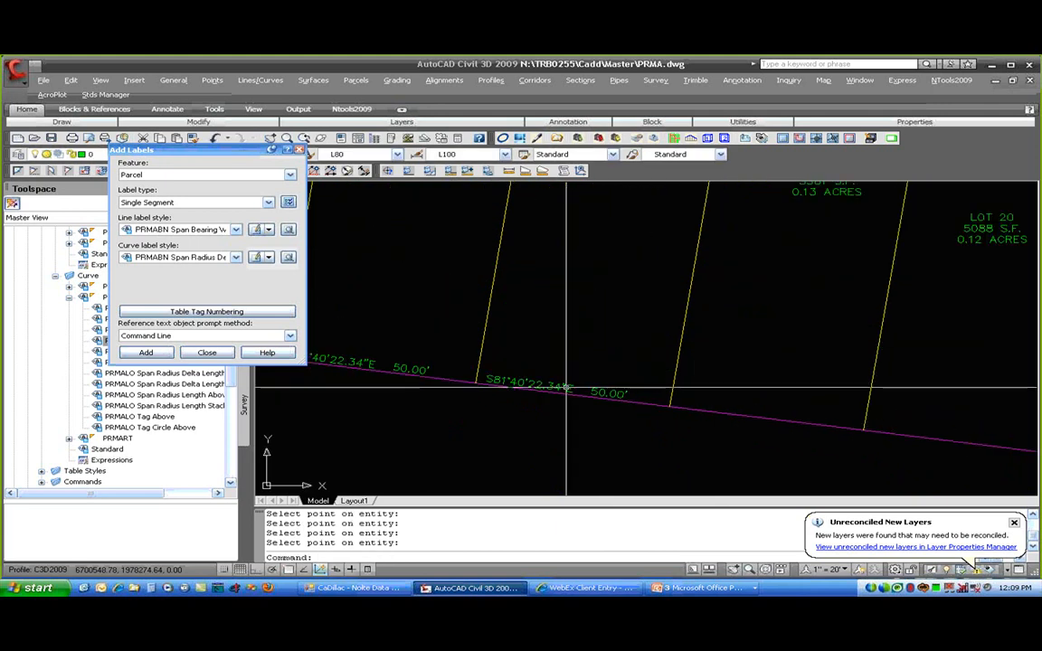
- Erase the duplicate label and flip the south boundary bearing-distance label
text(e)
key(Return)
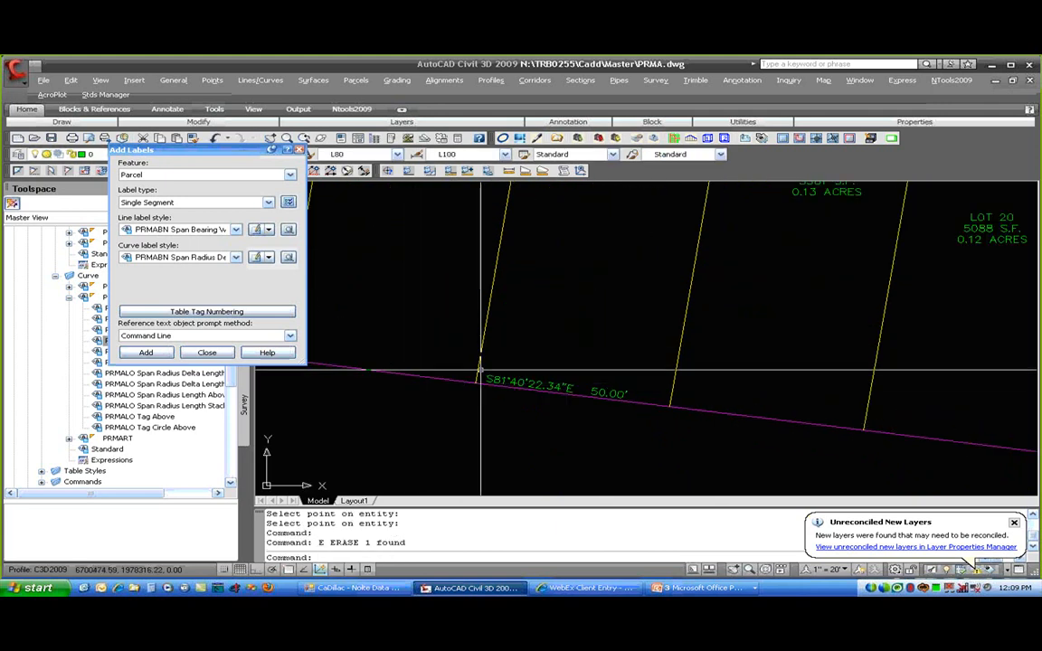
middle_drag(563, 402, 649, 395)
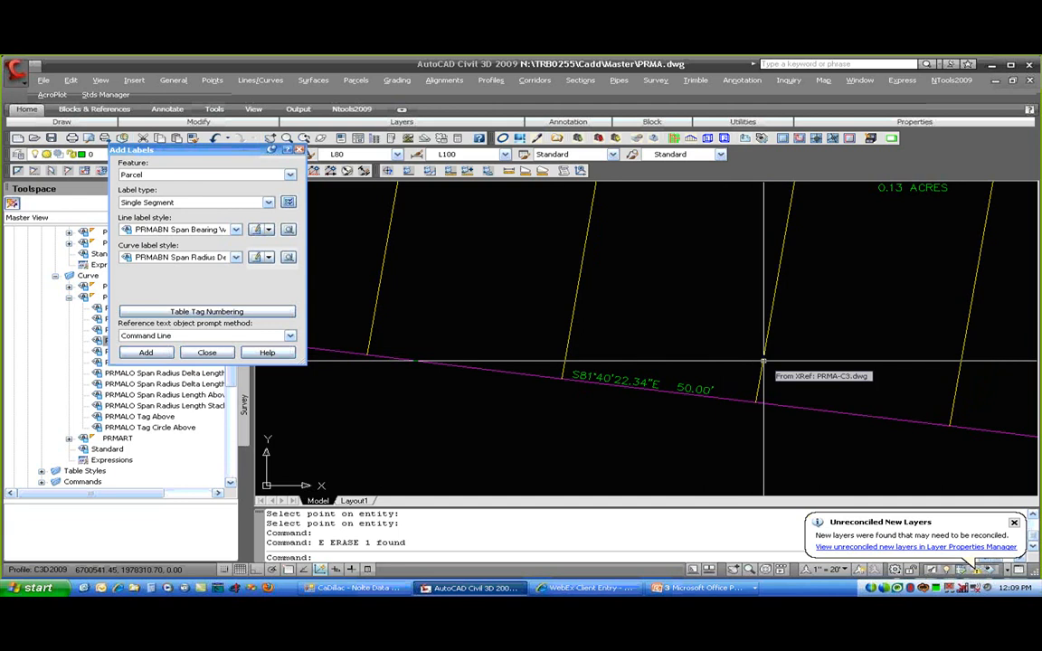
click(681, 387)
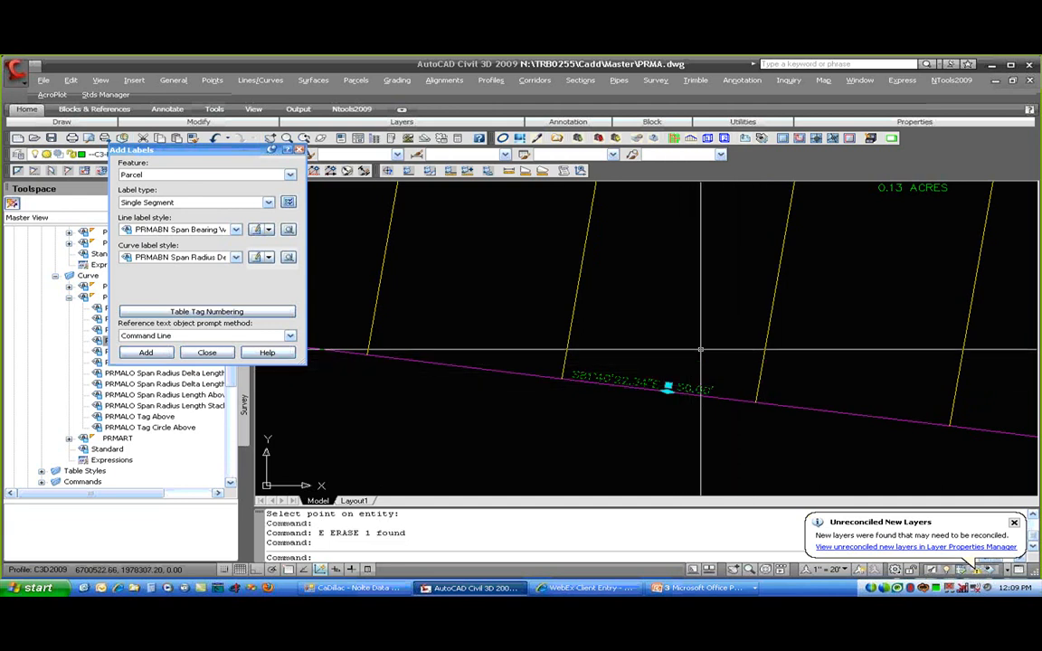
right_click(702, 350)
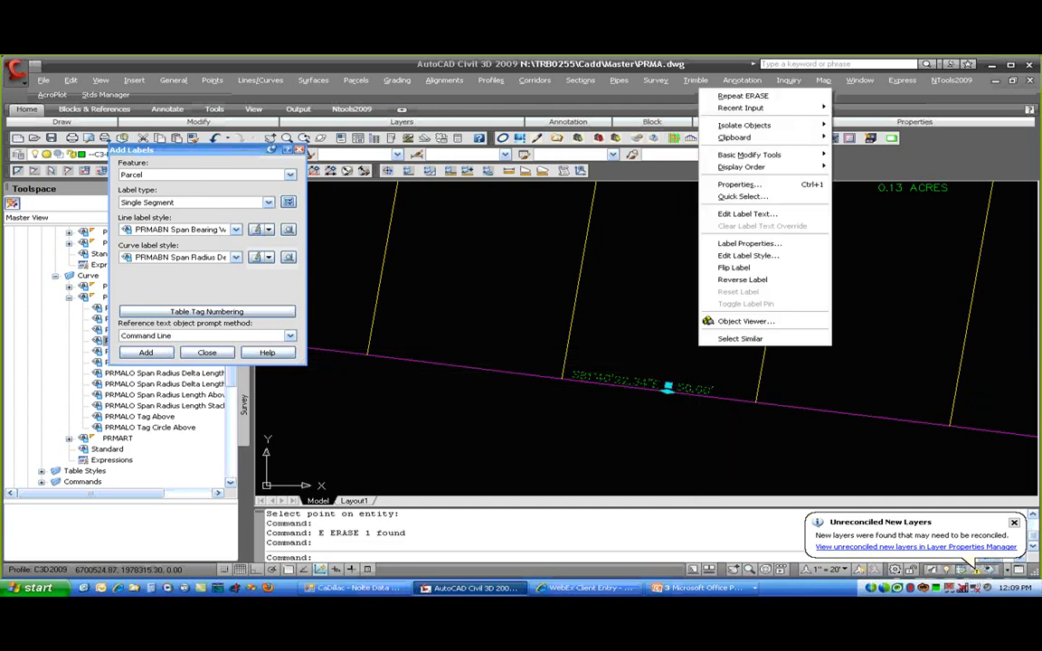
click(737, 268)
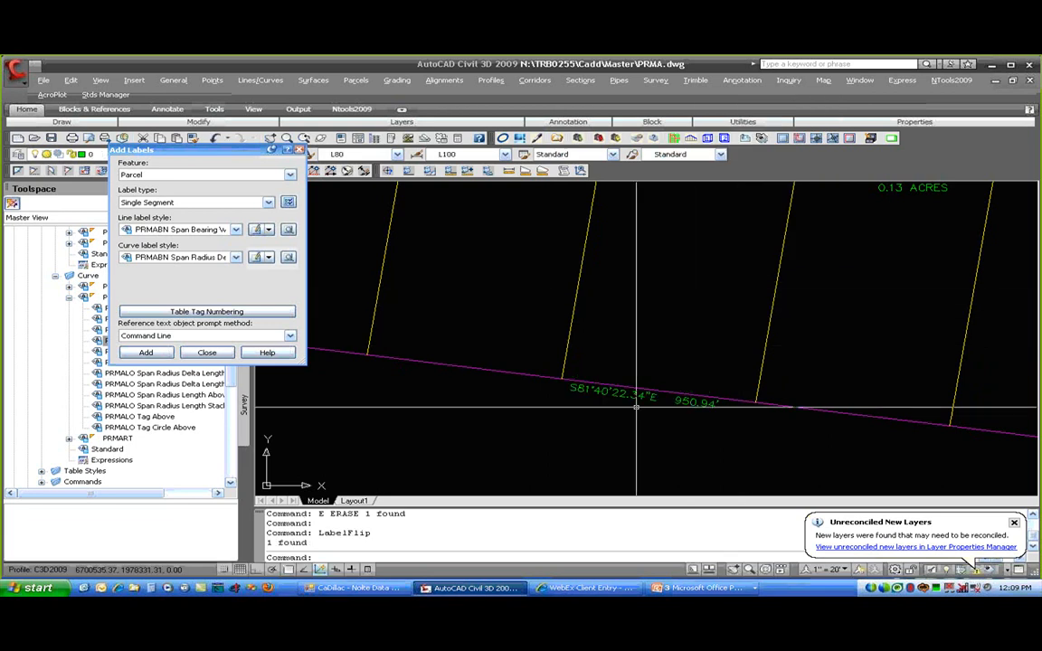
key(Escape)
- Flip the west boundary label so N6°44'37.66"E 595.51' sits on the other side
scroll(687, 416, down, 2)
middle_drag(722, 424, 740, 396)
scroll(693, 384, up, 3)
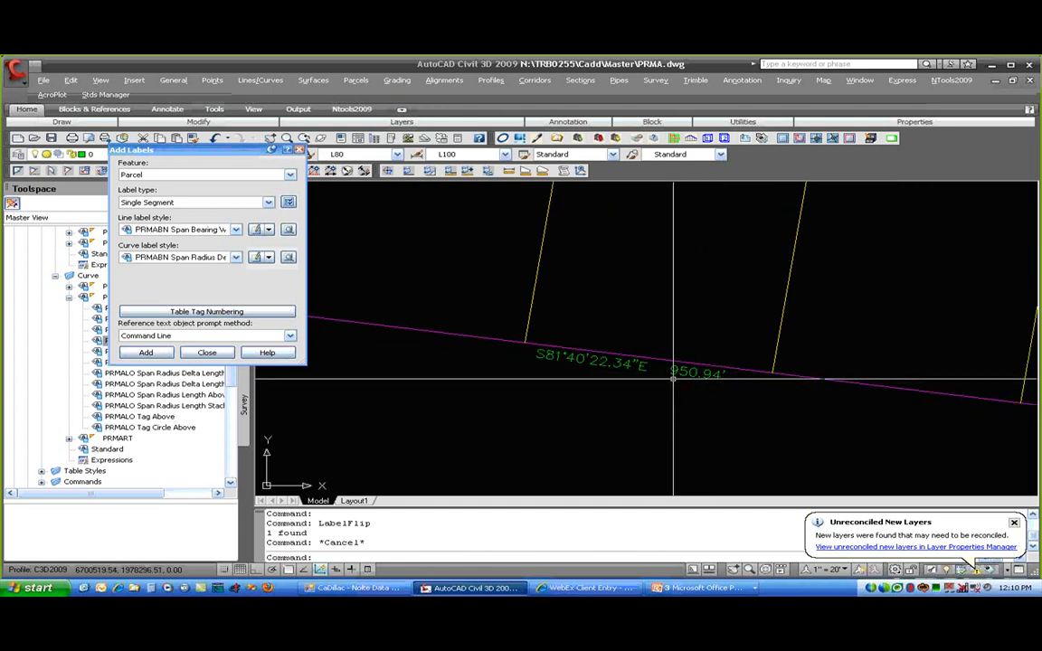
scroll(673, 378, down, 4)
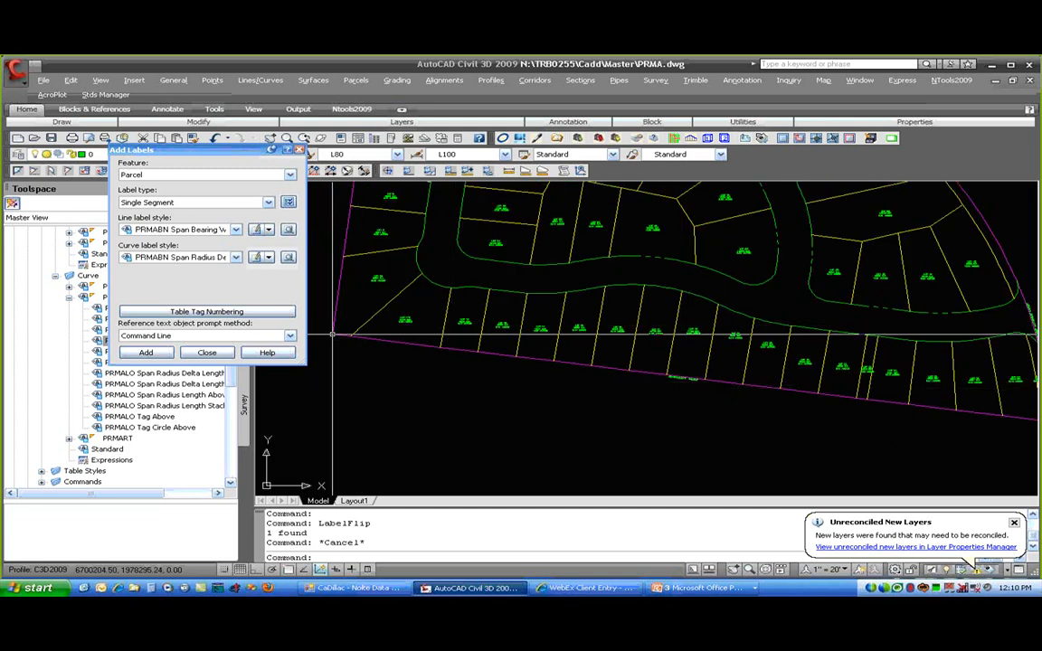
middle_drag(855, 427, 710, 403)
scroll(579, 345, up, 8)
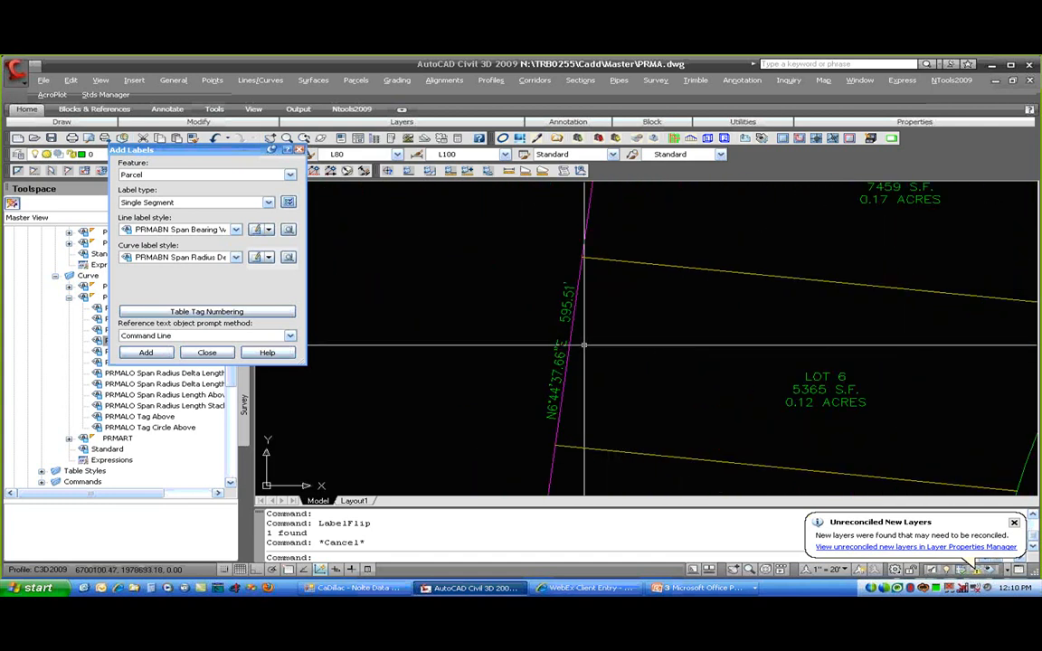
click(556, 345)
right_click(540, 347)
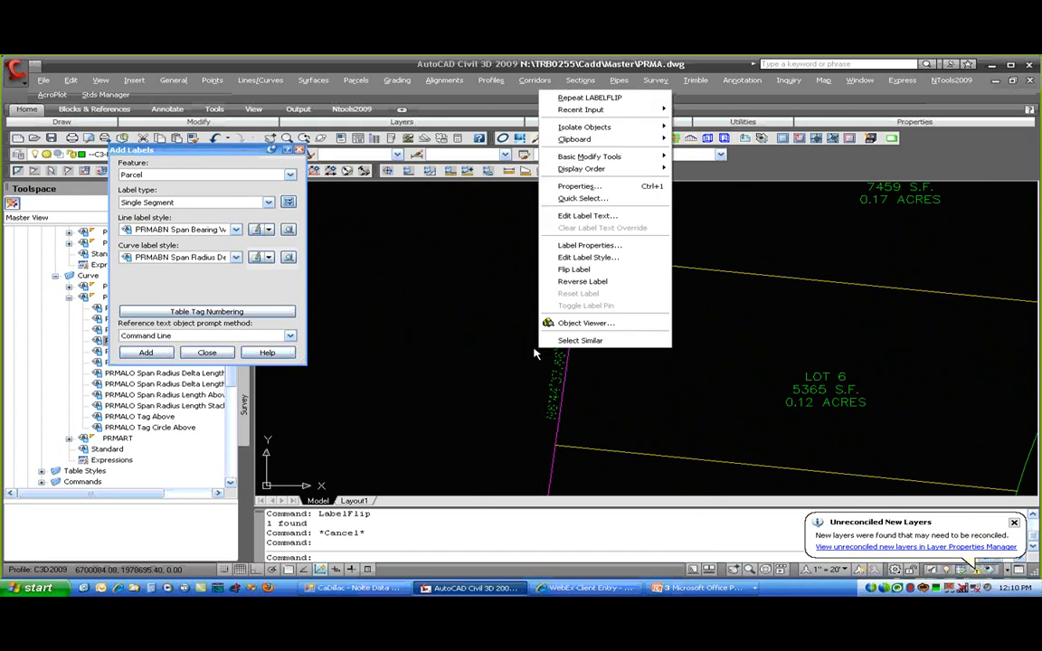
click(553, 268)
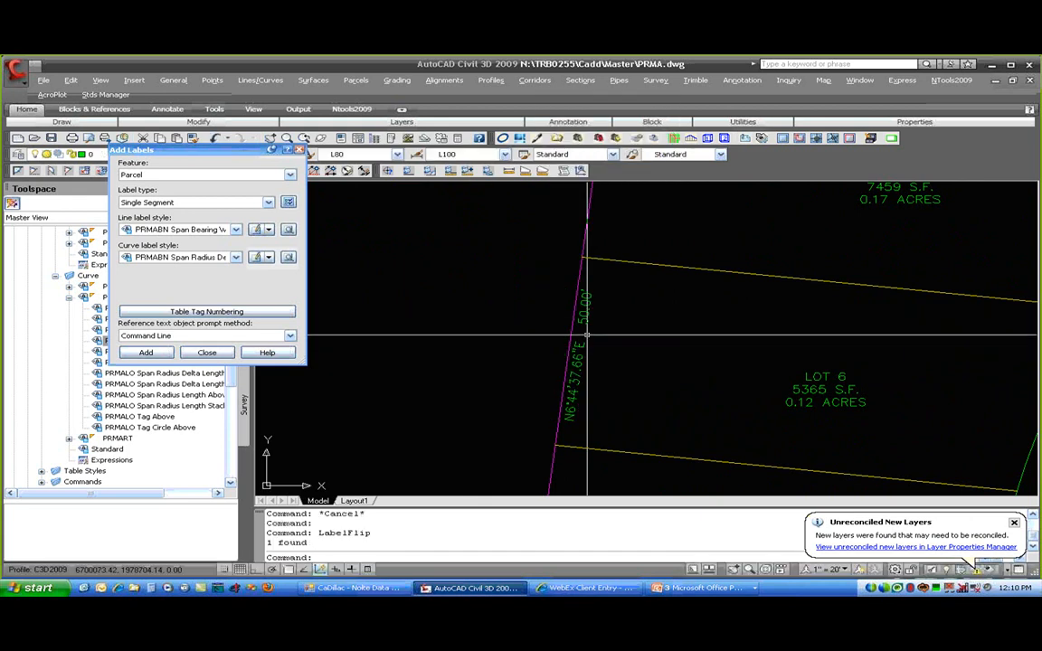
click(586, 305)
right_click(601, 310)
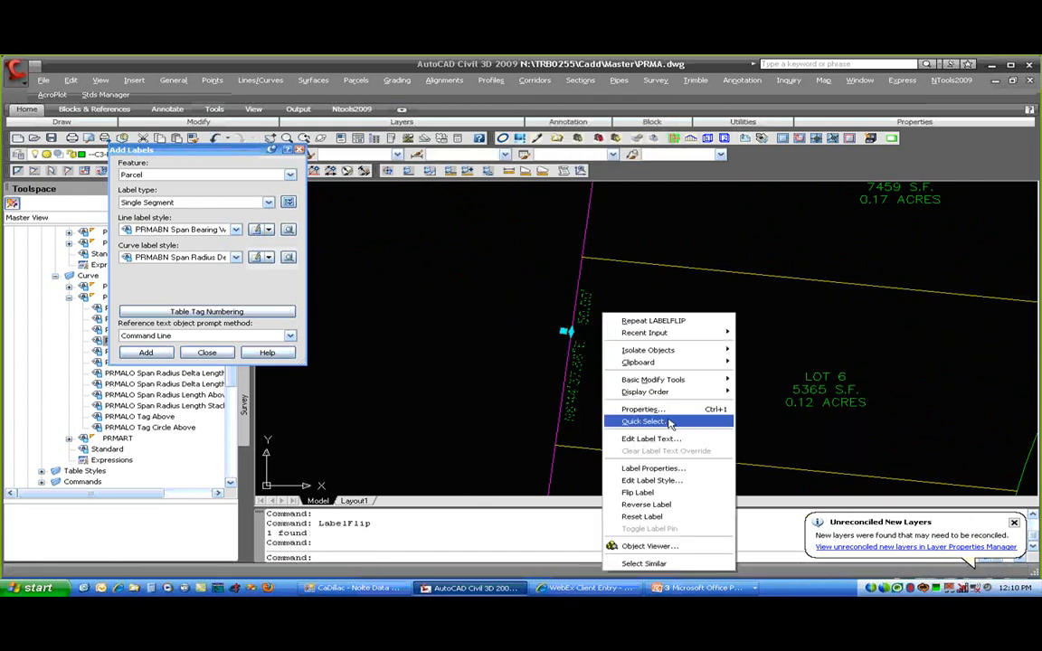
click(701, 496)
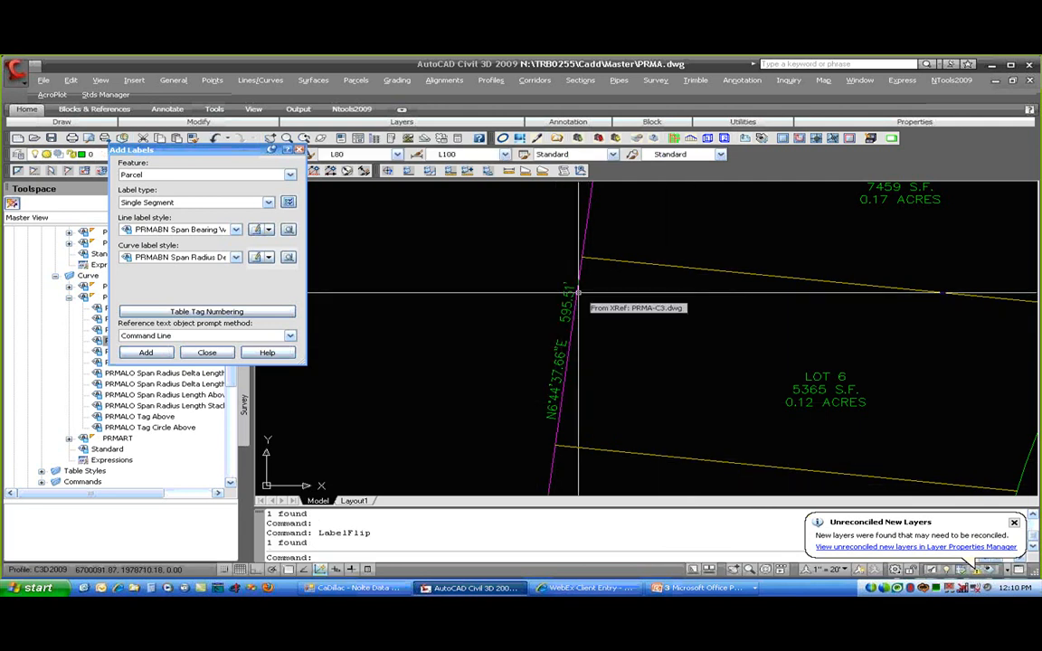
scroll(577, 291, down, 5)
scroll(600, 276, down, 4)
scroll(601, 276, up, 1)
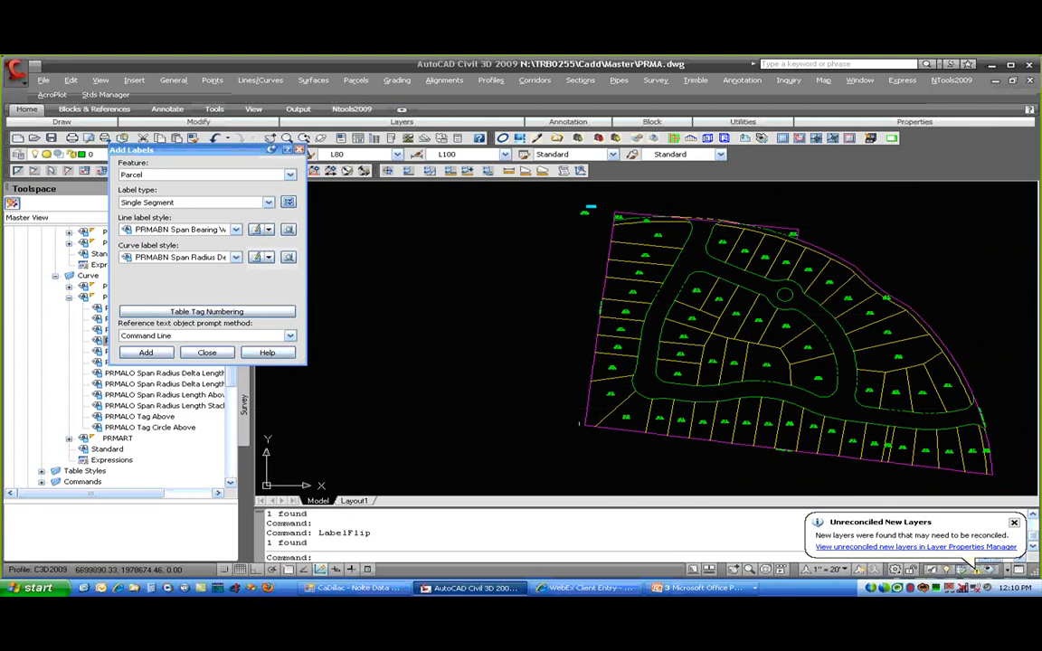
- Pan to Lots 10–15 along the boundary and open the Add Labels line style list
scroll(588, 271, up, 5)
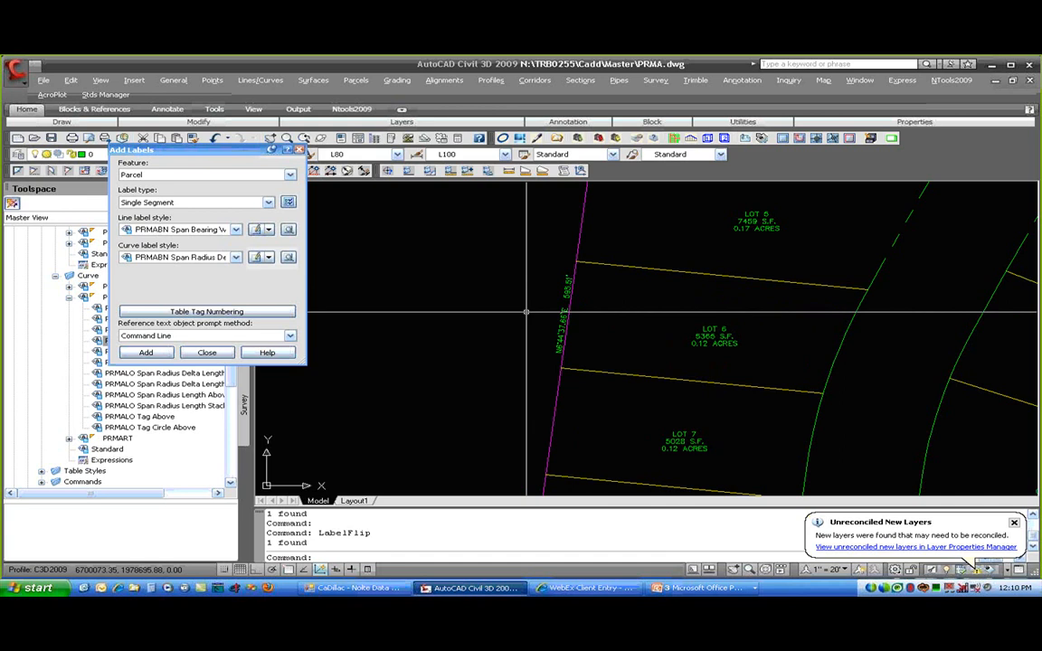
middle_drag(493, 372, 456, 221)
mouse_move(546, 433)
middle_down()
mouse_move(524, 361)
mouse_move(522, 210)
middle_up()
middle_drag(303, 429, 342, 260)
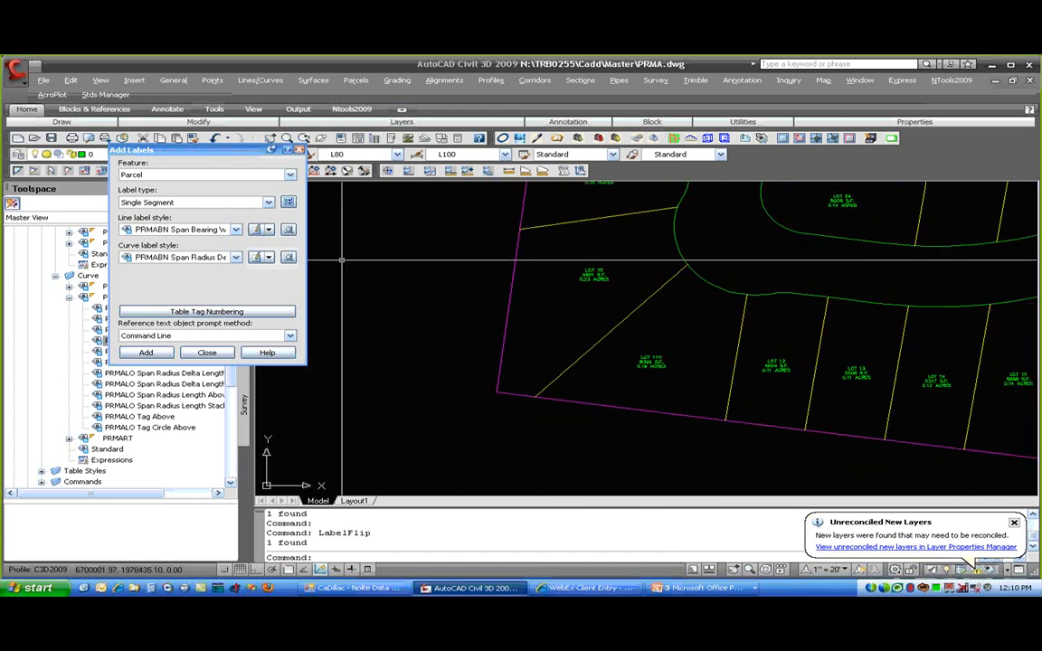
click(204, 230)
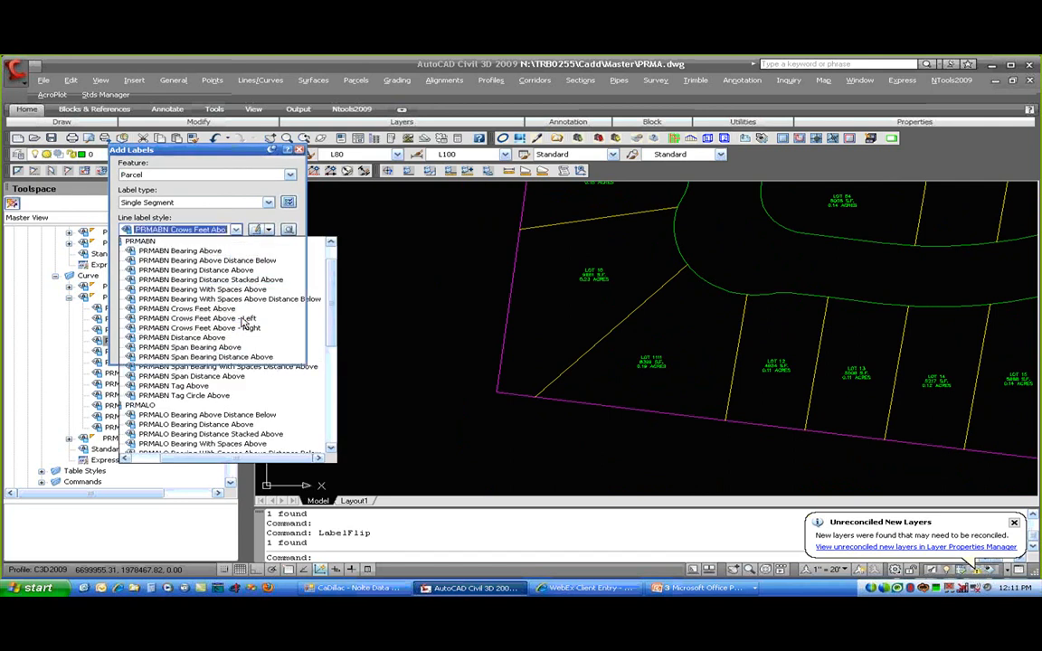
- Place PRMABN Crows Feet Above labels on the boundary lines at the subdivision corners
click(243, 322)
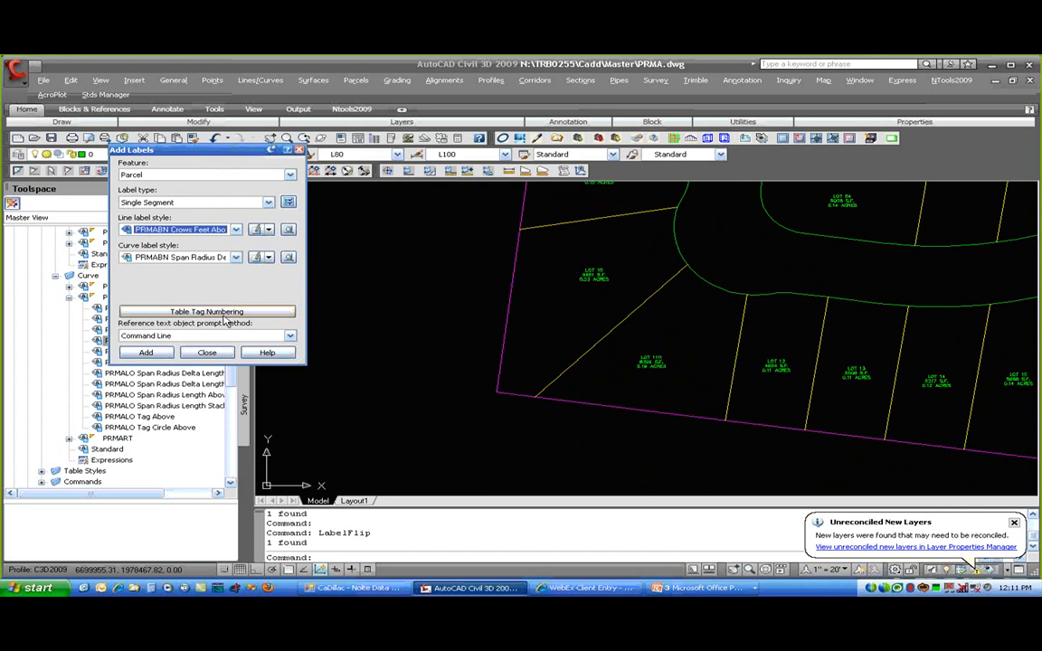
click(510, 395)
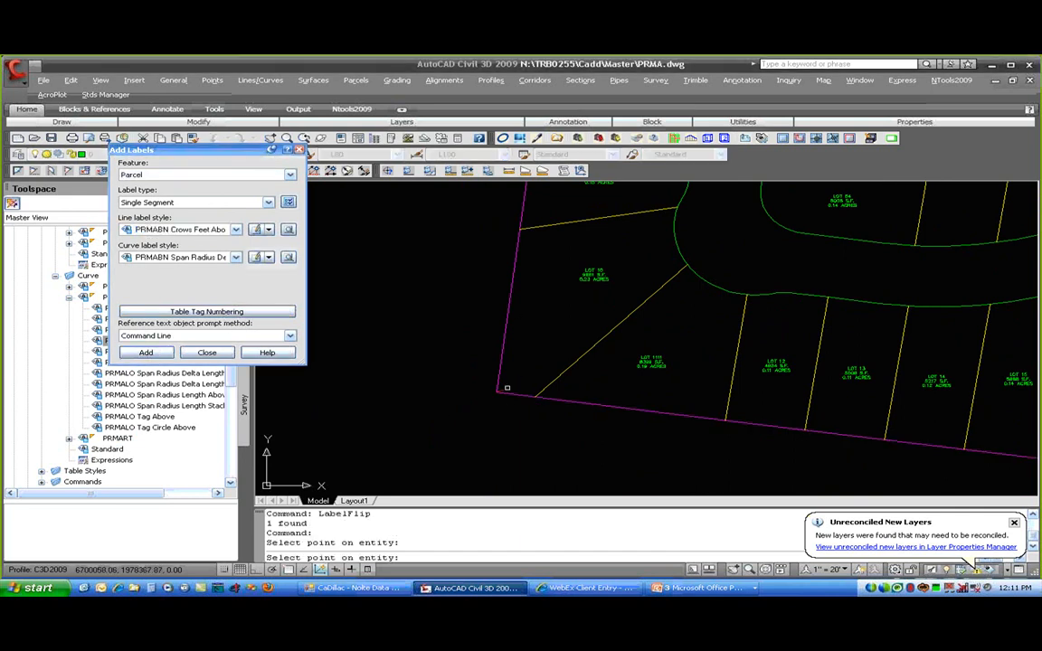
click(498, 383)
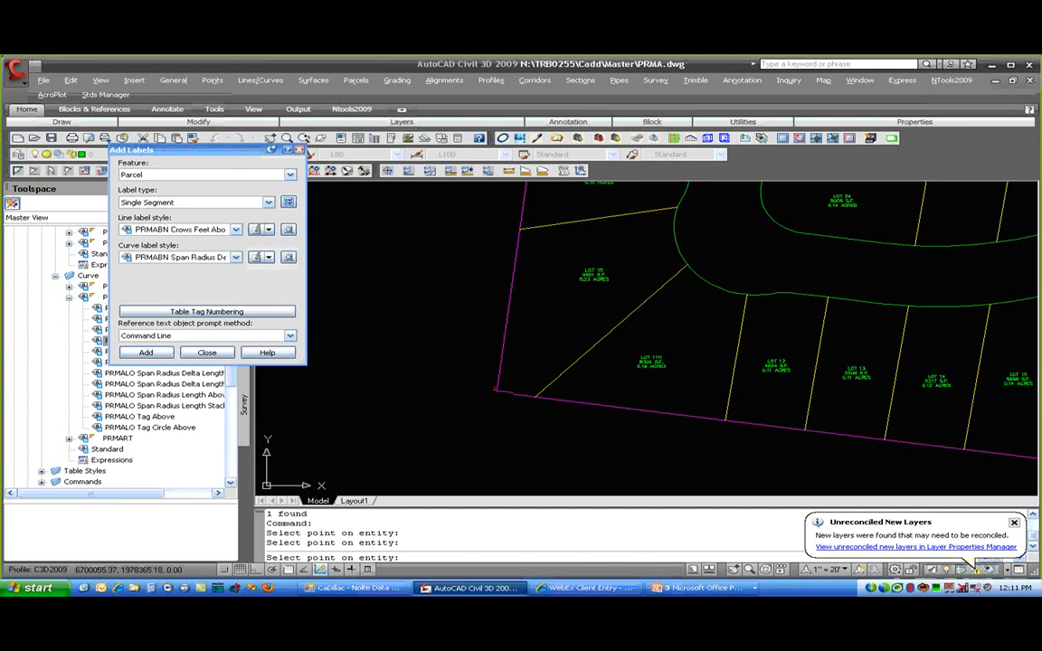
scroll(495, 389, up, 4)
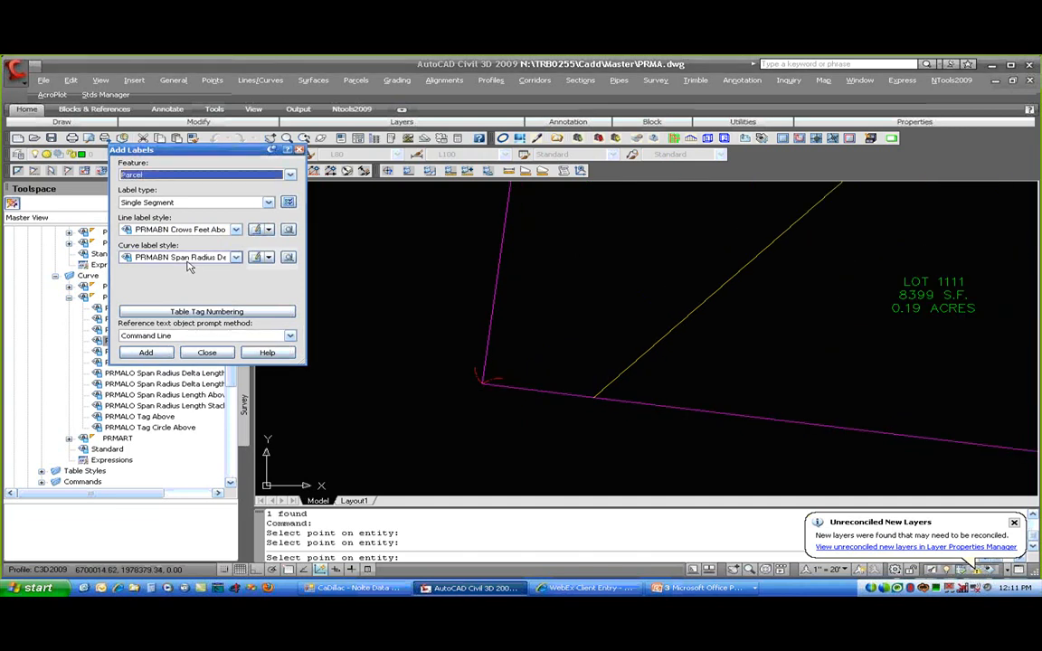
click(178, 229)
click(194, 318)
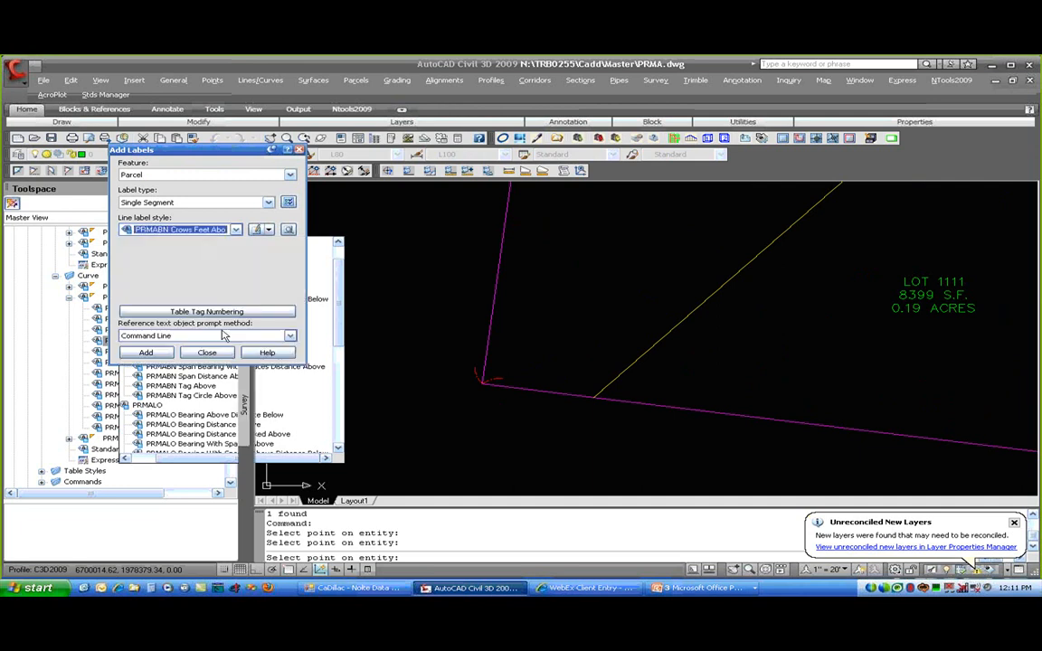
scroll(839, 428, down, 4)
middle_drag(838, 427, 395, 304)
scroll(403, 290, up, 4)
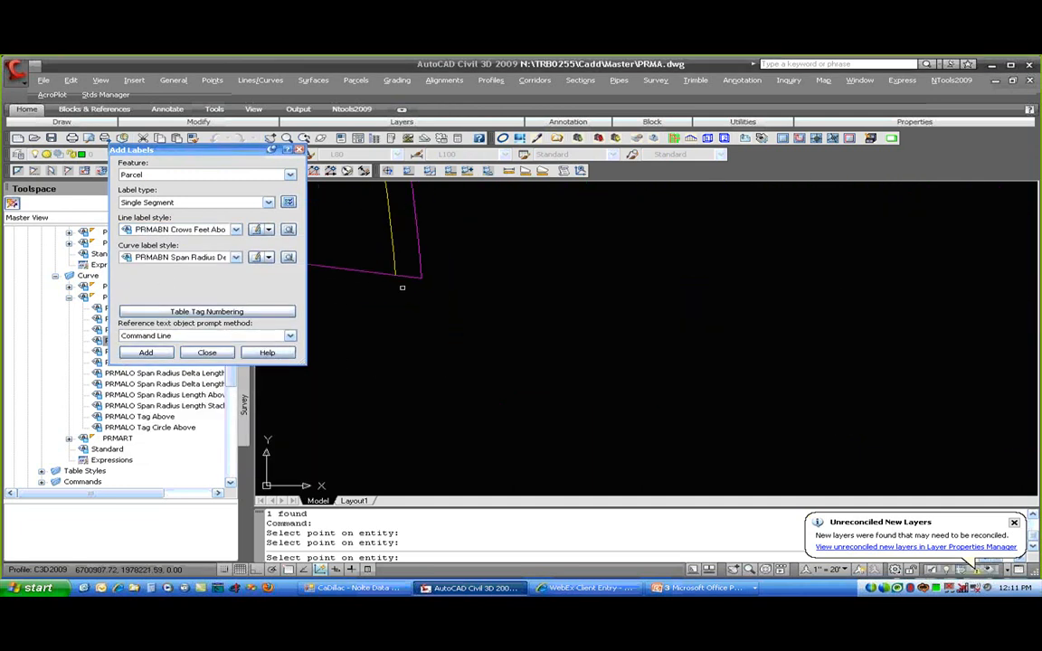
scroll(379, 307, down, 5)
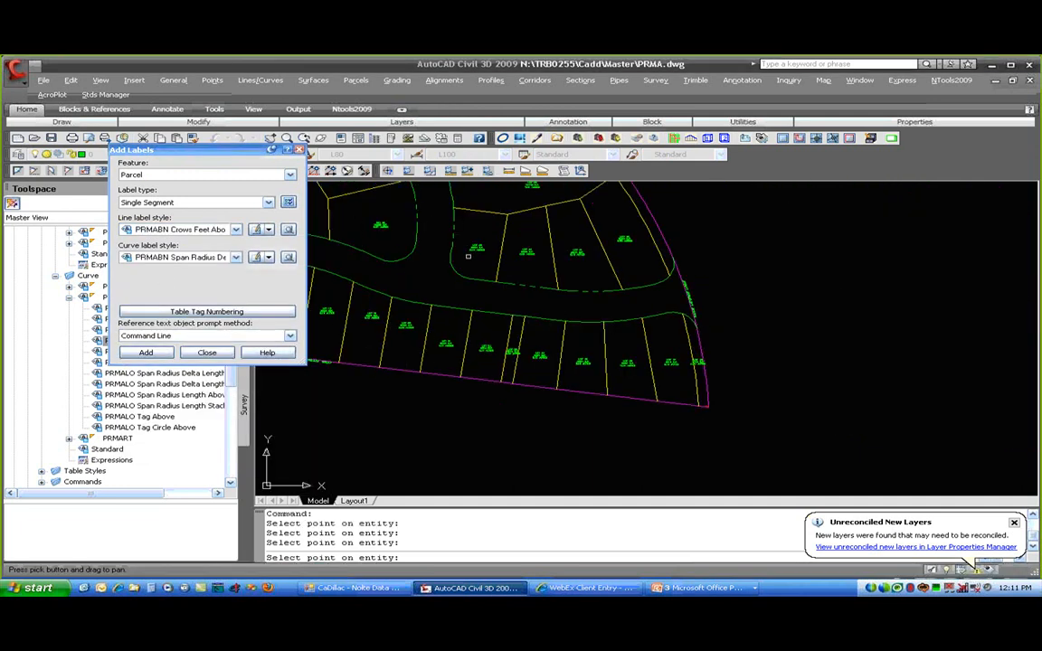
middle_drag(378, 307, 627, 425)
scroll(462, 273, up, 3)
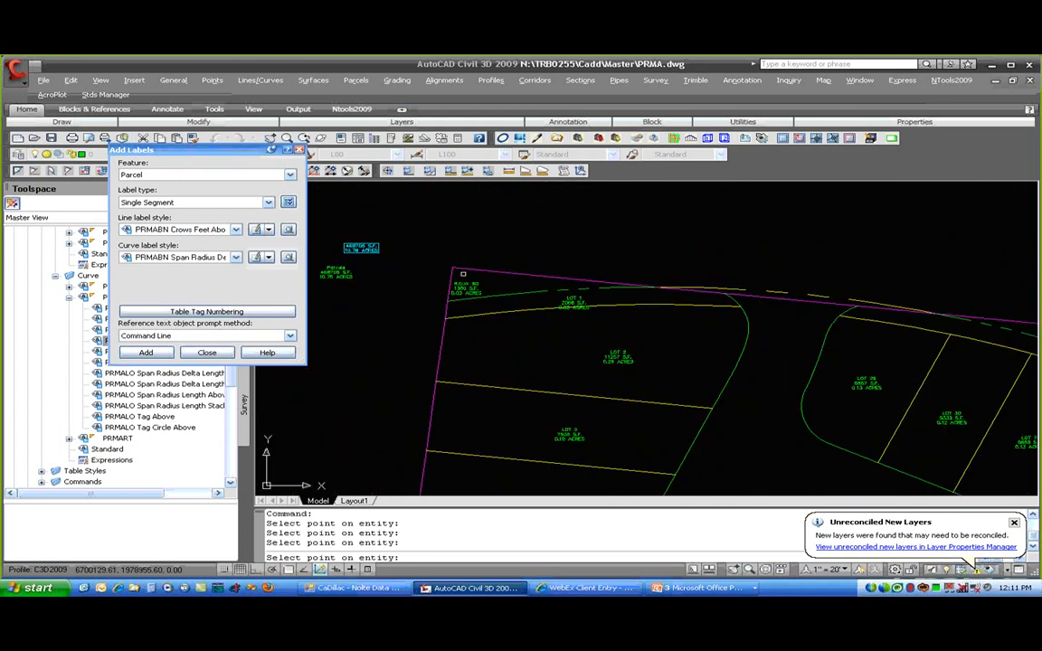
key(Return)
- Flip the crows-feet label at the Lot 1111 corner to the other side
mouse_move(481, 408)
middle_down()
mouse_move(501, 209)
mouse_move(497, 342)
middle_up()
scroll(507, 361, up, 8)
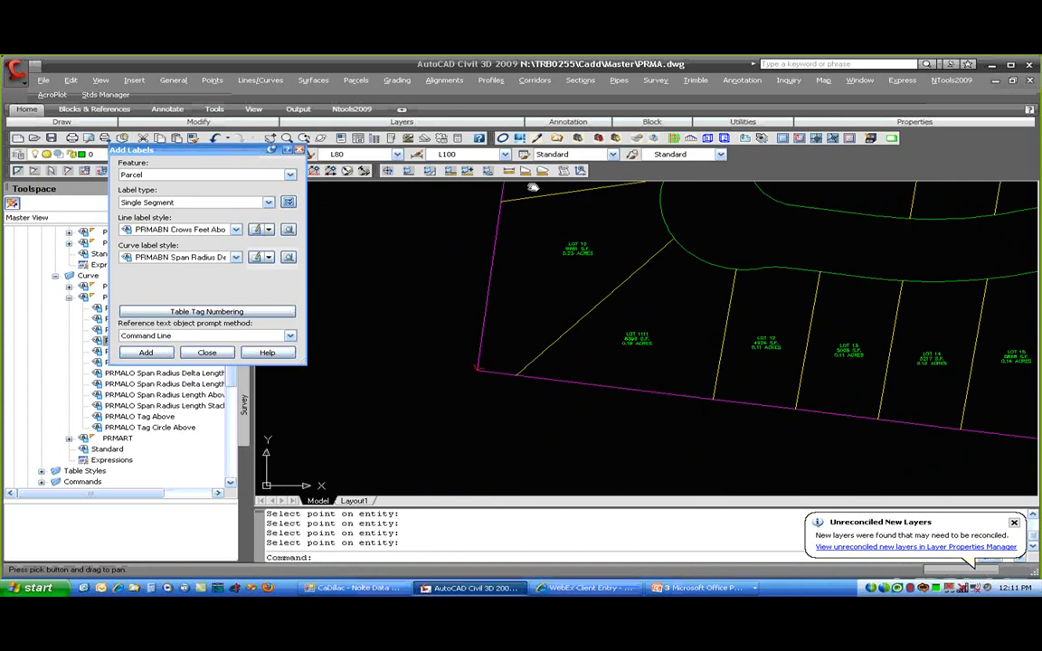
click(520, 282)
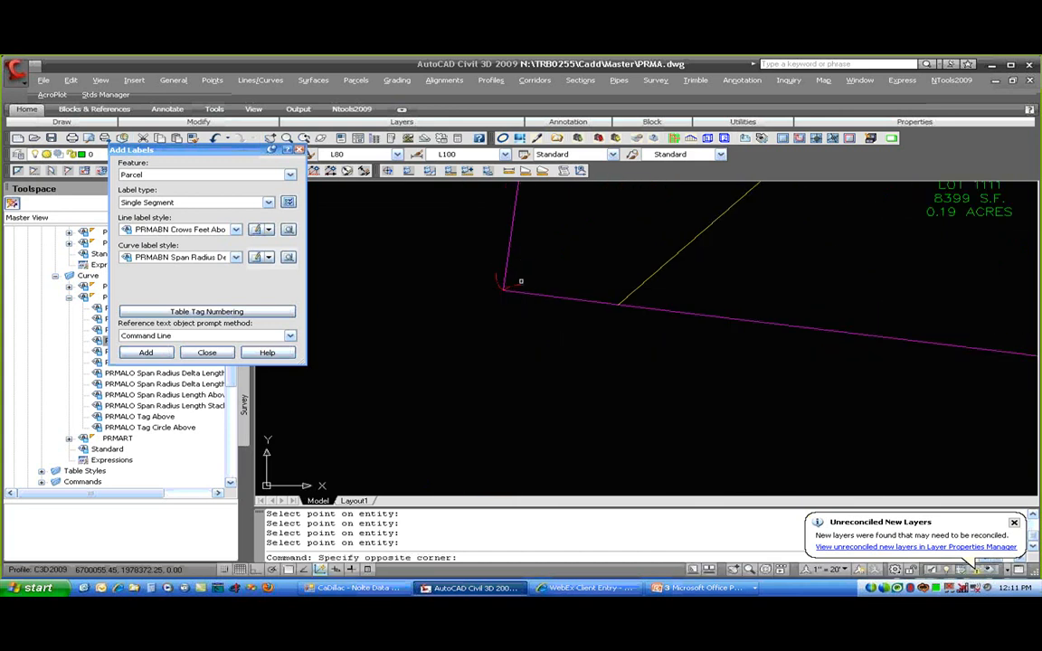
click(538, 289)
right_click(537, 276)
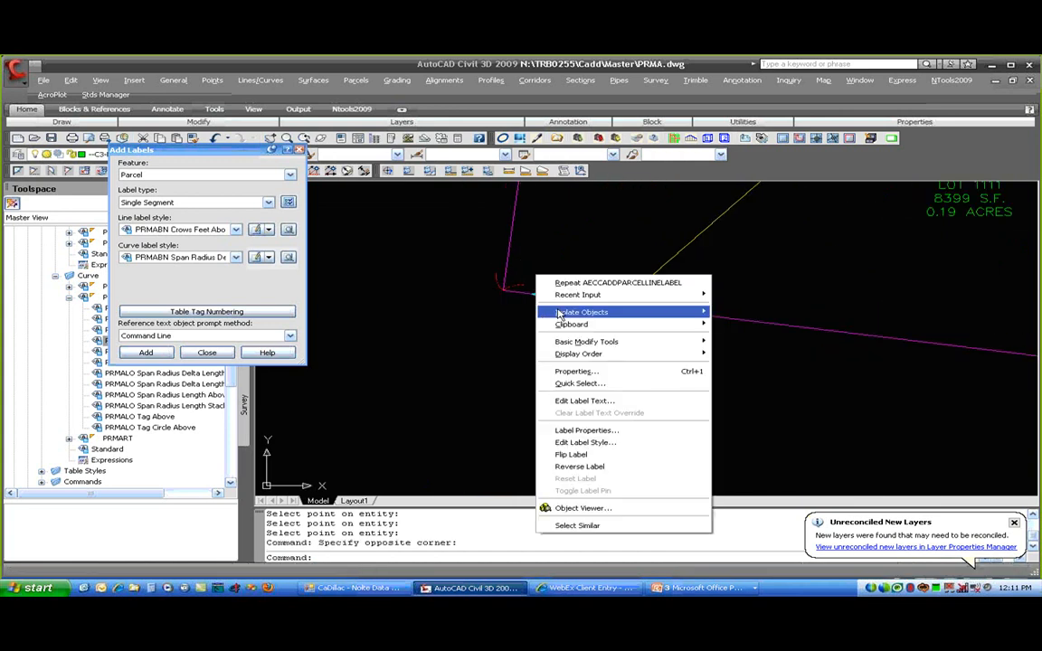
click(610, 457)
- Follow the boundary to the far corner and reset its crows-feet label to default placement
mouse_move(707, 379)
middle_down()
mouse_move(669, 361)
mouse_move(257, 303)
middle_up()
middle_drag(738, 354, 86, 302)
middle_drag(826, 376, 386, 319)
scroll(365, 319, down, 2)
middle_drag(791, 363, 92, 284)
middle_drag(731, 396, 105, 325)
middle_drag(991, 389, 749, 362)
scroll(749, 360, up, 4)
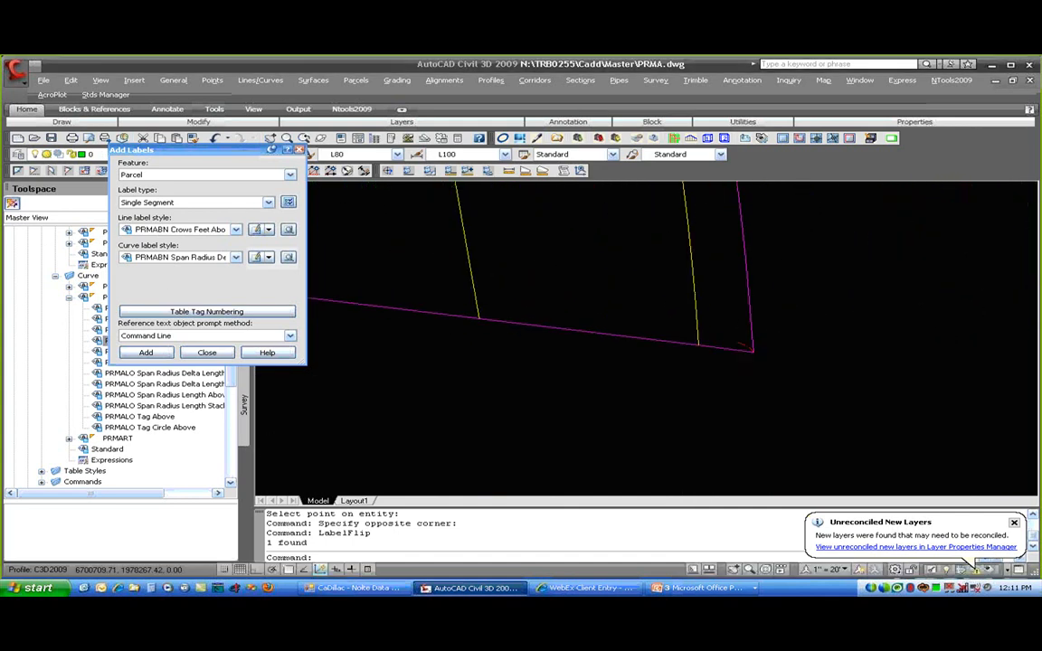
click(742, 335)
right_click(753, 342)
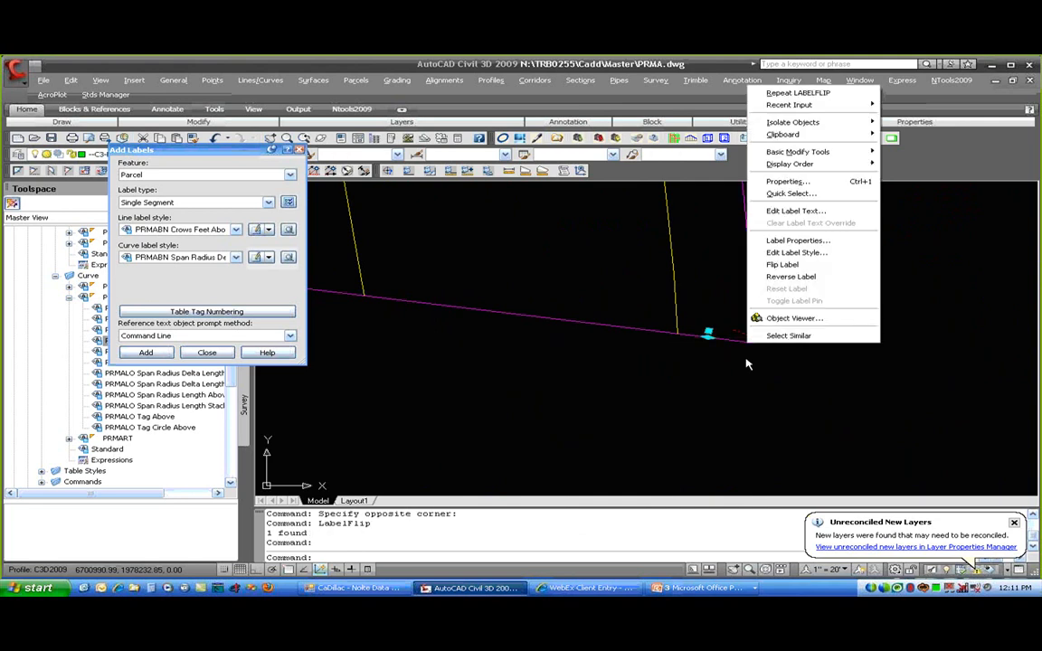
click(800, 273)
key(Escape)
key(Escape)
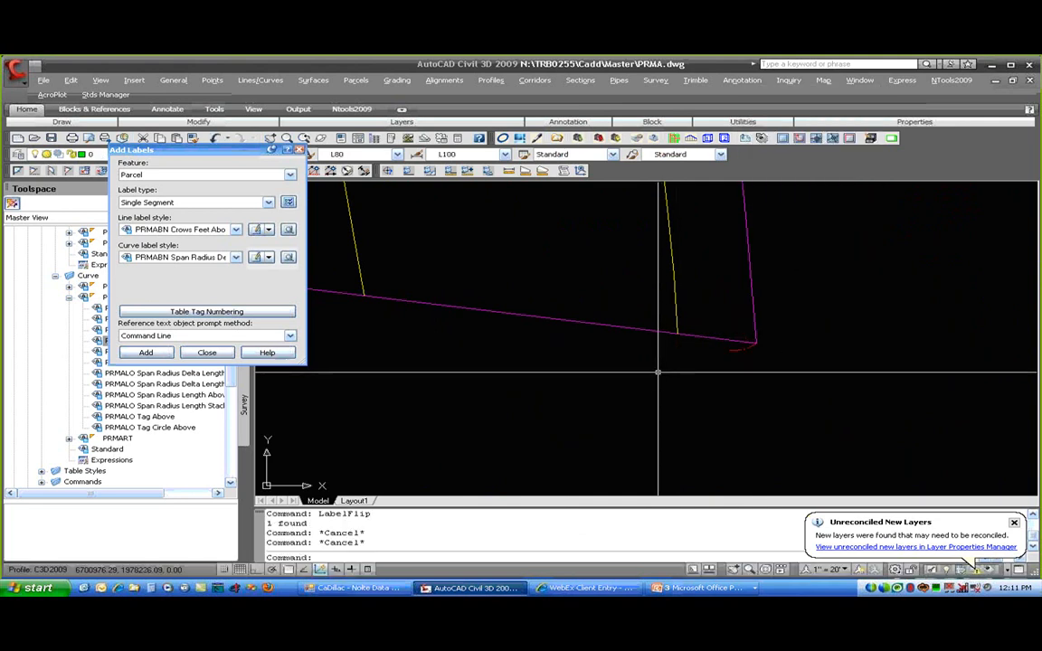
scroll(658, 371, down, 4)
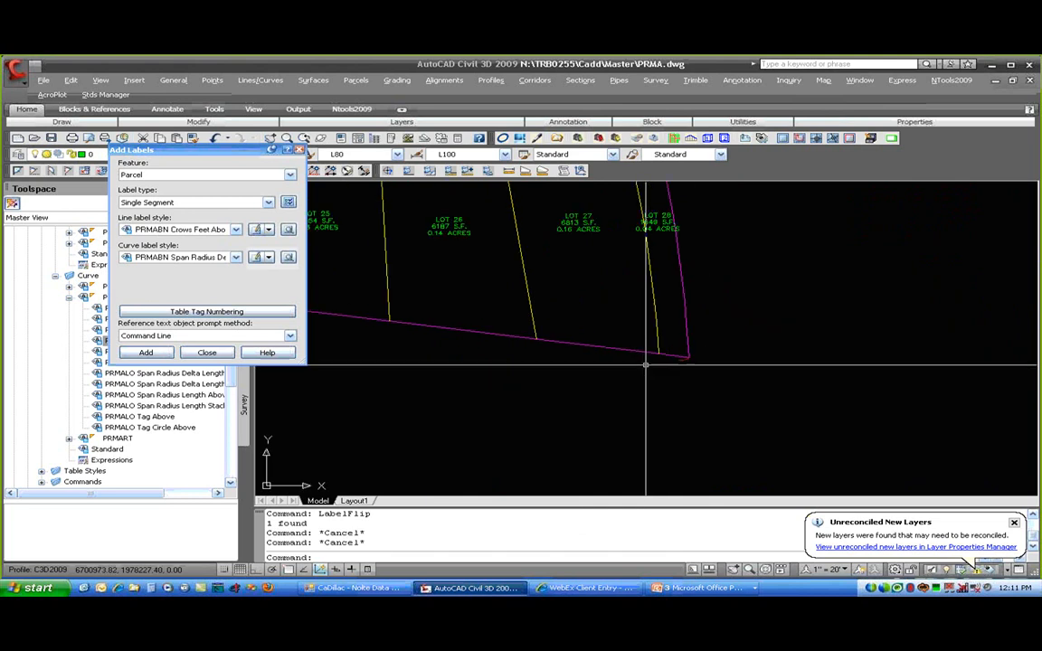
scroll(646, 364, down, 2)
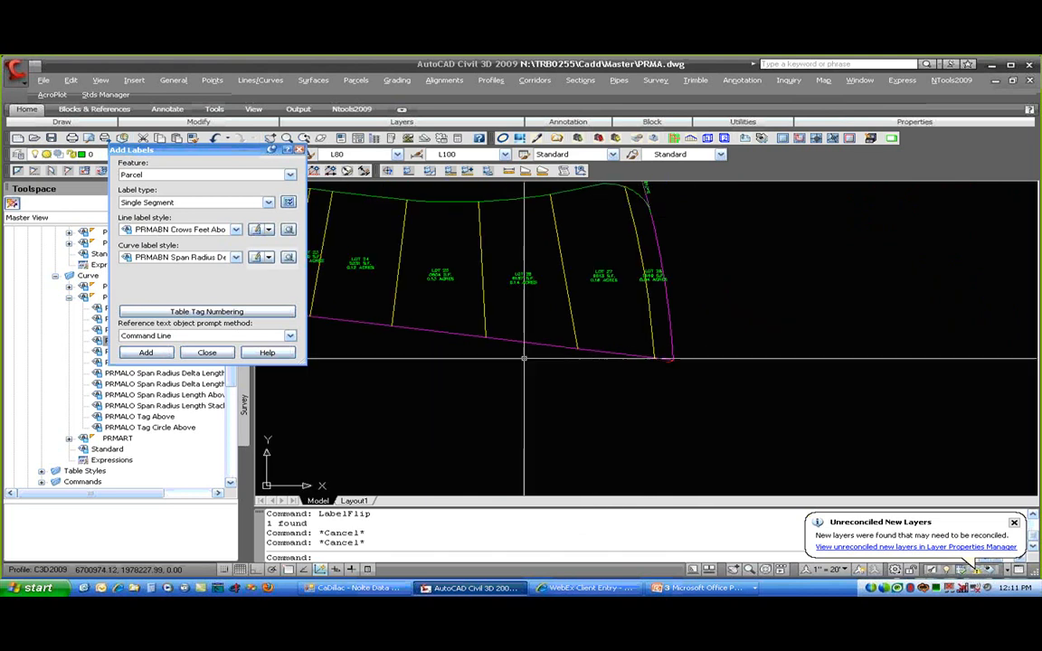
- Set the line label style to PRMART Span Bearing Distance Above
click(234, 229)
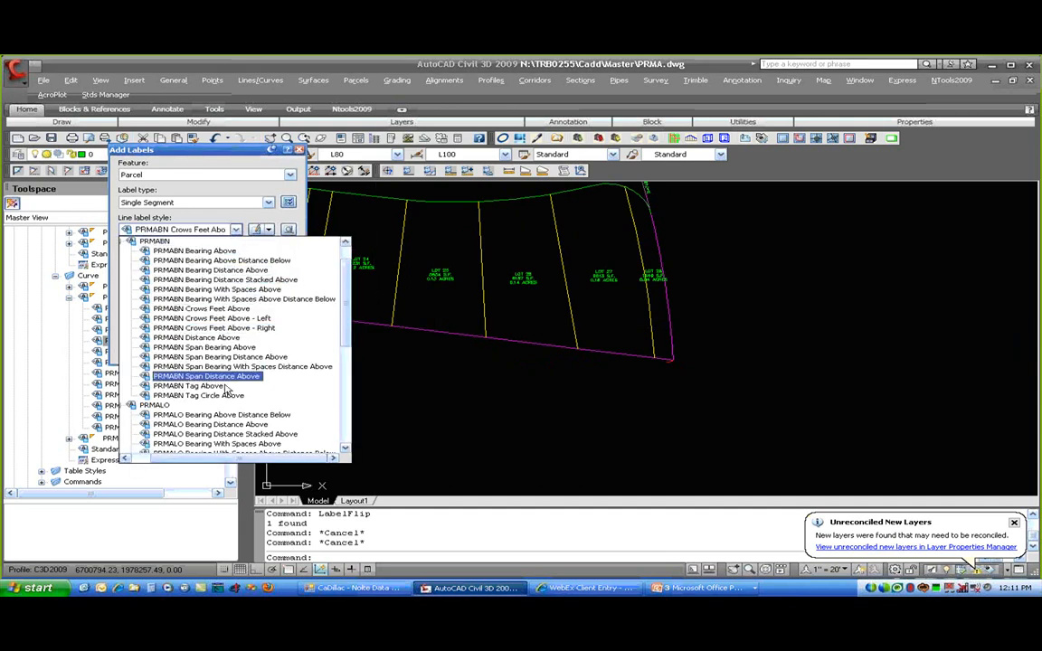
click(206, 377)
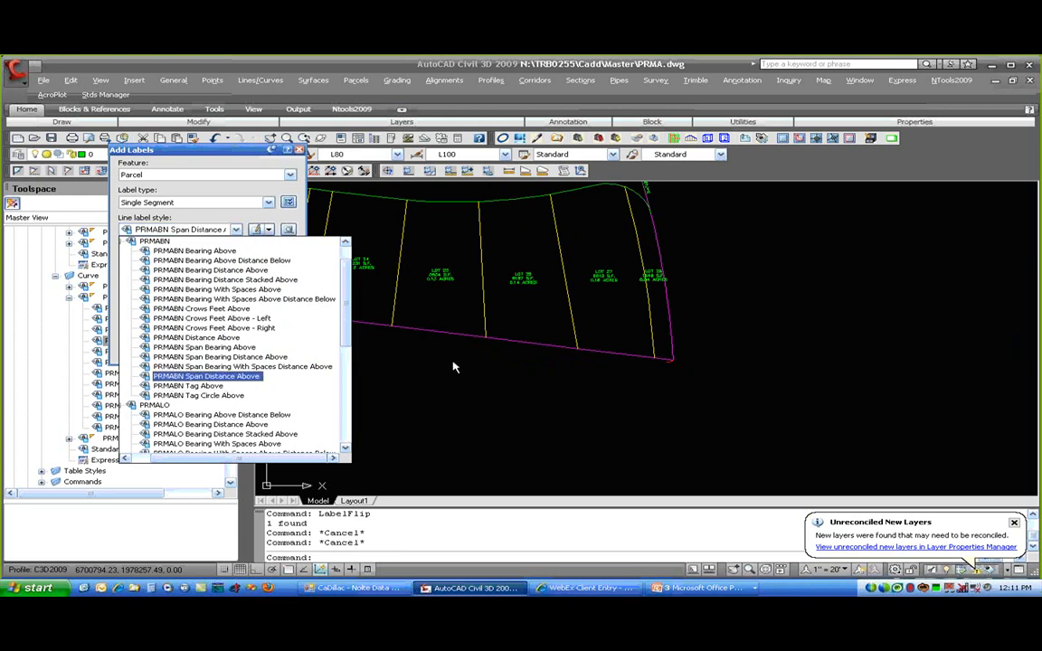
click(305, 385)
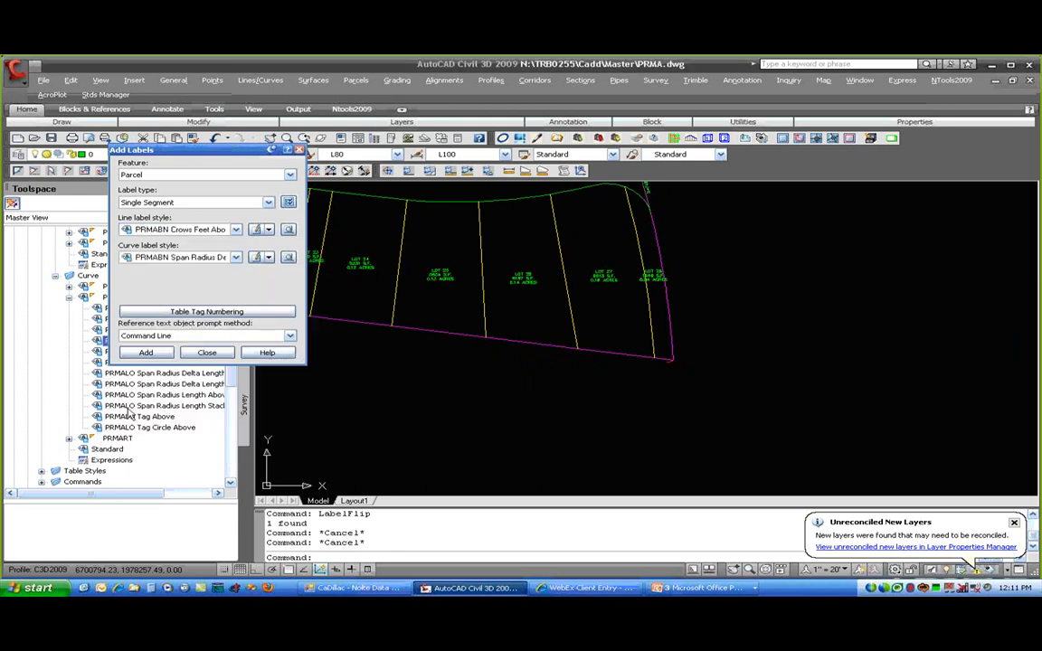
click(212, 229)
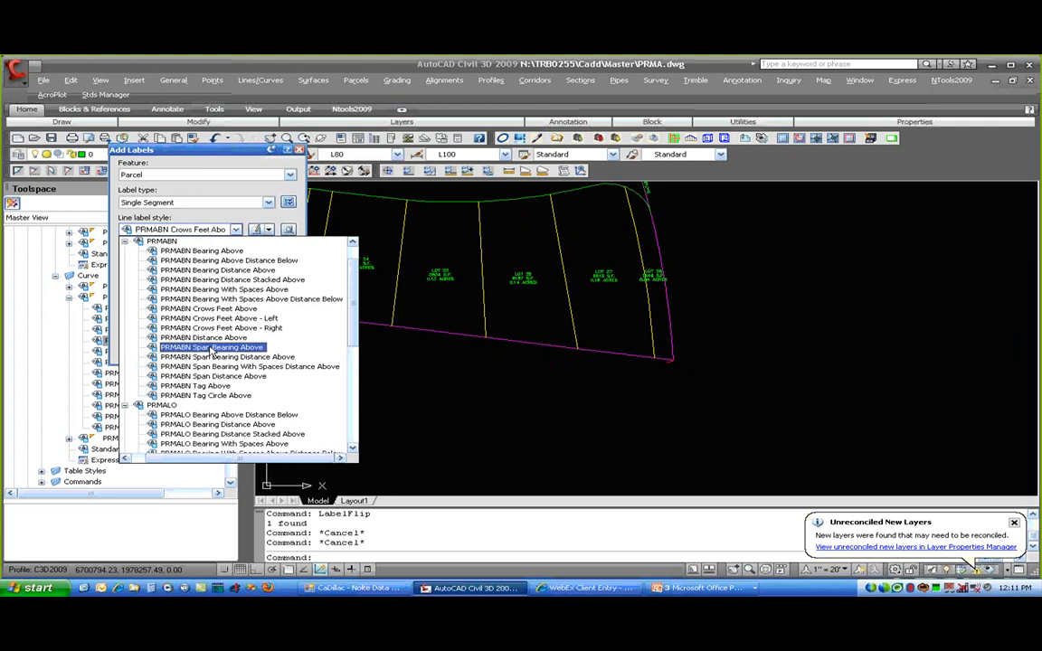
scroll(209, 353, down, 8)
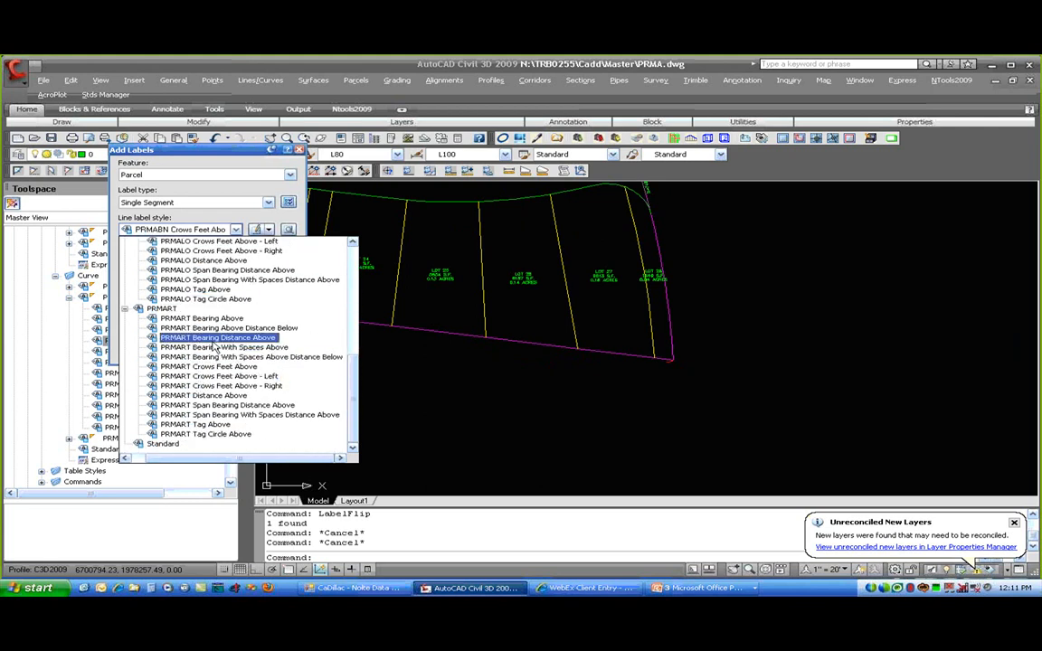
click(217, 405)
- Set the curve label style to PRMART Span Radius Delta Length Stacked Above
click(234, 257)
scroll(192, 412, down, 2)
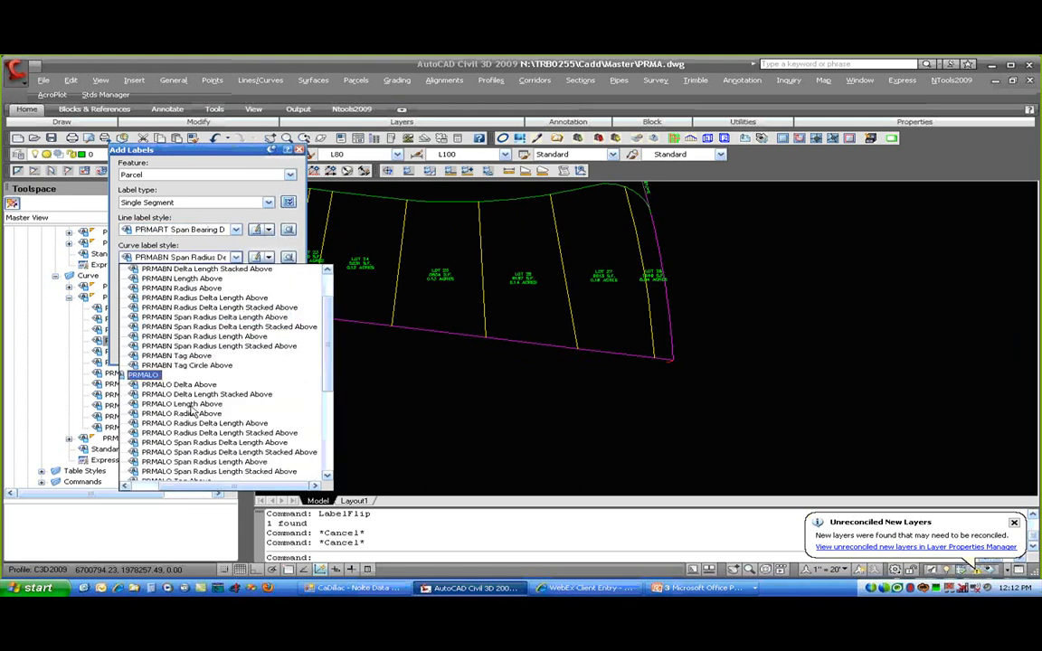
scroll(192, 411, down, 6)
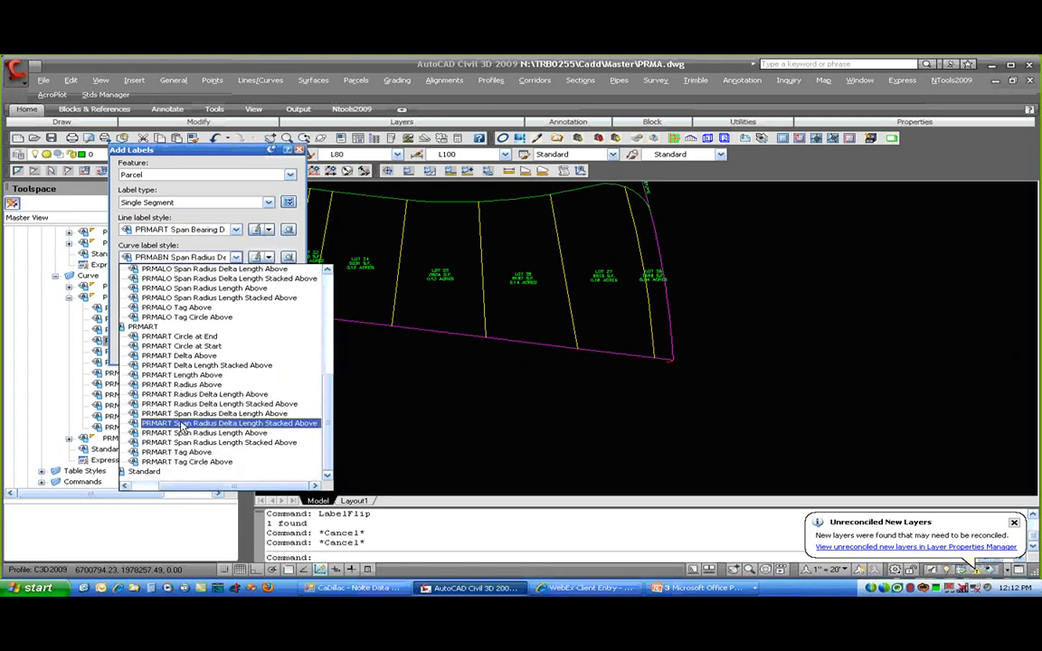
click(182, 424)
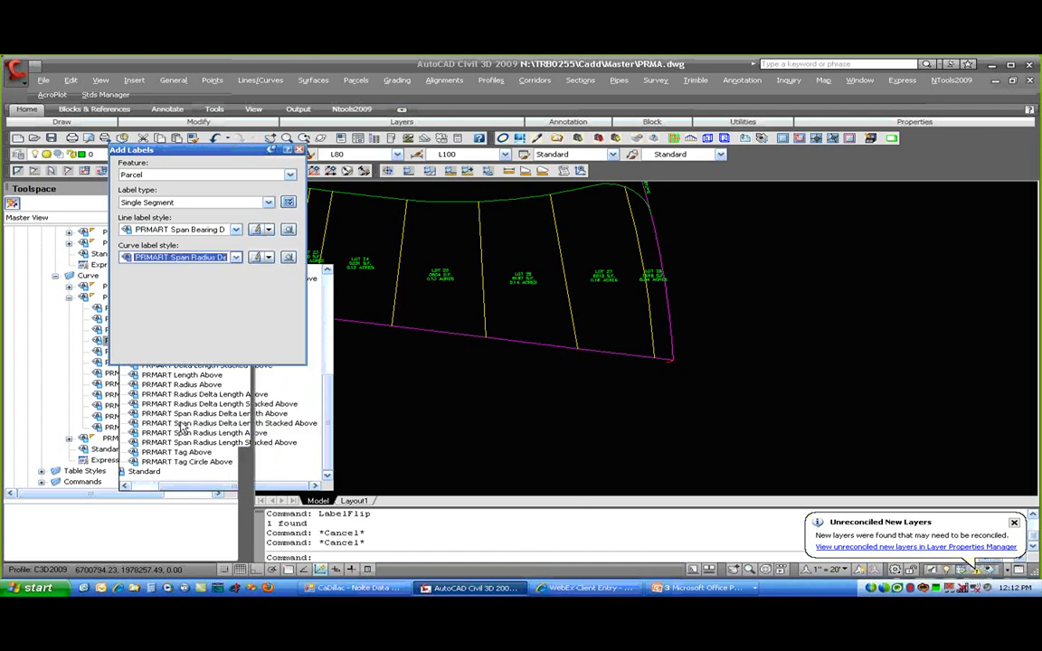
- Start adding labels and bring the subdivision's lots into view
click(145, 352)
mouse_move(393, 270)
middle_down()
mouse_move(499, 368)
mouse_move(642, 430)
middle_up()
scroll(643, 430, down, 5)
middle_drag(353, 331, 517, 379)
scroll(514, 377, up, 2)
scroll(435, 412, up, 4)
- Label the road curves, arc and straight lines near Lot 54, then select a curve label for editing
click(427, 408)
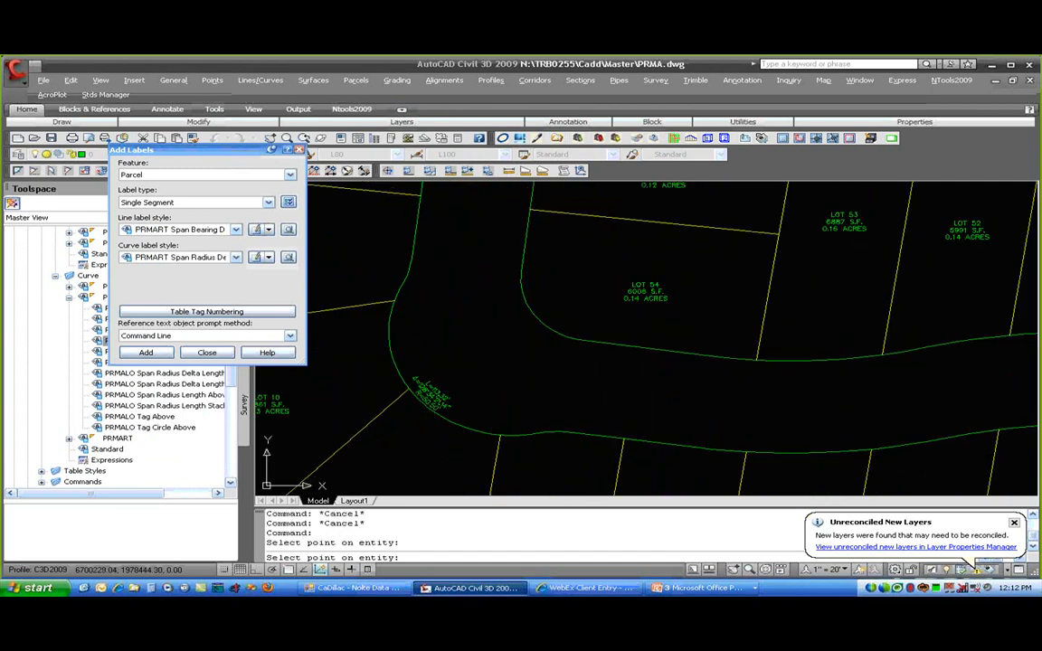
click(551, 432)
click(648, 443)
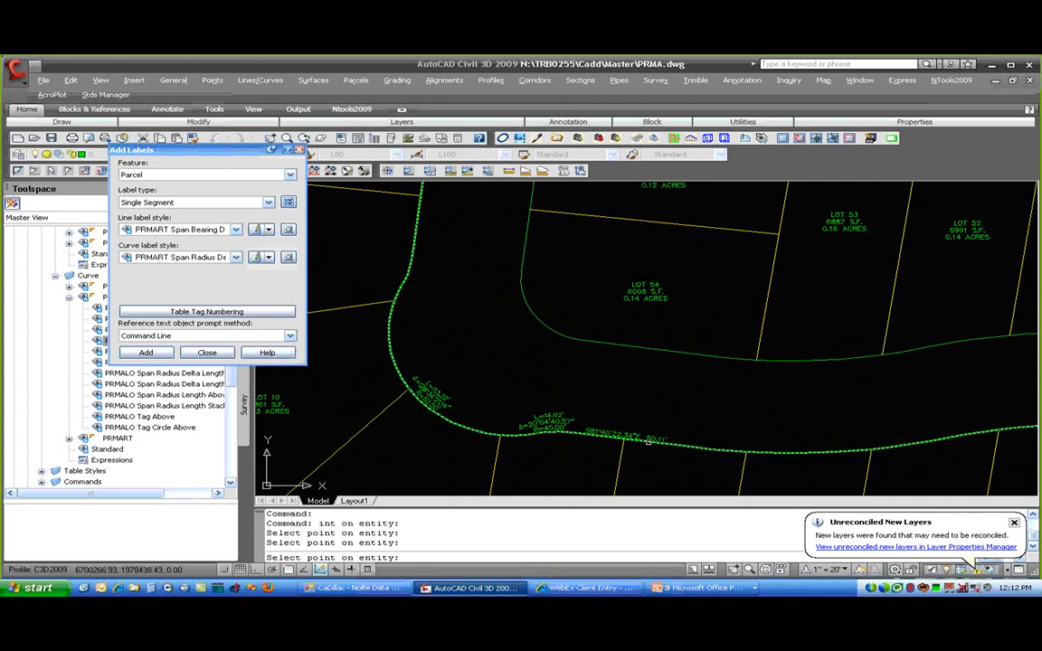
click(806, 450)
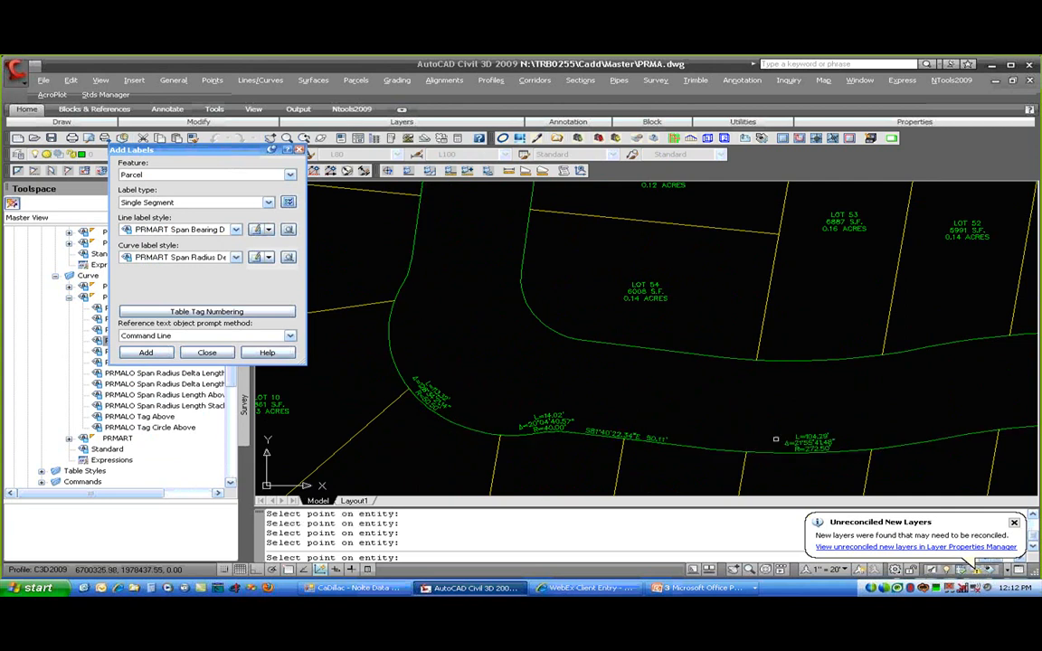
click(646, 359)
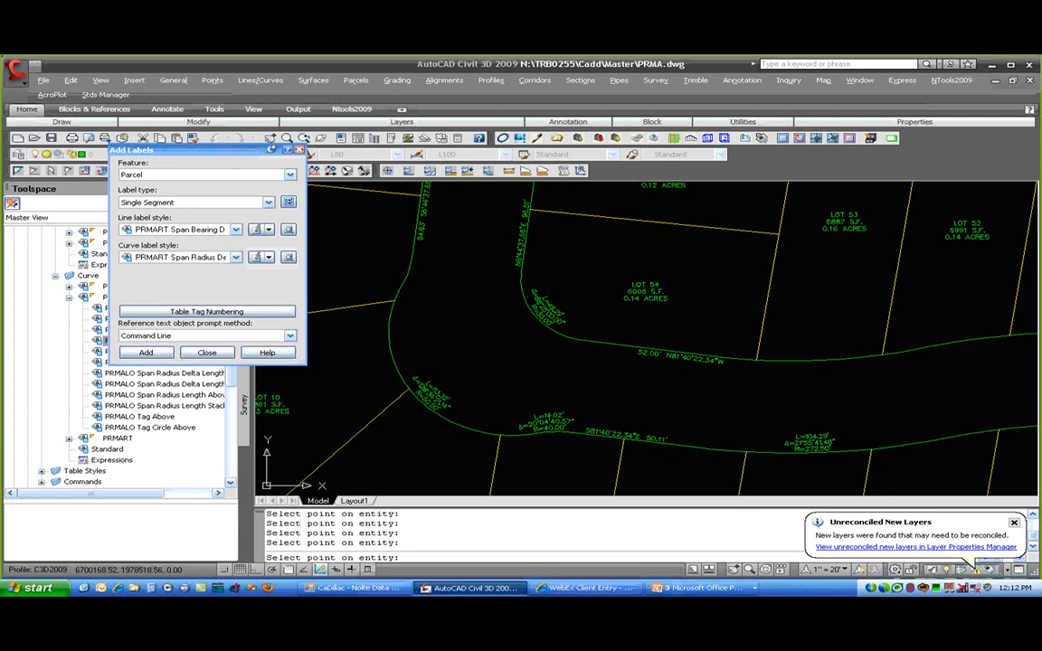
key(Return)
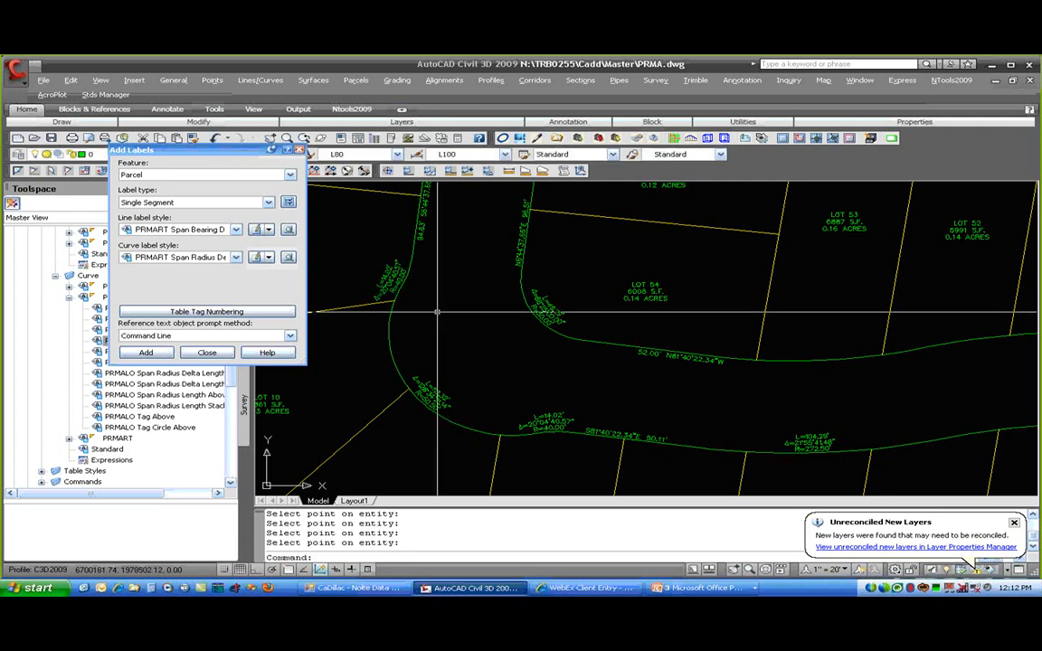
click(386, 278)
right_click(389, 278)
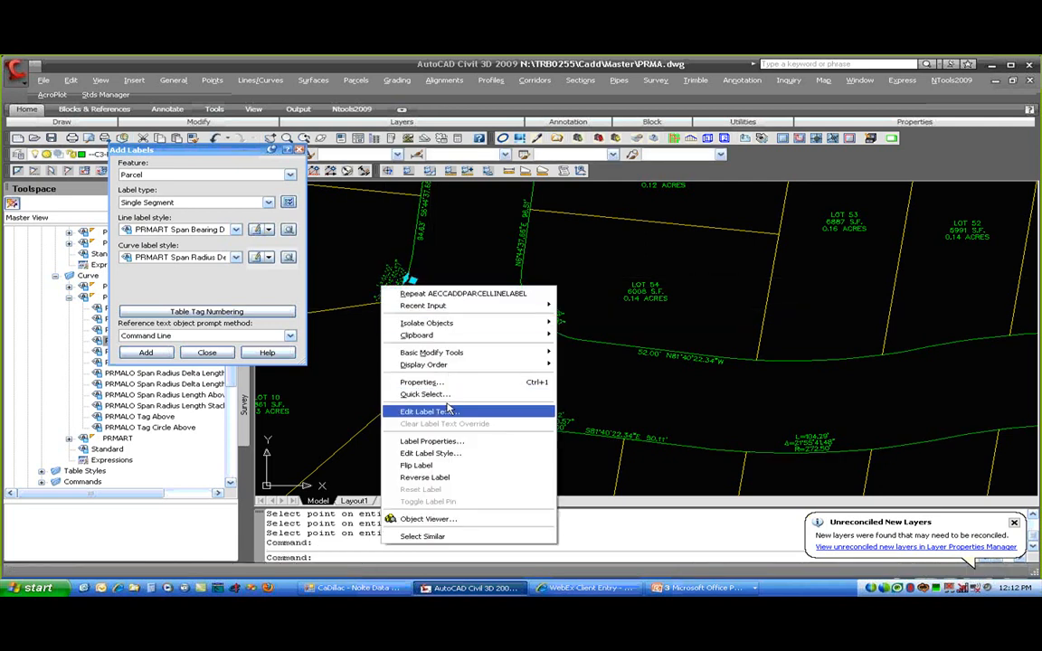
- Flip the curve labels at the road bend, including the LOT 54 label
click(470, 465)
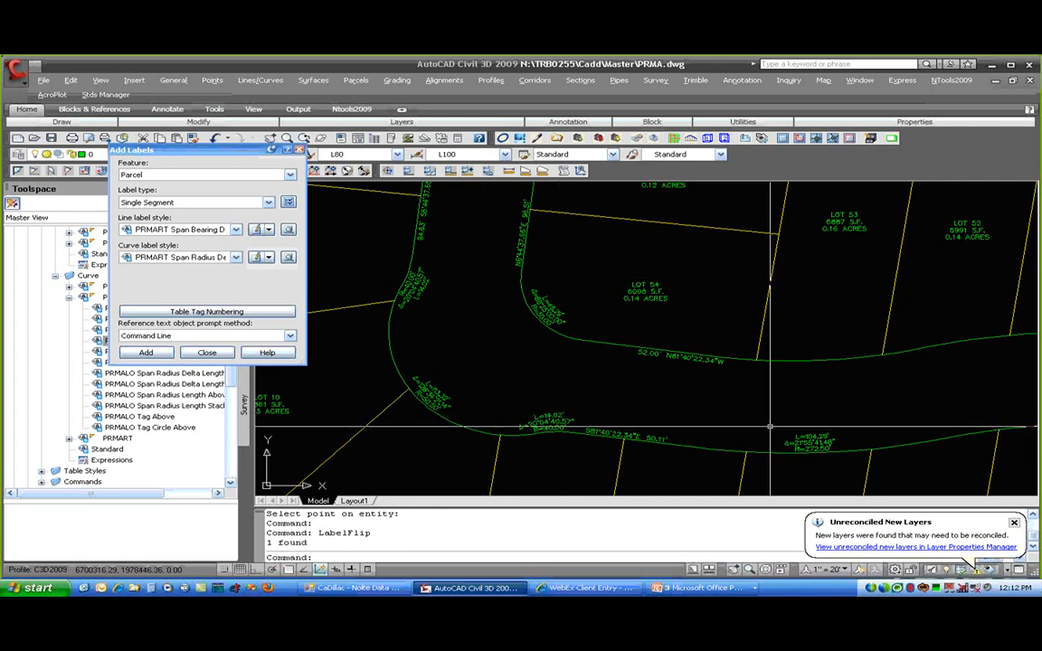
click(541, 313)
right_click(542, 312)
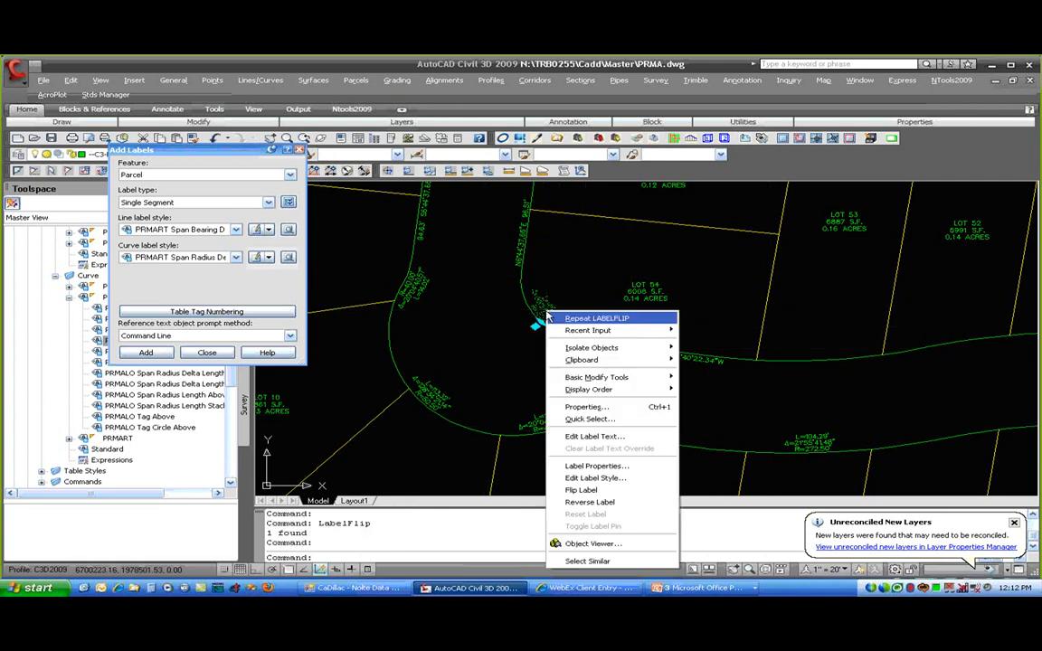
click(602, 494)
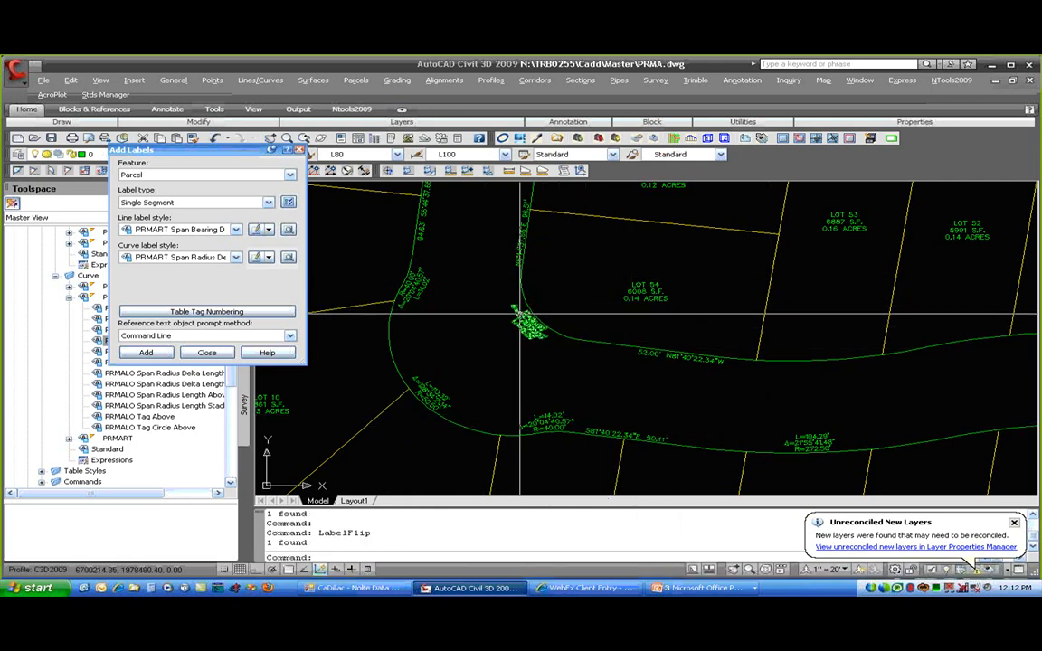
scroll(516, 297, up, 5)
mouse_move(787, 406)
middle_down()
mouse_move(578, 329)
mouse_move(295, 259)
middle_up()
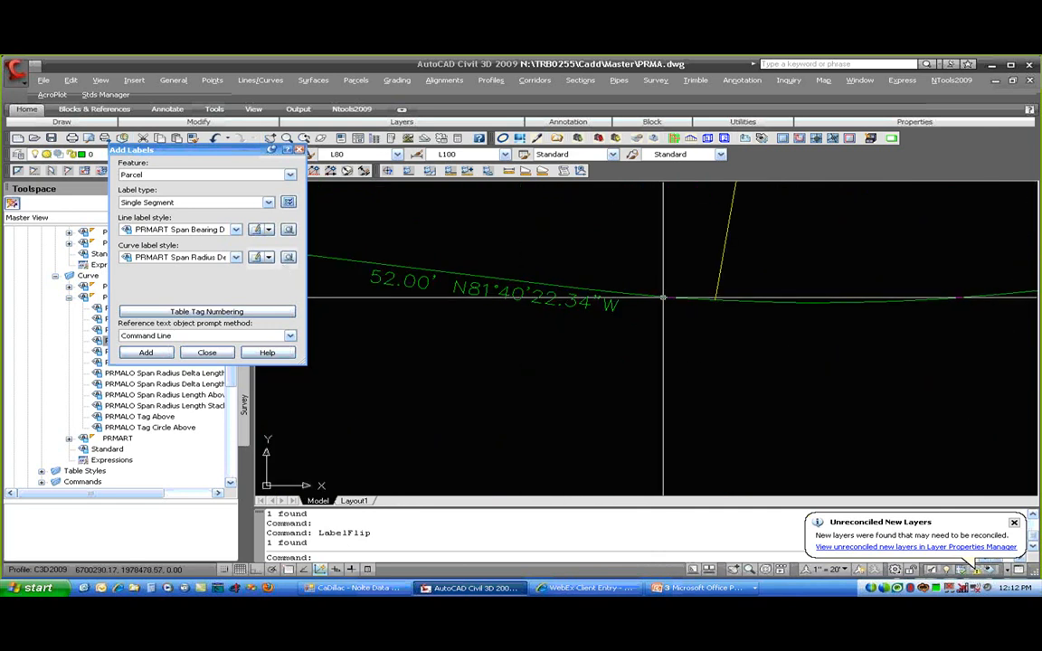
scroll(693, 336, down, 4)
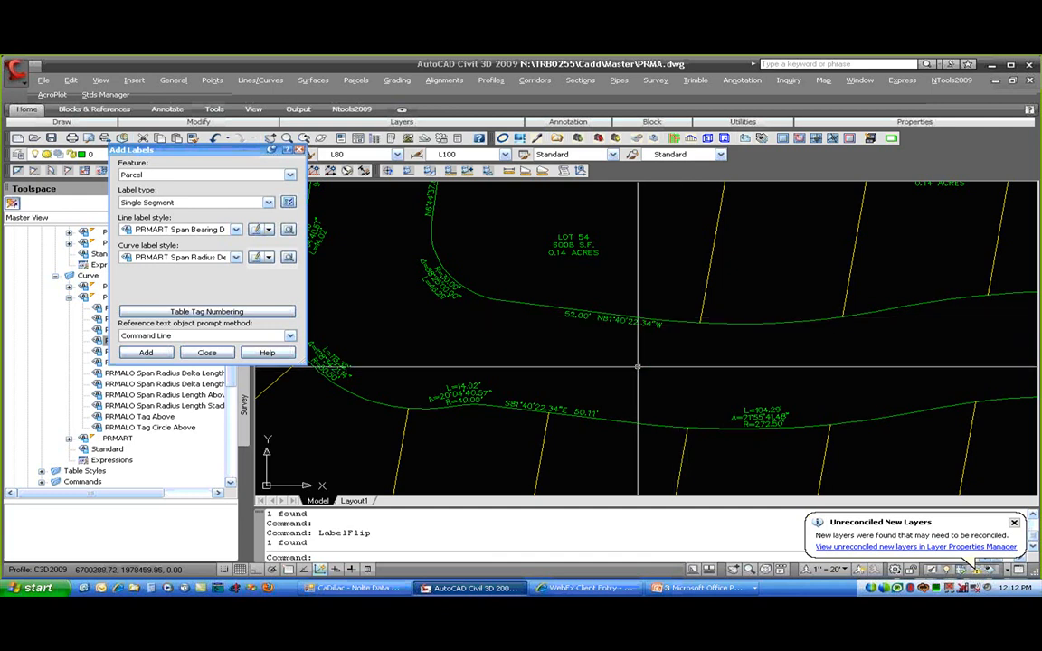
- Start a LINE with endpoint snap, then cancel it
text(L)
key(Return)
text(END)
key(Return)
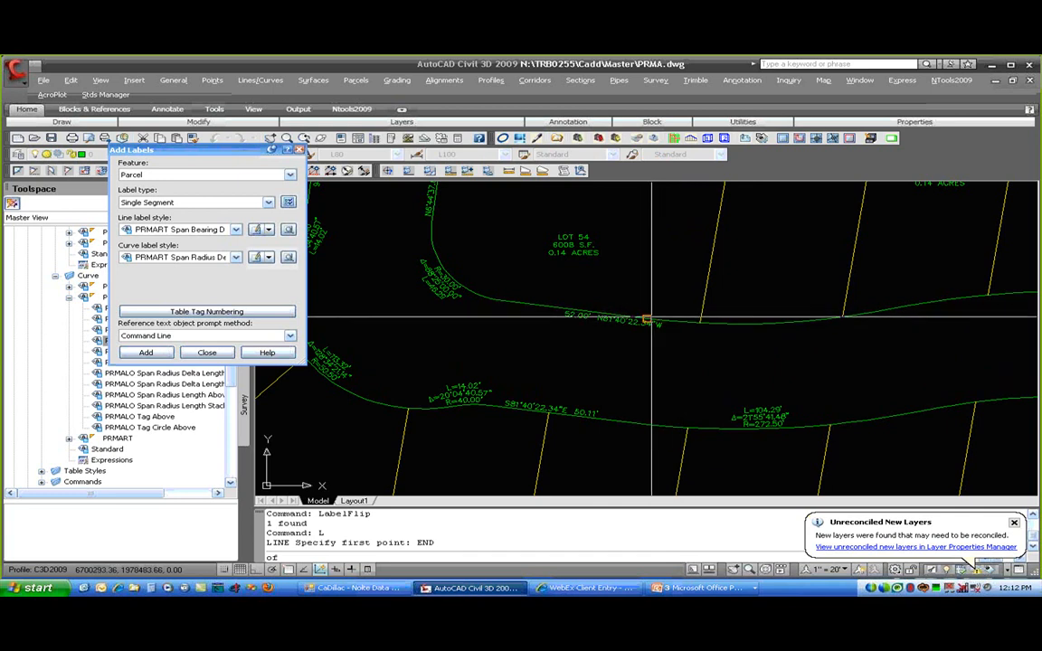
key(Escape)
key(Escape)
- Grab the 52.00' and lower street bearing labels' grips, cancelling both moves
click(633, 324)
click(594, 313)
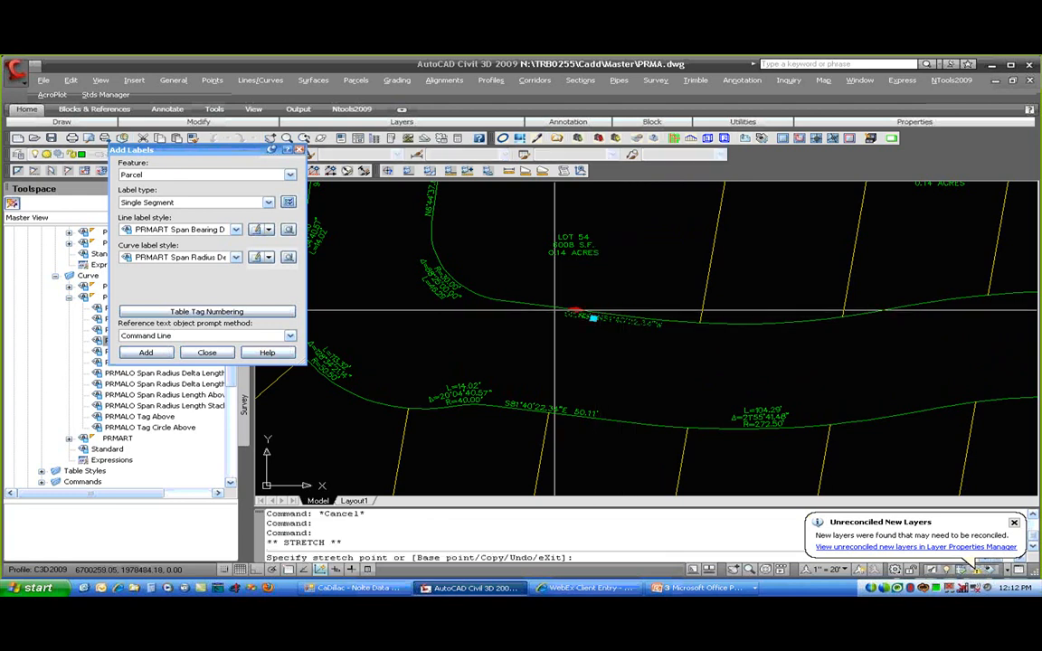
key(Escape)
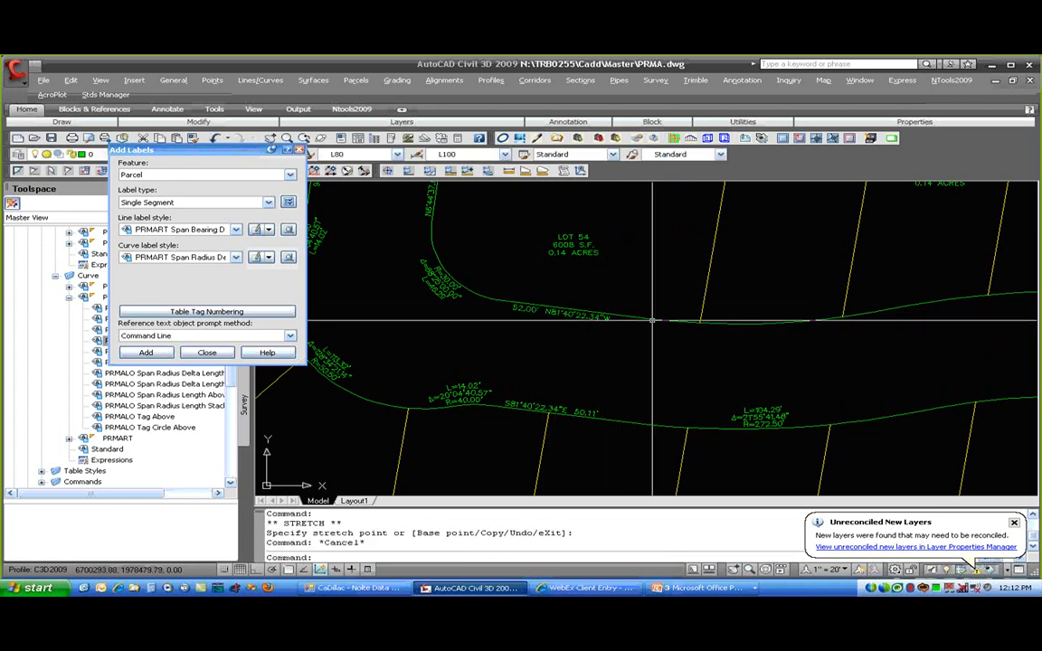
click(549, 408)
click(572, 412)
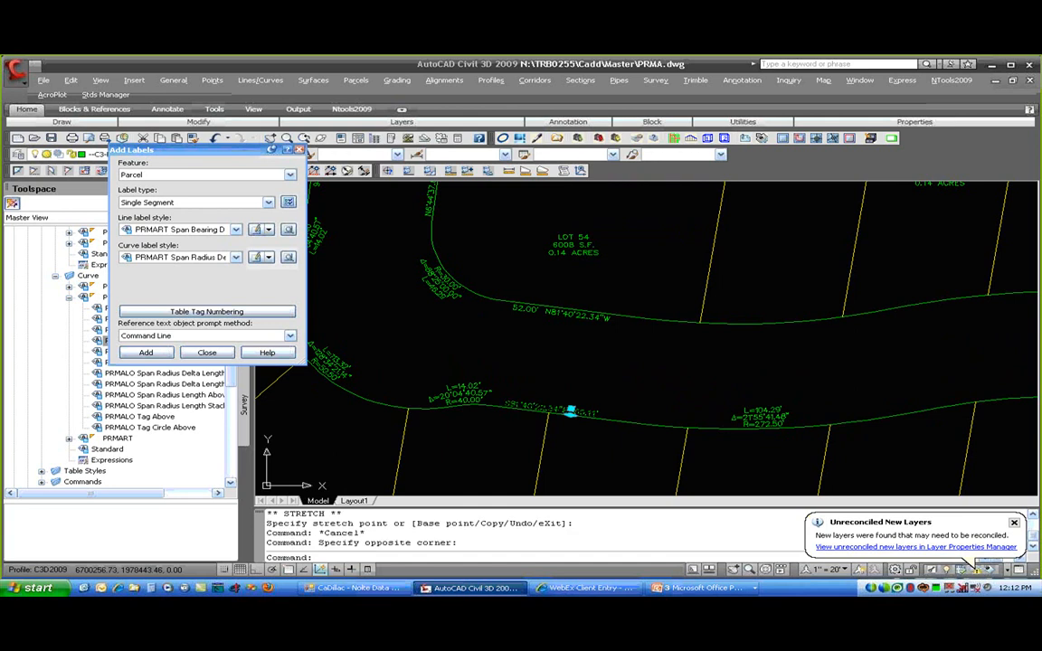
click(589, 415)
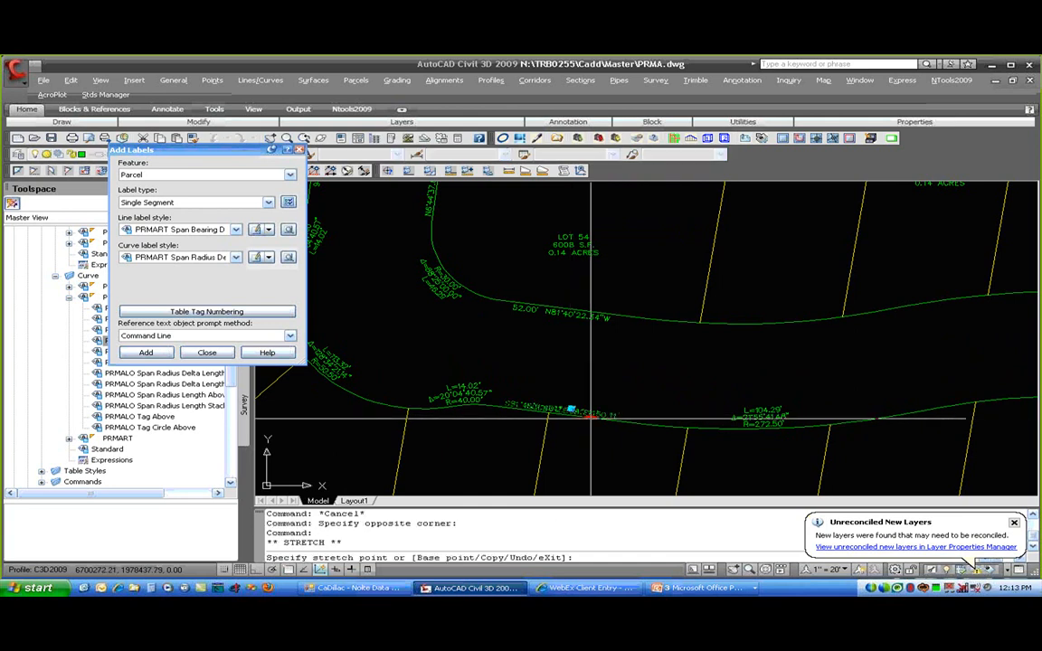
key(Escape)
- Slide the street bearing label farther up the road line
scroll(591, 436, down, 2)
middle_drag(521, 392, 627, 435)
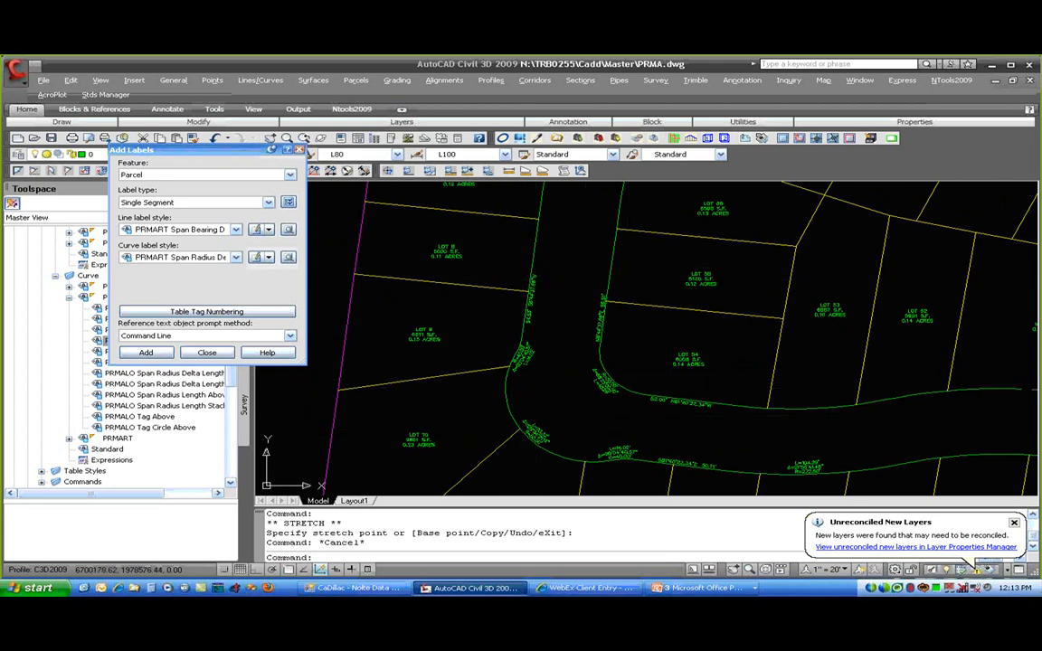
click(531, 305)
click(534, 307)
click(531, 266)
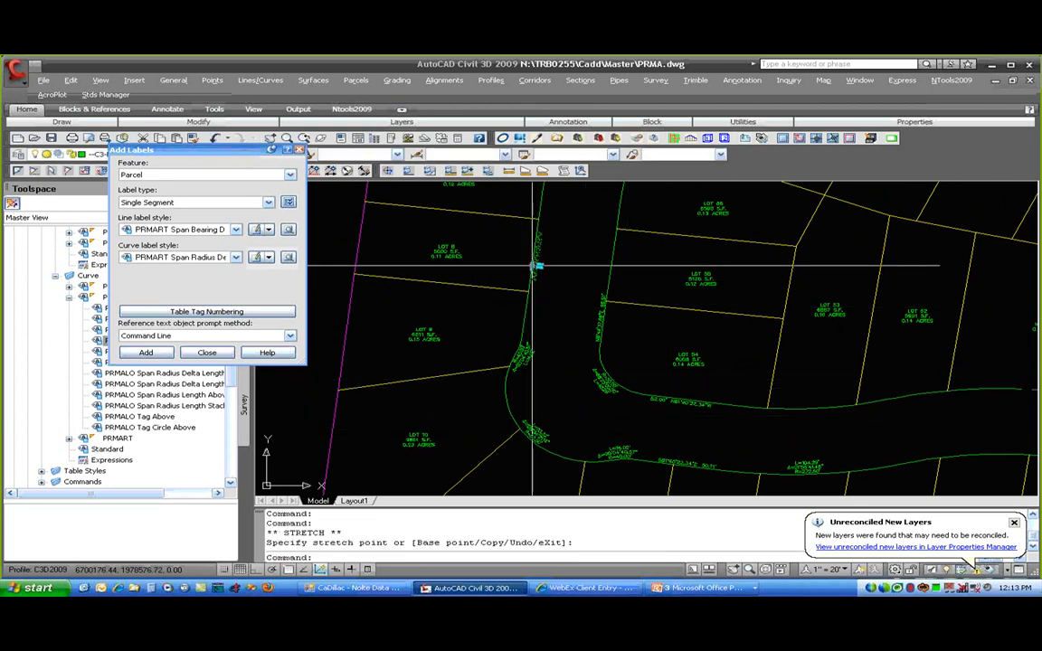
key(Escape)
scroll(574, 251, down, 4)
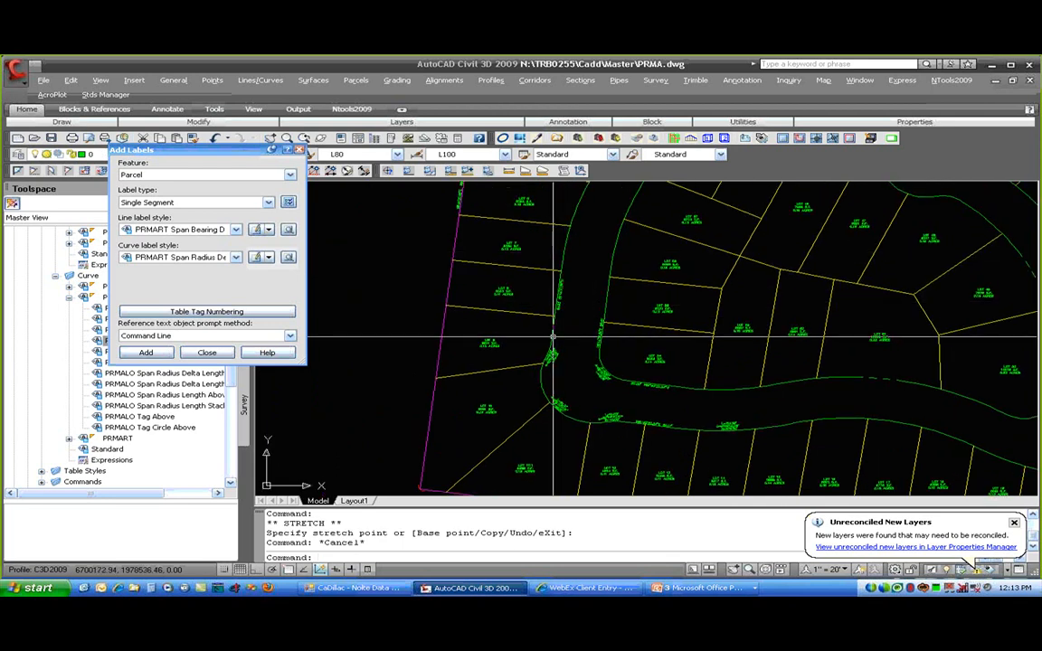
scroll(497, 292, up, 2)
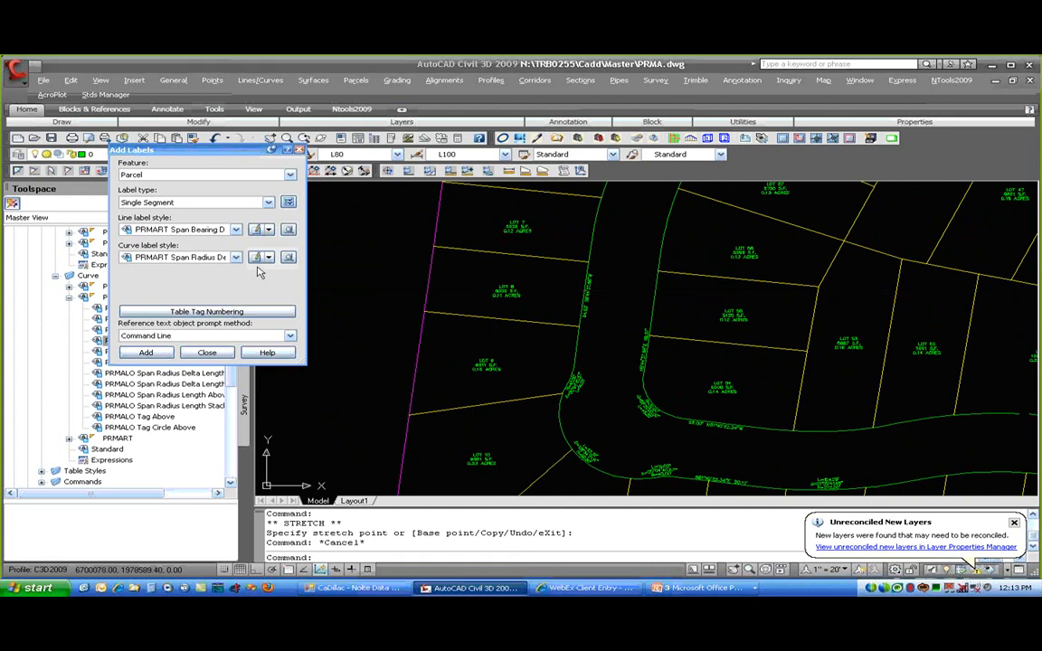
click(158, 272)
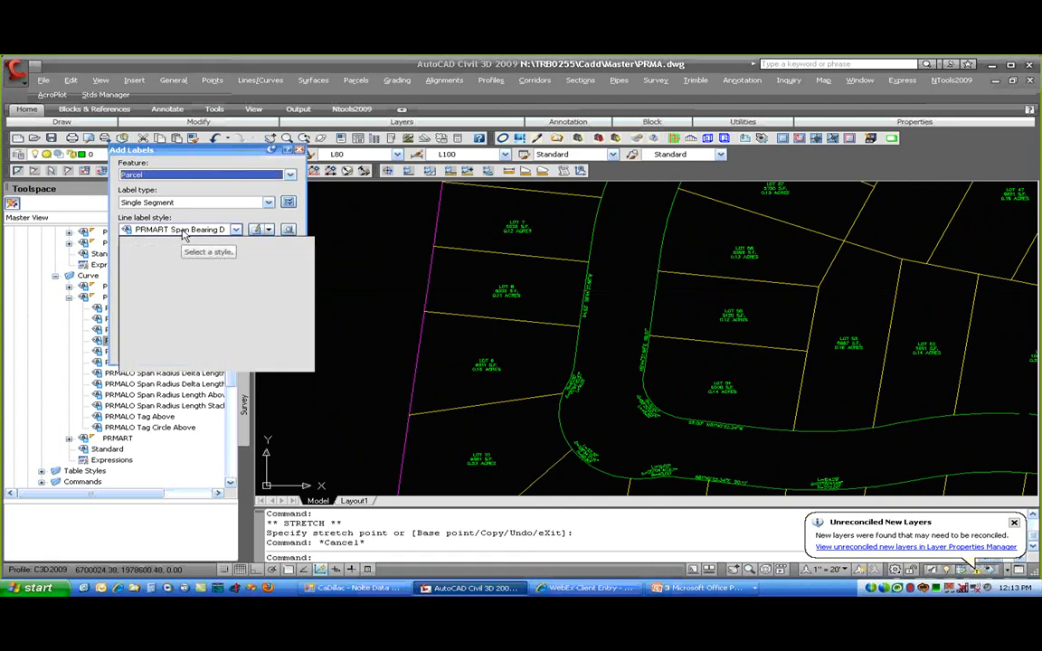
- Using PRMALO Span Bearing Distance Above, label the lot lines beside LOT 48 and above LOT 57
click(184, 232)
scroll(194, 283, up, 5)
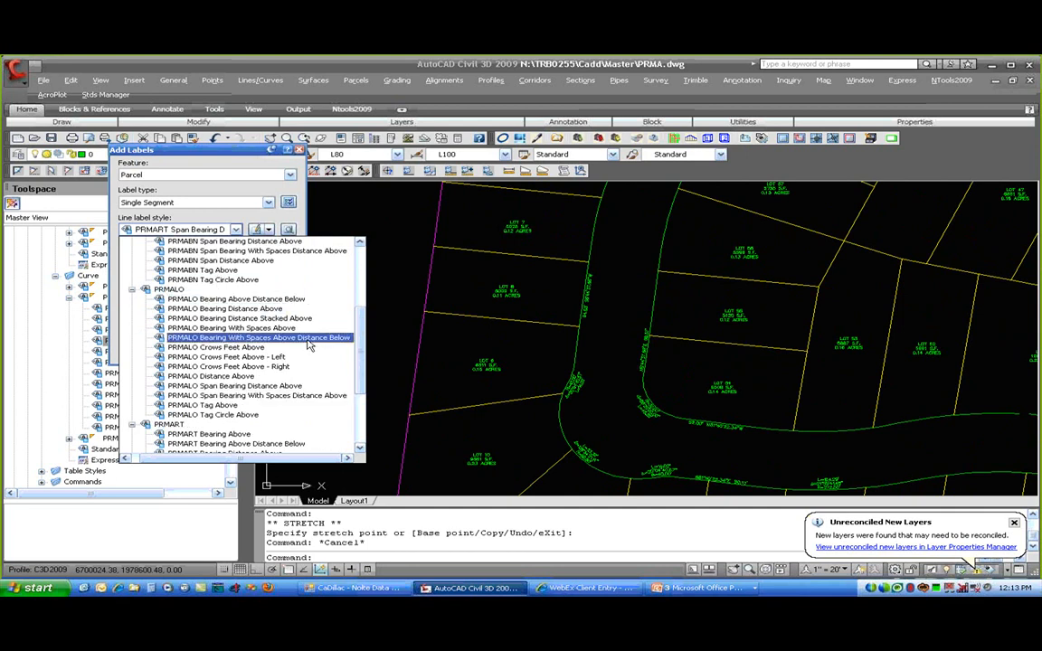
click(254, 391)
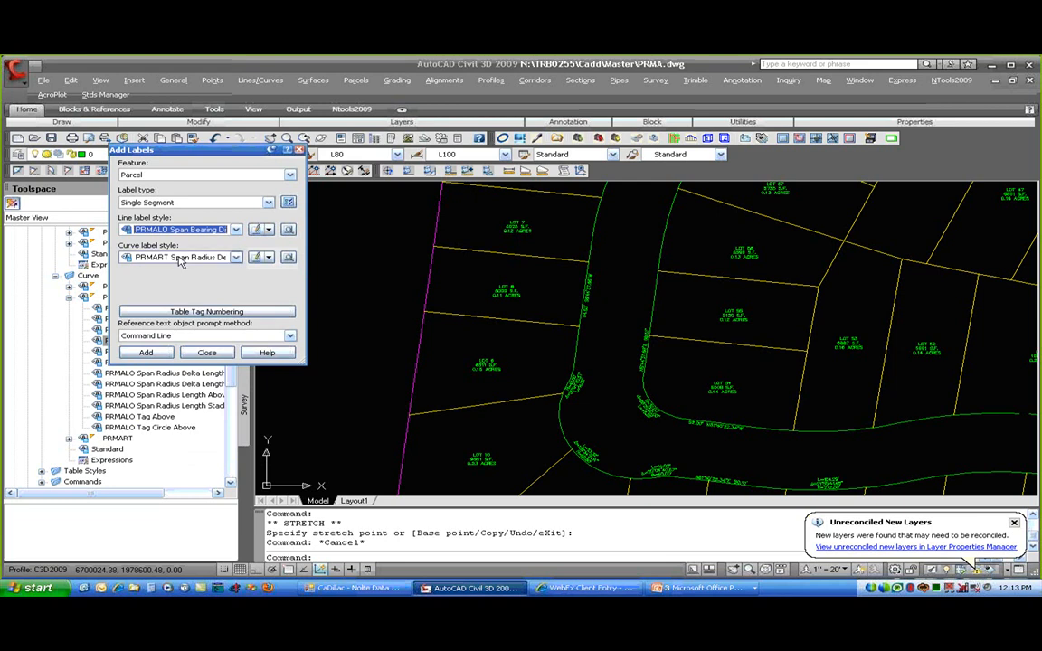
click(145, 352)
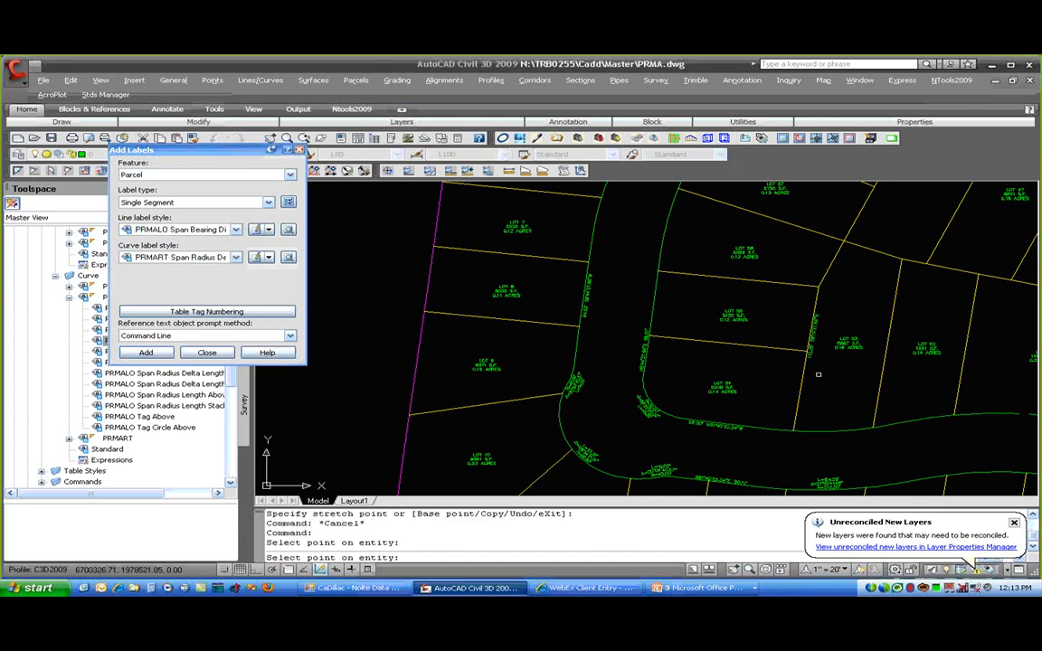
scroll(810, 369, up, 4)
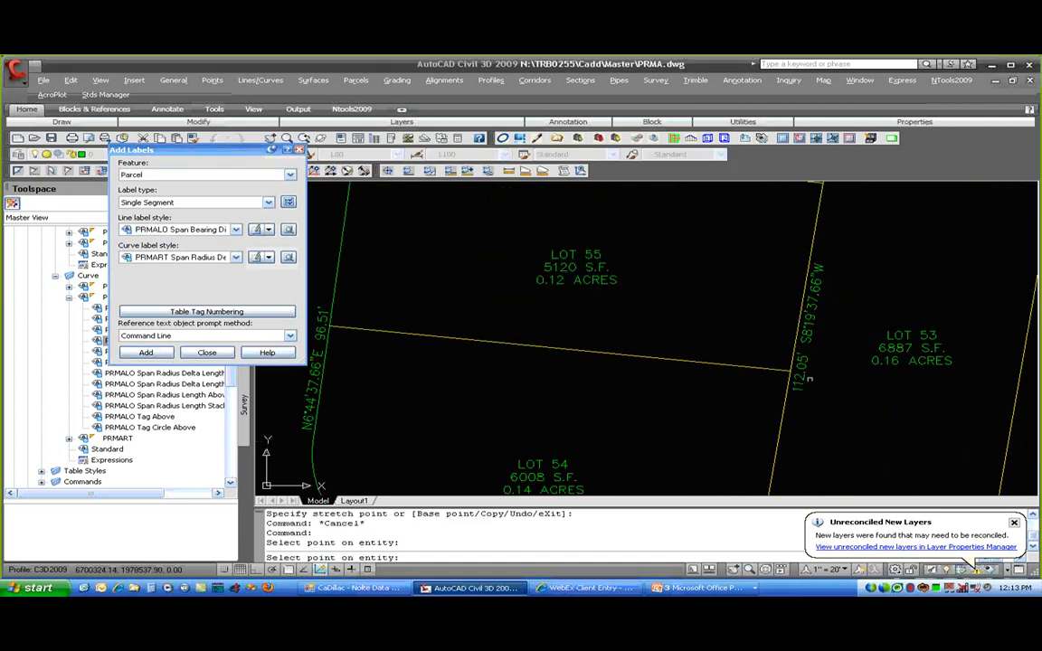
scroll(810, 379, down, 4)
middle_drag(879, 222, 783, 356)
click(799, 293)
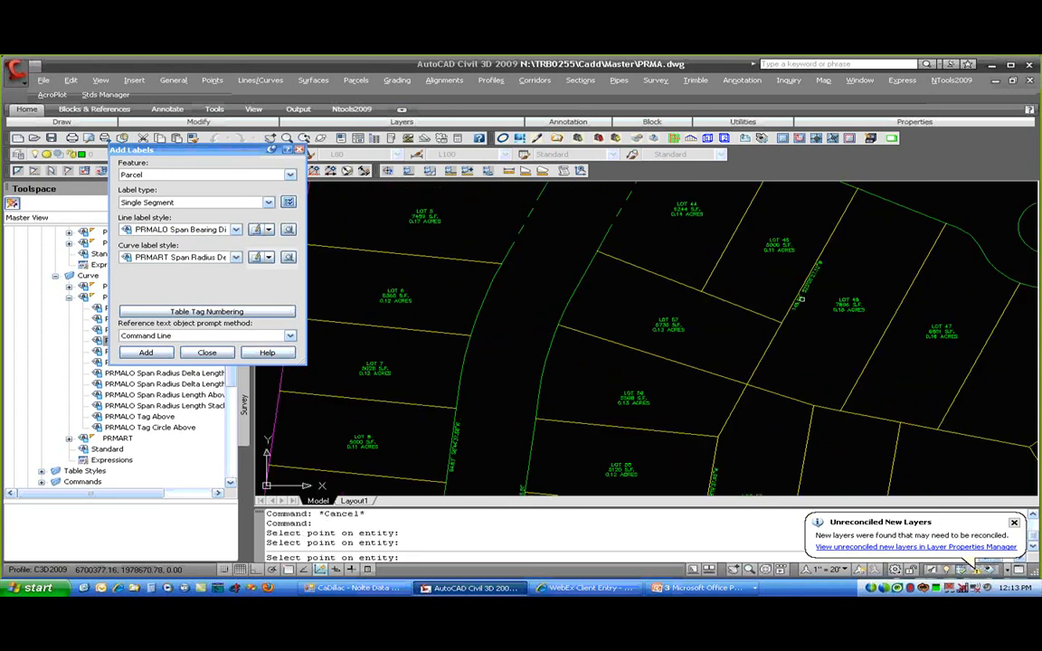
click(663, 275)
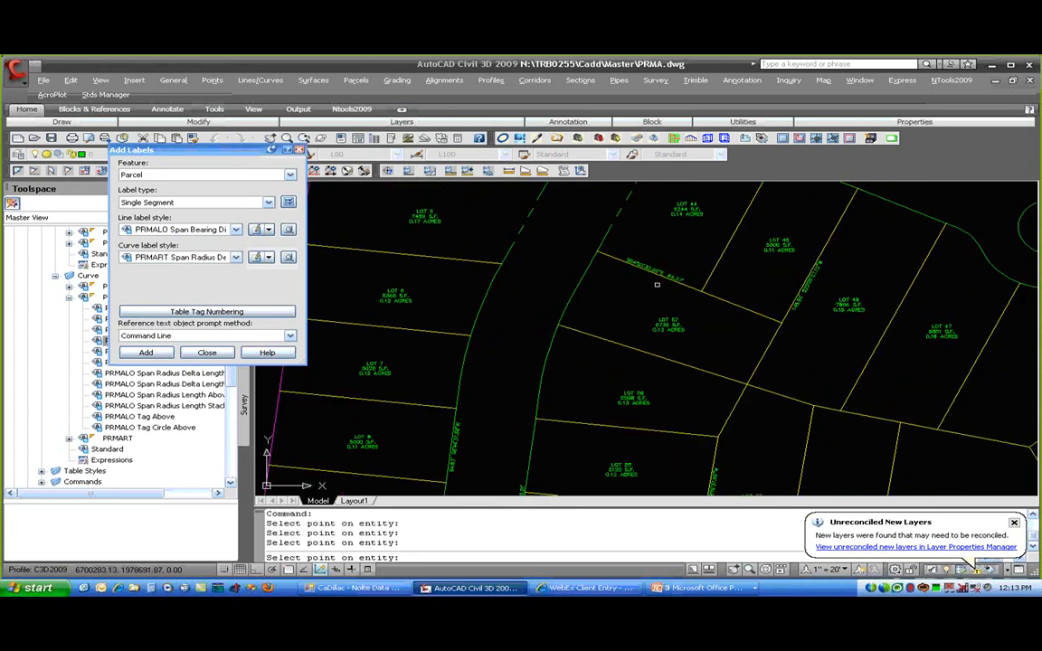
key(Return)
- Flip the new S84°53'32.90"E label above LOT 57
click(667, 273)
right_click(692, 289)
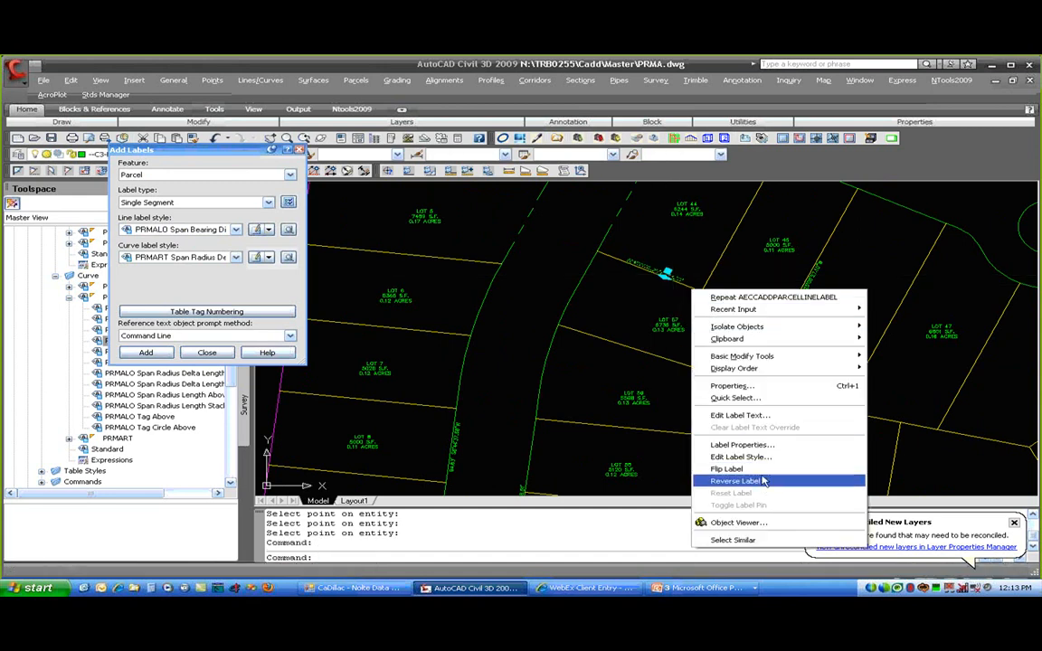
click(729, 468)
scroll(671, 287, up, 3)
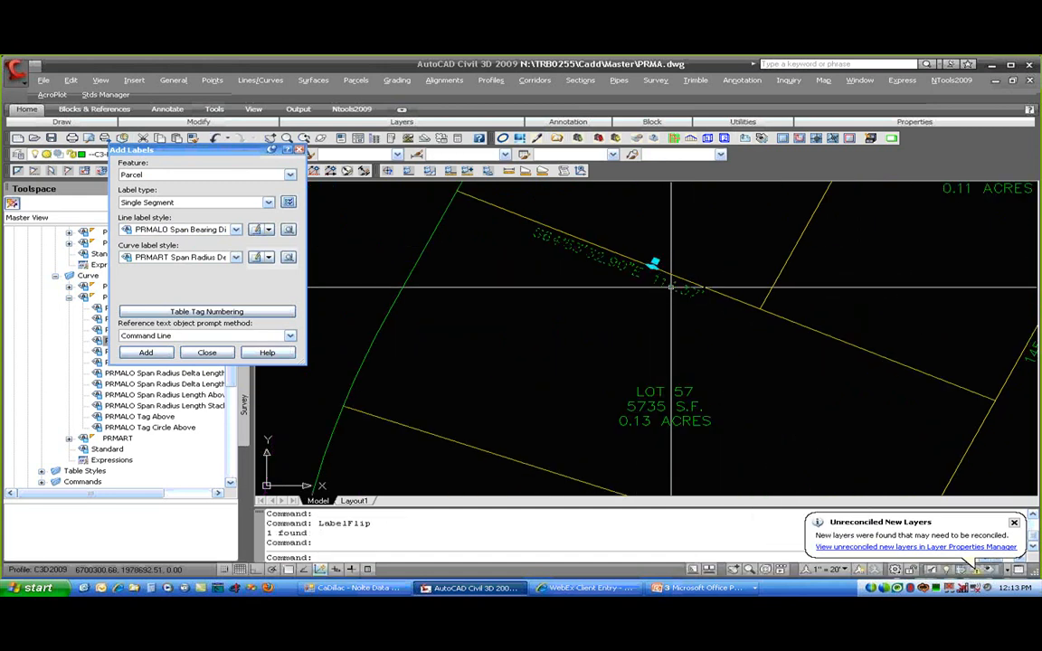
click(653, 263)
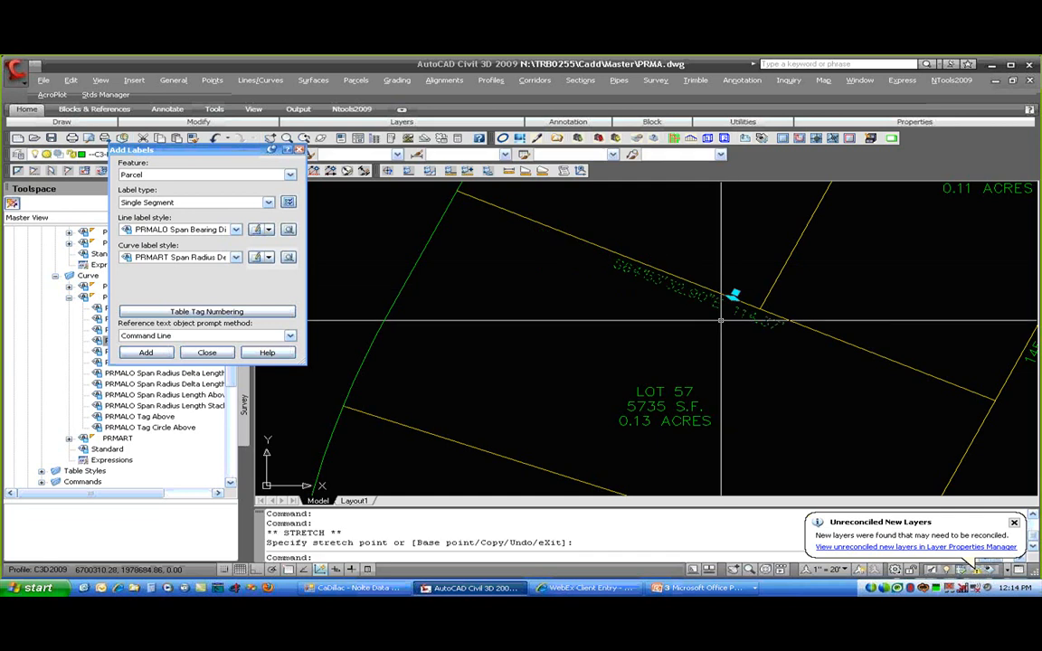
key(Escape)
scroll(706, 316, down, 5)
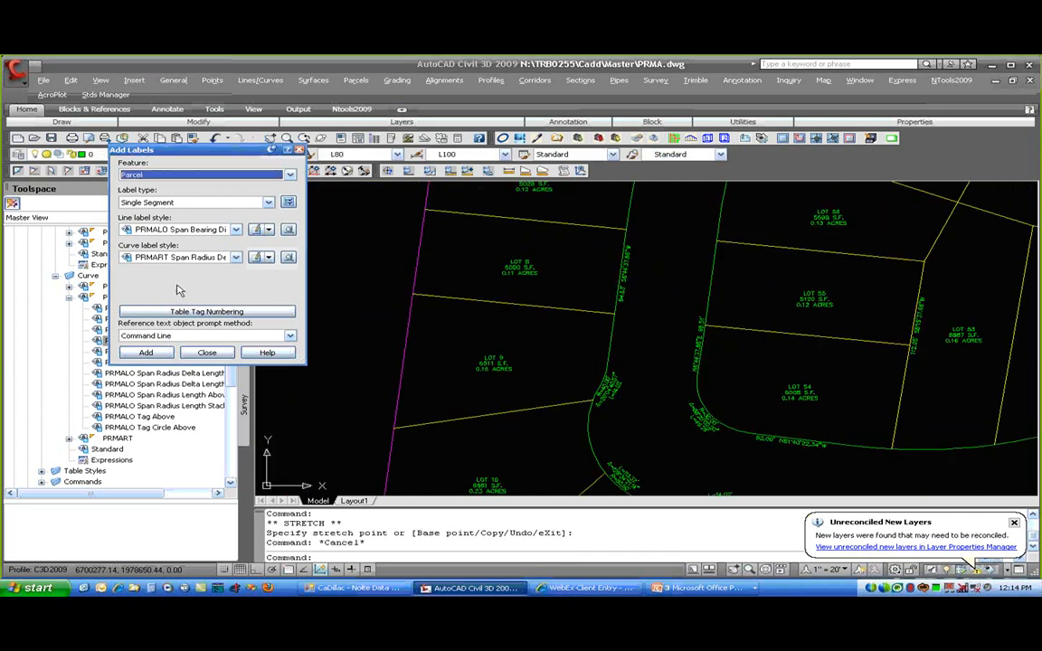
- Set line labels to PRMALO Bearing Above Distance Below, keeping the curve style, and start adding
click(197, 229)
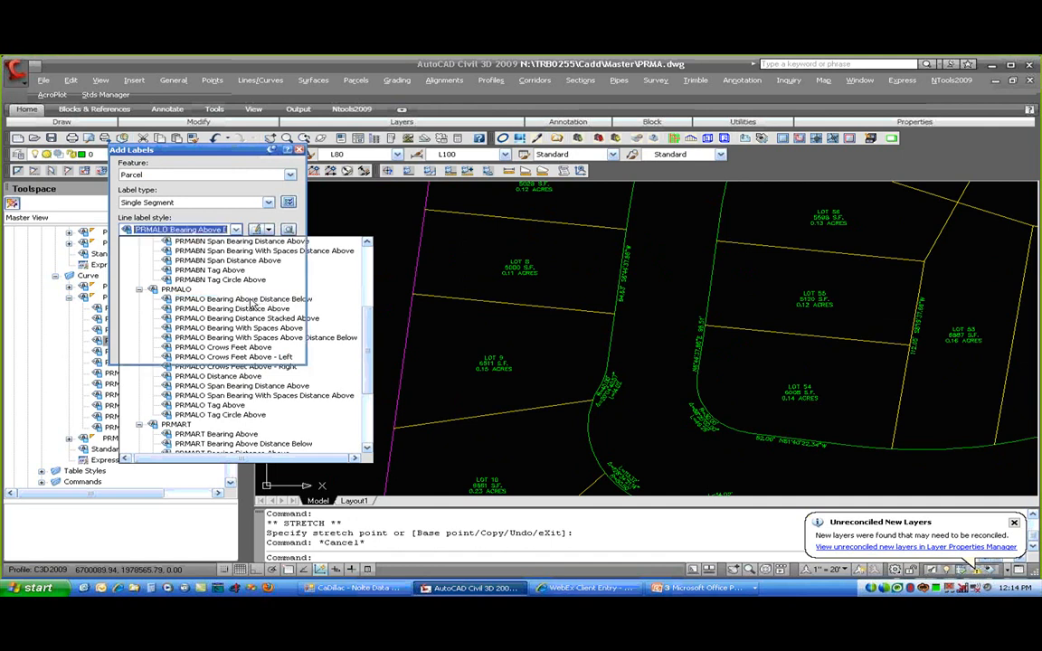
click(248, 310)
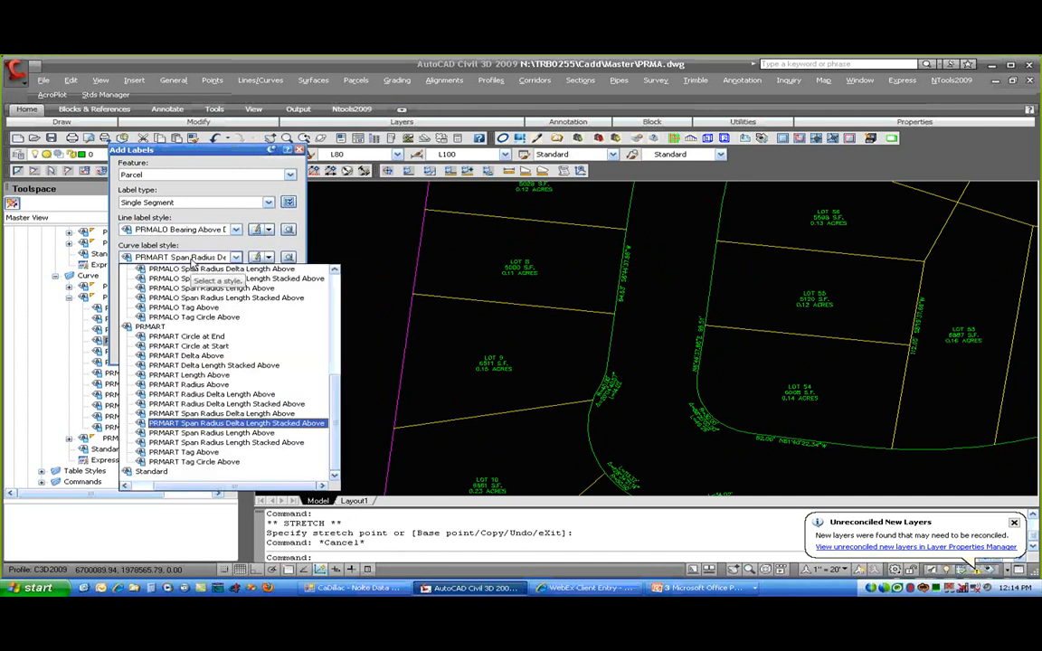
click(190, 258)
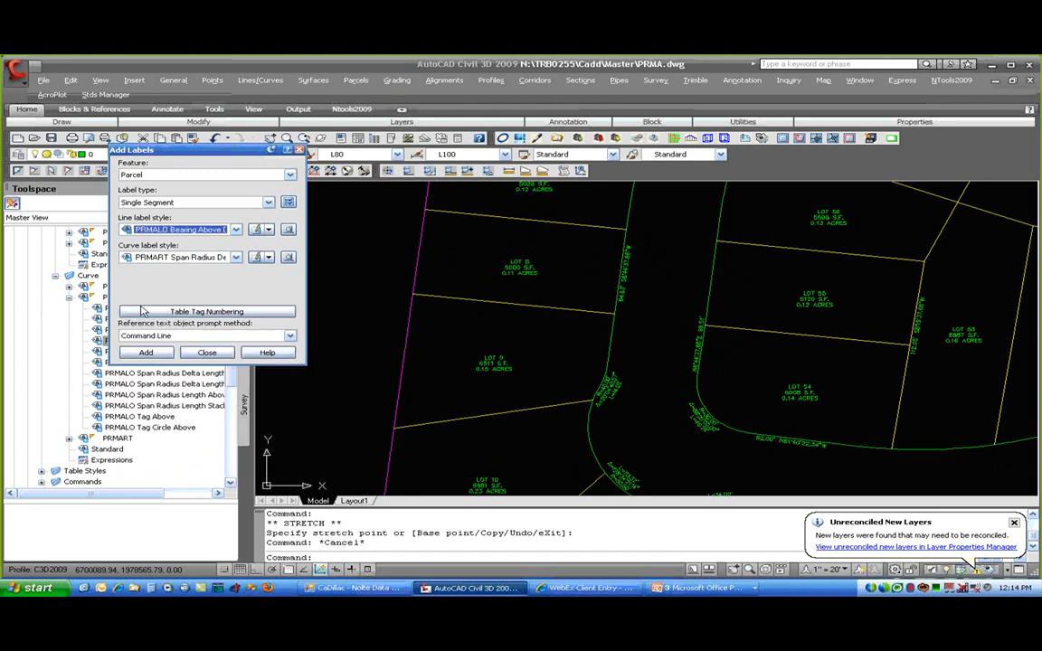
click(146, 353)
- Label the lot lines below LOT 9, between LOTs 8 and 9, above LOT 8, and near LOT 1111
click(498, 412)
click(520, 305)
click(529, 220)
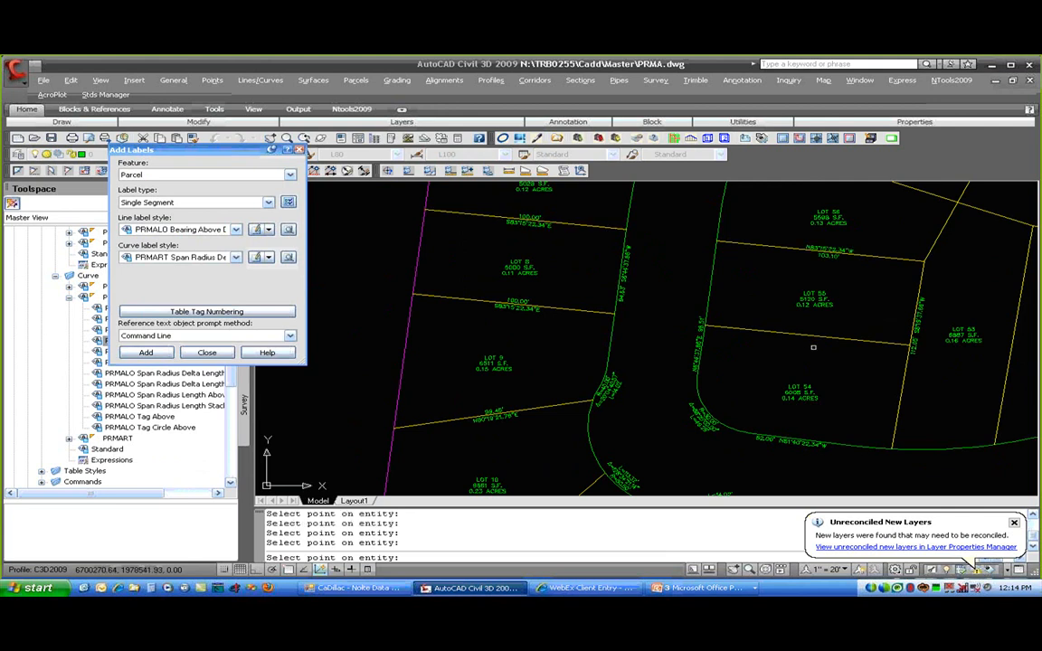
middle_drag(766, 413, 763, 285)
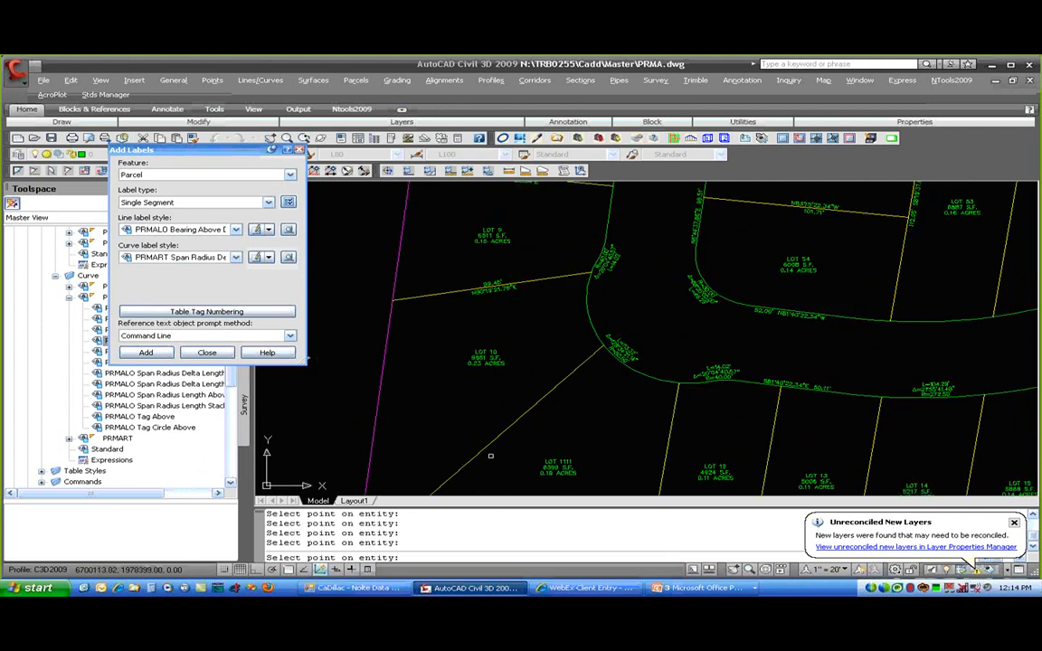
click(493, 445)
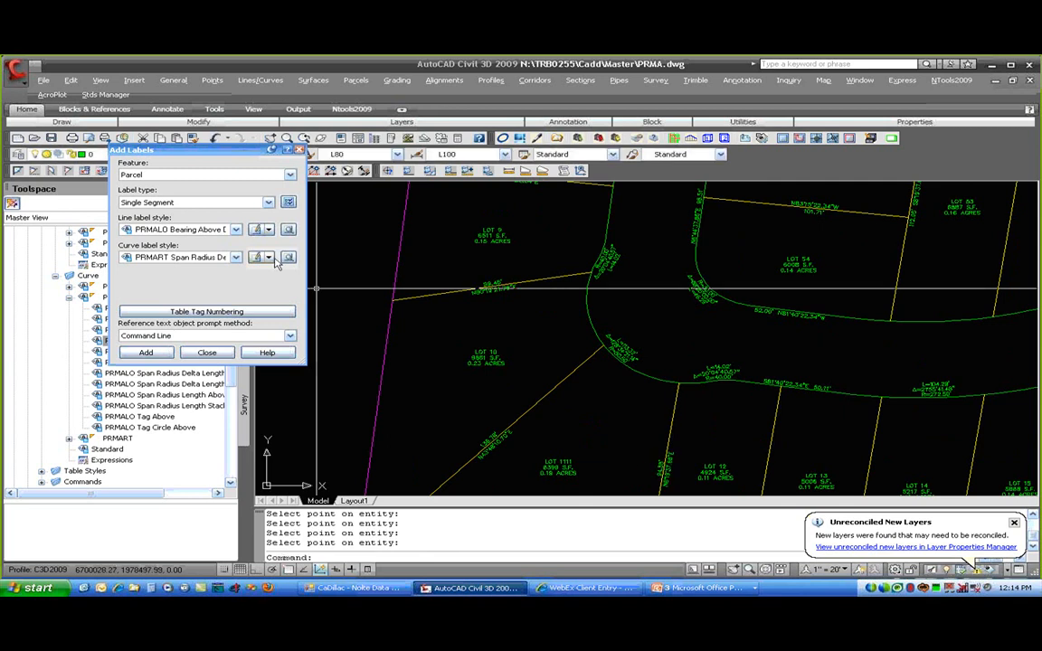
click(194, 229)
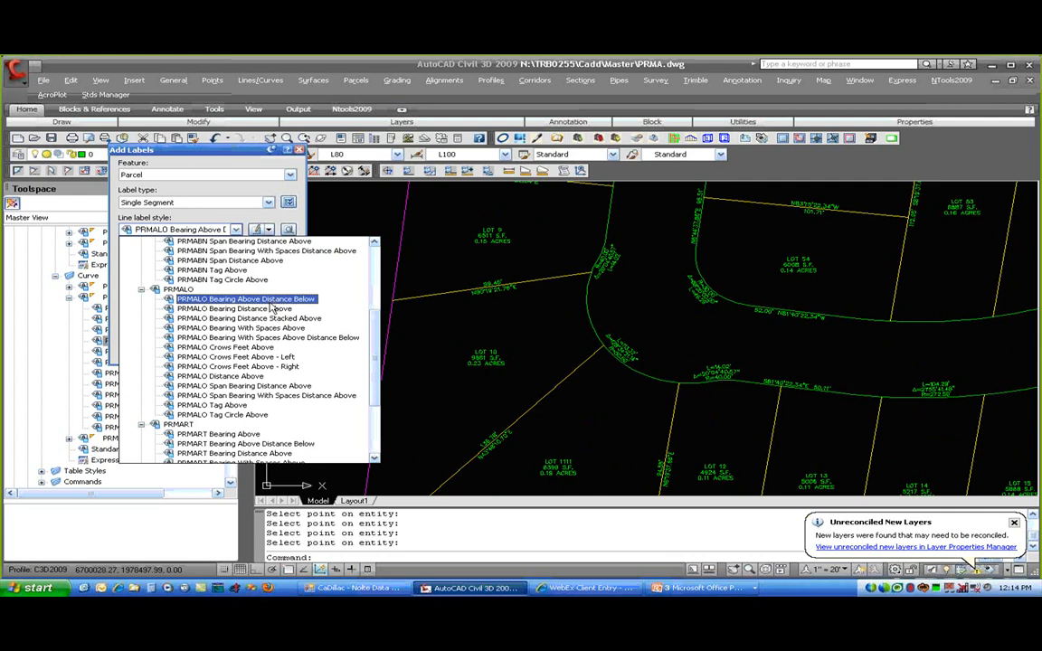
- Set line labels to PRMALO Distance Above and curve labels to PRMART Length Above
click(217, 376)
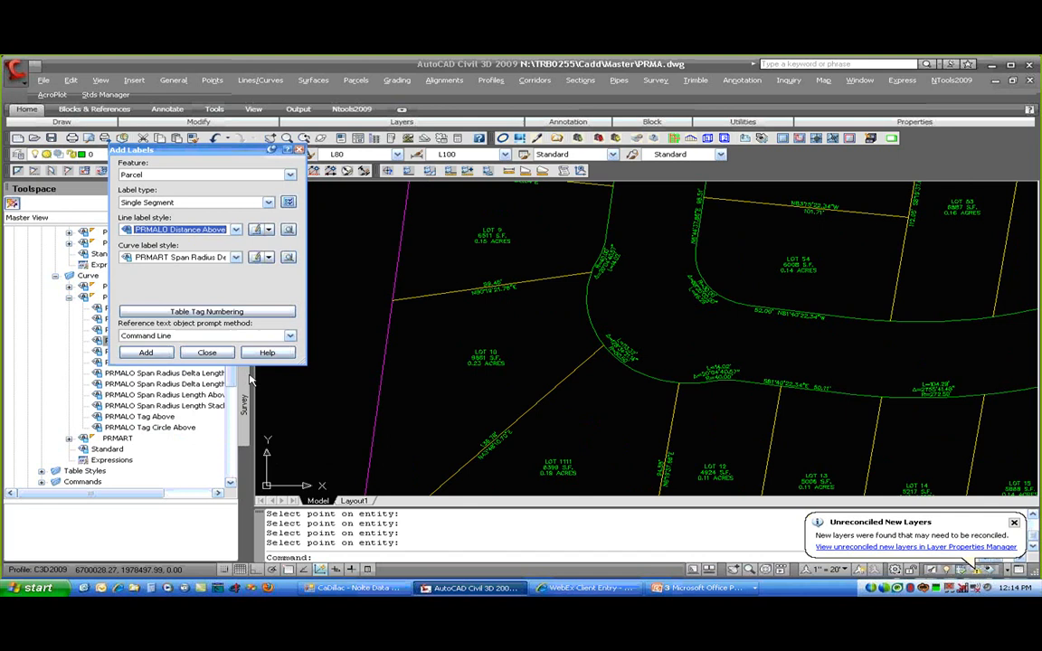
click(198, 258)
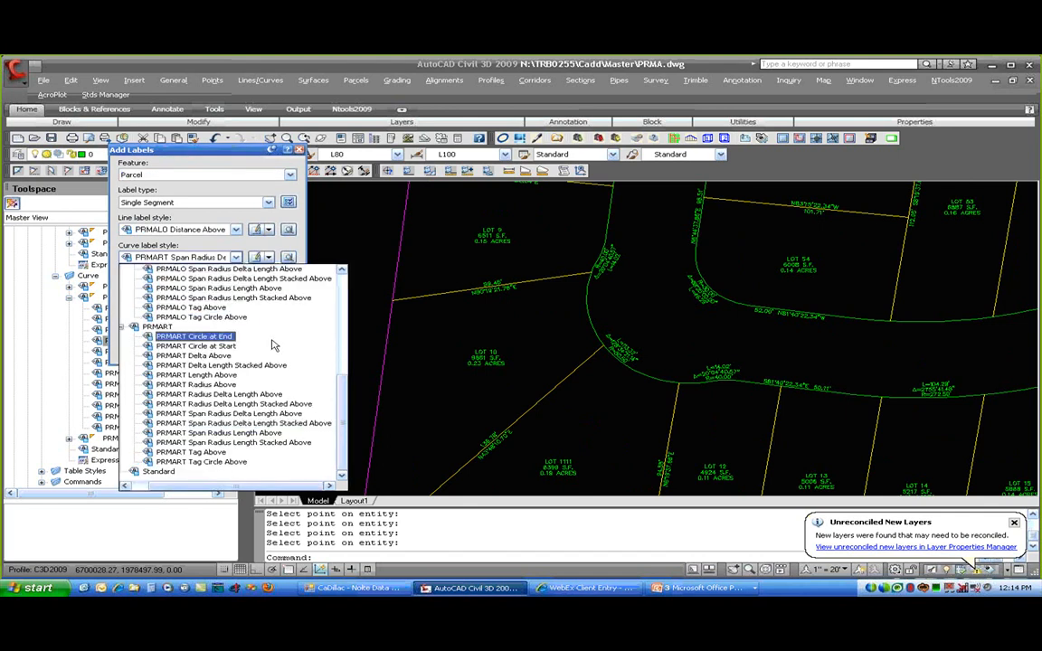
click(230, 376)
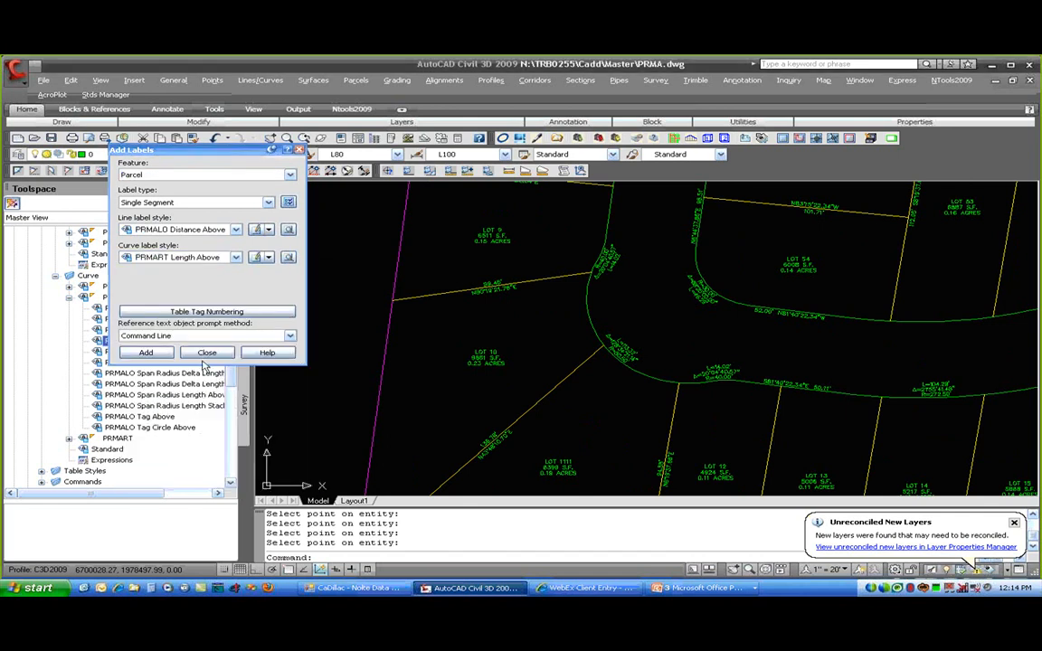
click(146, 352)
- Label the curved parcel line segments near Lot 12 and the bottom boundary segment
click(590, 316)
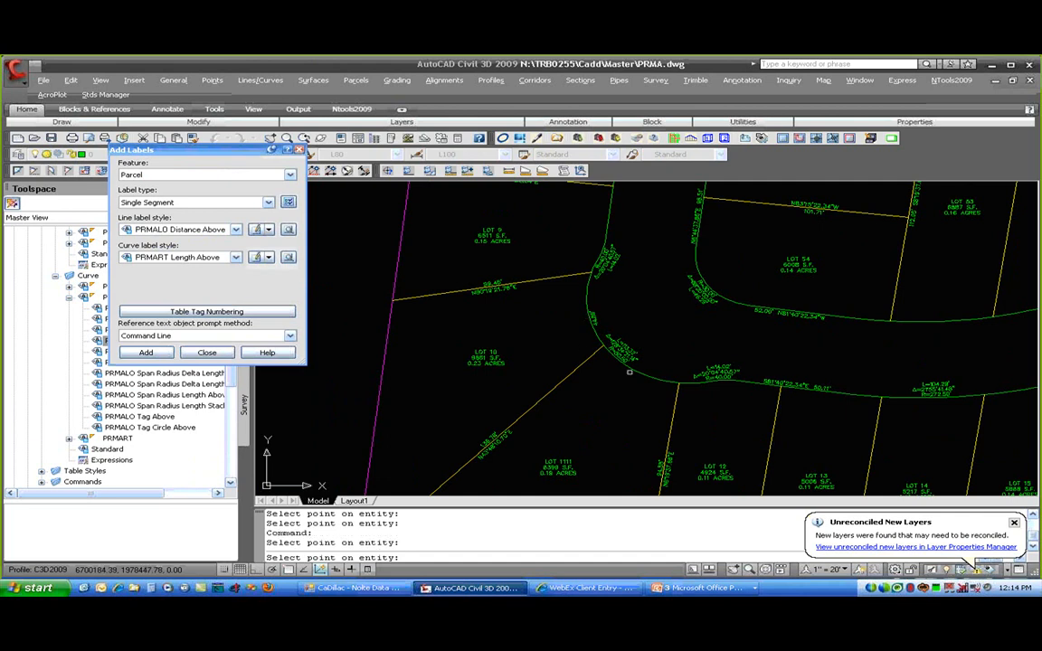
click(654, 379)
click(692, 381)
middle_drag(682, 405, 682, 319)
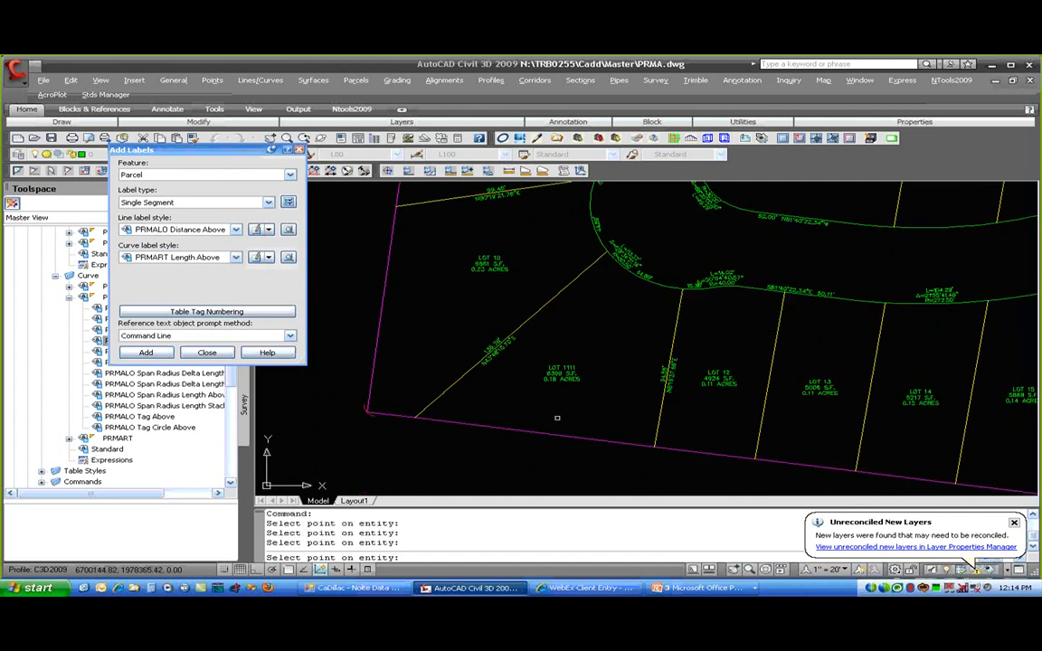
click(555, 433)
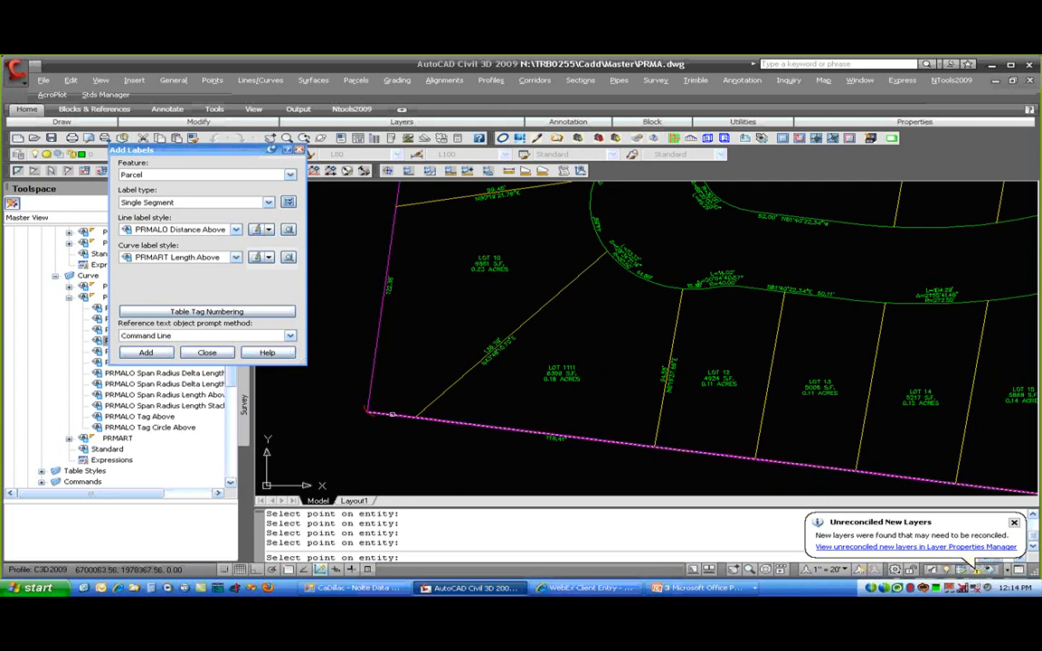
key(Return)
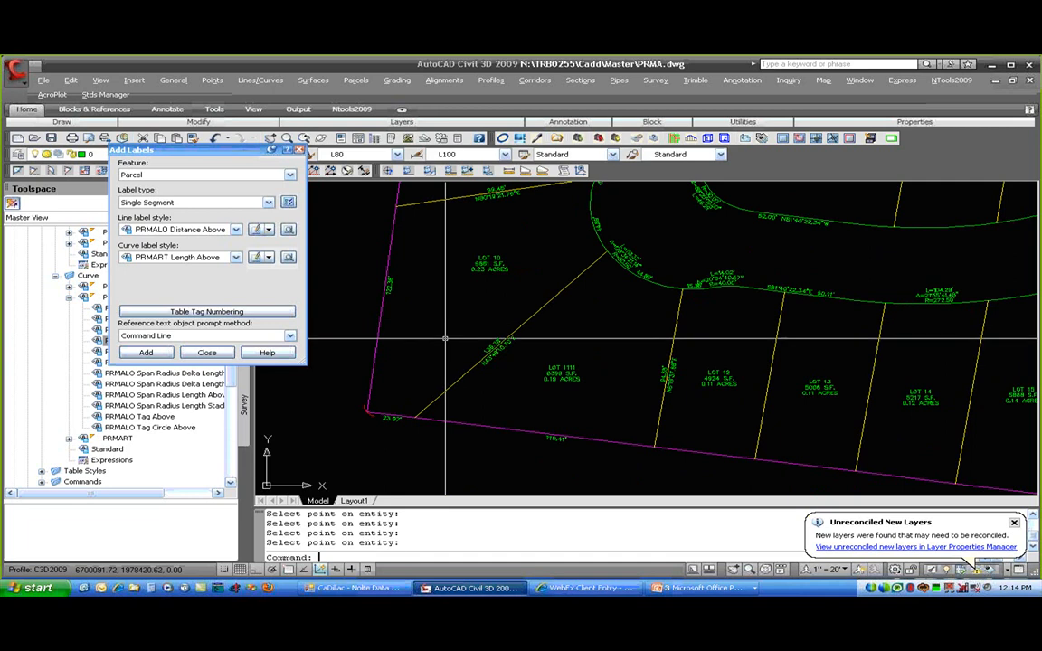
- Flip the four selected labels, including the 23.97' and 119.41' boundary labels
click(392, 419)
click(556, 436)
click(619, 221)
right_click(620, 220)
click(719, 399)
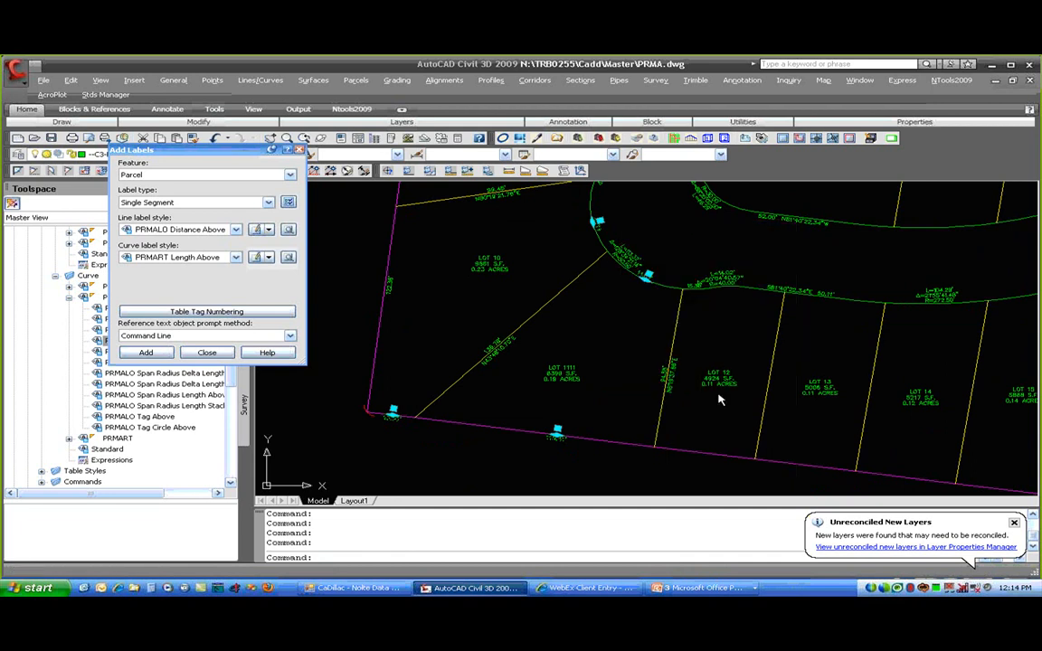
key(Escape)
scroll(558, 432, up, 5)
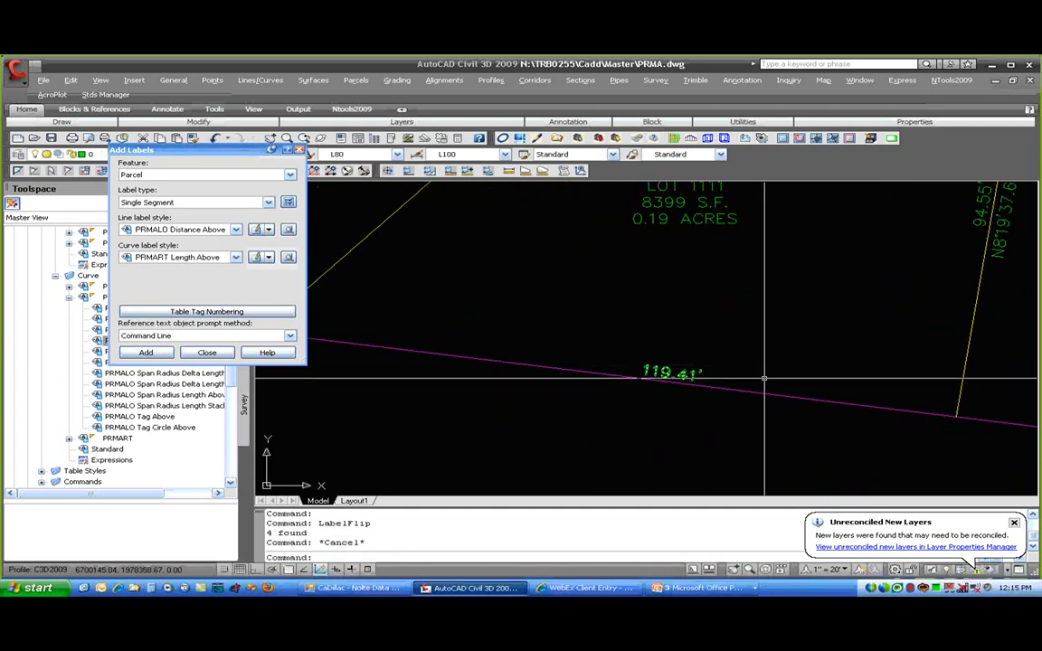
scroll(641, 371, down, 2)
middle_drag(486, 344, 651, 430)
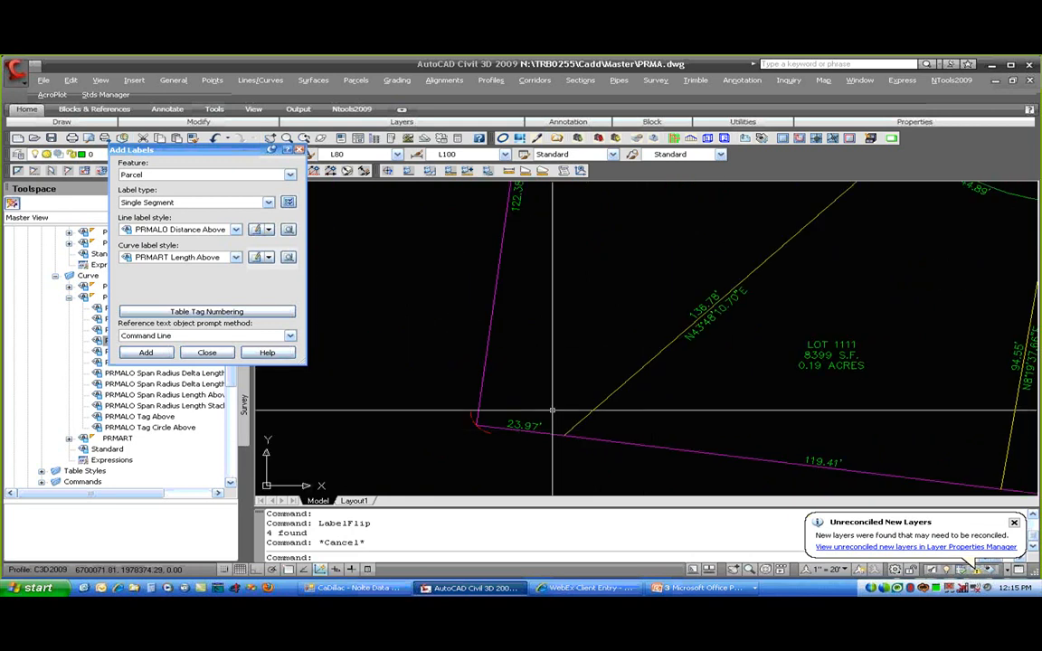
mouse_move(554, 312)
middle_down()
mouse_move(545, 325)
mouse_move(566, 420)
middle_up()
scroll(545, 326, down, 5)
scroll(577, 244, down, 4)
scroll(574, 237, up, 6)
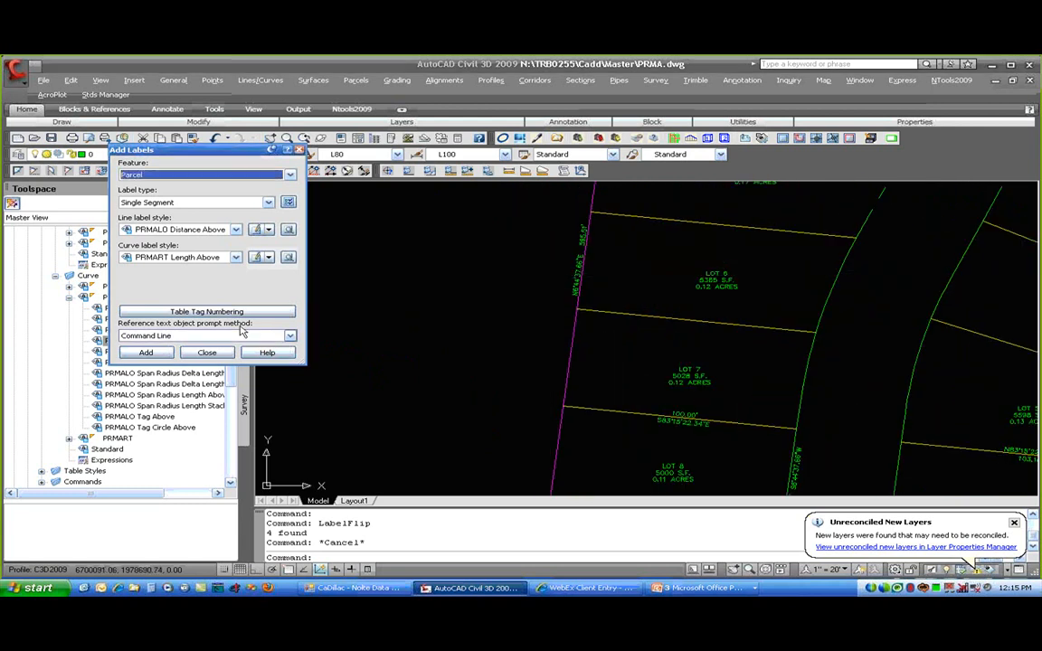
- Label the west boundary segments beside Lots 4, 7 and 8 and the curved street line
click(146, 352)
click(584, 252)
click(562, 345)
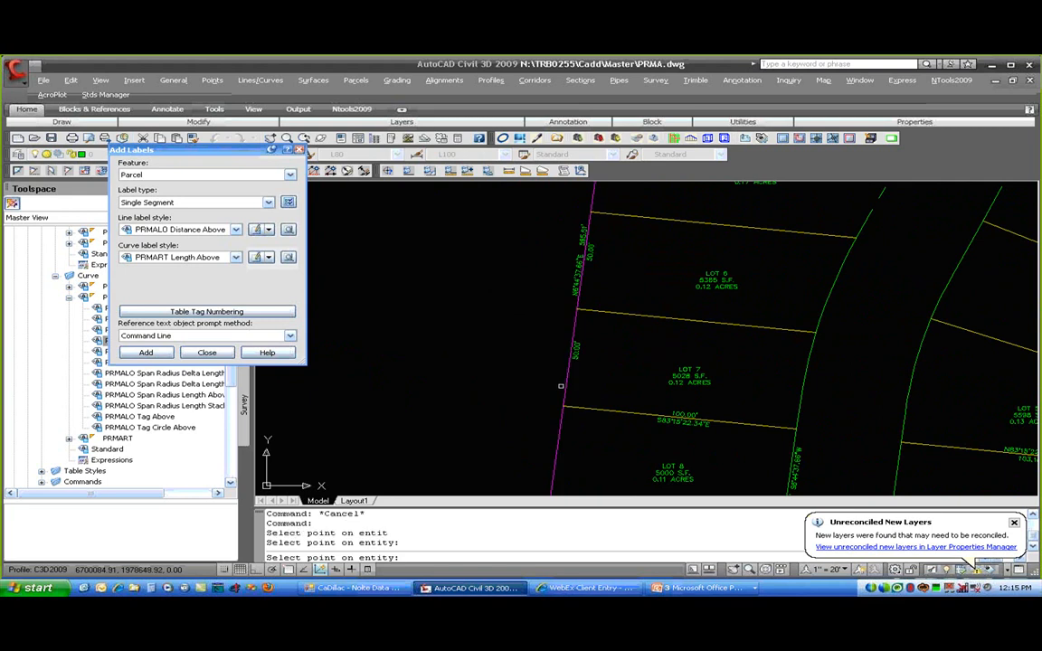
click(559, 462)
middle_drag(651, 261, 596, 456)
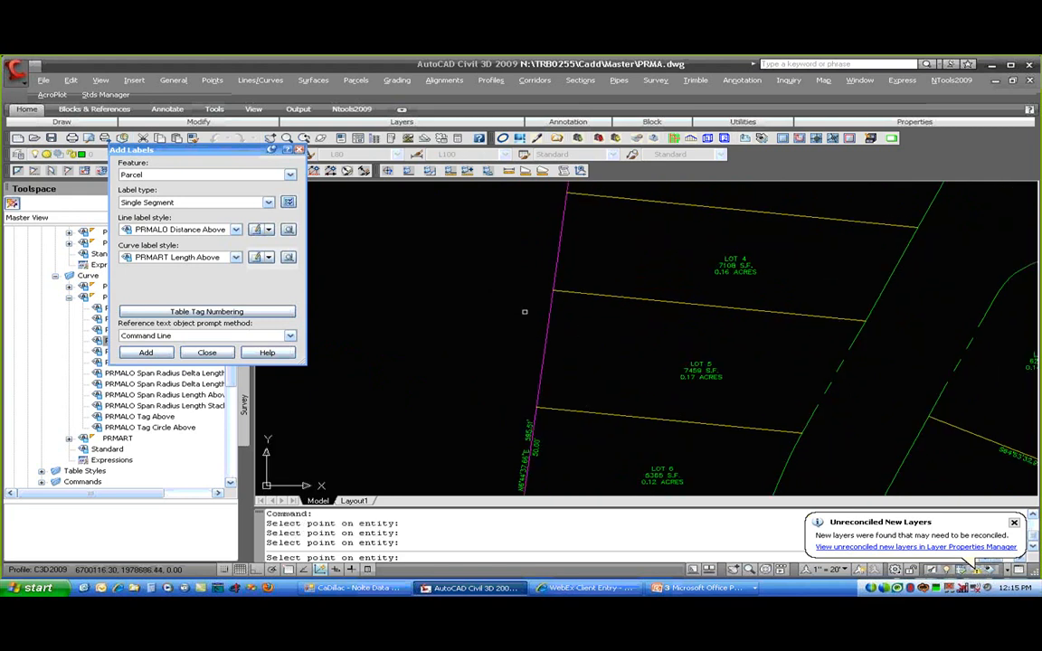
click(563, 264)
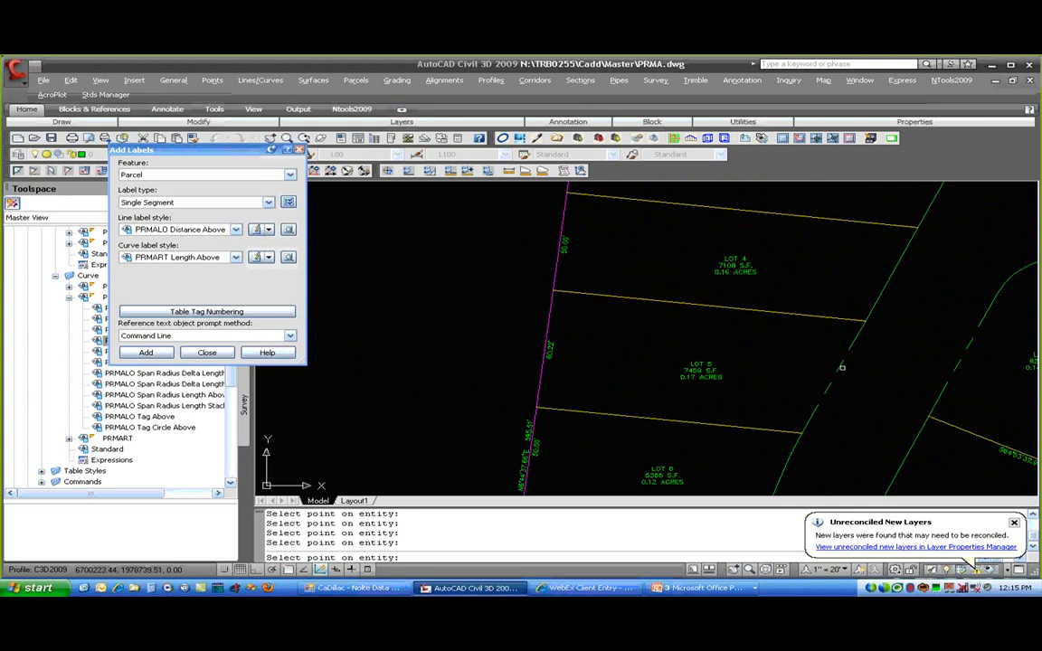
mouse_move(842, 368)
middle_down()
mouse_move(785, 265)
mouse_move(780, 296)
middle_up()
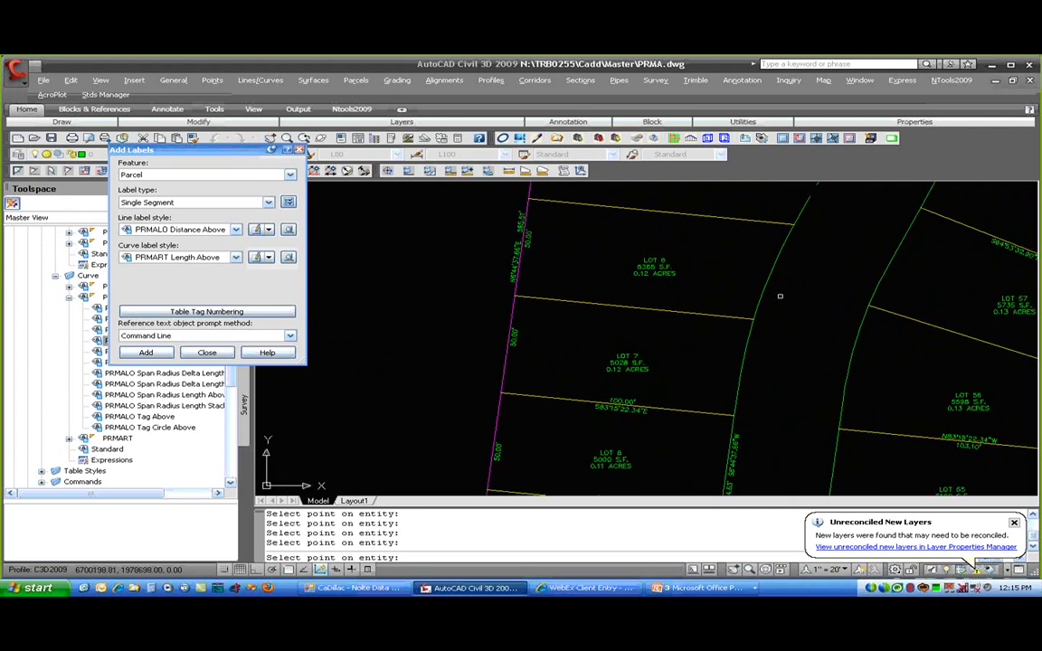
click(759, 288)
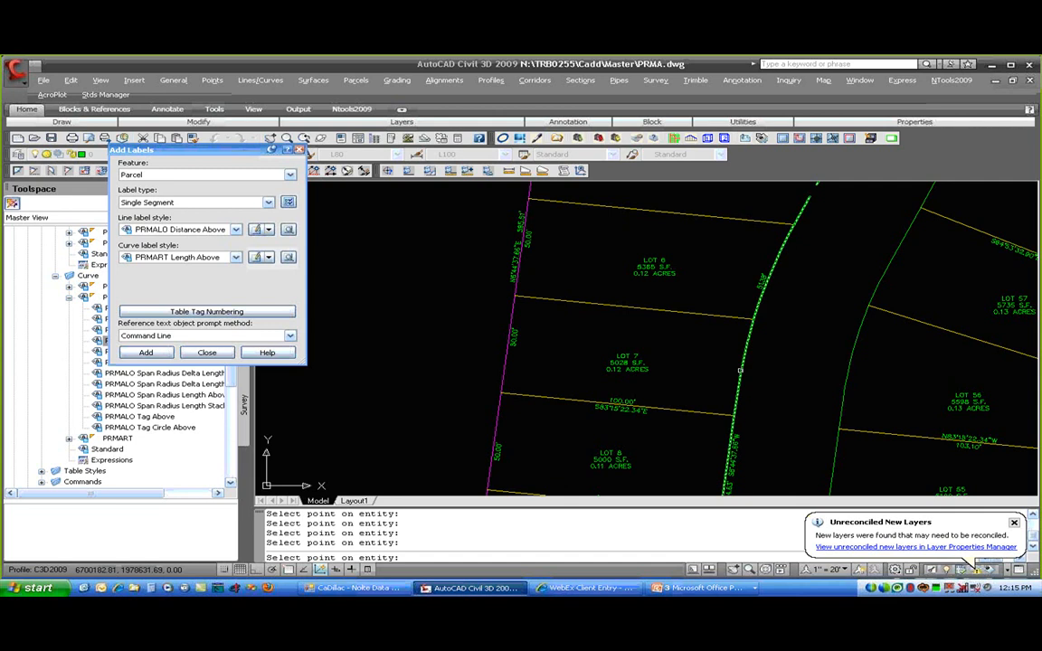
- Label more stretches of the curved street line and Lot 9's front segment, then zoom to Lot 10
click(742, 354)
click(734, 409)
scroll(714, 418, up, 2)
scroll(687, 362, down, 3)
click(684, 367)
click(682, 370)
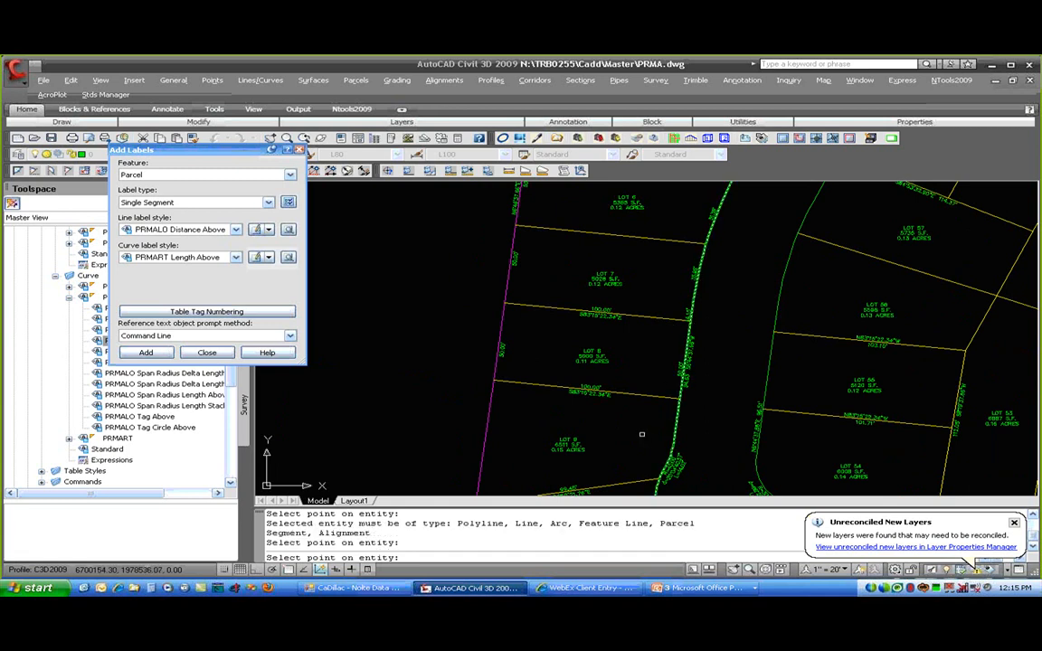
click(676, 421)
key(Return)
scroll(639, 428, down, 2)
mouse_move(638, 428)
middle_down()
mouse_move(613, 331)
mouse_move(567, 260)
middle_up()
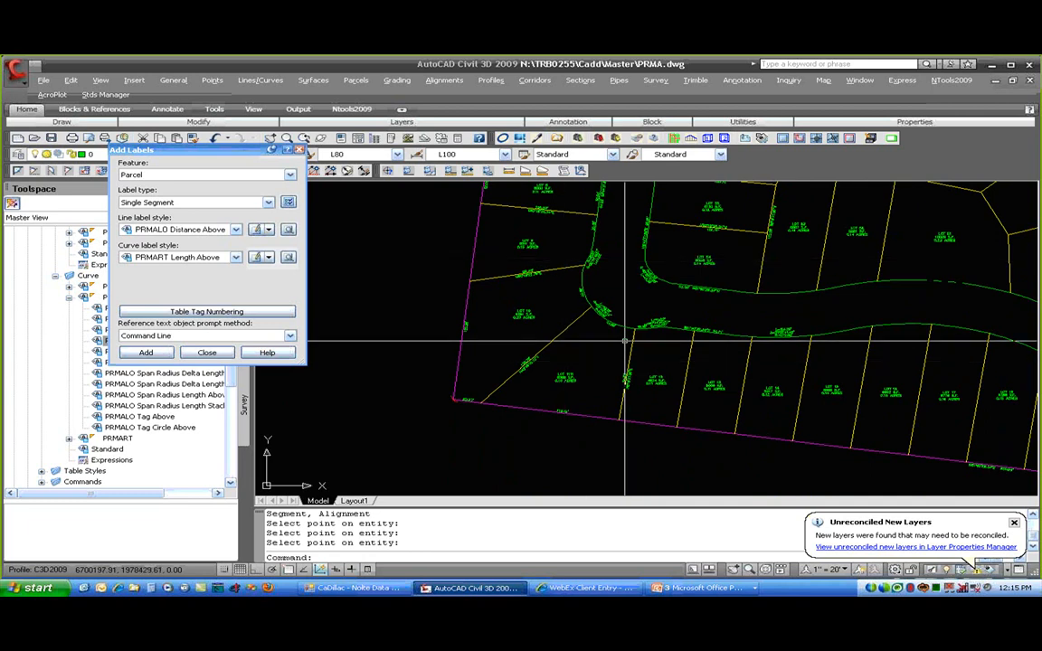
scroll(622, 341, up, 3)
scroll(615, 336, up, 4)
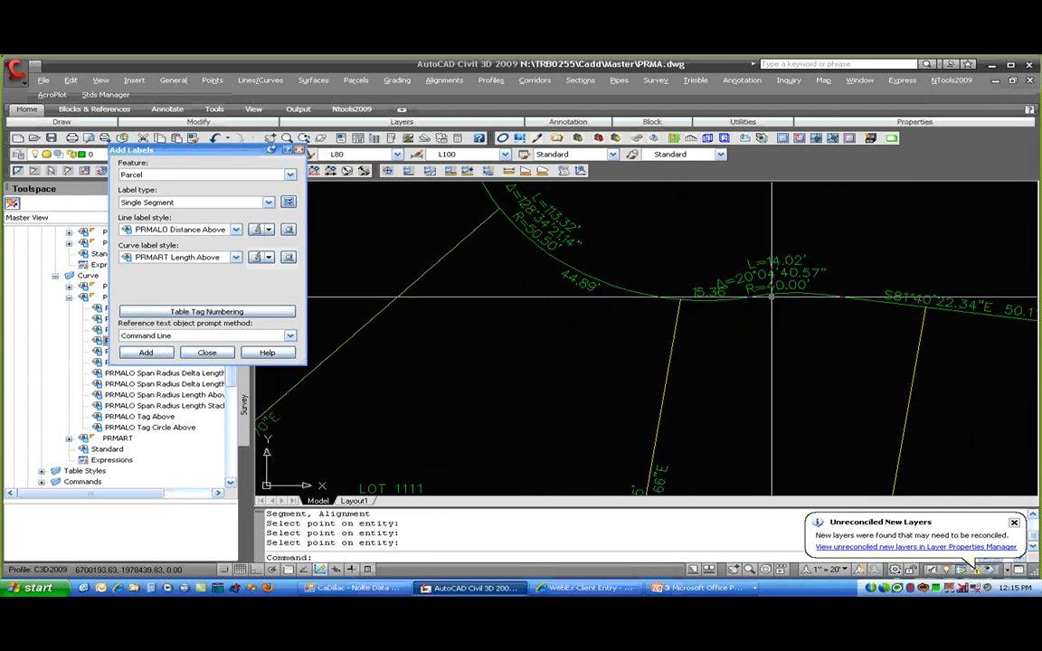
- Drag the 15.36' curve label below the curve so it hangs on a leader
click(715, 293)
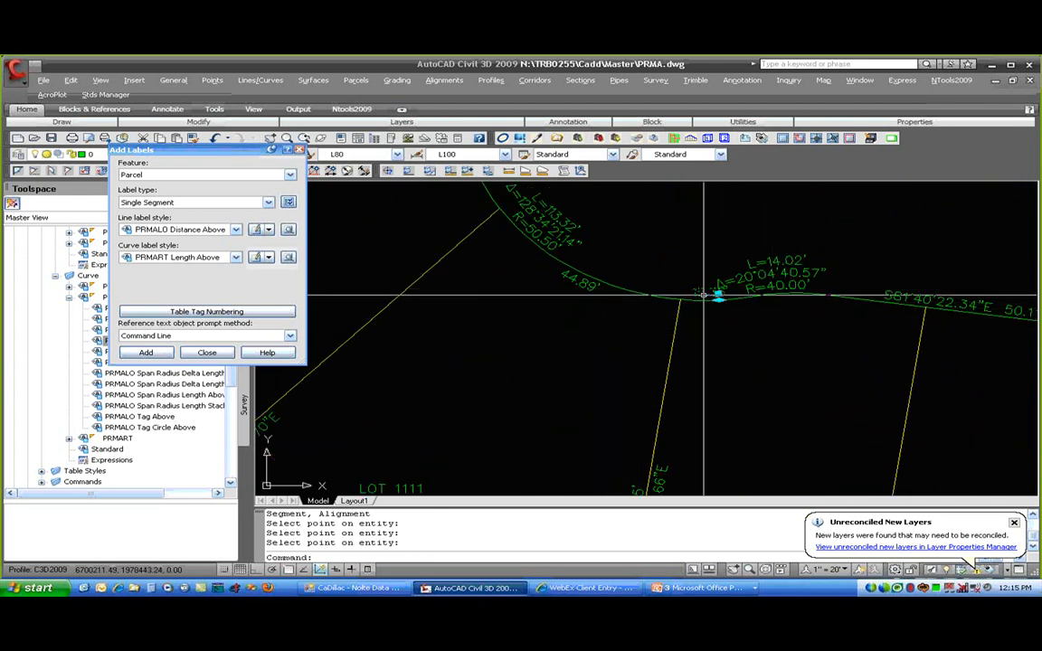
click(719, 298)
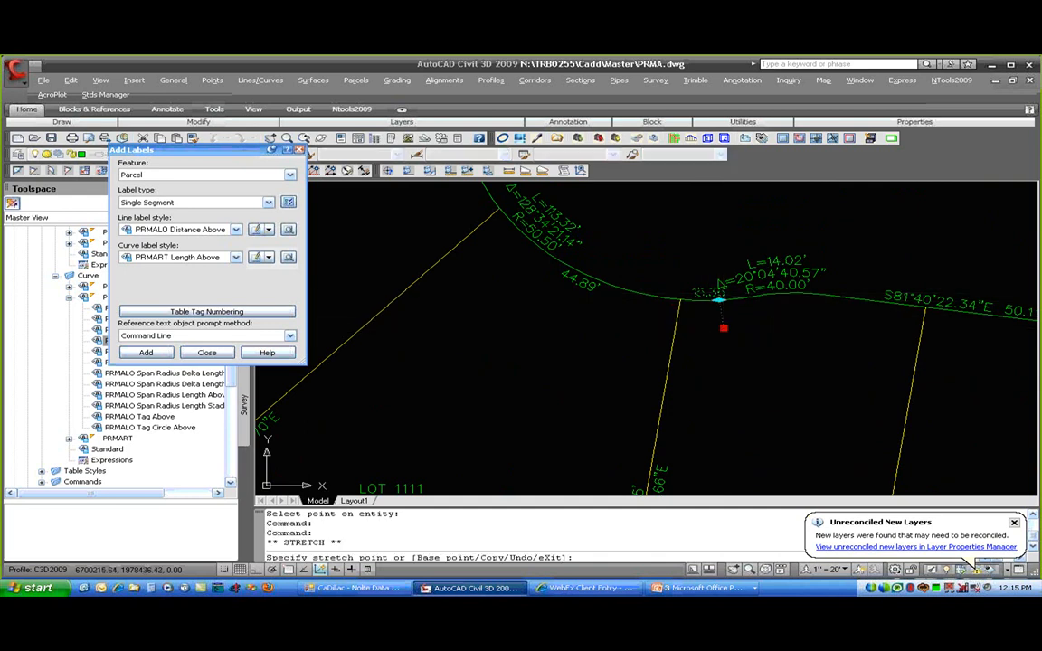
click(725, 326)
key(Escape)
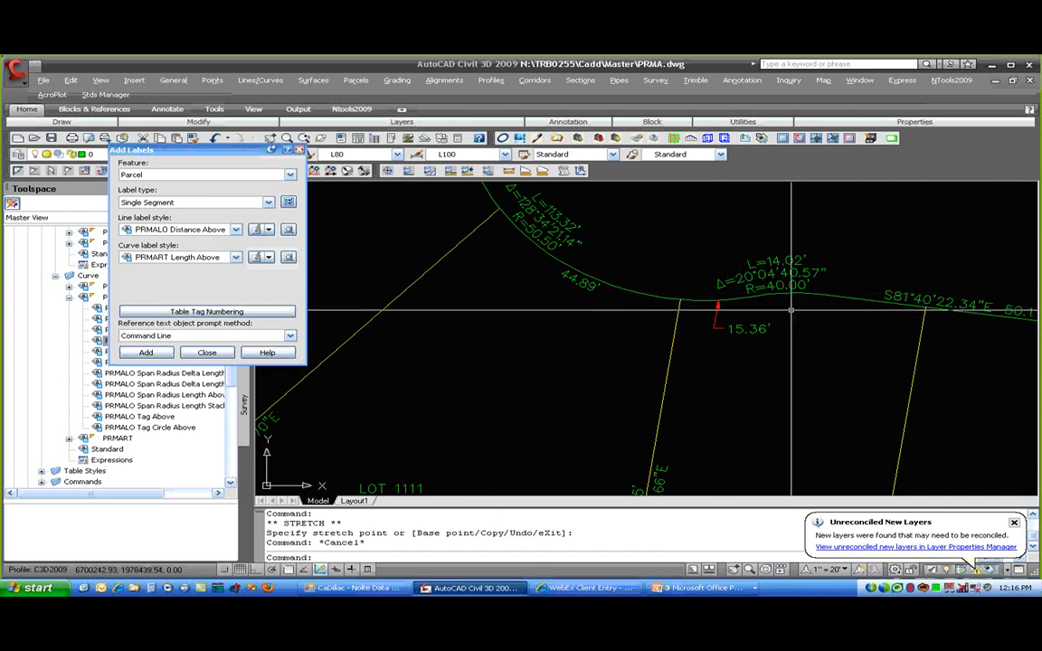
click(740, 326)
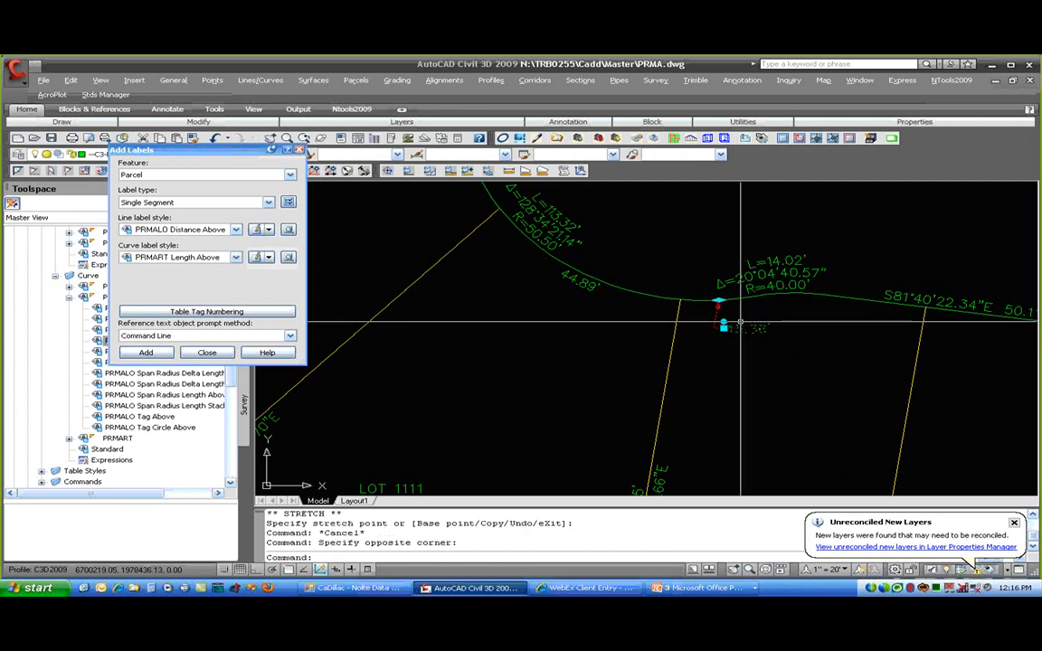
key(Escape)
key(Escape)
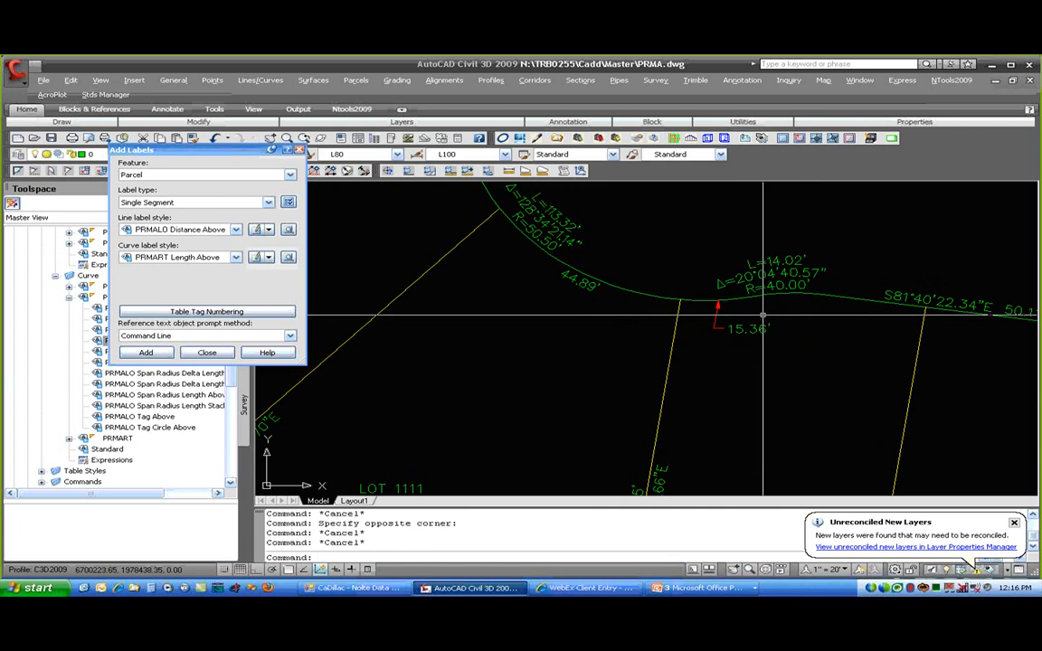
scroll(763, 315, down, 4)
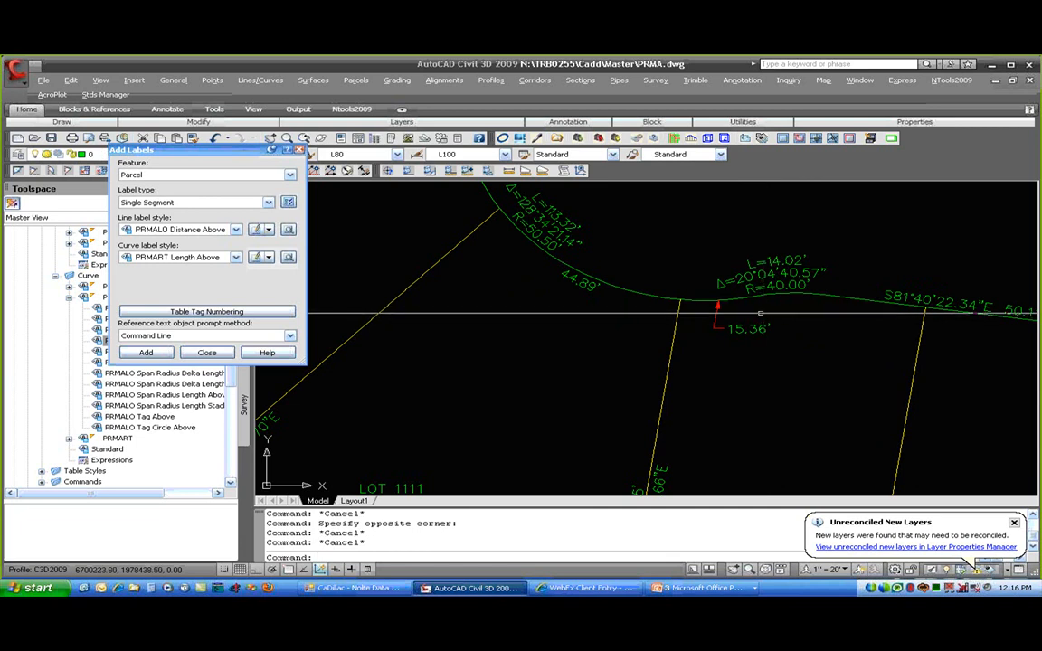
scroll(664, 316, down, 4)
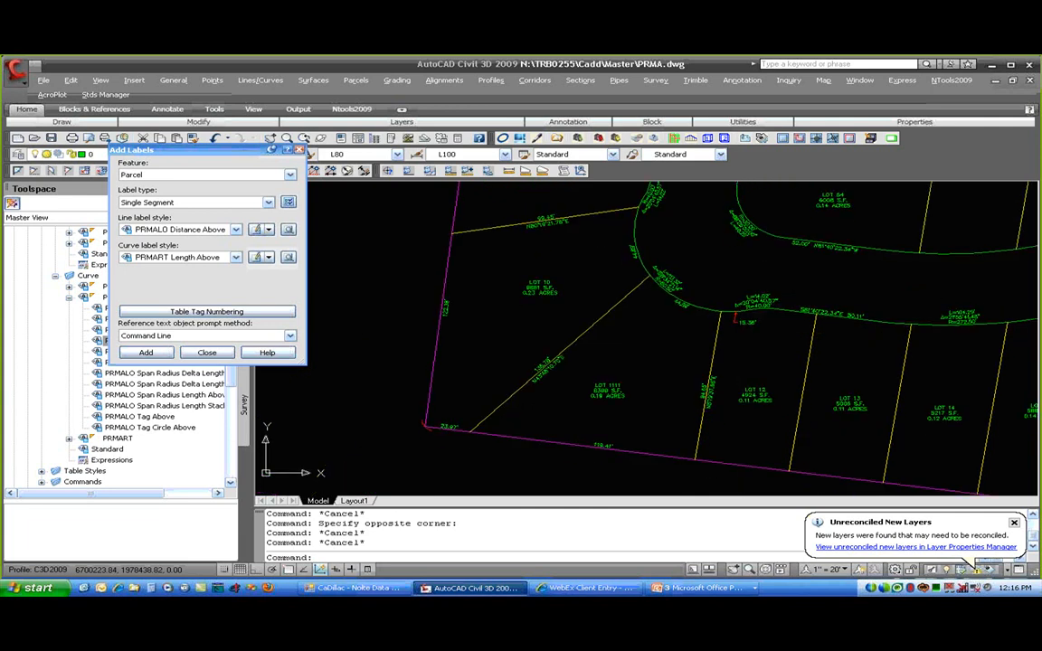
- Close Add Labels and make PRMA-C3 the active drawing from Prospector
click(207, 353)
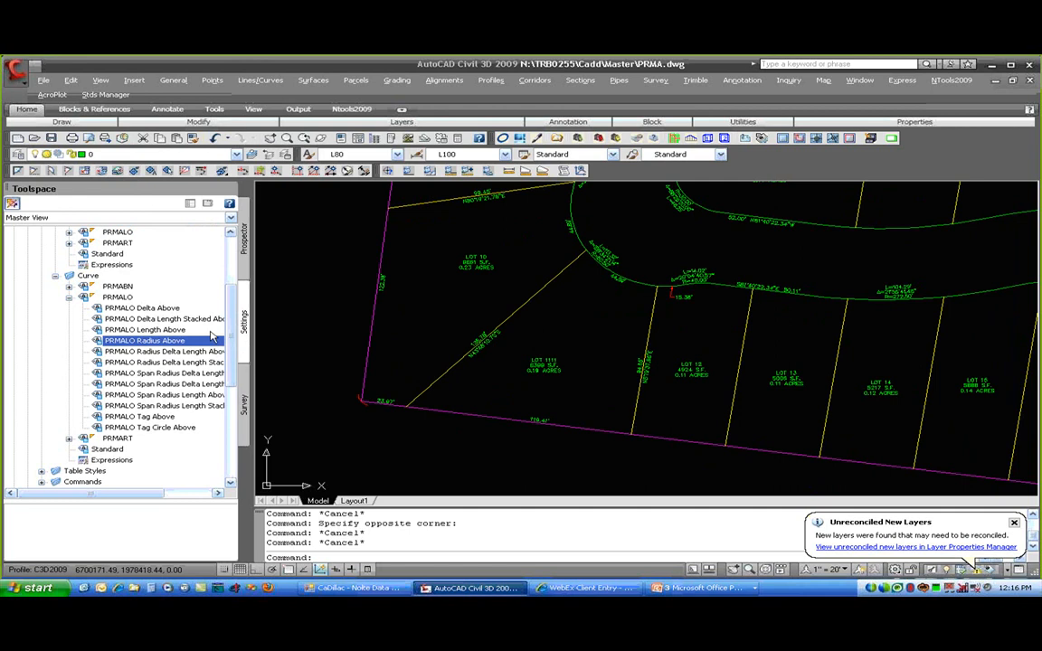
click(243, 242)
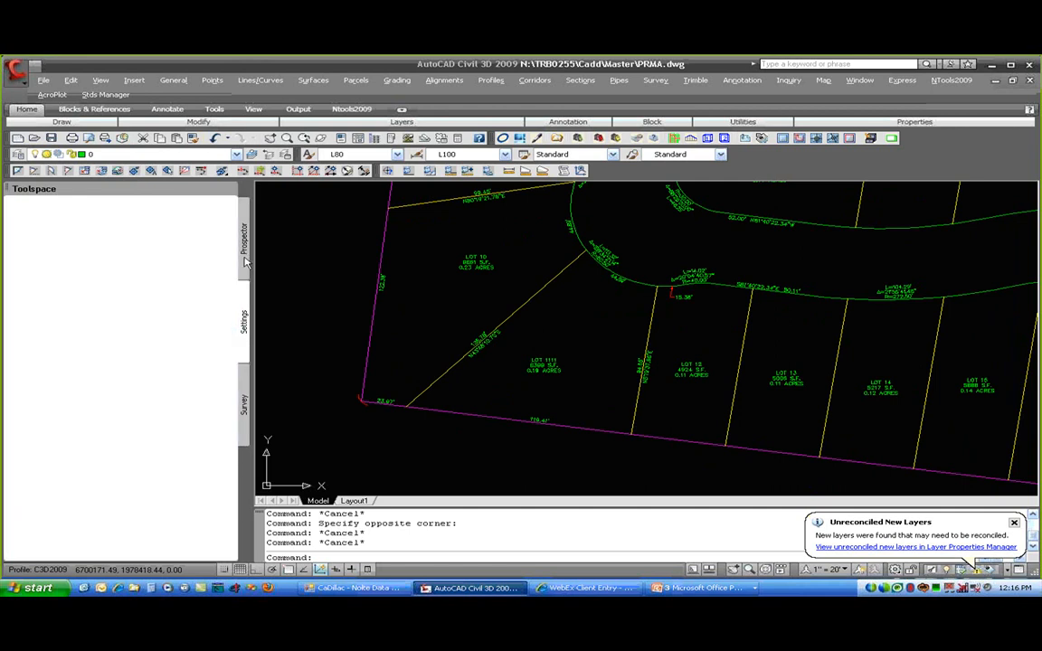
right_click(80, 374)
click(122, 383)
scroll(625, 335, down, 7)
scroll(703, 316, up, 4)
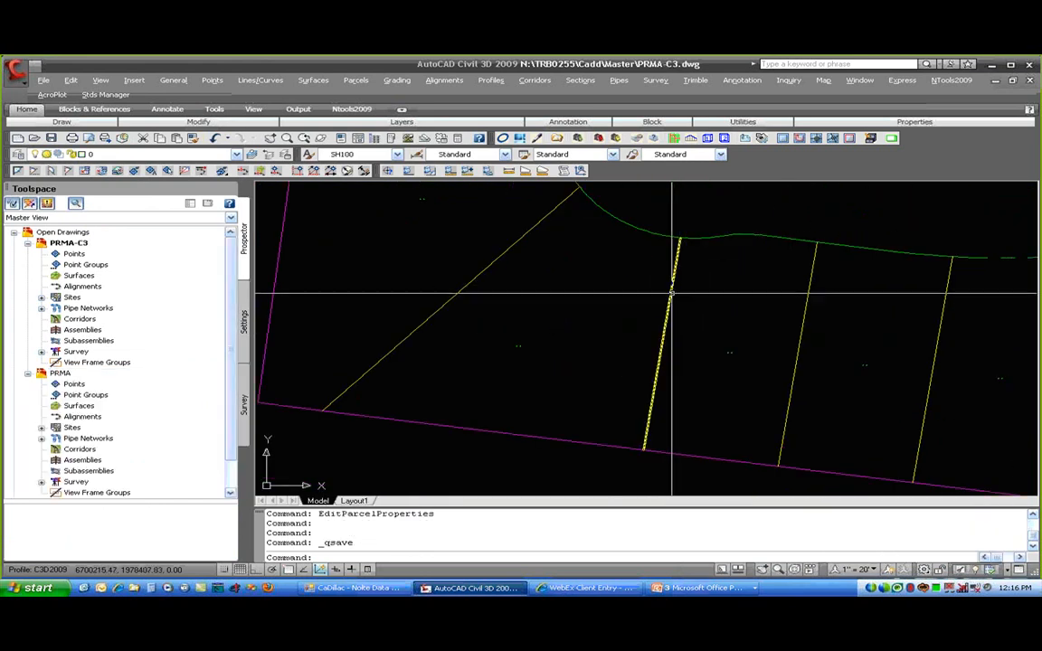
- Inspect the lot lines around the street curve to find the one to adjust
click(667, 299)
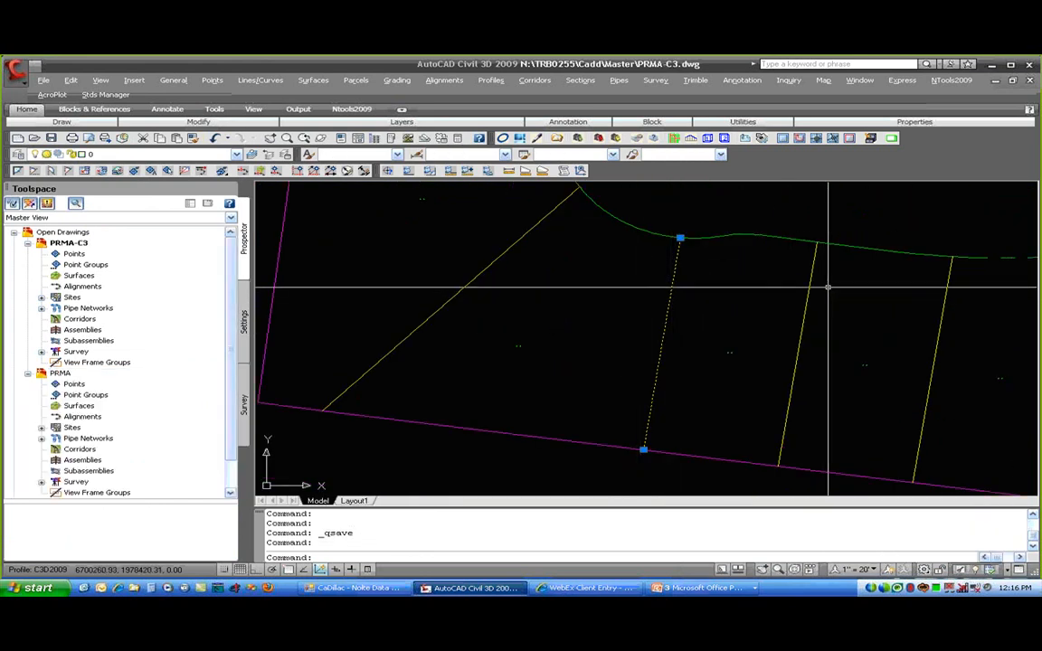
key(Escape)
key(Escape)
scroll(750, 353, up, 4)
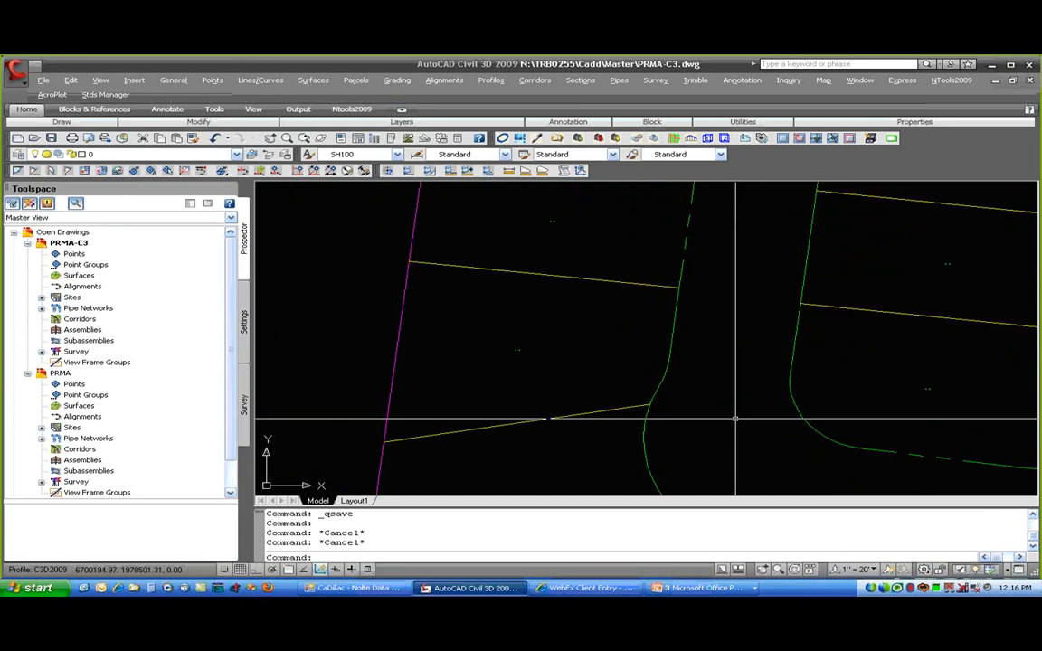
click(648, 285)
middle_drag(706, 280, 661, 470)
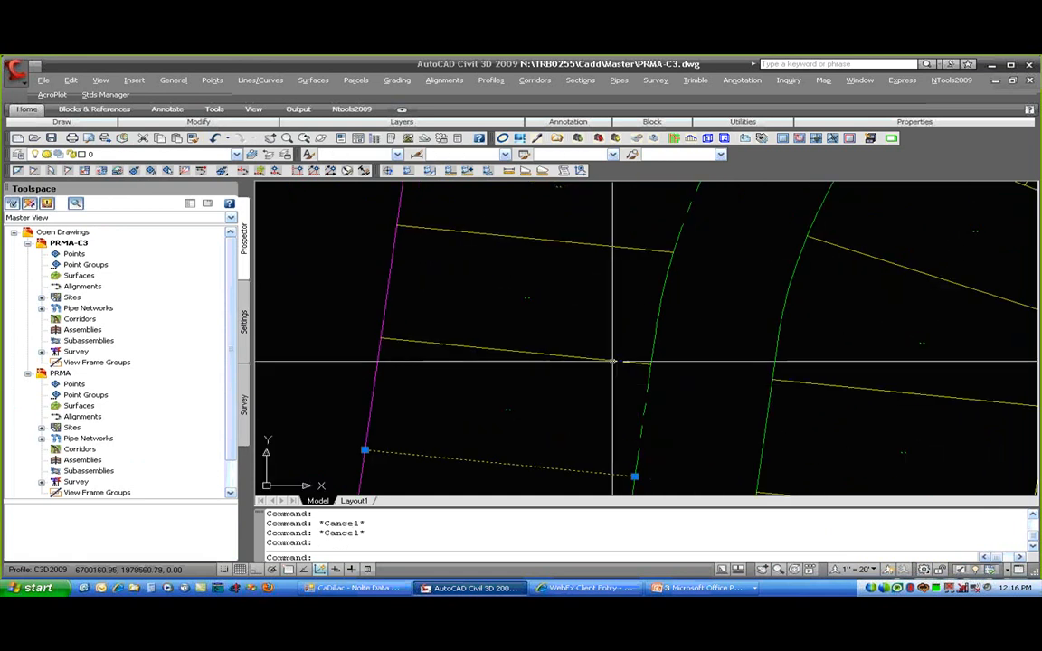
click(613, 361)
key(Escape)
key(Escape)
scroll(612, 361, down, 4)
mouse_move(626, 386)
middle_down()
mouse_move(633, 290)
mouse_move(599, 209)
middle_up()
scroll(612, 313, up, 3)
- Stretch the lot line's lower end onto the pink boundary using NEA, then save PRMA-C3
click(612, 313)
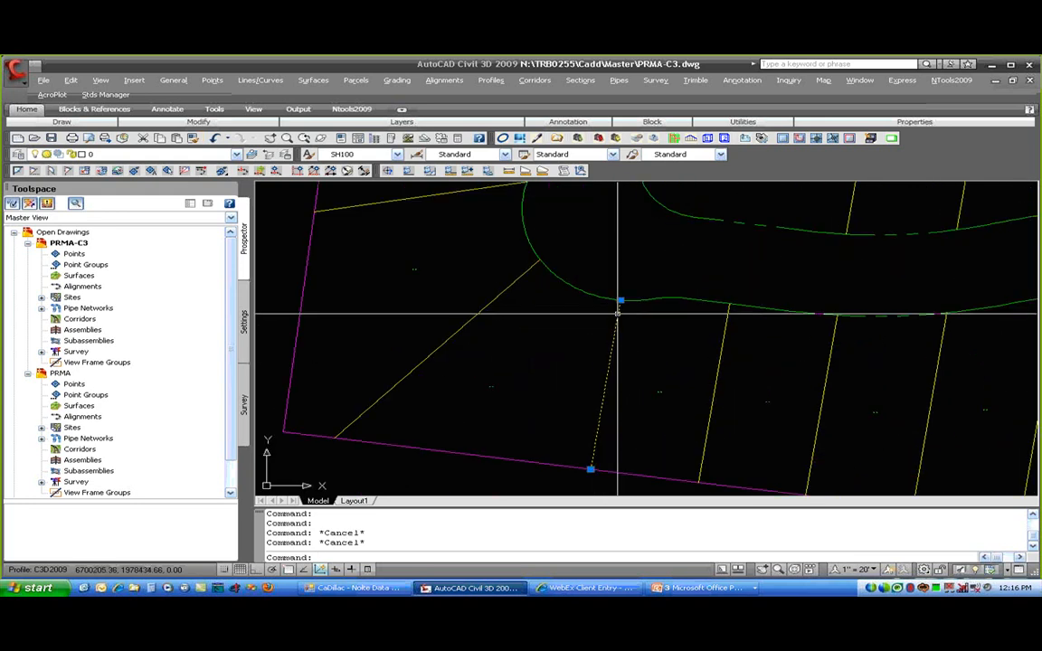
click(620, 300)
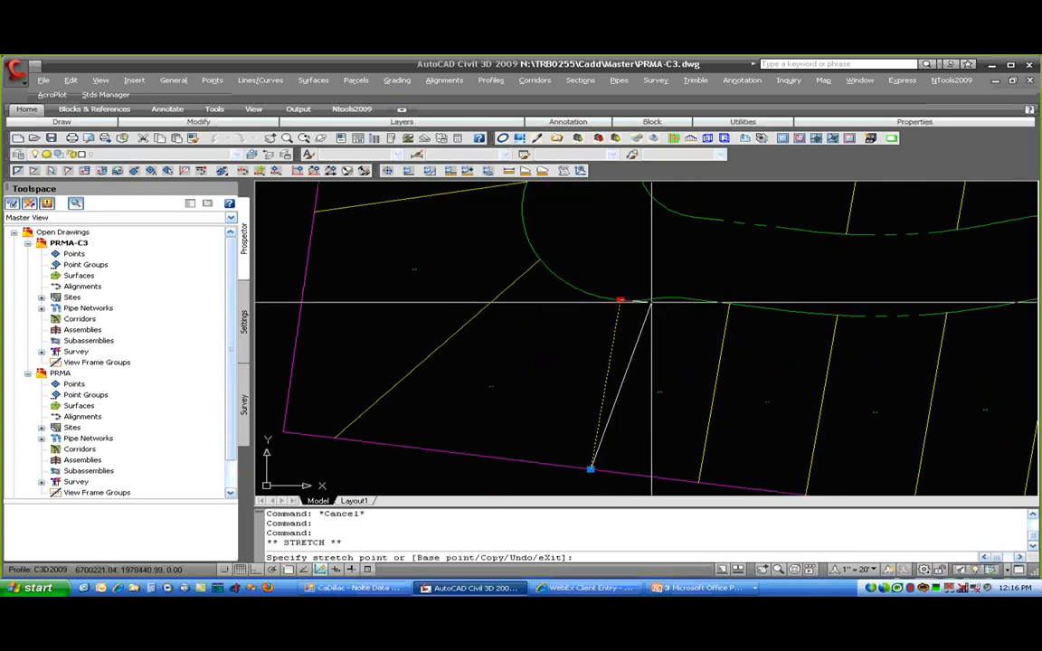
key(Escape)
key(Escape)
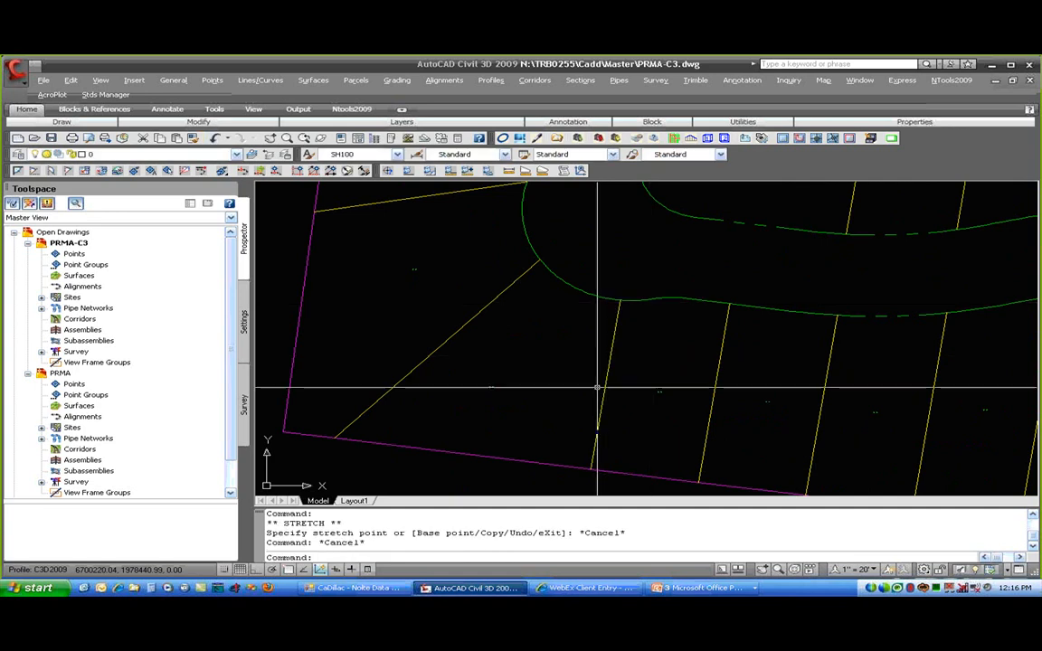
click(591, 468)
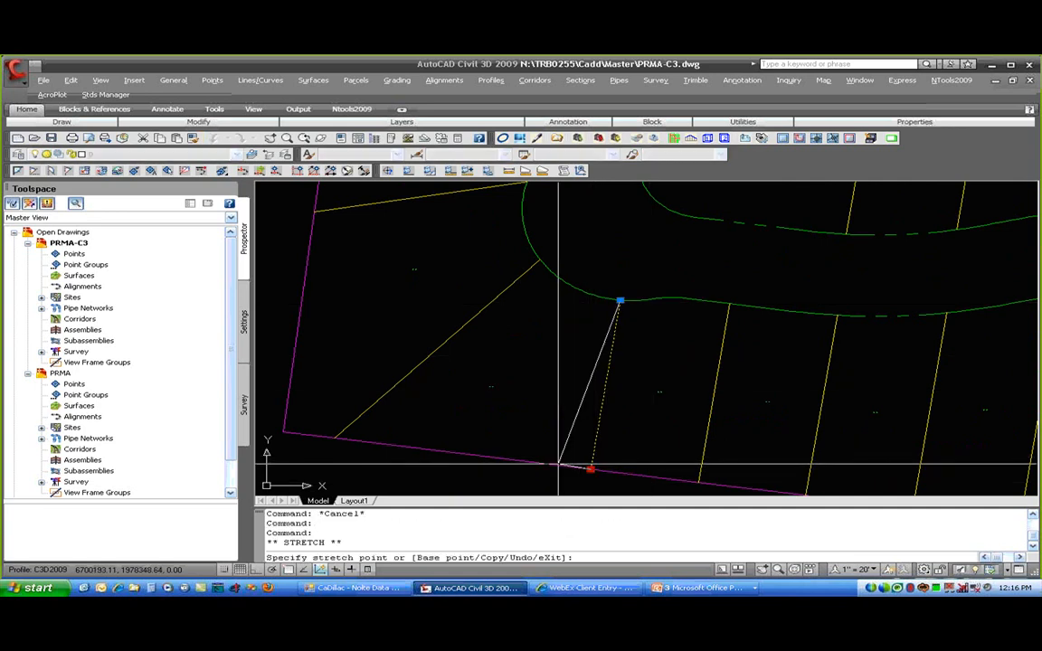
text(NEA)
key(Return)
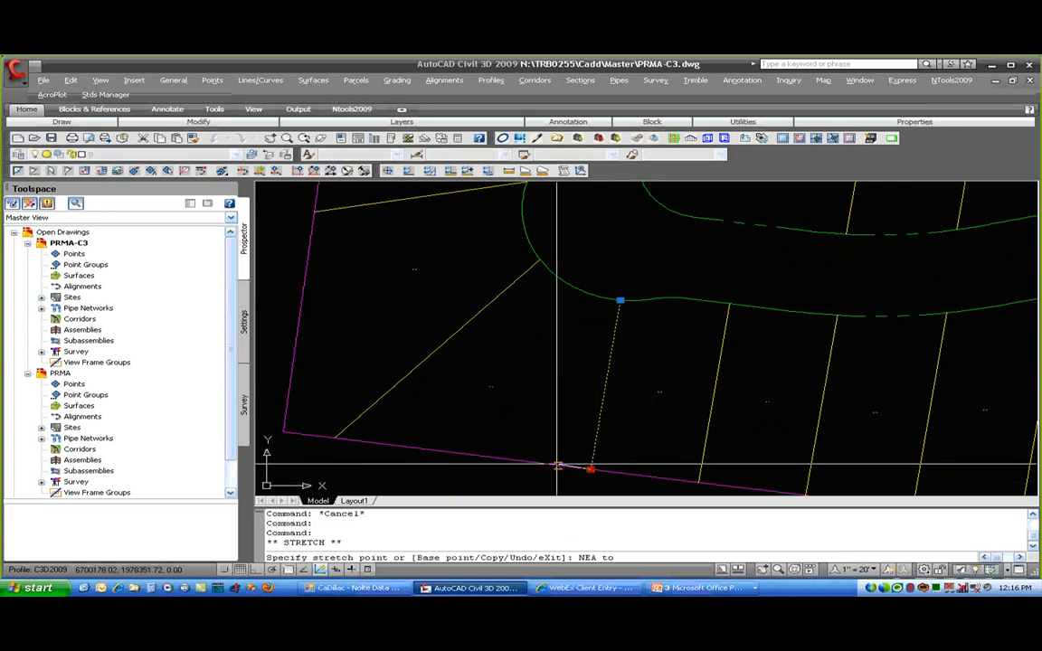
click(546, 464)
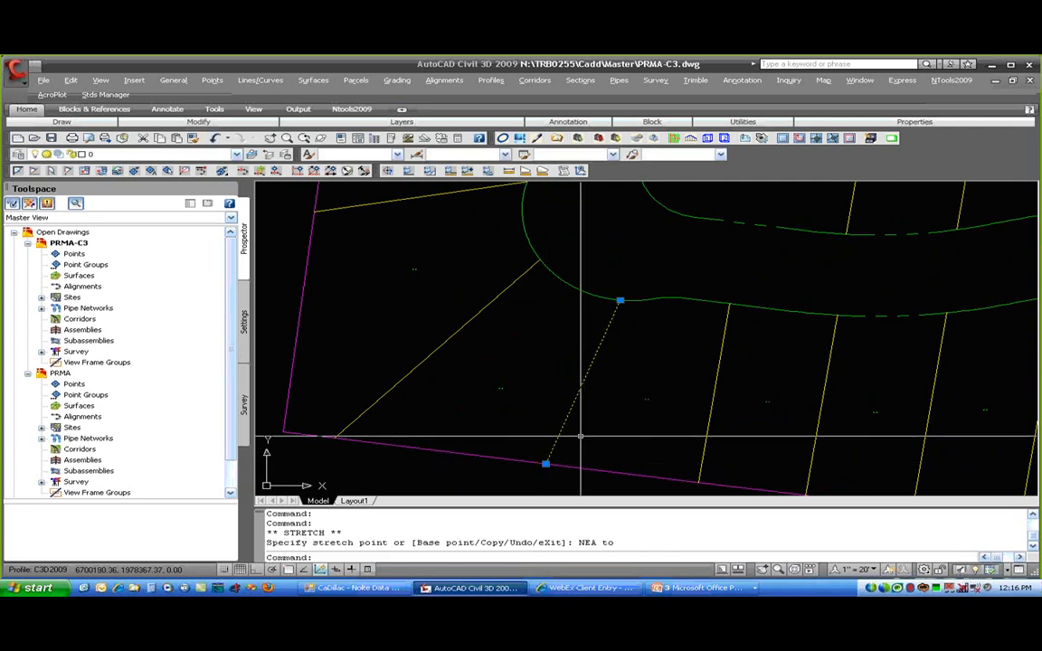
key(Escape)
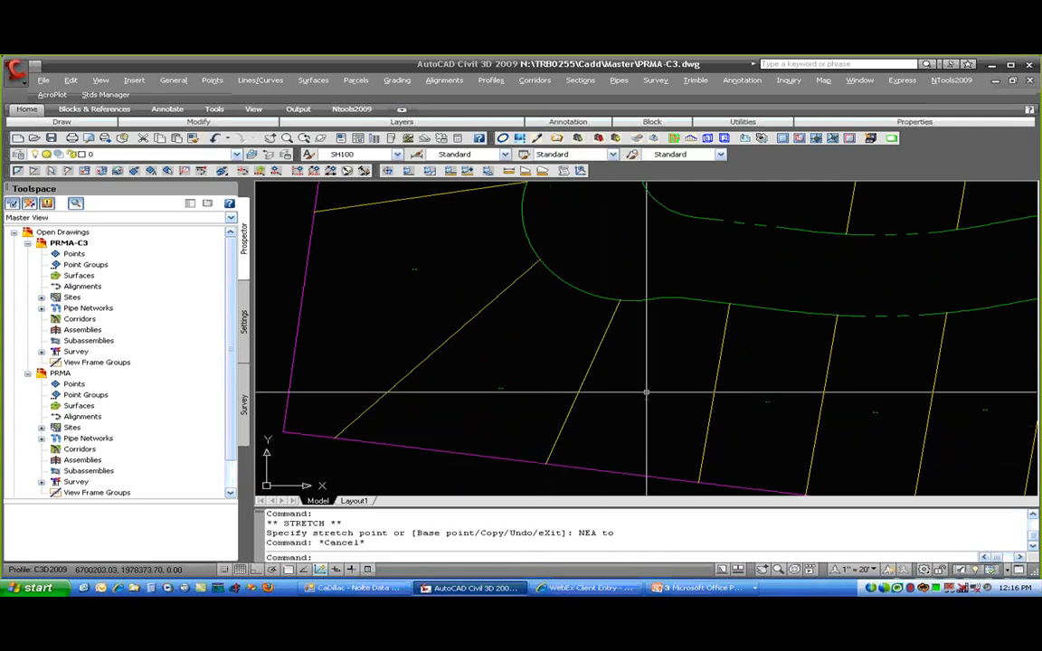
scroll(646, 391, down, 2)
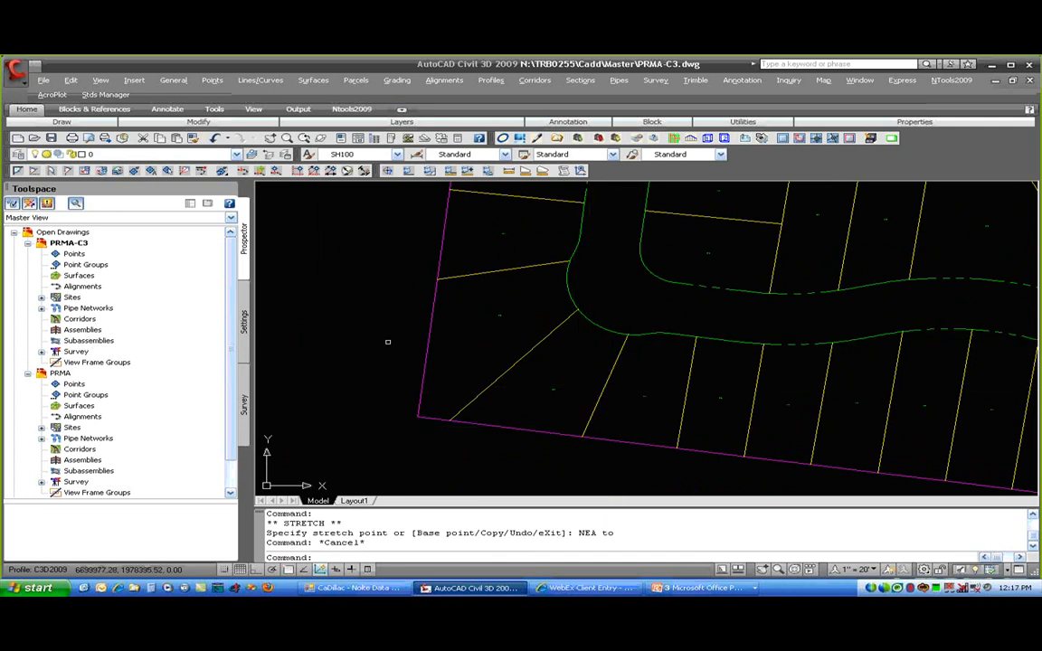
click(51, 140)
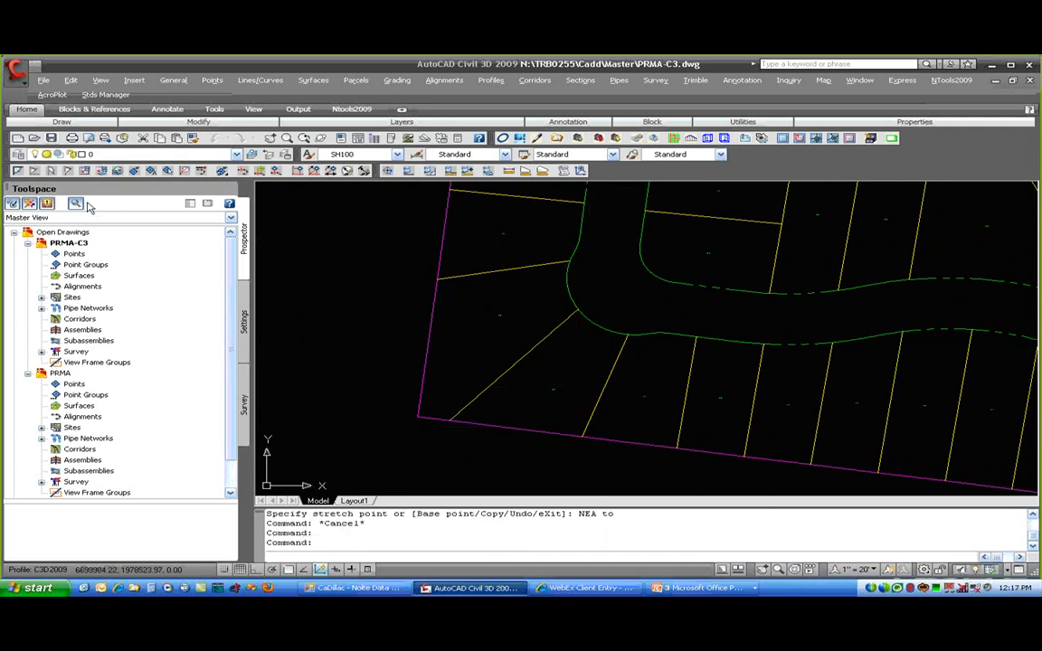
- Switch to PRMA from Prospector and center the view on LOT 1111 with Lots 12 and 13
right_click(77, 374)
click(113, 393)
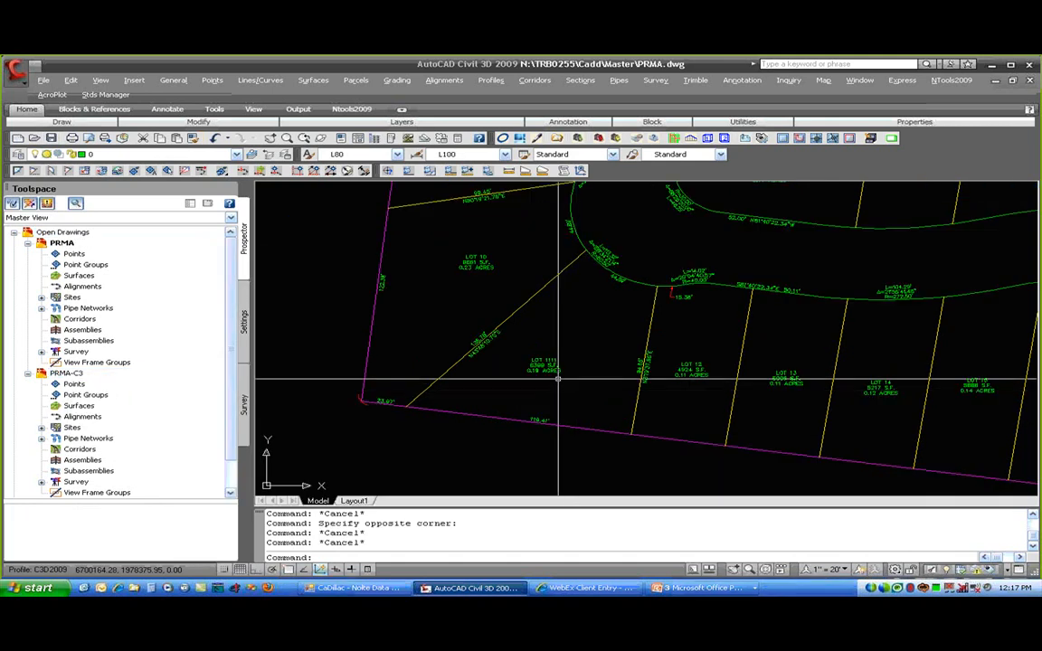
scroll(645, 386, up, 4)
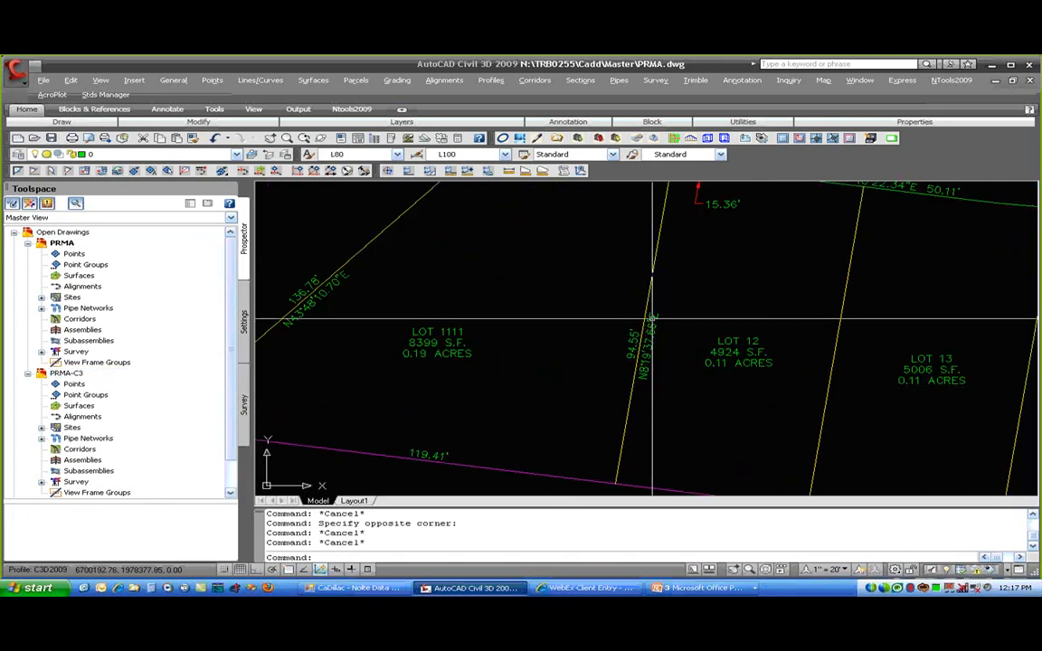
middle_drag(640, 384, 645, 346)
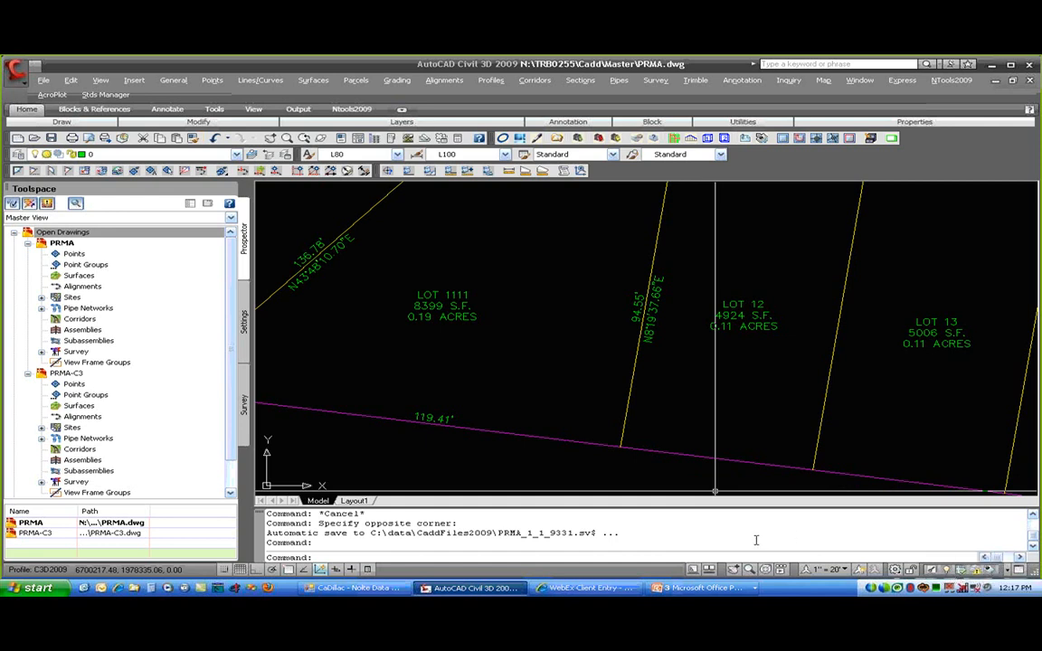
- Reload the PRMA-C3 xref from the External References palette, then close the palette
key(Return)
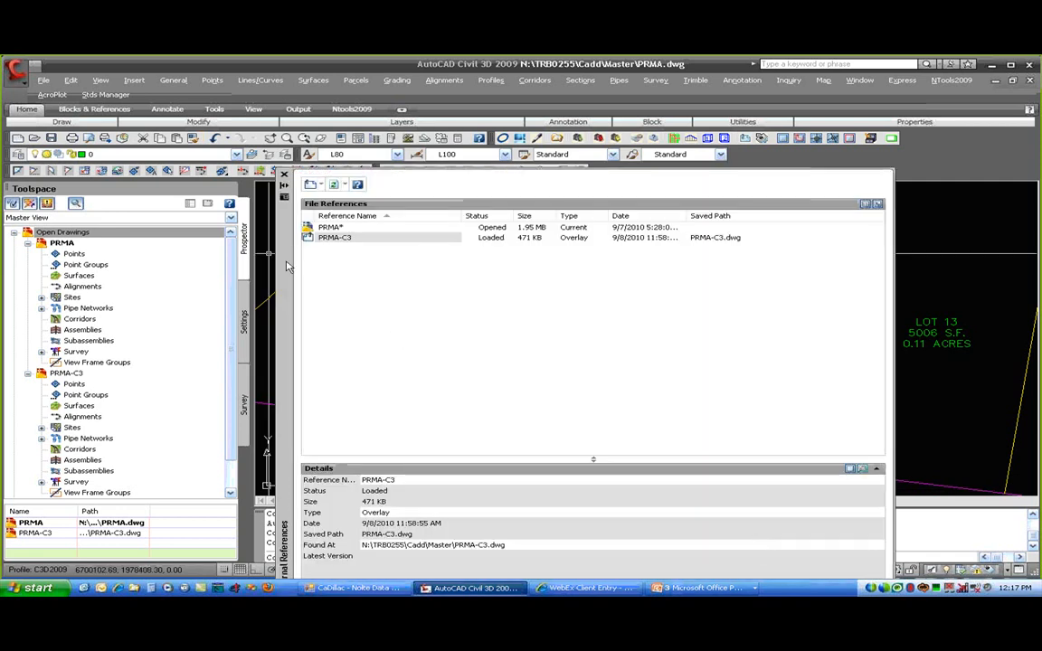
drag(285, 262, 49, 177)
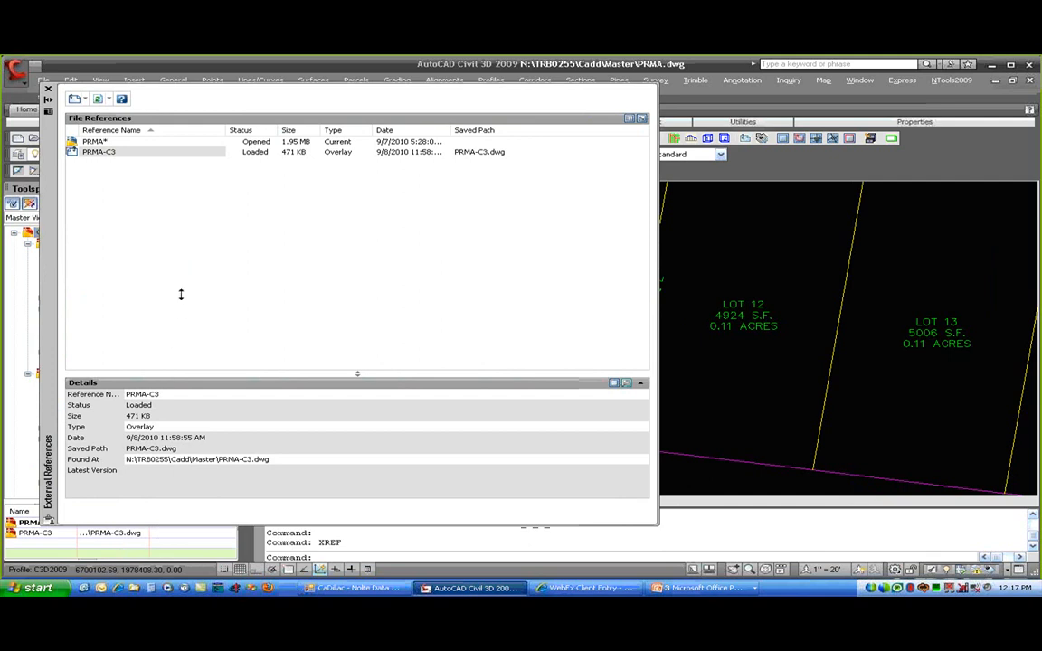
drag(182, 275, 190, 210)
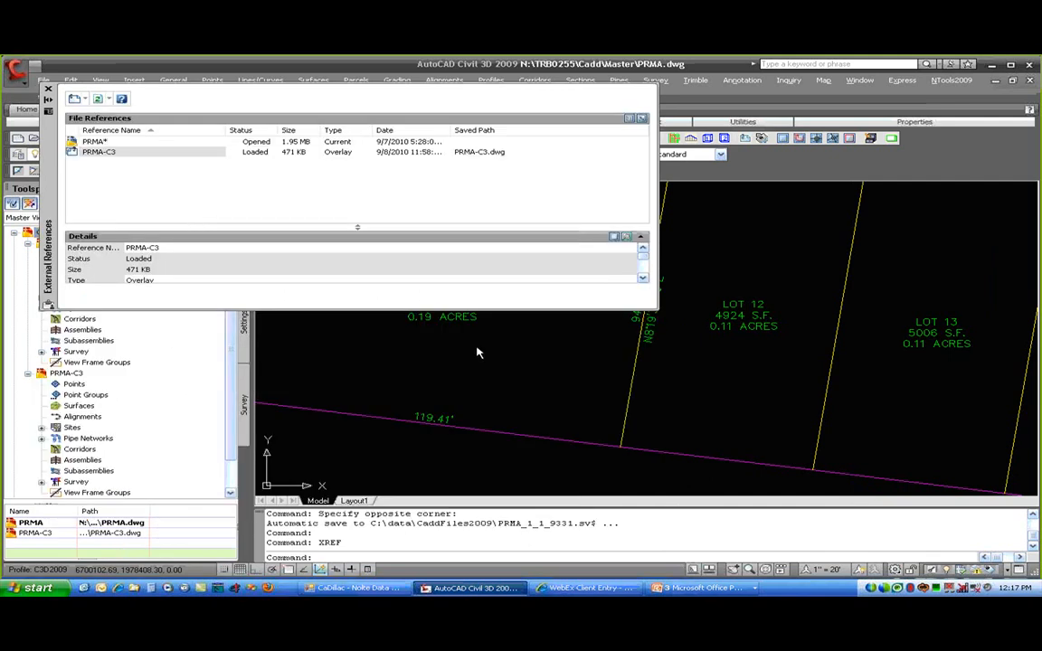
right_click(128, 154)
click(150, 193)
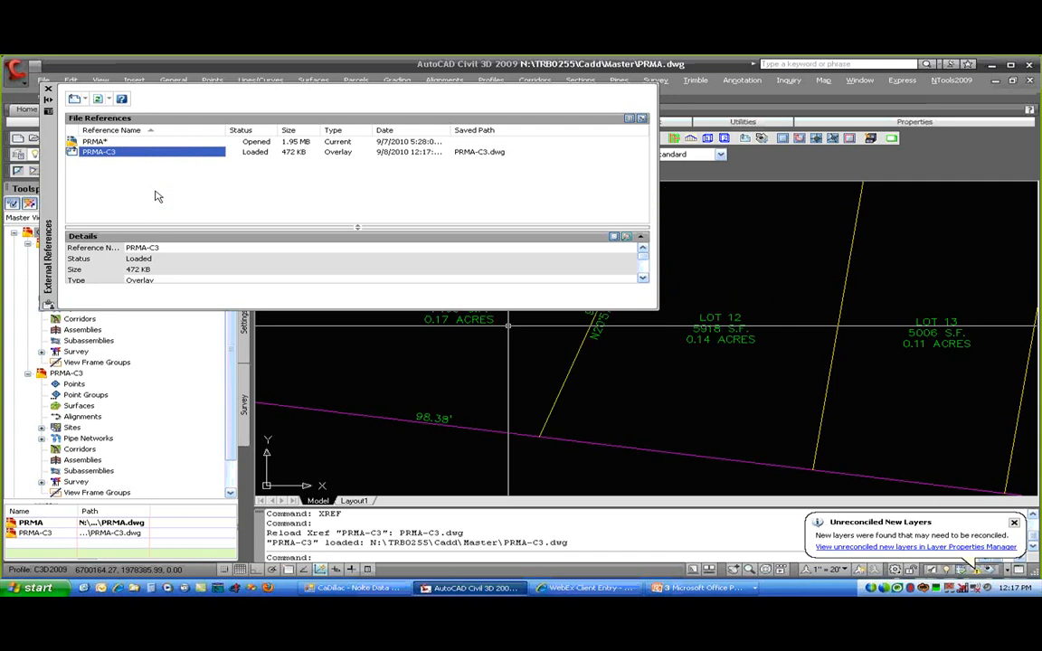
click(48, 89)
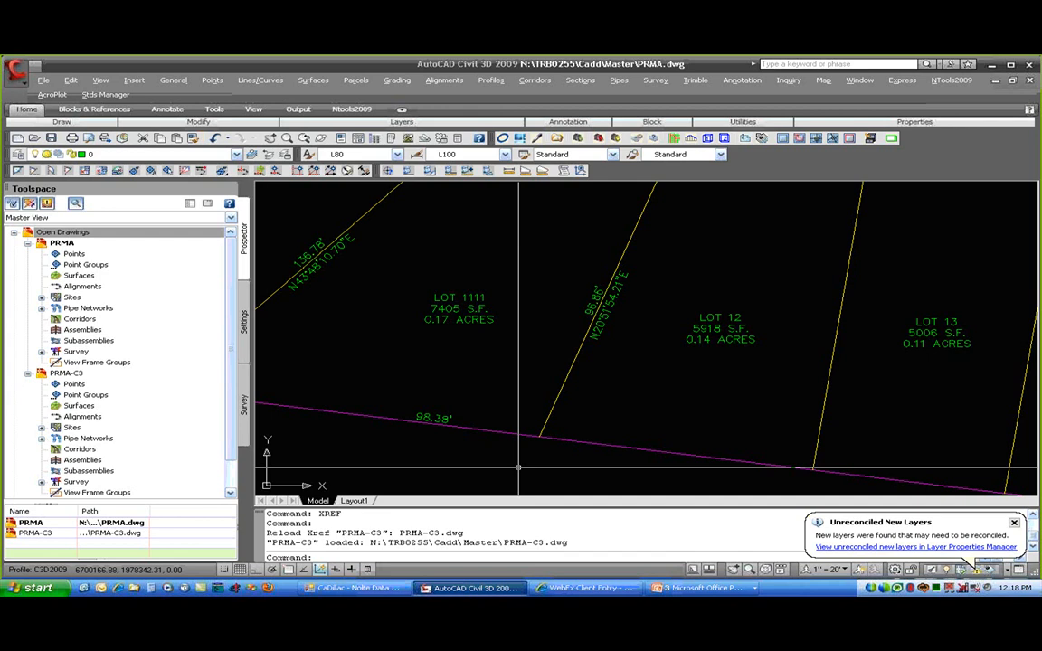
scroll(519, 467, down, 2)
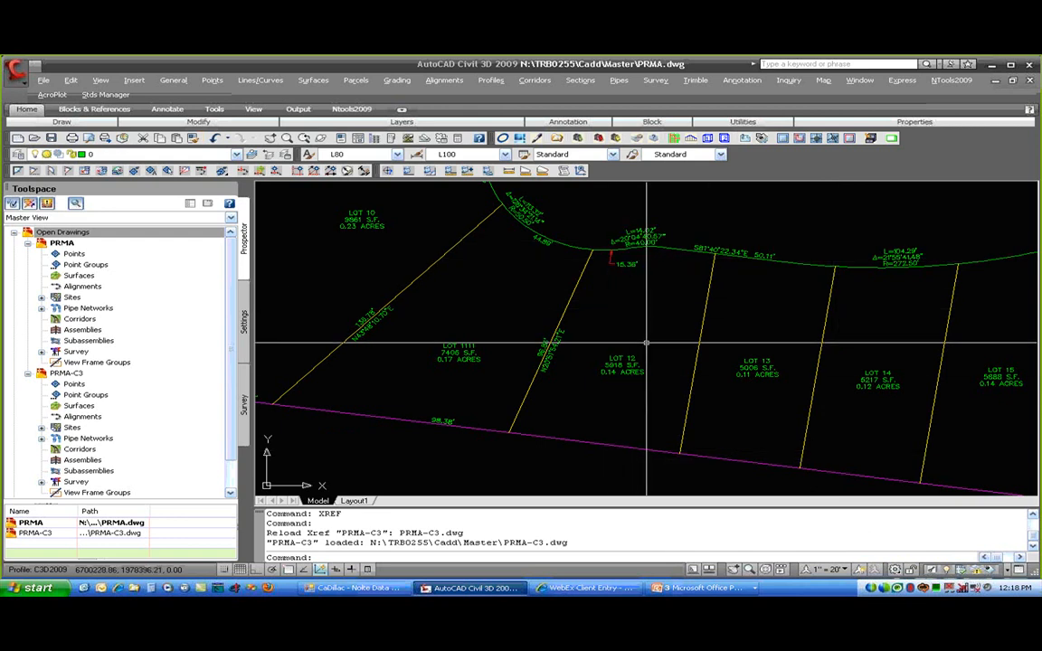
click(846, 570)
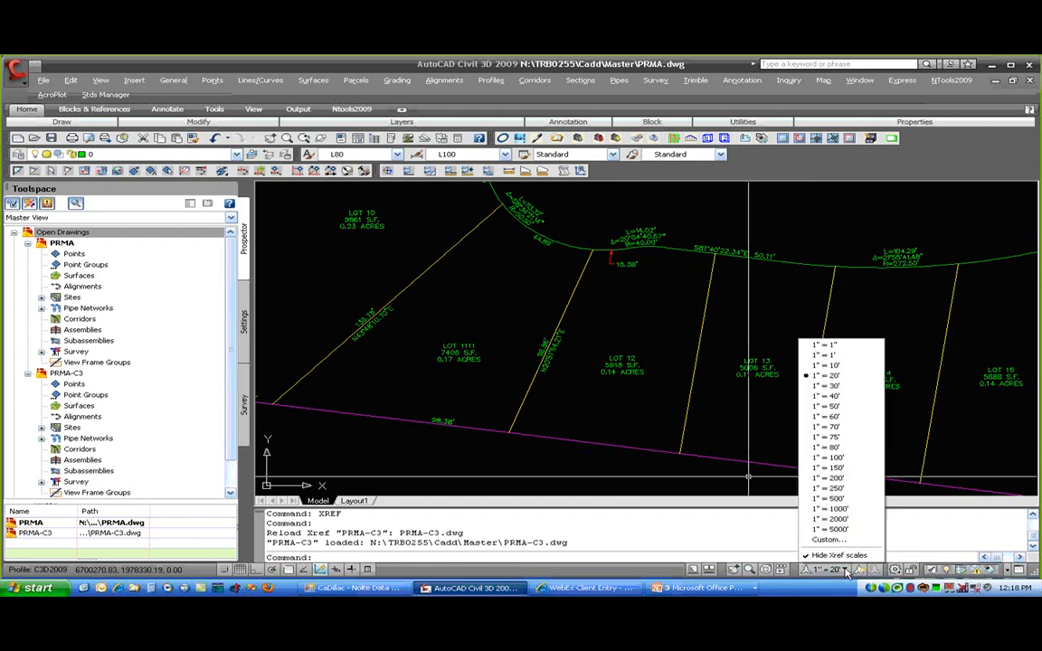
click(847, 397)
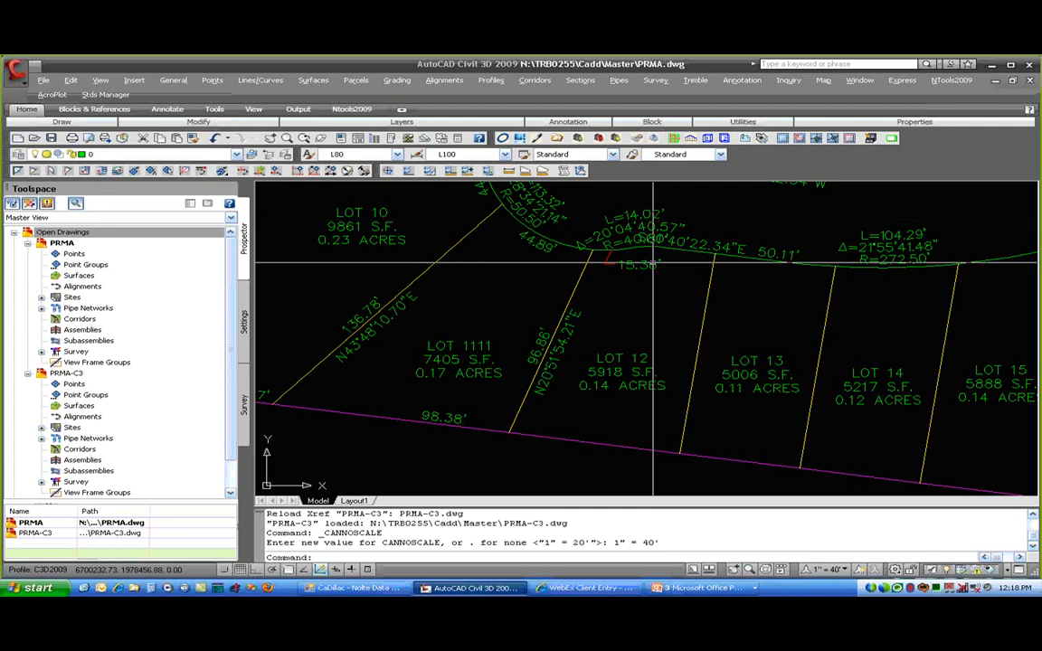
click(818, 569)
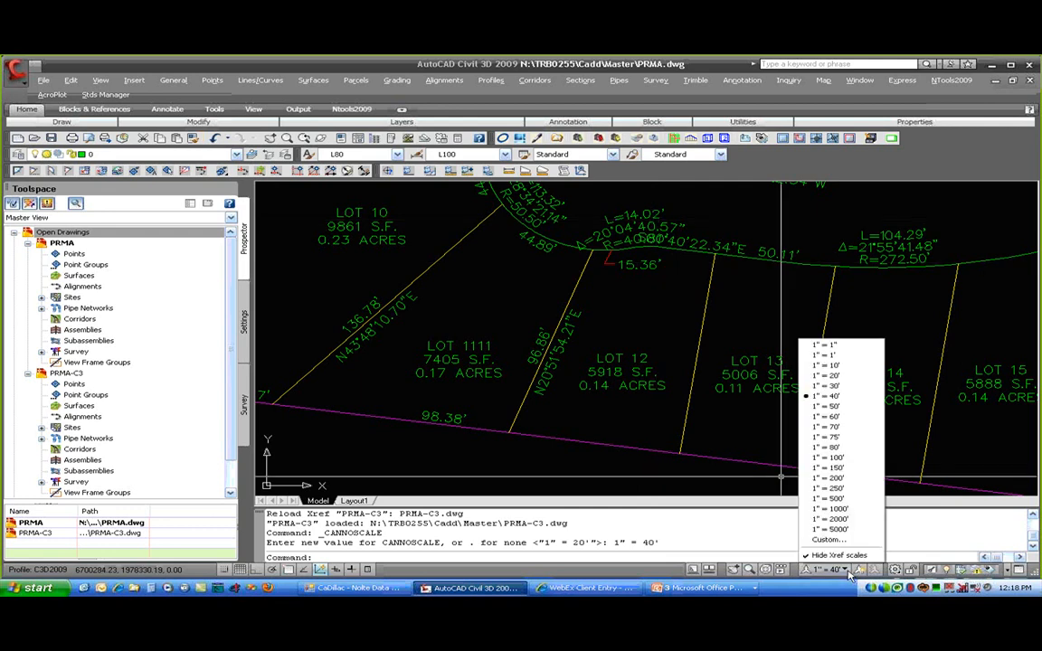
click(820, 378)
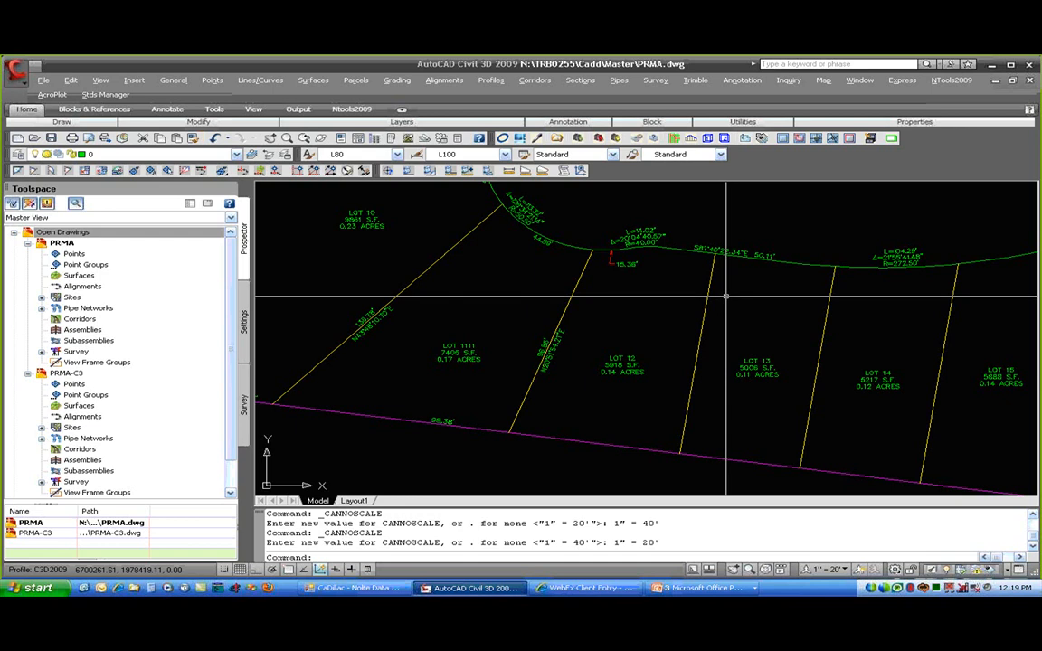
scroll(727, 296, down, 2)
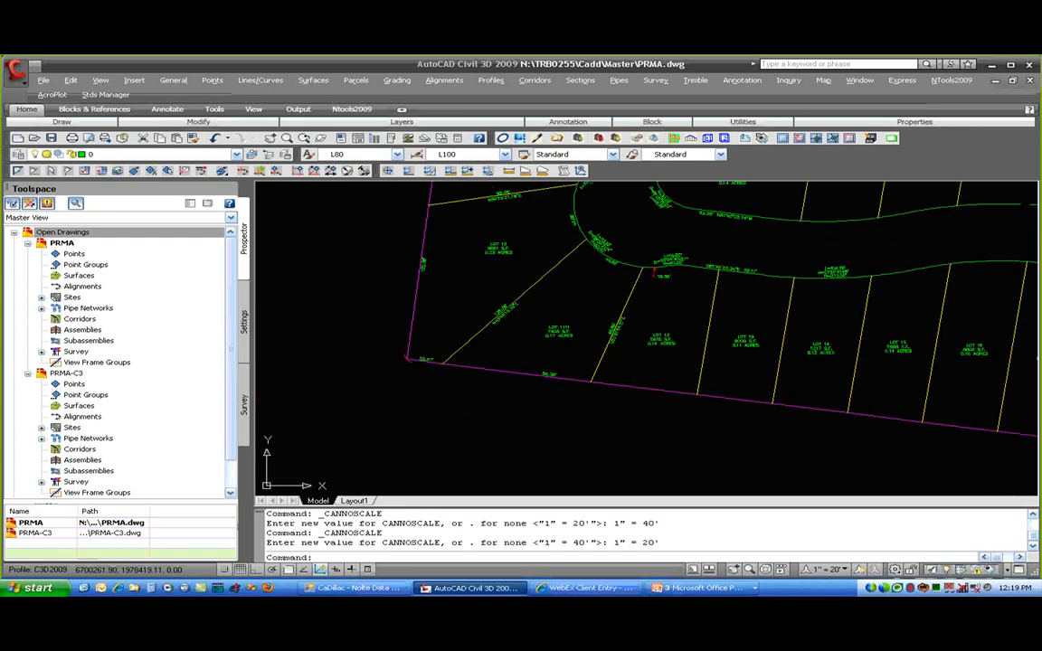
scroll(592, 390, down, 5)
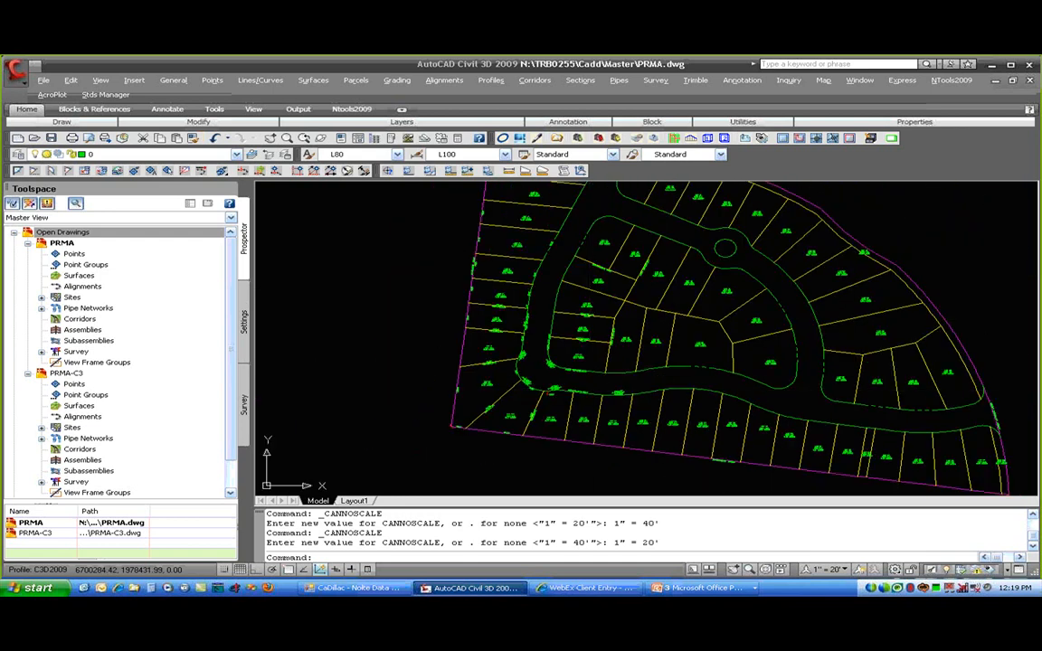
scroll(592, 390, up, 4)
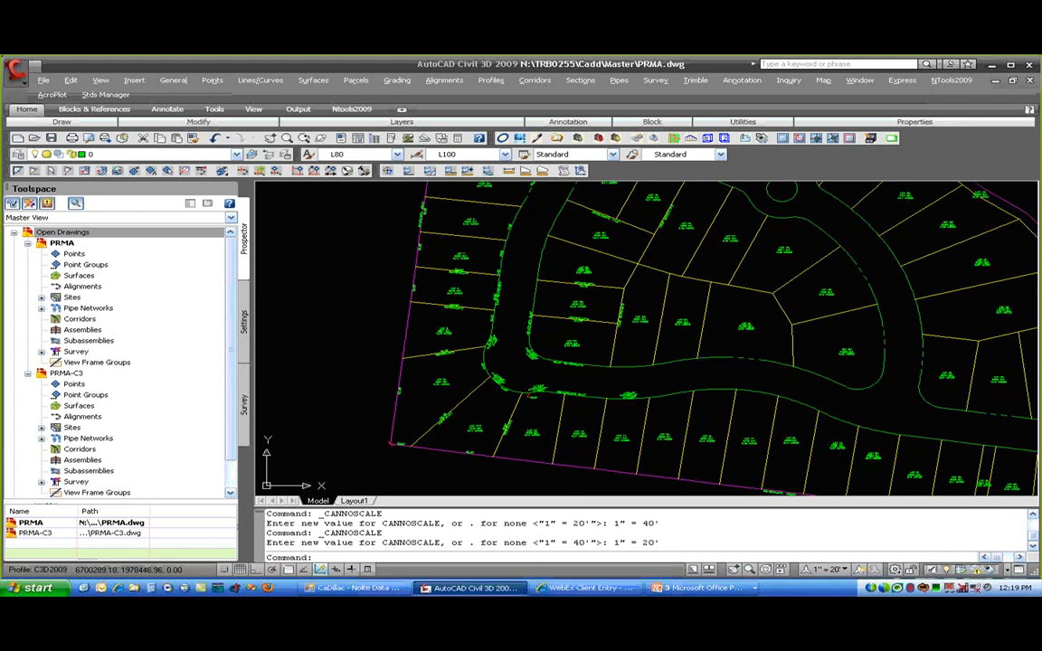
- Draw a tall viewport on the left of Layout1 with MV and pan inside it to the linework
click(353, 500)
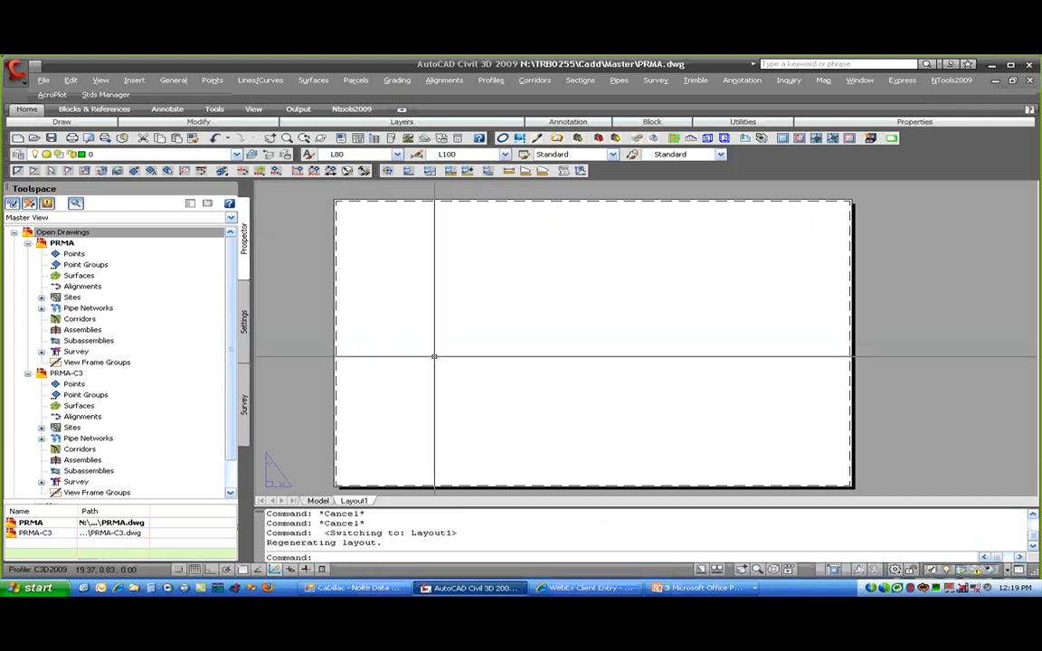
key(Return)
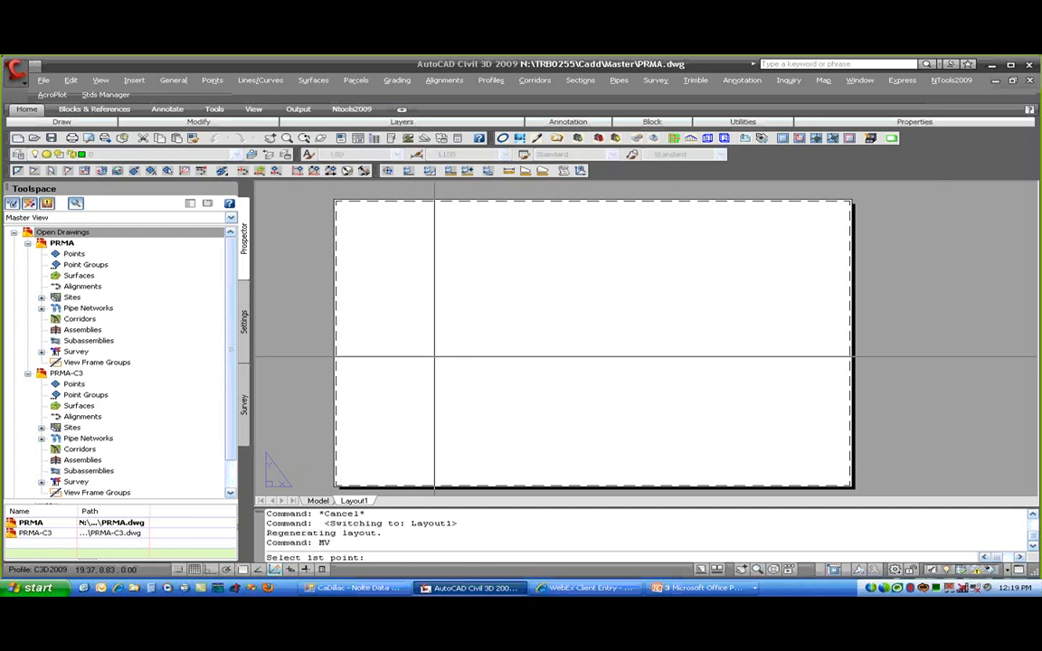
click(351, 475)
click(594, 216)
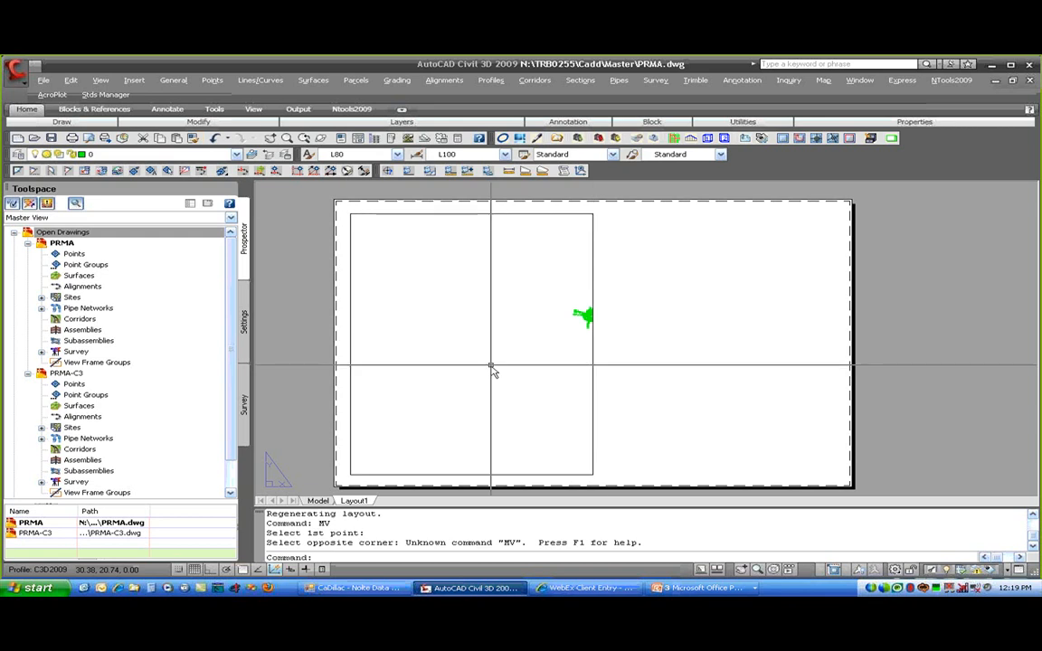
double_click(504, 345)
middle_drag(514, 331, 476, 328)
scroll(481, 337, up, 8)
scroll(481, 336, up, 2)
- Regenerate the display and set the viewport scale to 1"=20'
text(REGEN)
key(Return)
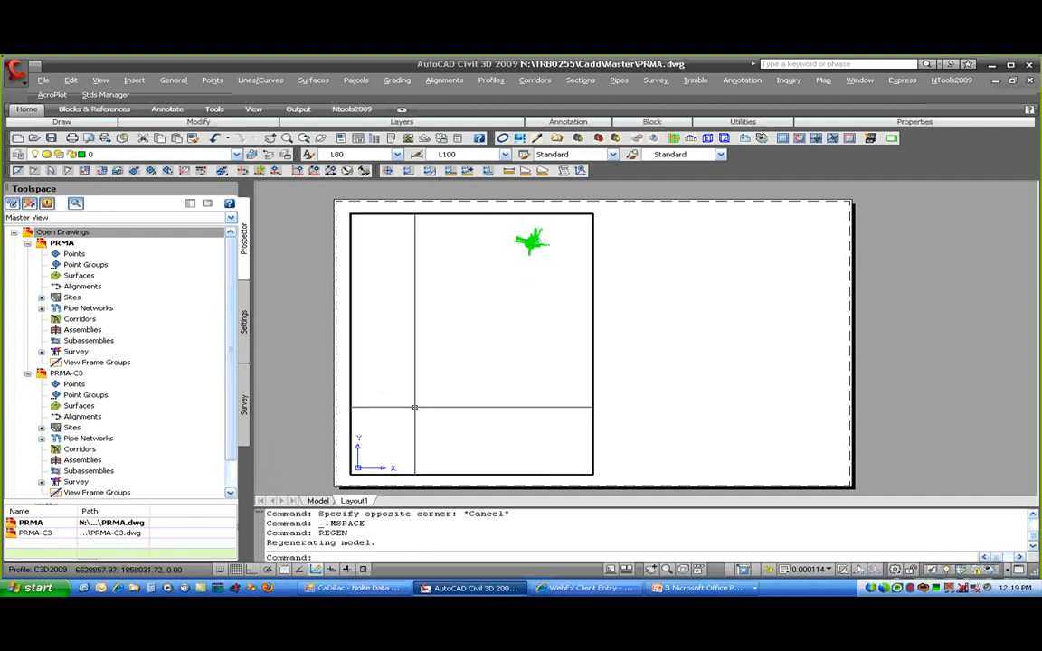
scroll(547, 229, up, 6)
scroll(488, 280, up, 8)
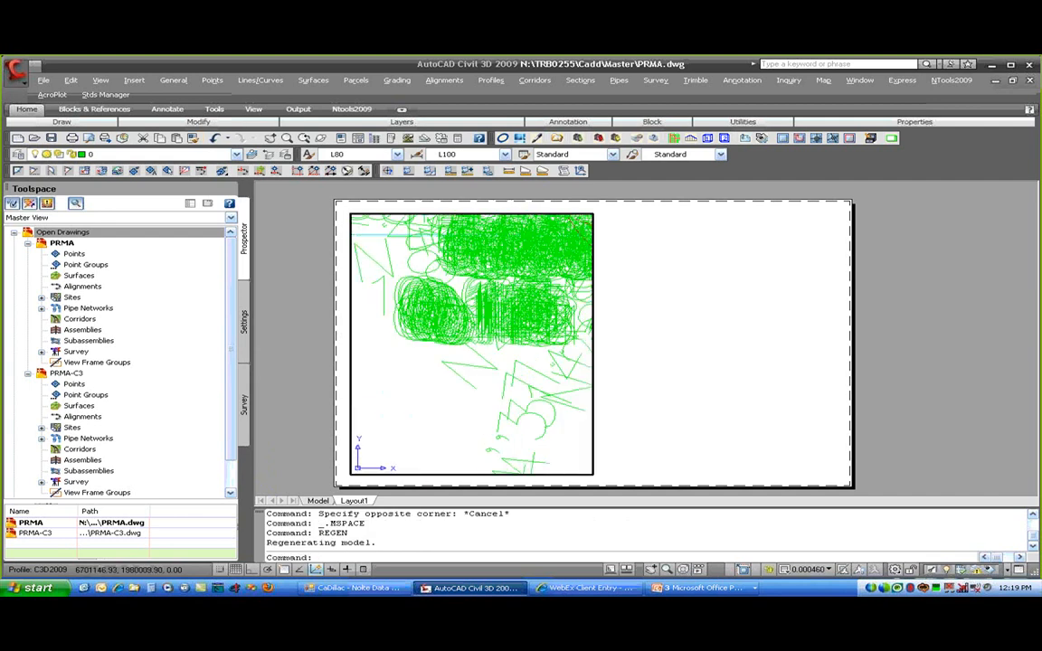
click(809, 569)
click(831, 377)
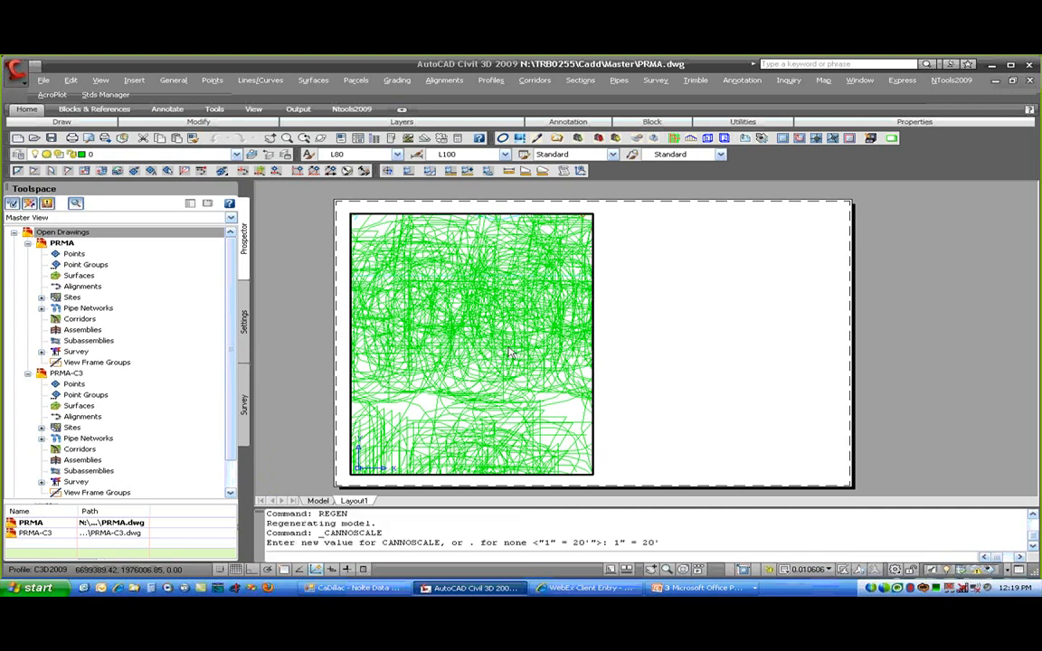
scroll(498, 349, down, 5)
middle_drag(463, 356, 554, 338)
- Zoom the viewport in on Lot 1111 and its 7405 S.F. label, then return to paper space
scroll(554, 331, down, 6)
scroll(565, 323, up, 8)
scroll(520, 337, up, 4)
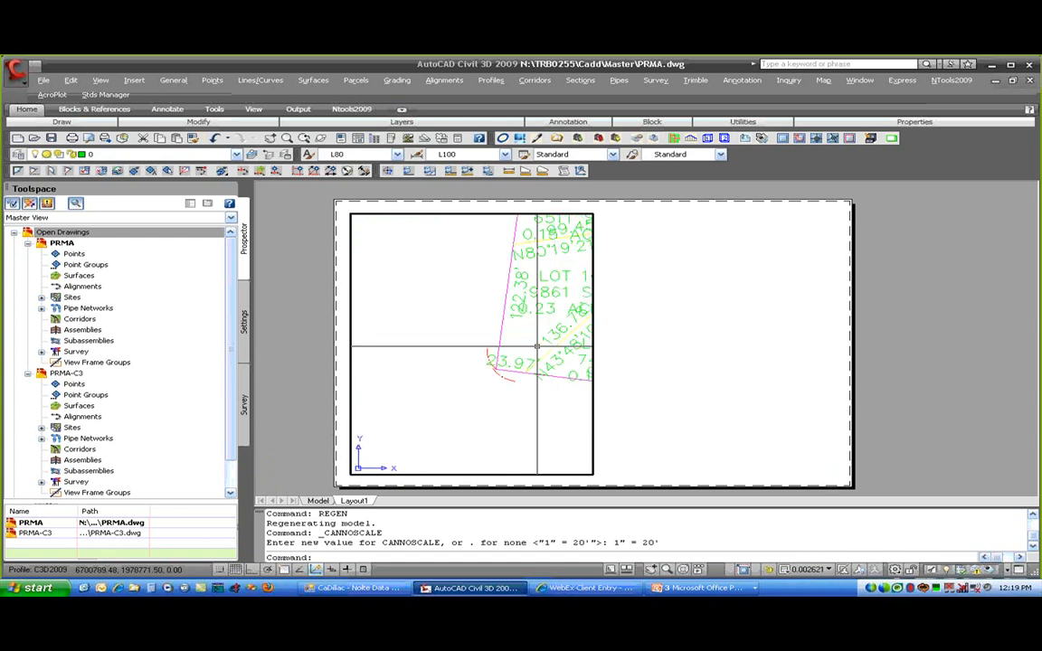
scroll(450, 368, up, 3)
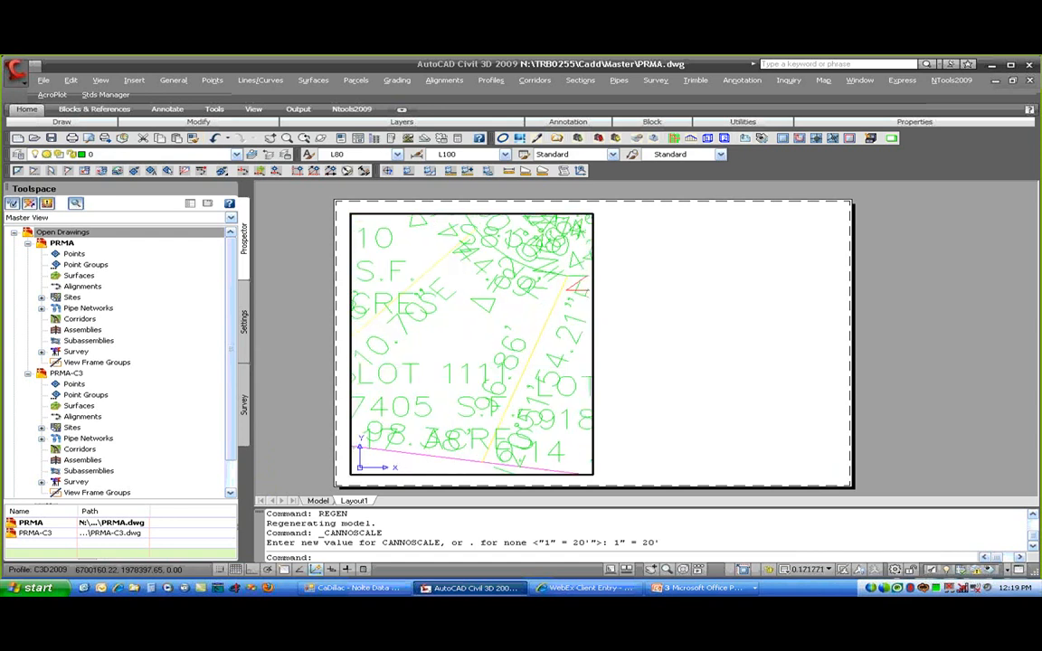
double_click(638, 385)
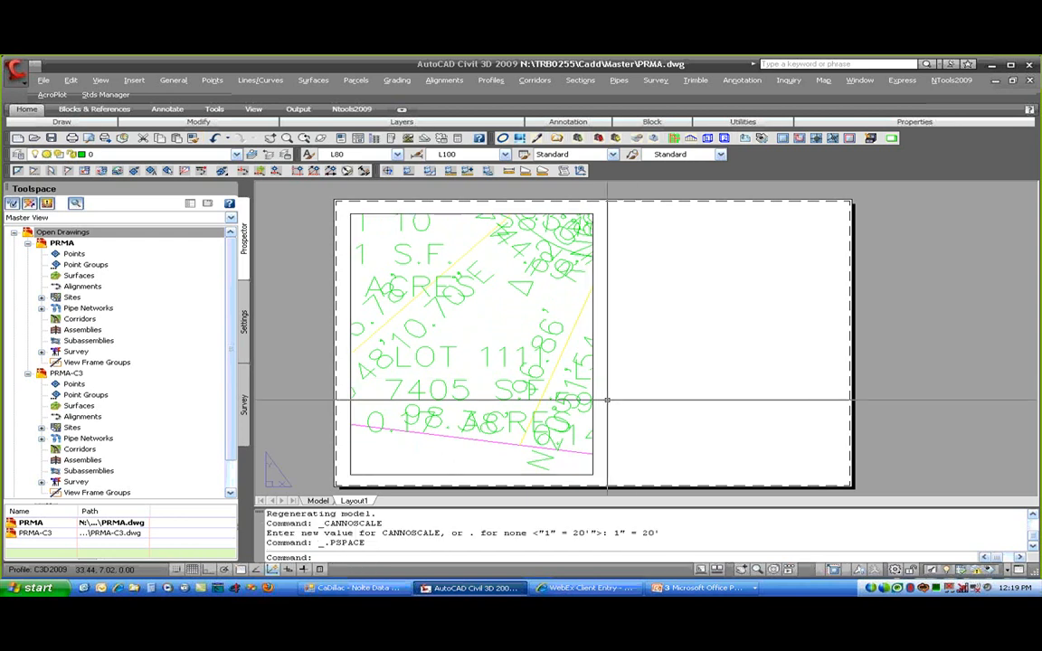
- Set Layout1's page setup printer to CutePDF Writer on 24 x 36 ARCH D paper
right_click(353, 500)
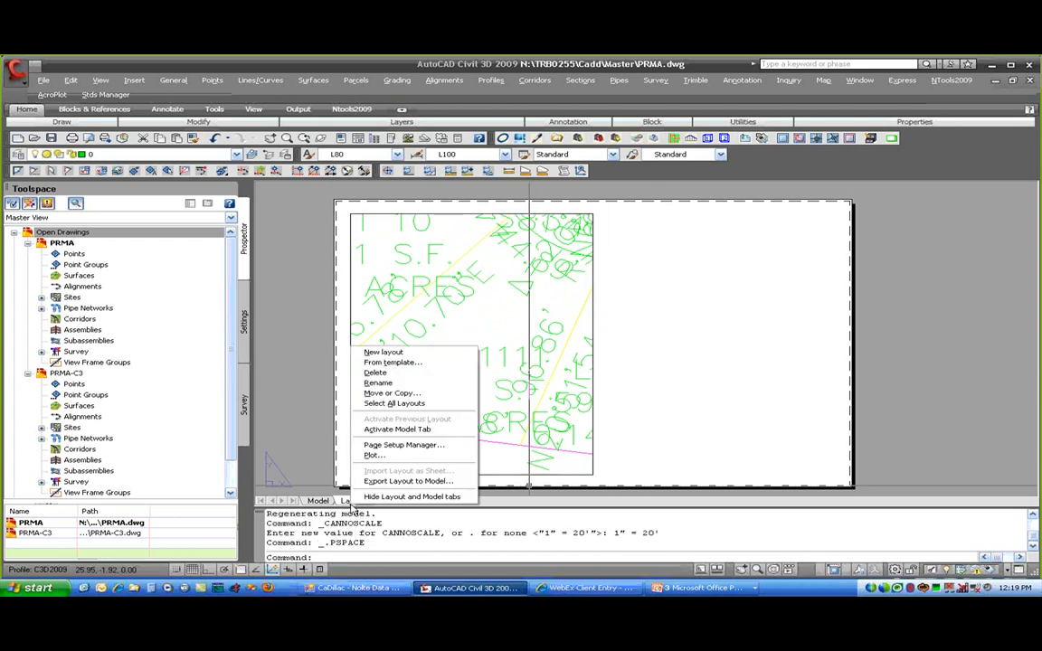
click(390, 446)
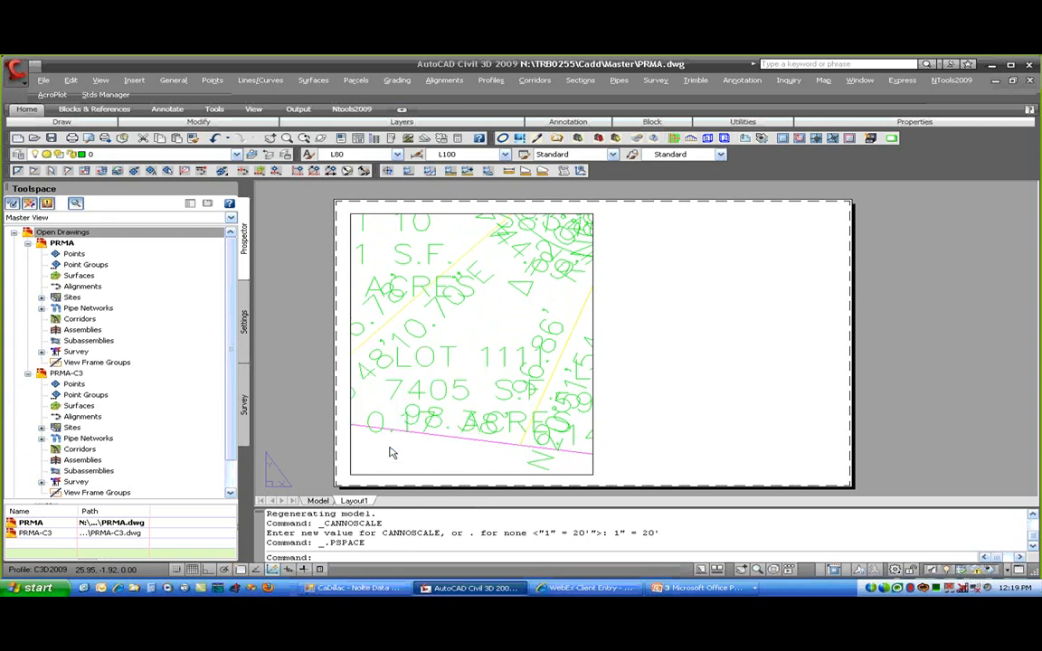
click(635, 302)
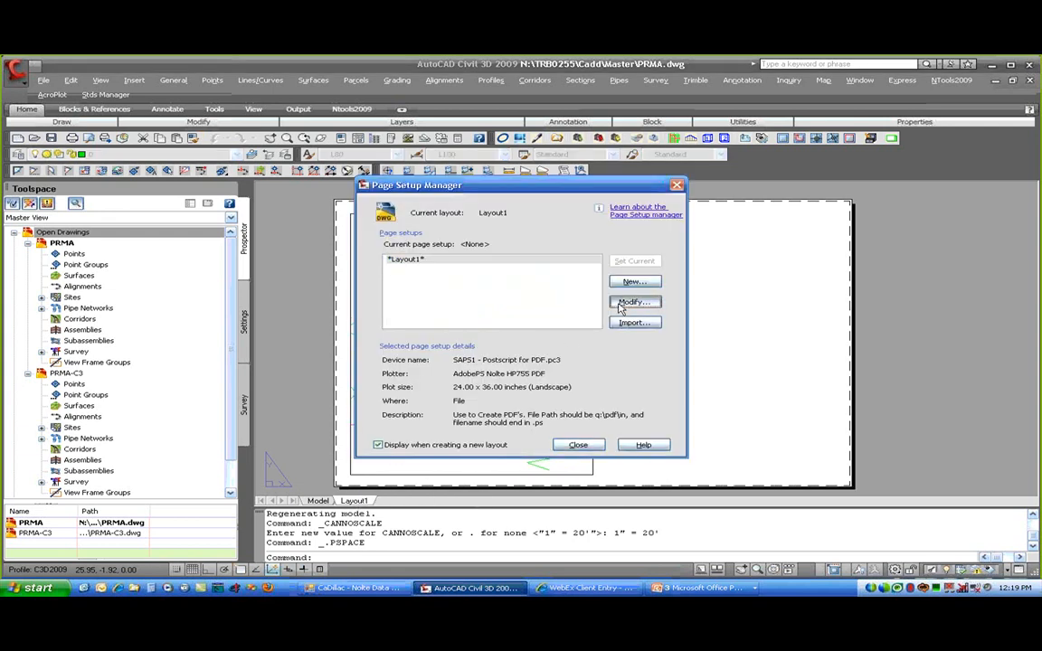
click(531, 339)
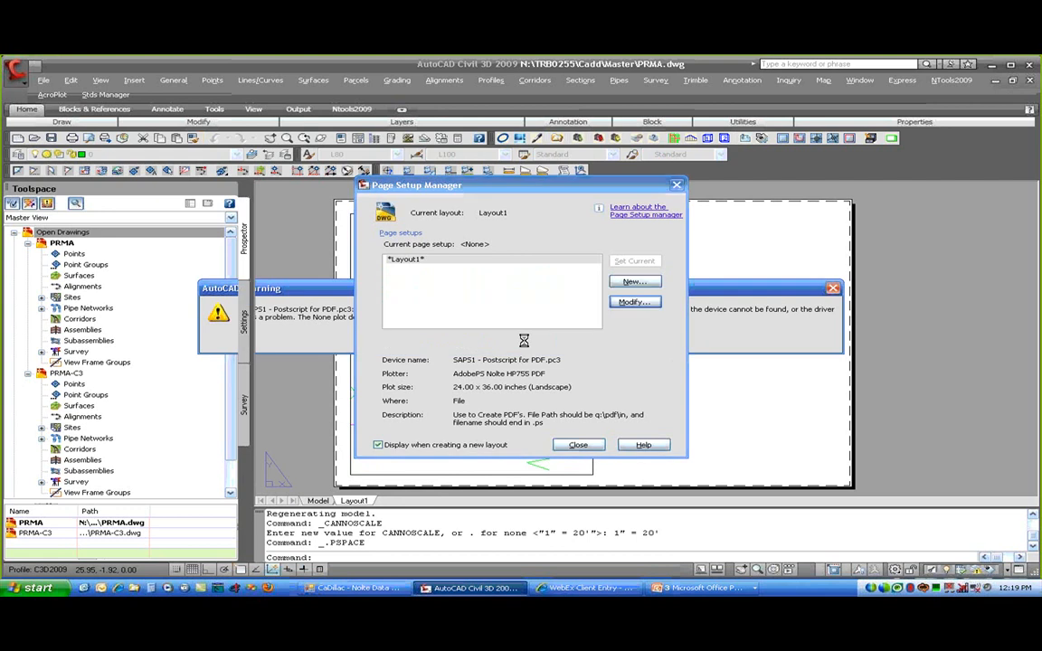
click(448, 337)
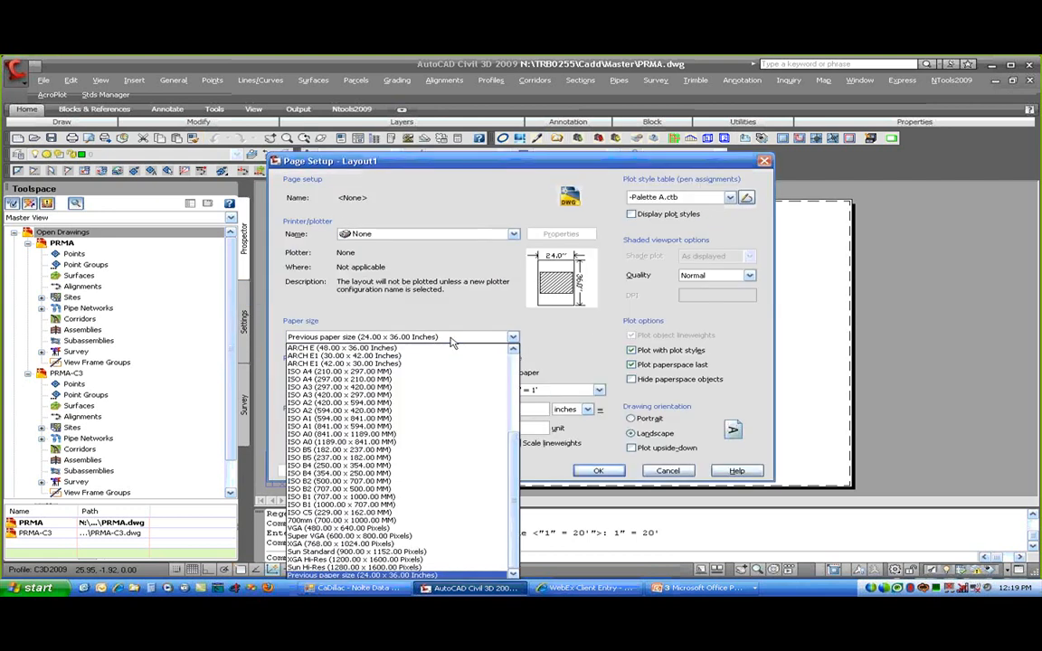
scroll(452, 342, up, 6)
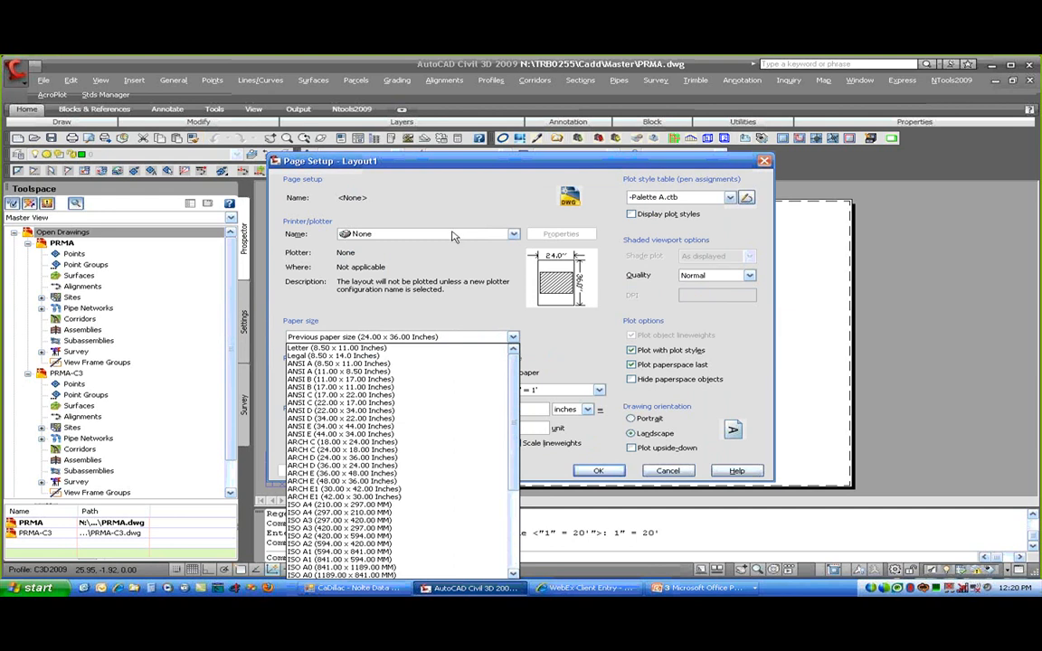
click(512, 234)
click(512, 234)
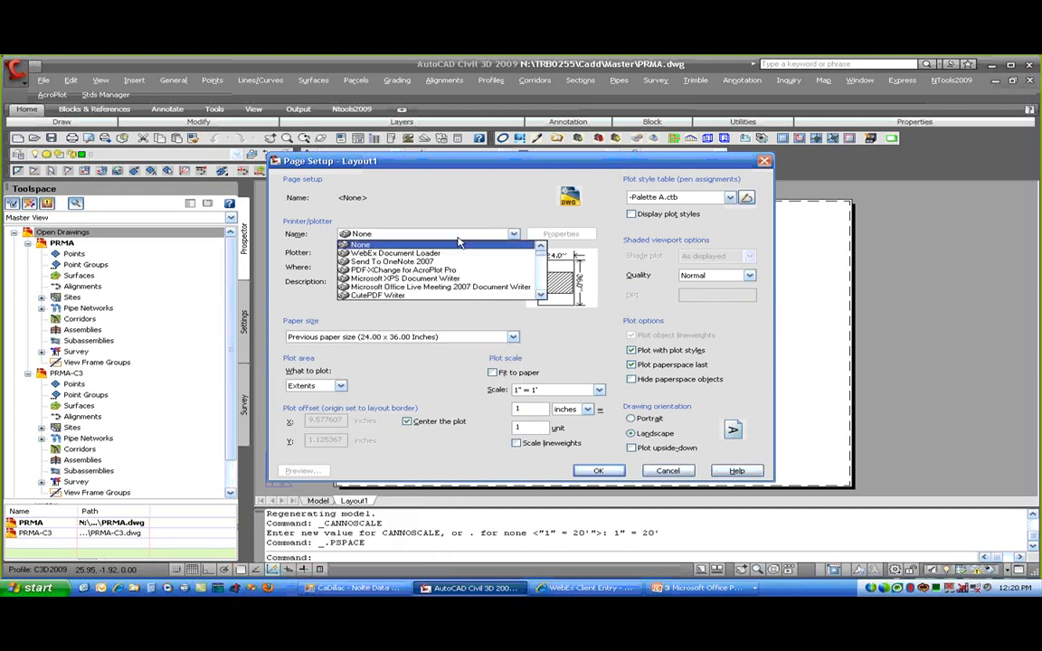
click(427, 298)
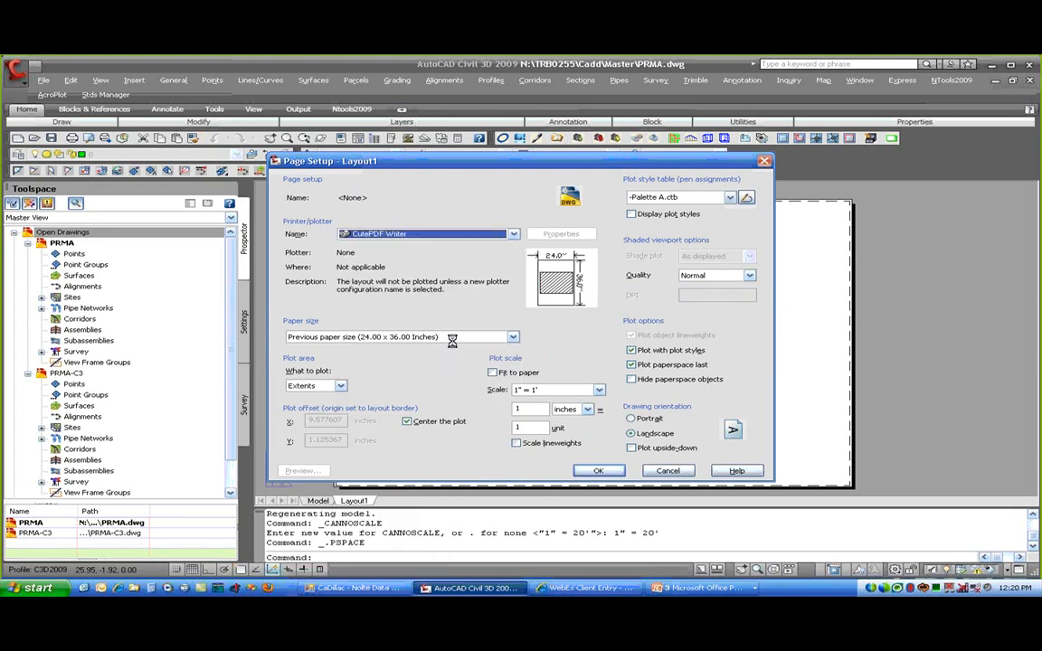
click(606, 472)
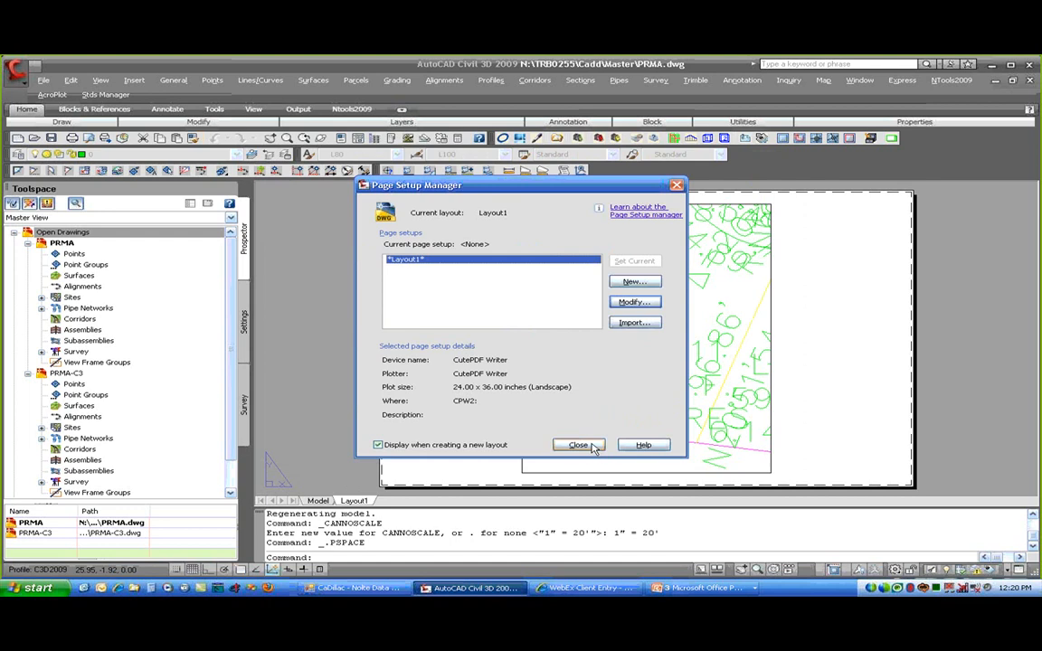
click(634, 302)
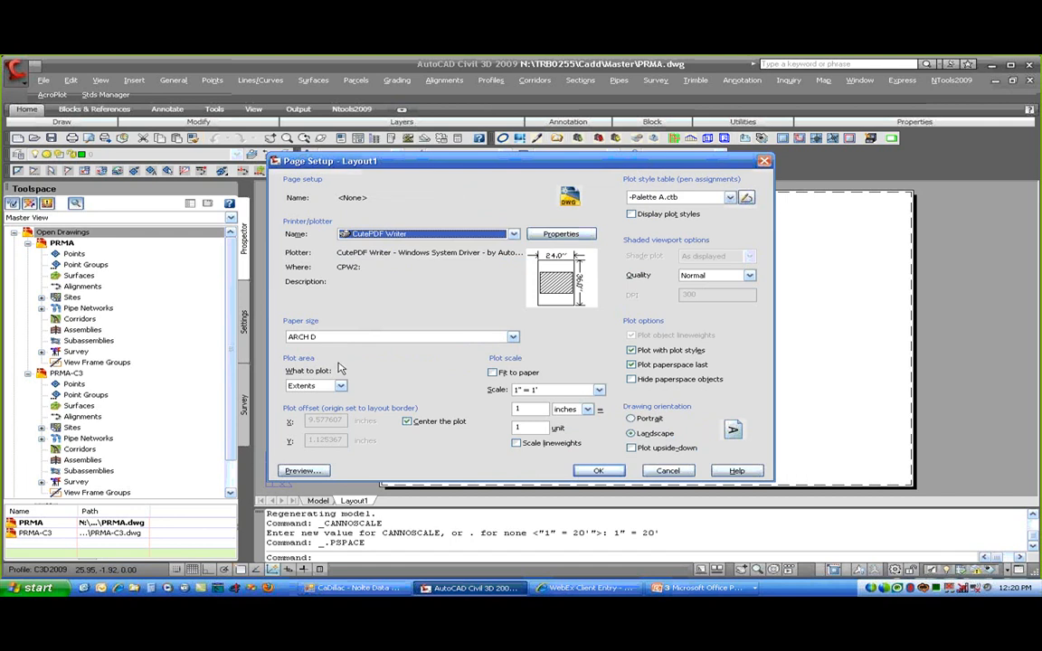
click(599, 470)
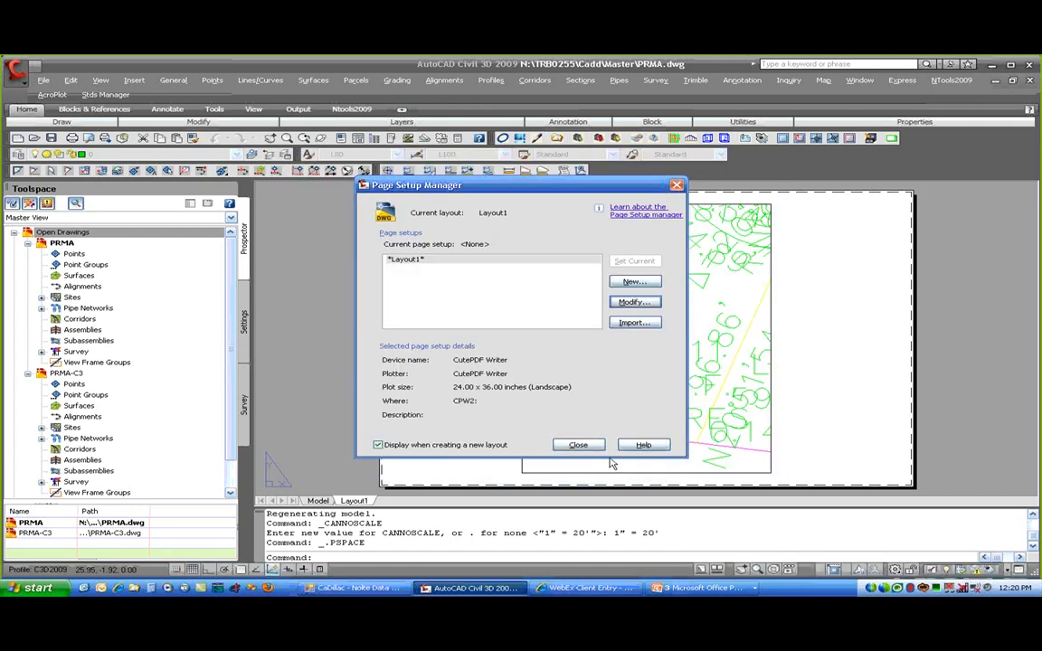
click(578, 444)
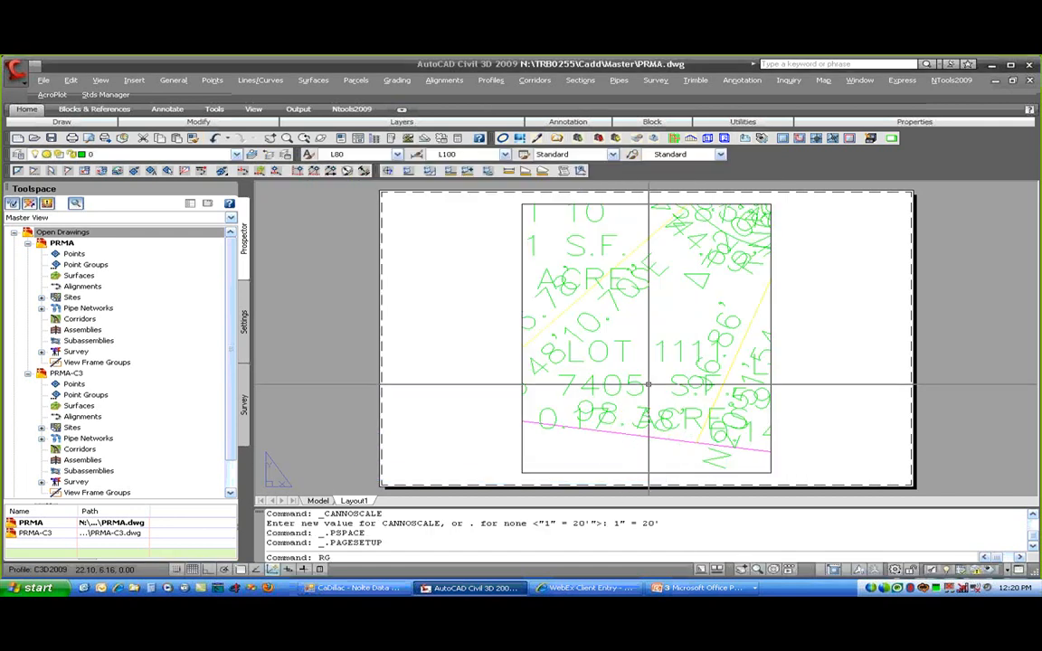
- Regenerate all viewports, then set the Layout1 viewport to 1" = 20' and regenerate it
text(REGEN)
key(Return)
text(REGE)
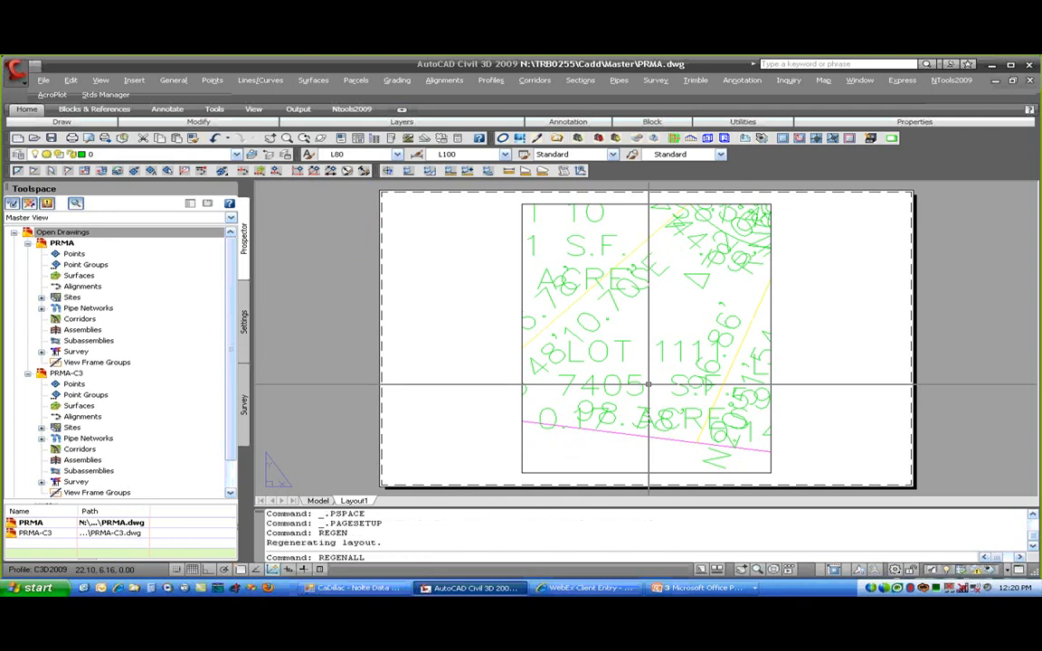
key(Return)
double_click(648, 372)
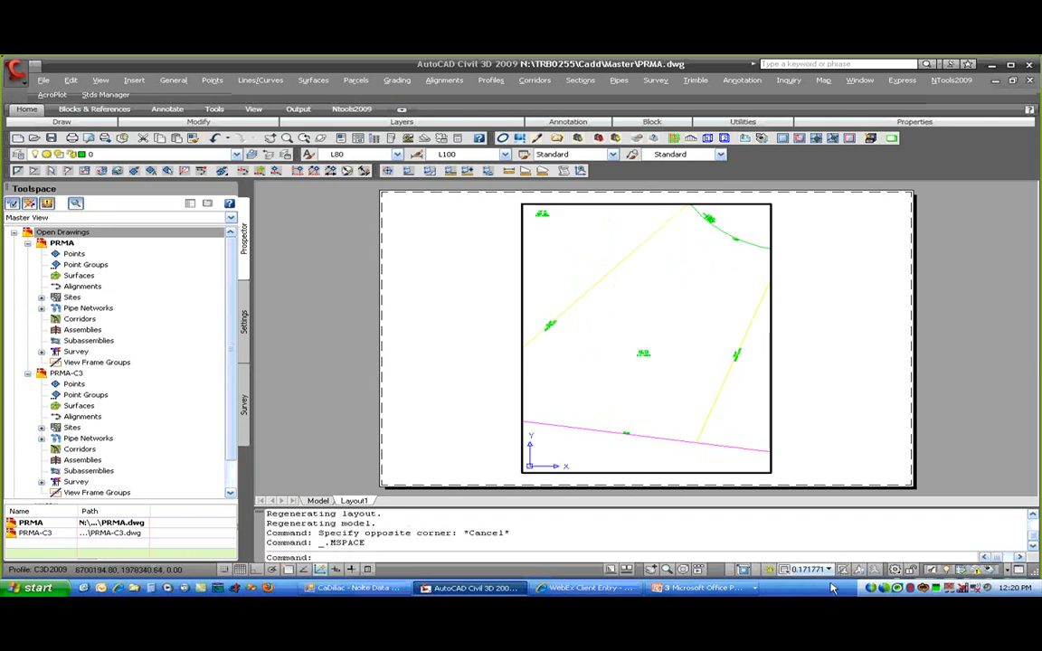
click(812, 569)
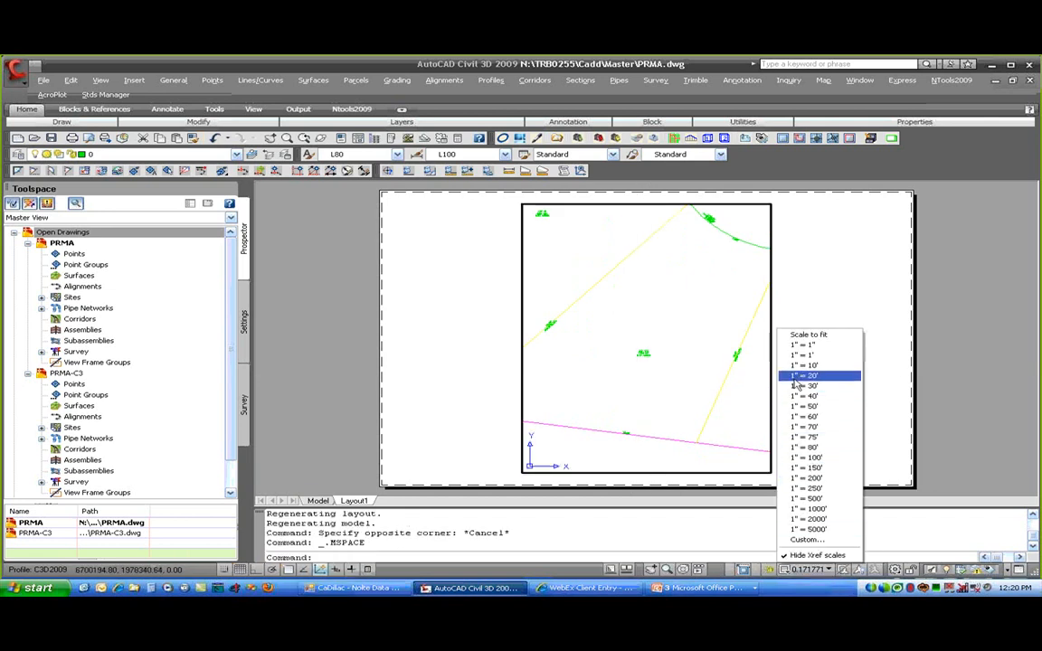
click(796, 376)
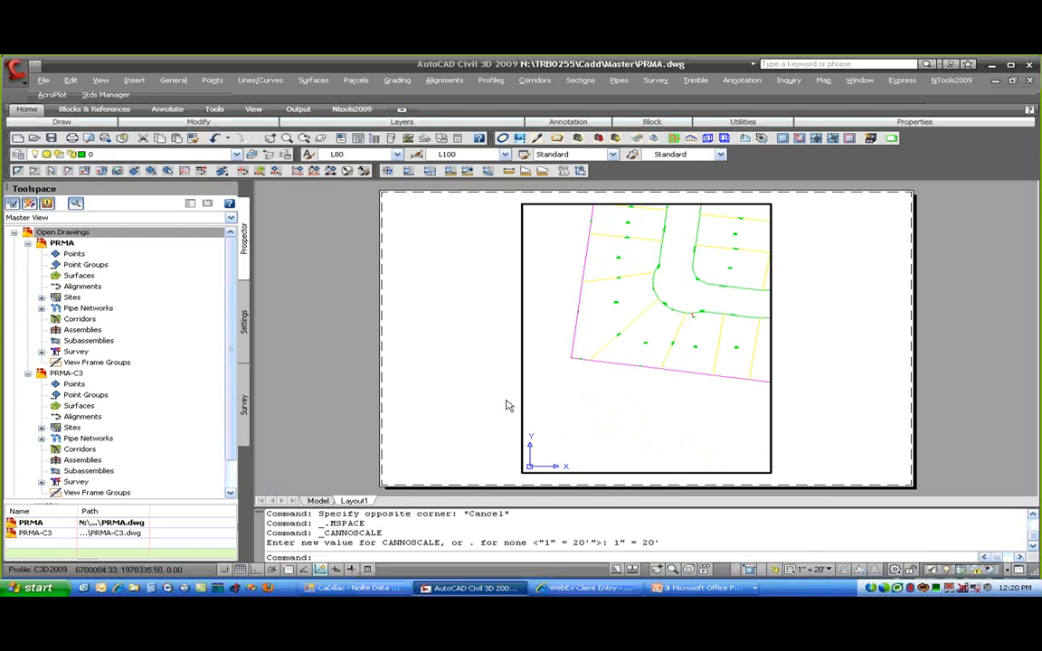
text(REGEN)
key(Return)
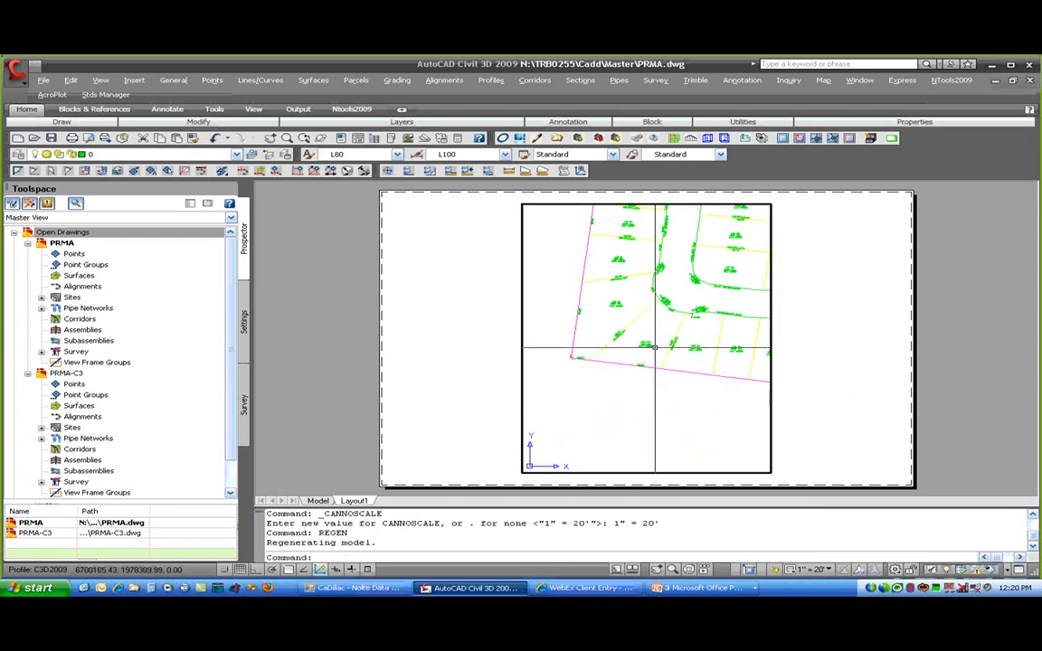
double_click(497, 389)
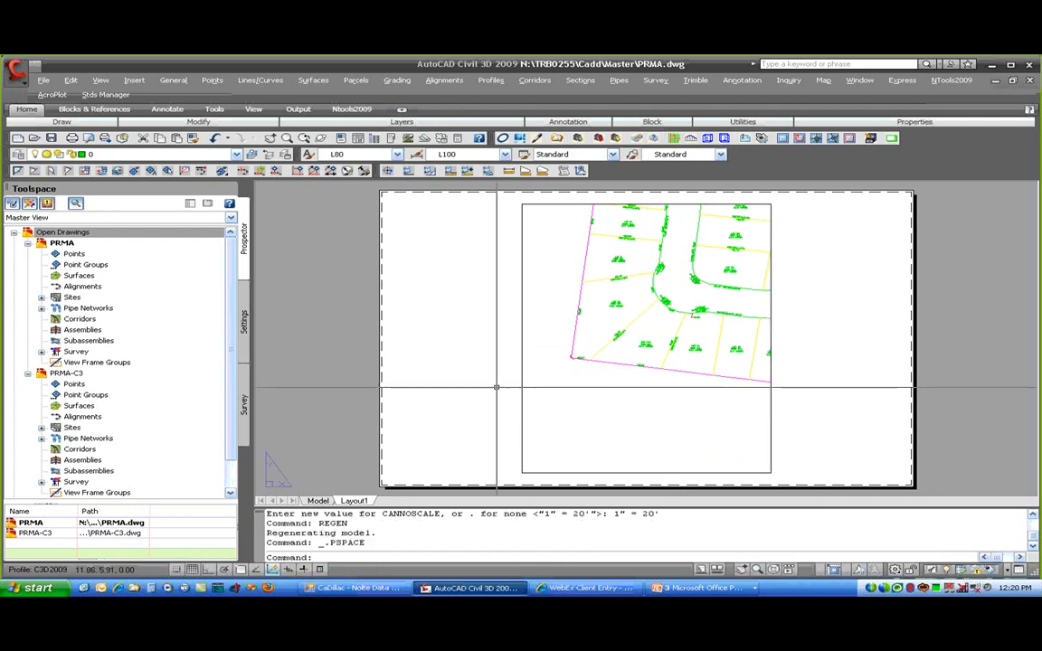
- Shrink the viewport from its lower-left corner and move it further left and down
click(611, 473)
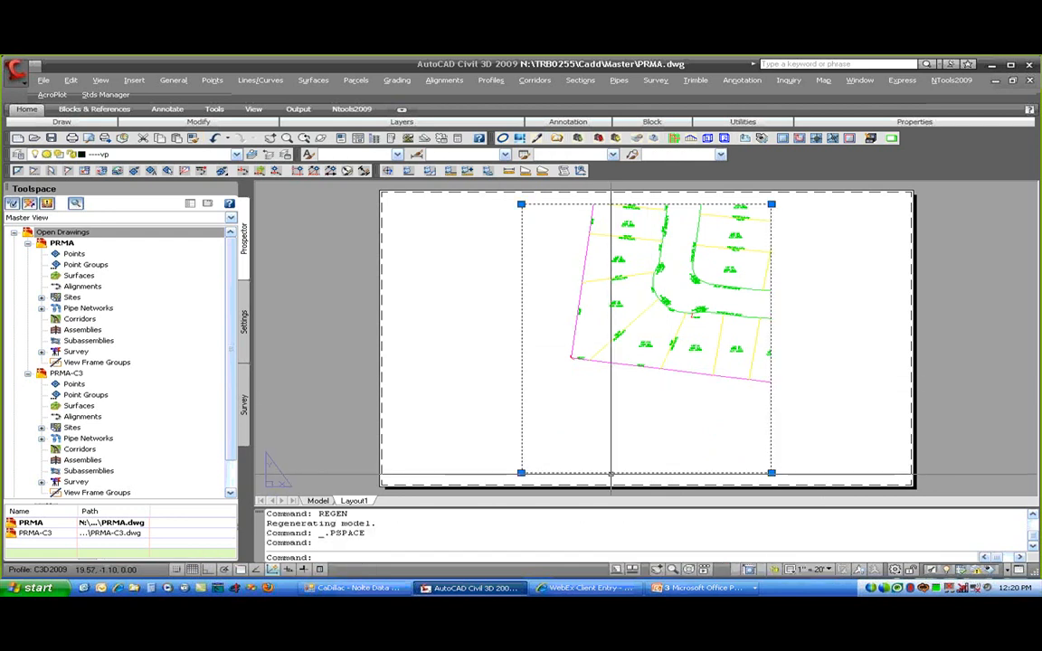
click(521, 472)
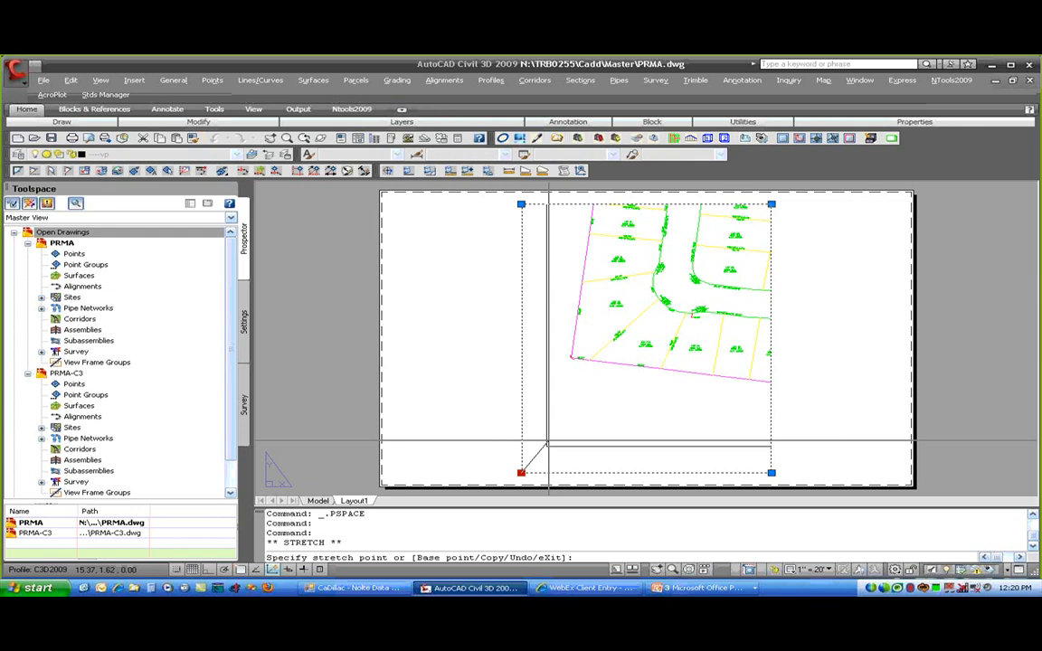
click(558, 394)
text(m)
key(Return)
click(668, 404)
click(502, 446)
- Copy the viewport to the right side of the sheet
text(COP)
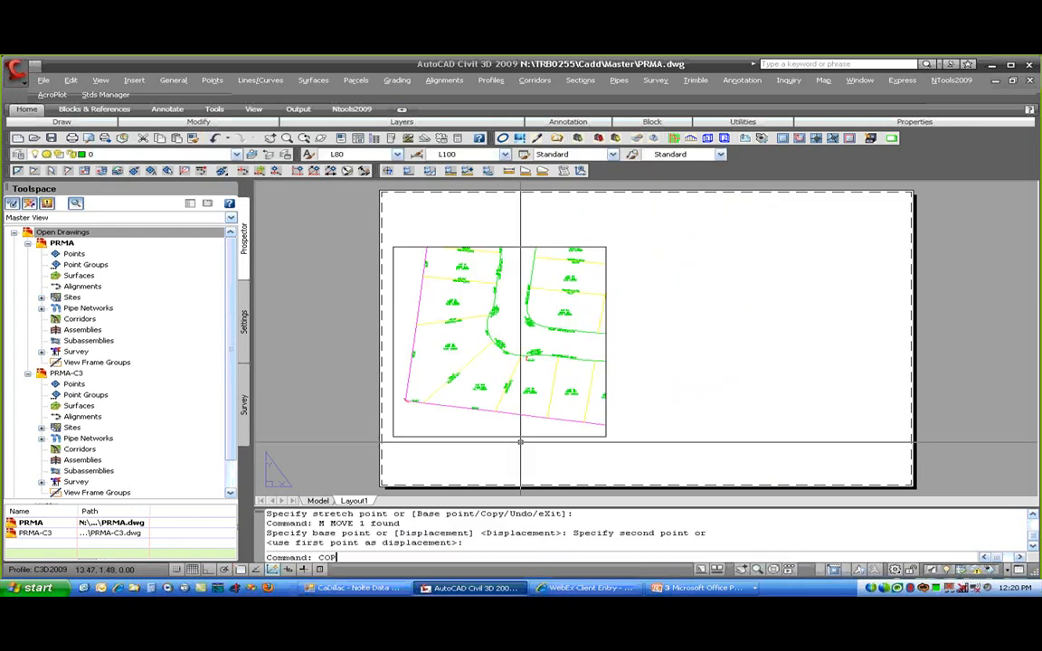
text(y)
key(Return)
click(520, 437)
key(Return)
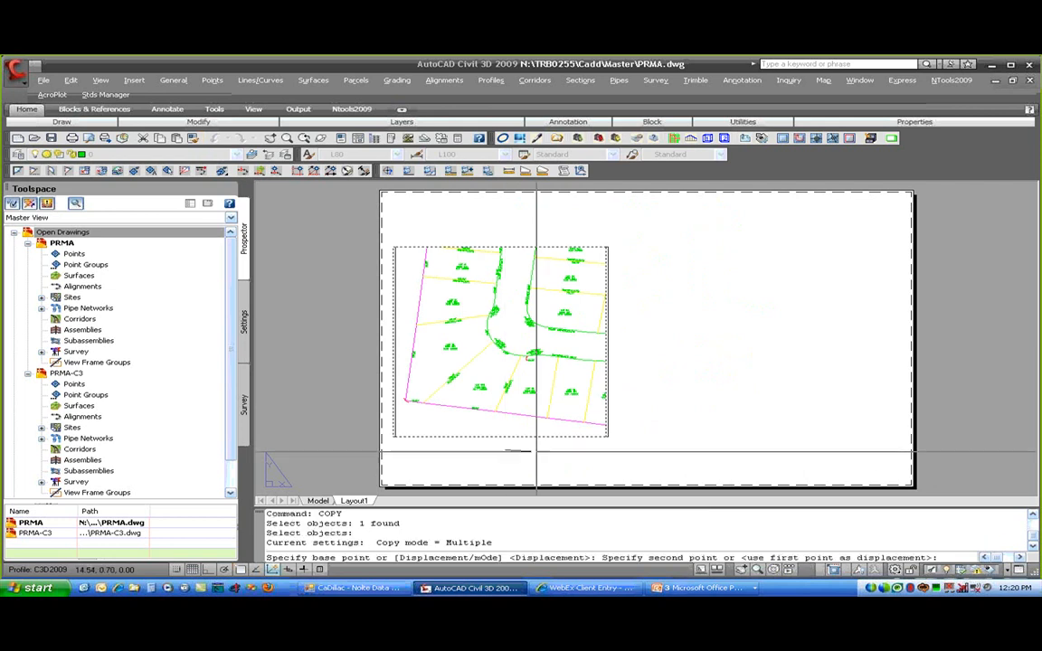
key(Return)
double_click(736, 420)
- Twist the right viewport's view with DVIEW, selecting ALL objects and using the TW option
text(D)
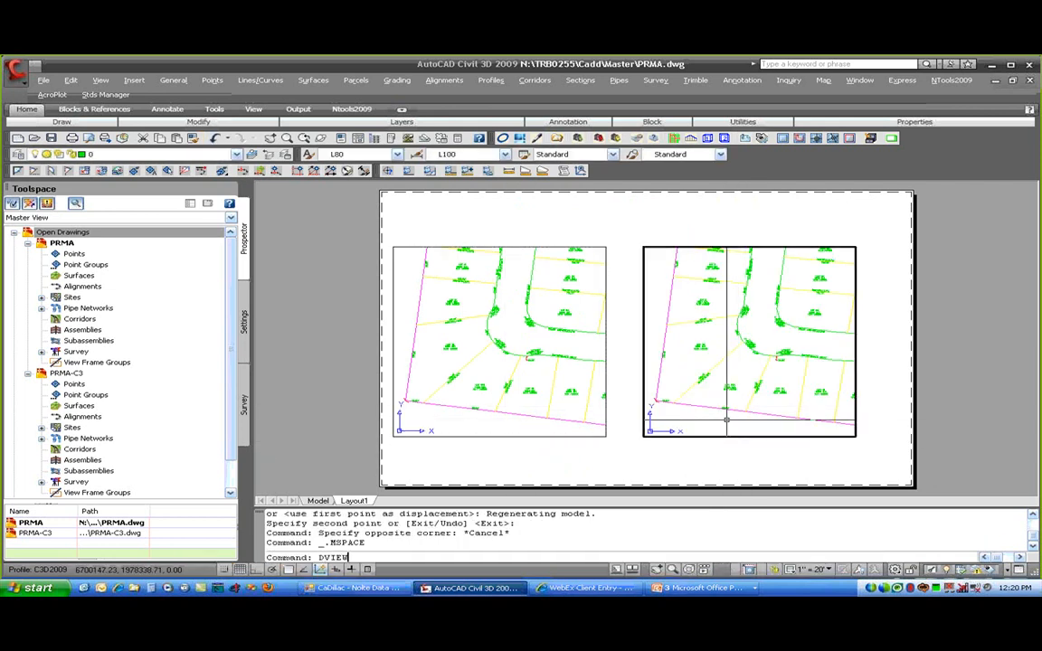
text(VIEW)
key(Return)
text(ALL)
key(Return)
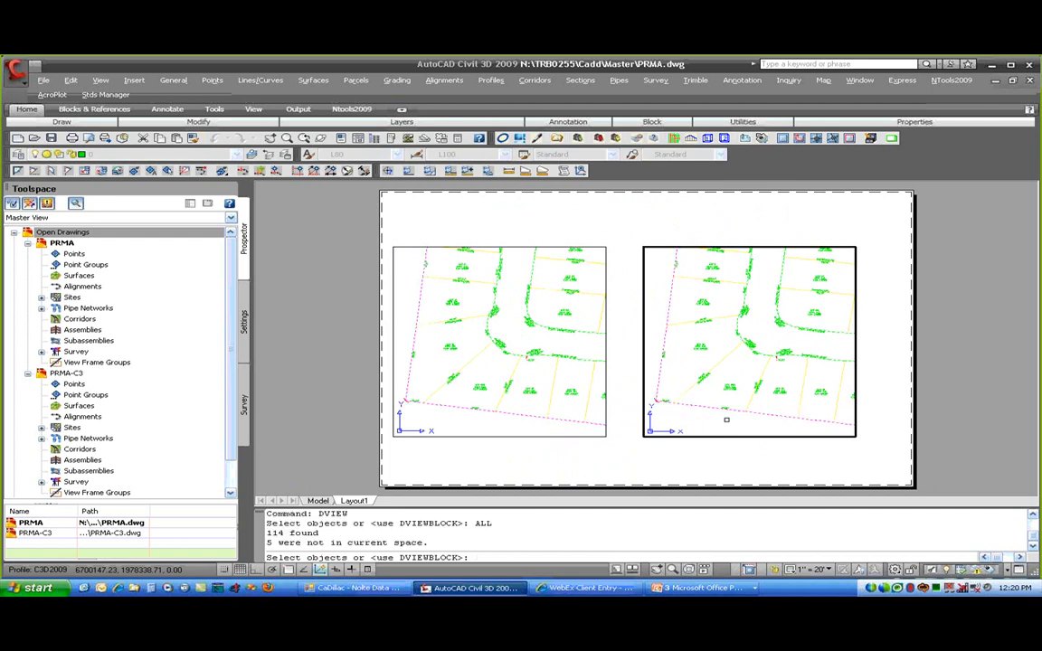
key(Return)
text(TW)
key(Return)
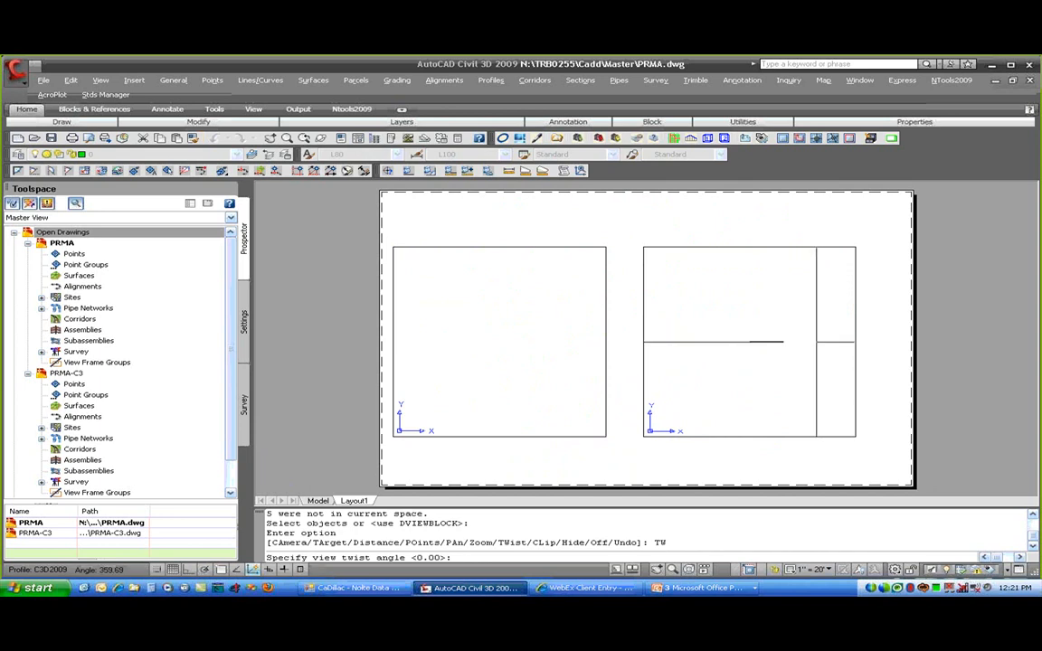
click(783, 342)
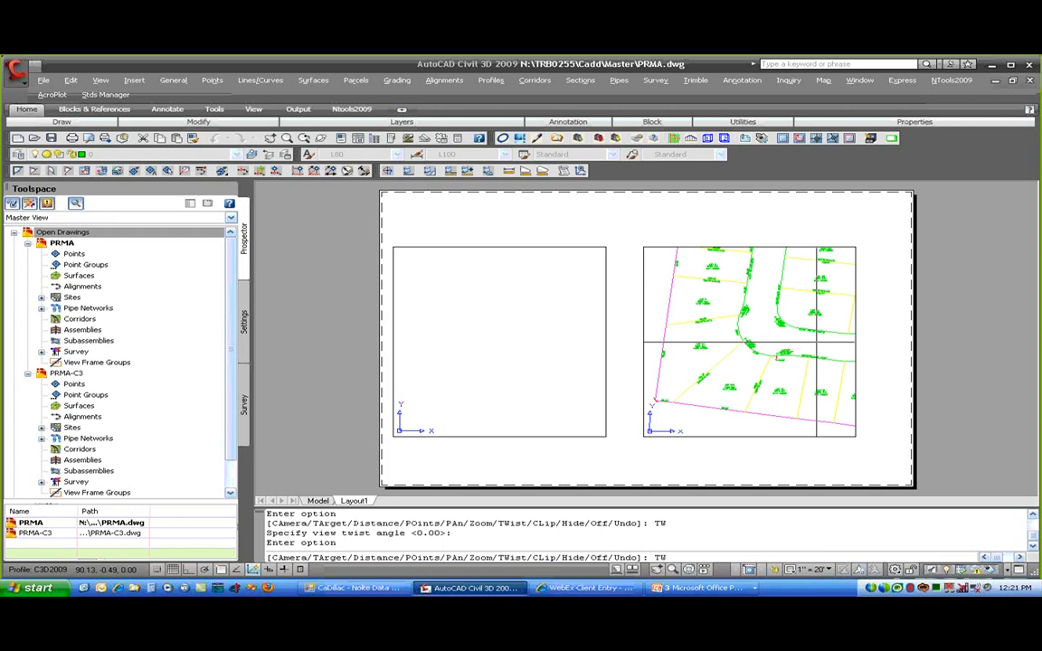
key(Return)
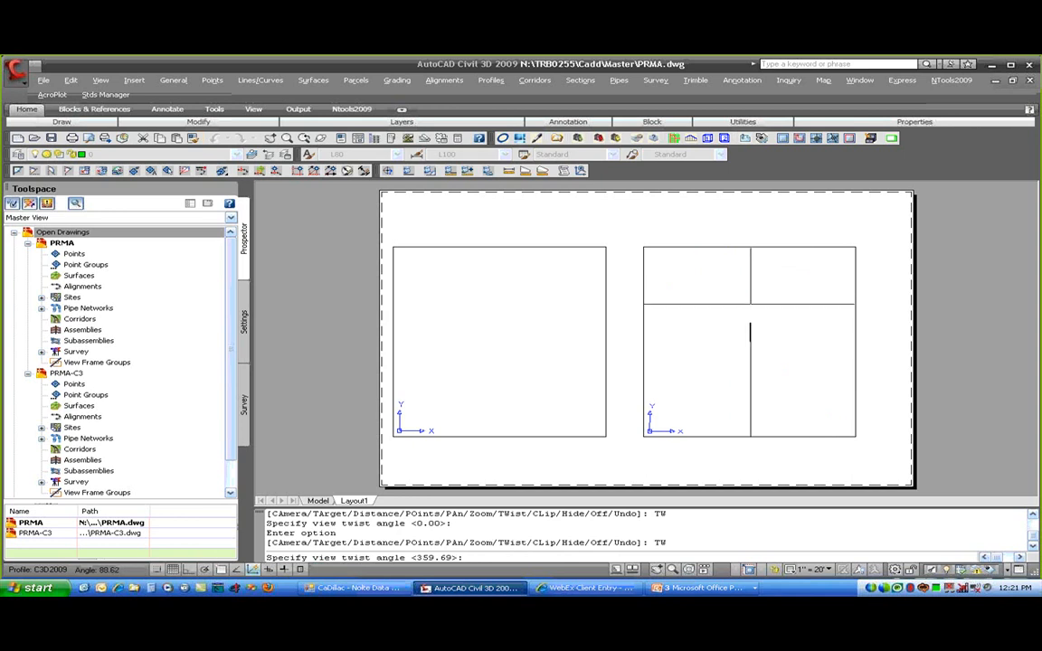
key(Return)
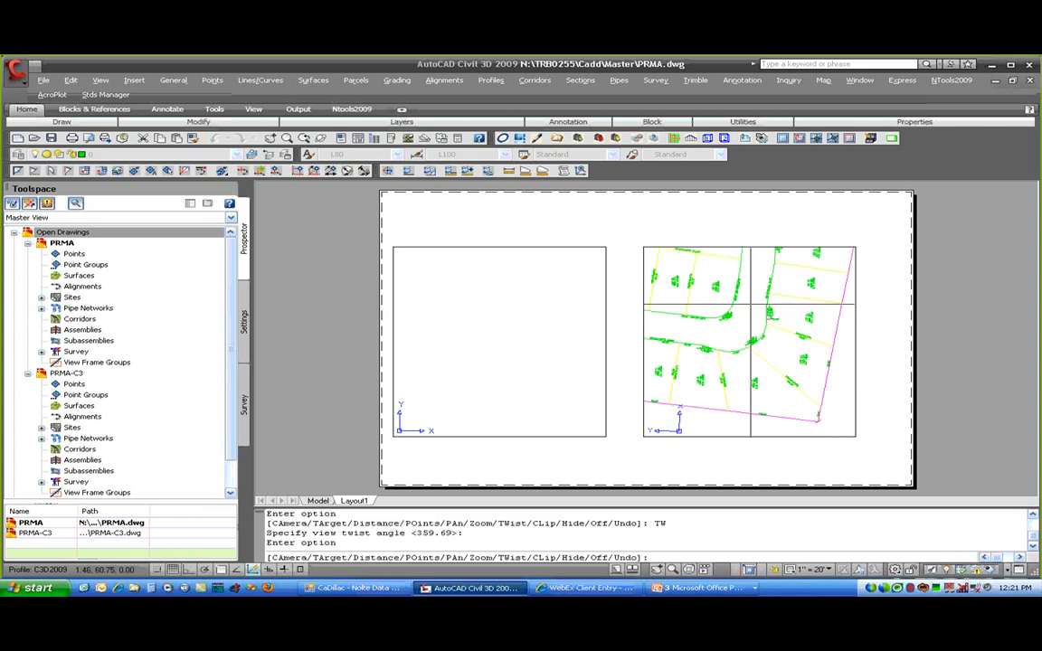
key(Return)
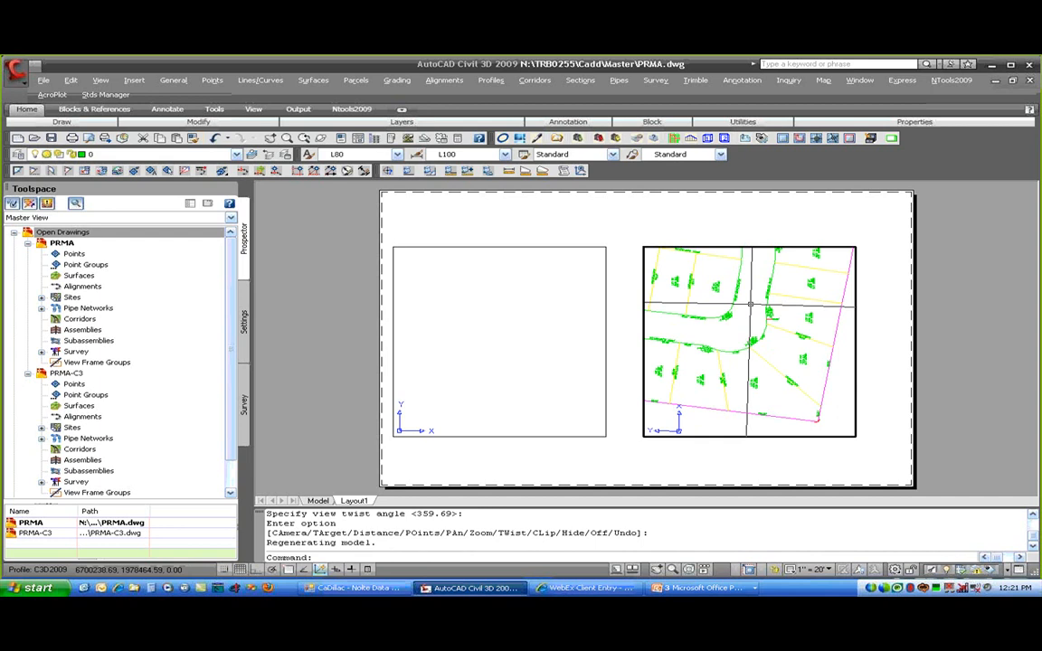
- Return to paper space and run REGENALL so both viewports redraw the lots
double_click(731, 467)
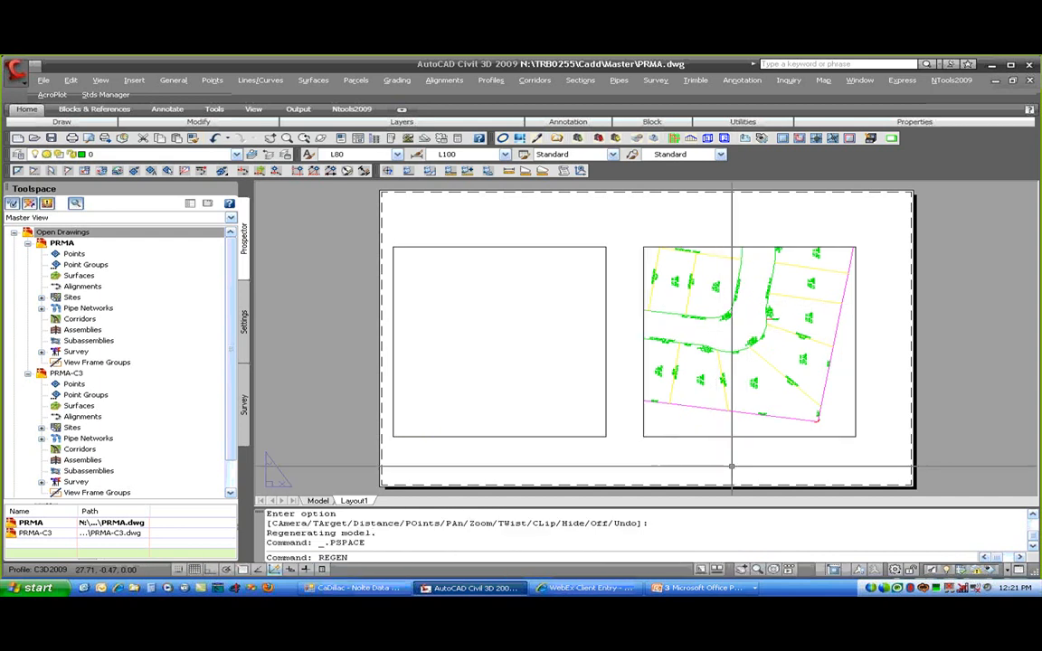
text(REGENALL)
key(Return)
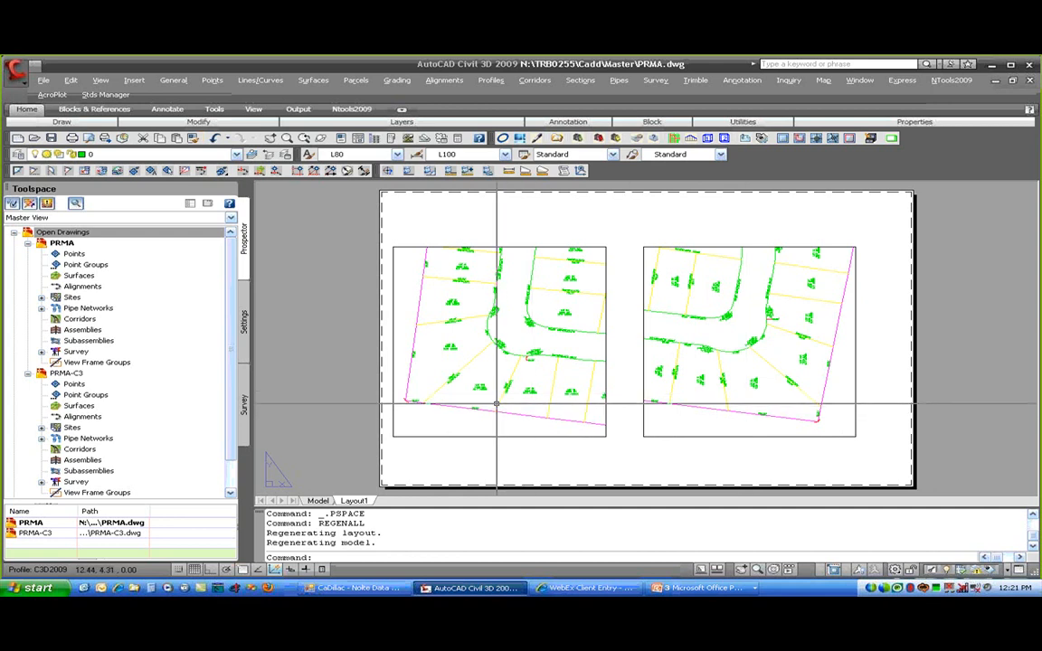
- Zoom and pan across the layout to inspect the sideways labels of Lots 8, 9 and 10
scroll(497, 403, up, 5)
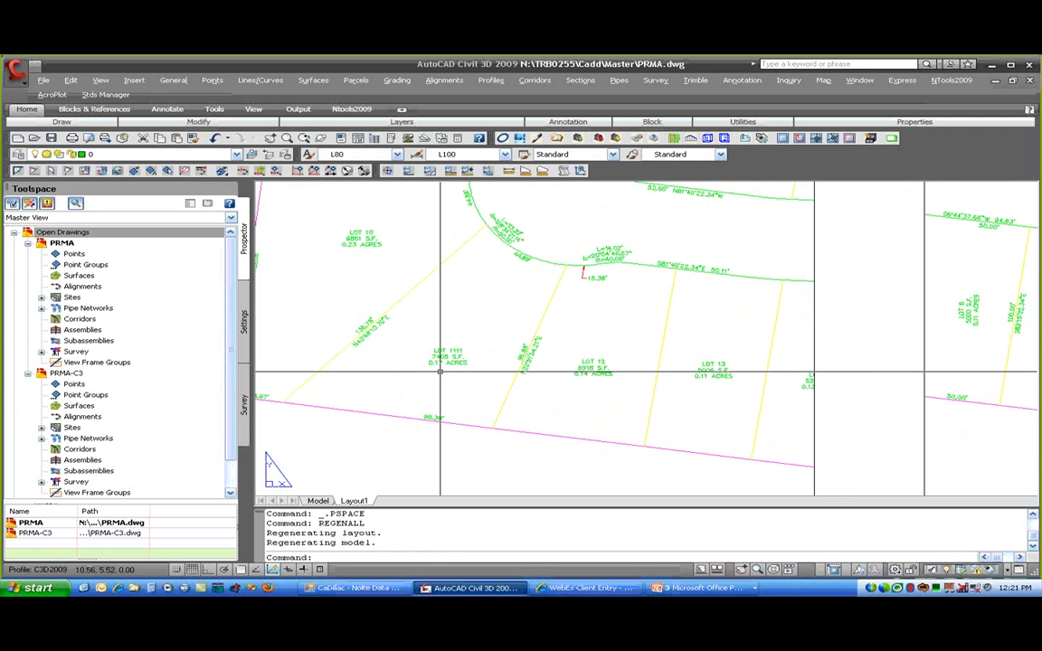
scroll(449, 344, up, 2)
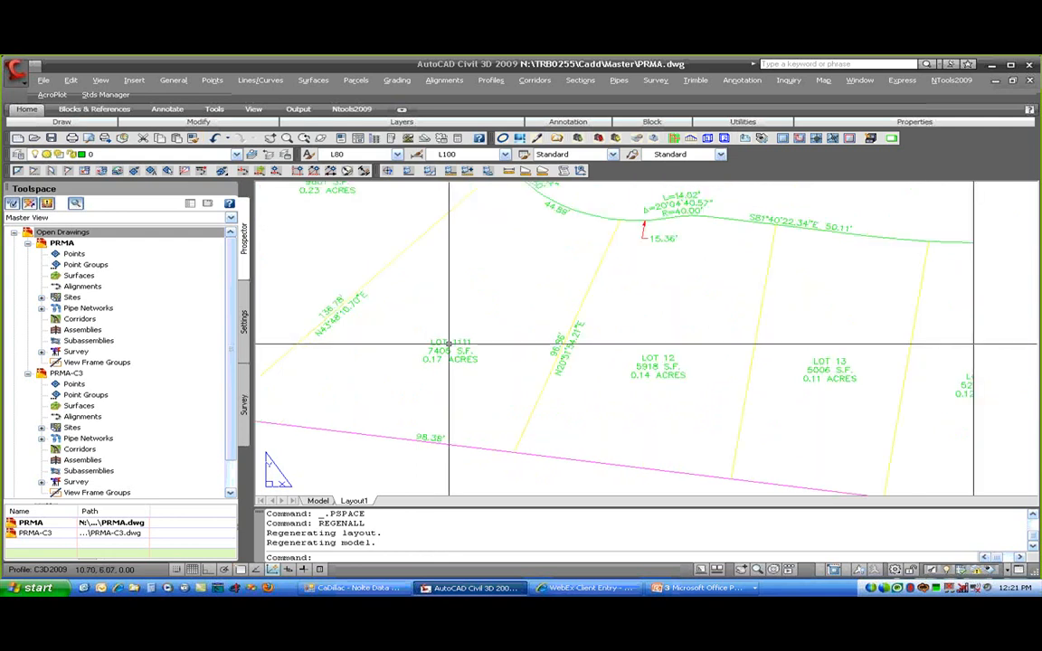
middle_drag(765, 402, 541, 383)
middle_drag(962, 409, 672, 415)
middle_drag(886, 363, 635, 384)
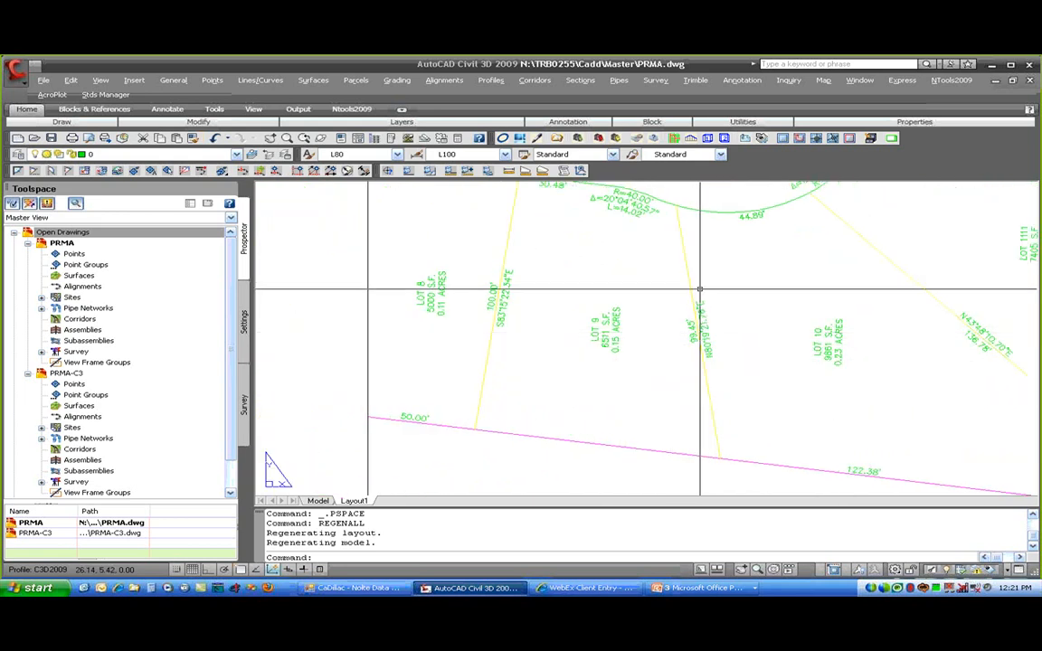
scroll(709, 367, down, 2)
- Twist the right viewport's view of all objects to 88.62° using DVIEW
double_click(692, 387)
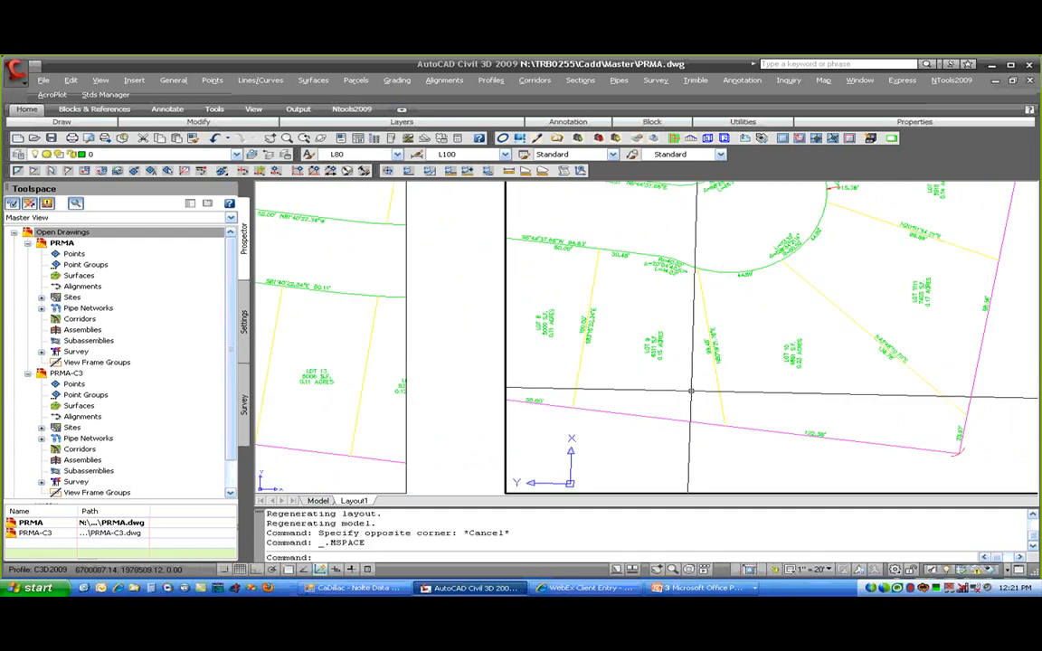
text(DV)
key(Return)
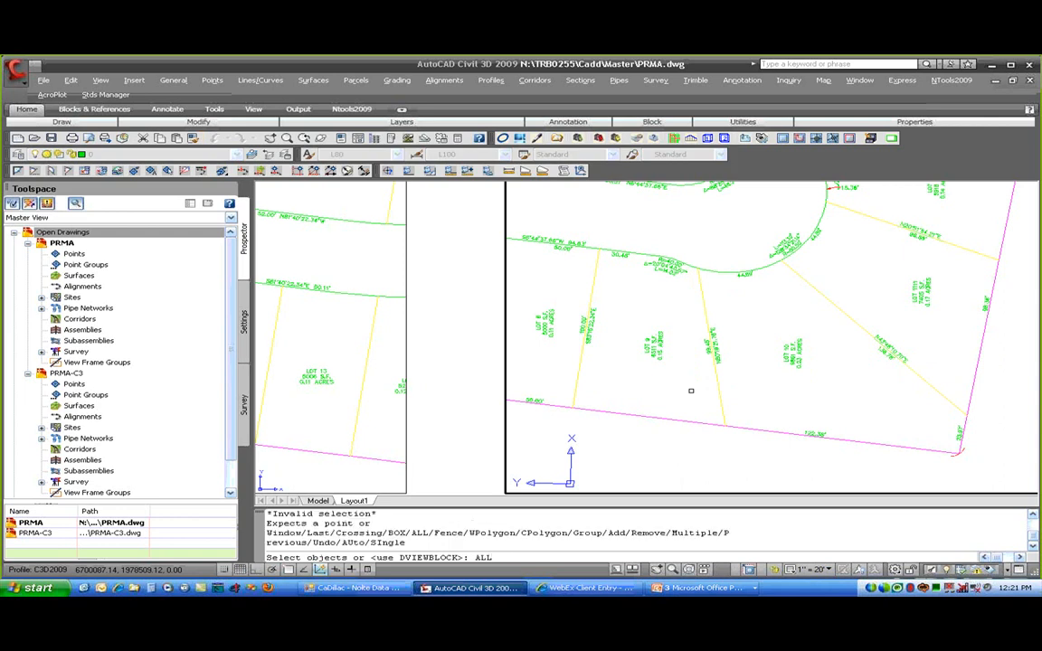
key(Return)
key(Return)
text(TW)
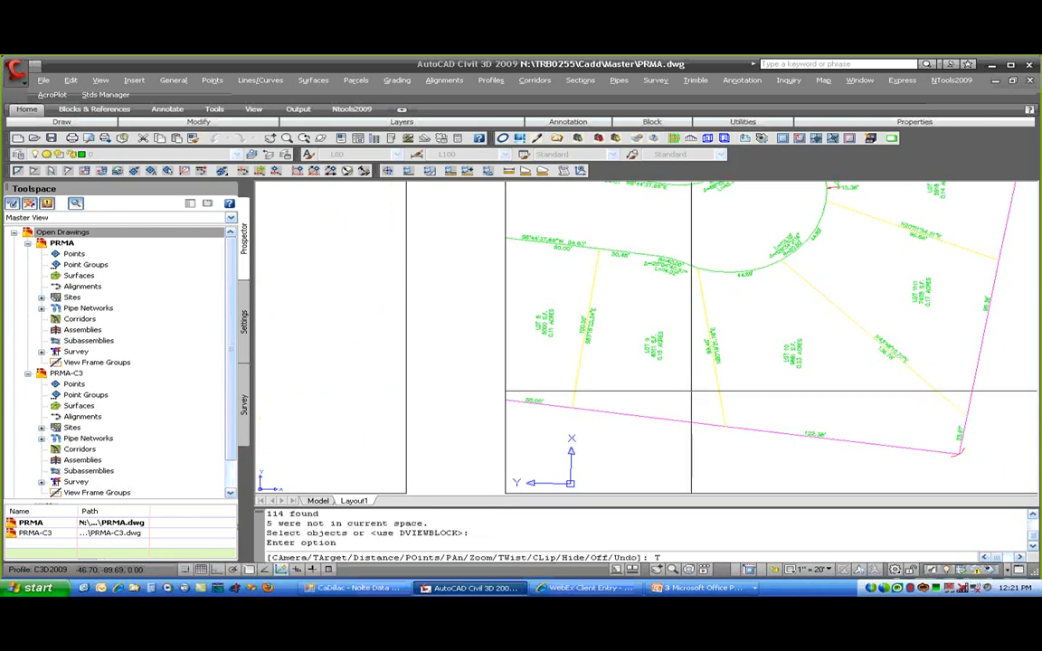
key(Return)
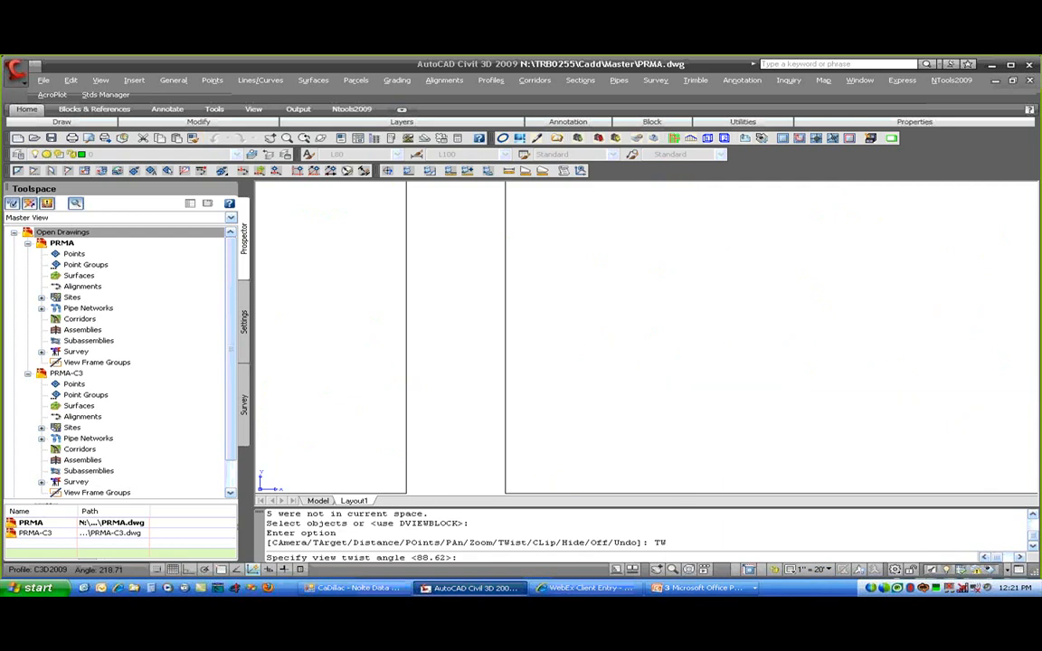
click(717, 249)
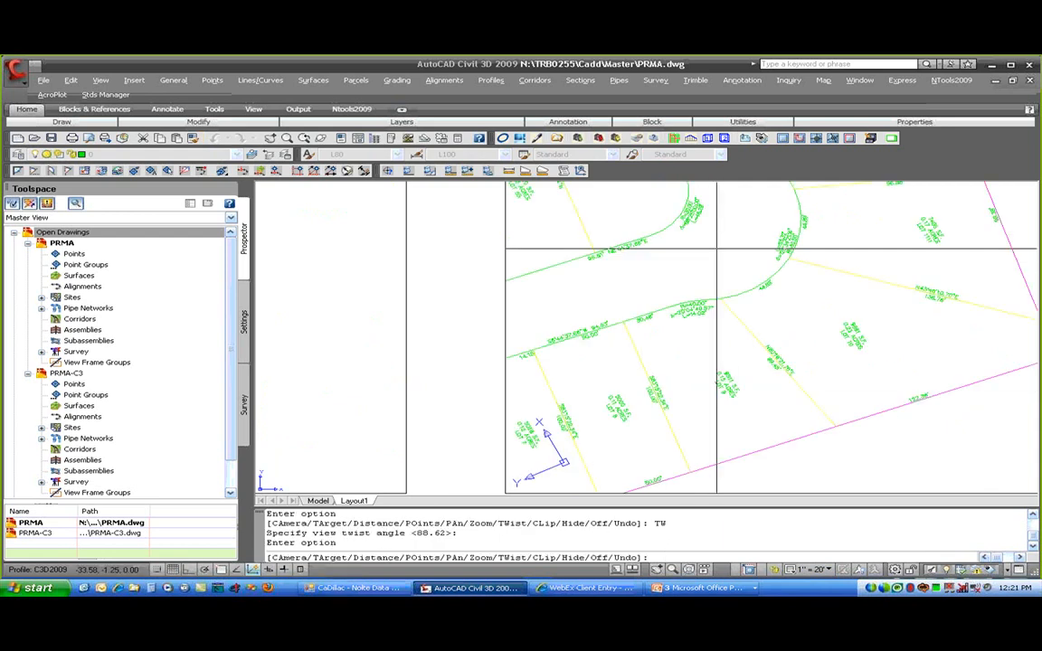
key(Return)
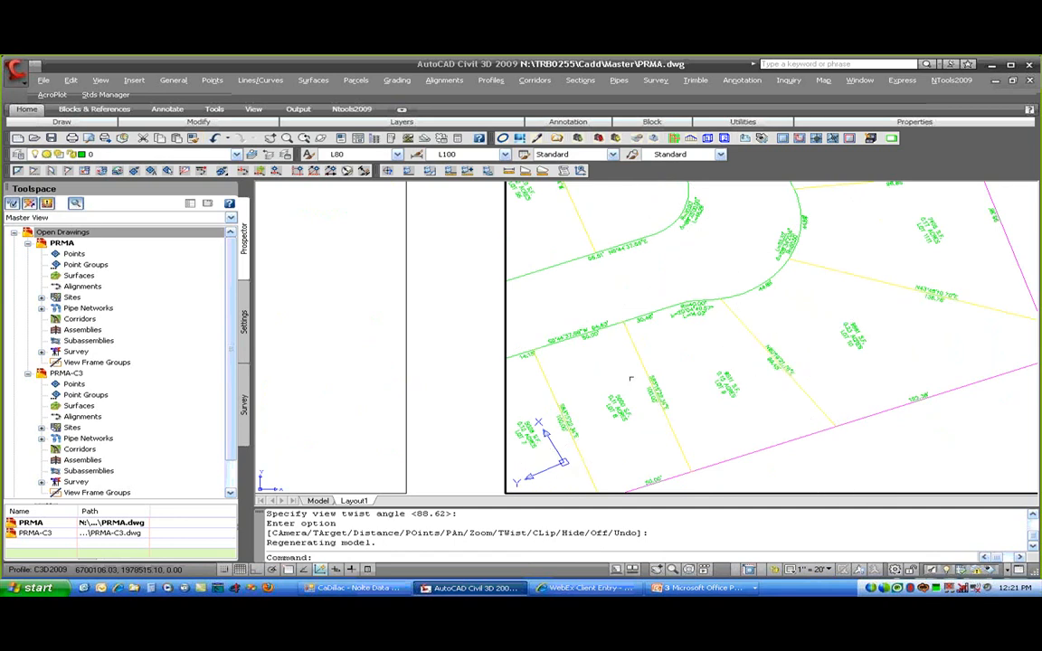
- Return to paper space and regenerate all viewports with REGENALL
double_click(488, 385)
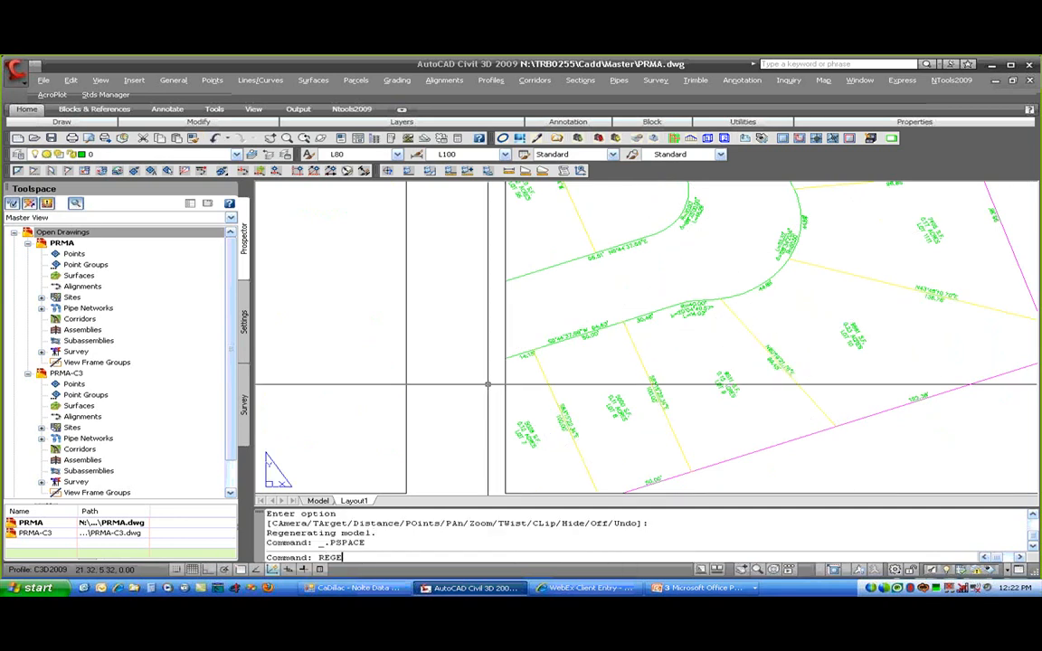
text(REGENALL)
key(Return)
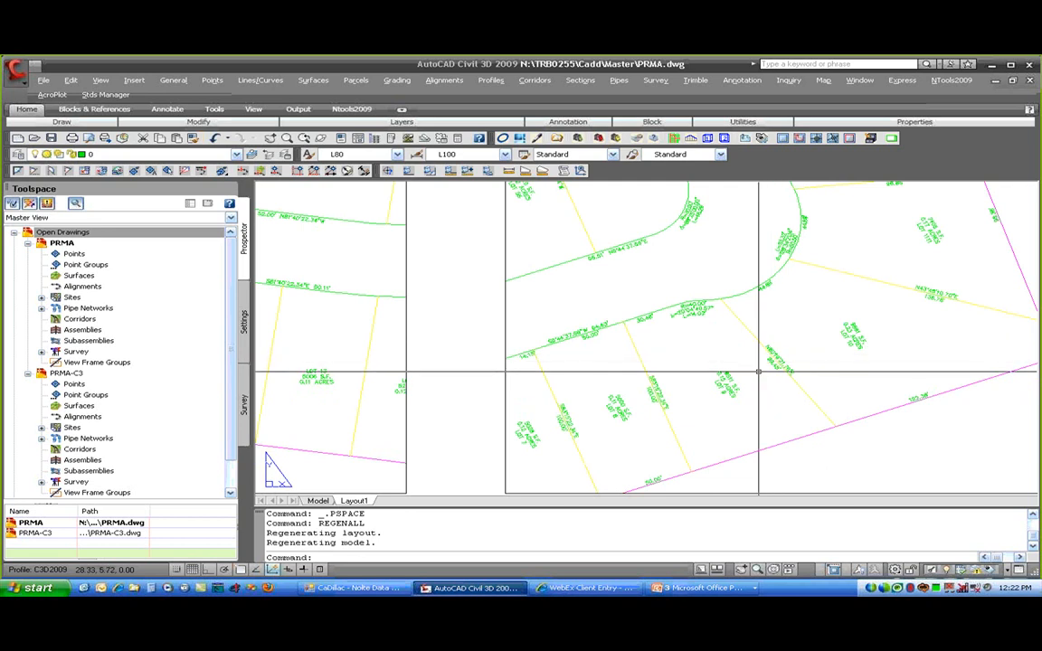
- Pan and zoom around Layout1 to inspect the twisted viewport's lot labels
middle_drag(413, 369, 916, 466)
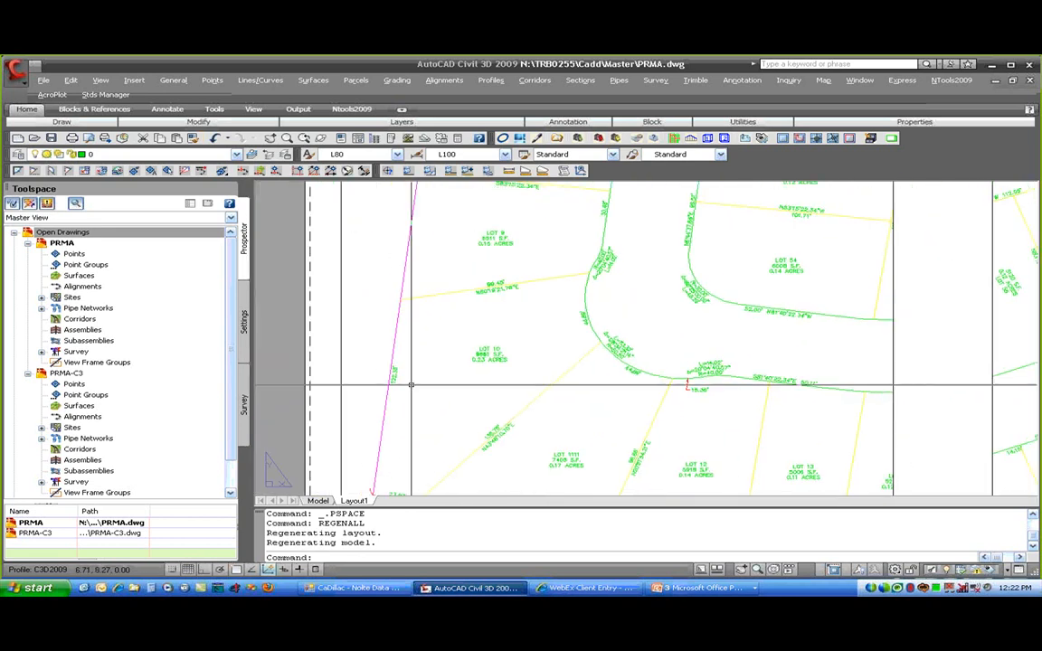
scroll(399, 379, up, 4)
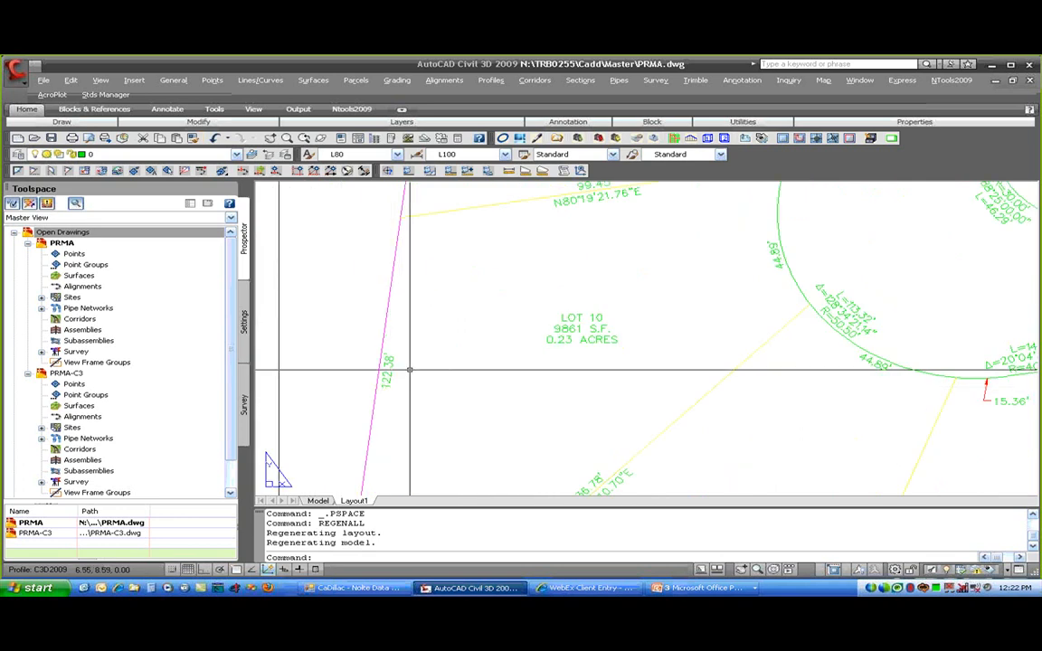
scroll(410, 370, down, 3)
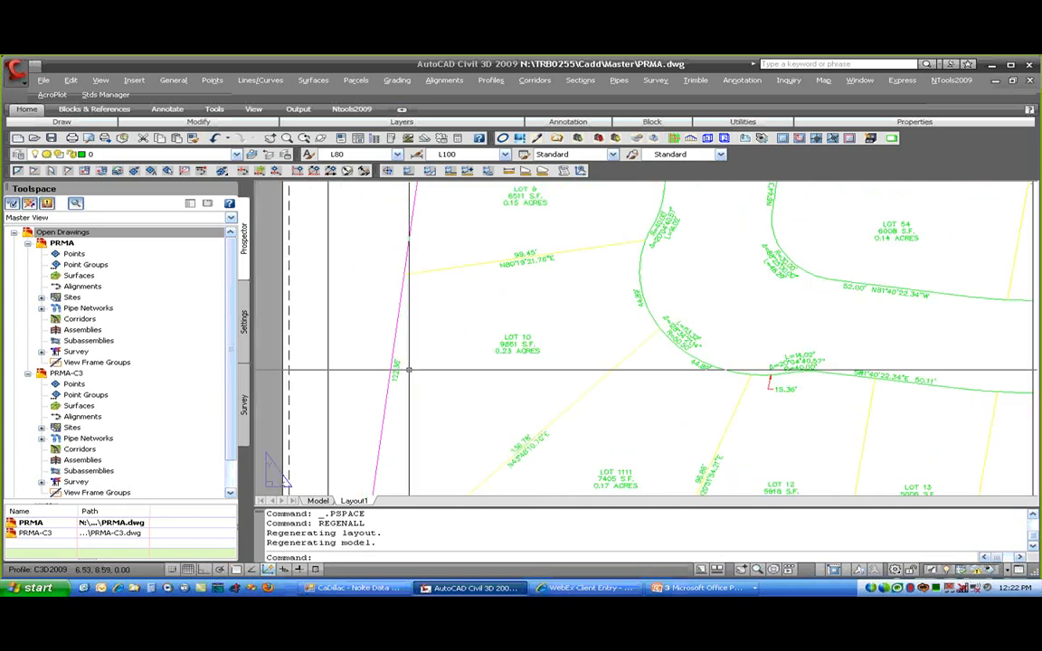
scroll(409, 369, down, 2)
middle_drag(745, 391, 296, 345)
scroll(786, 400, up, 5)
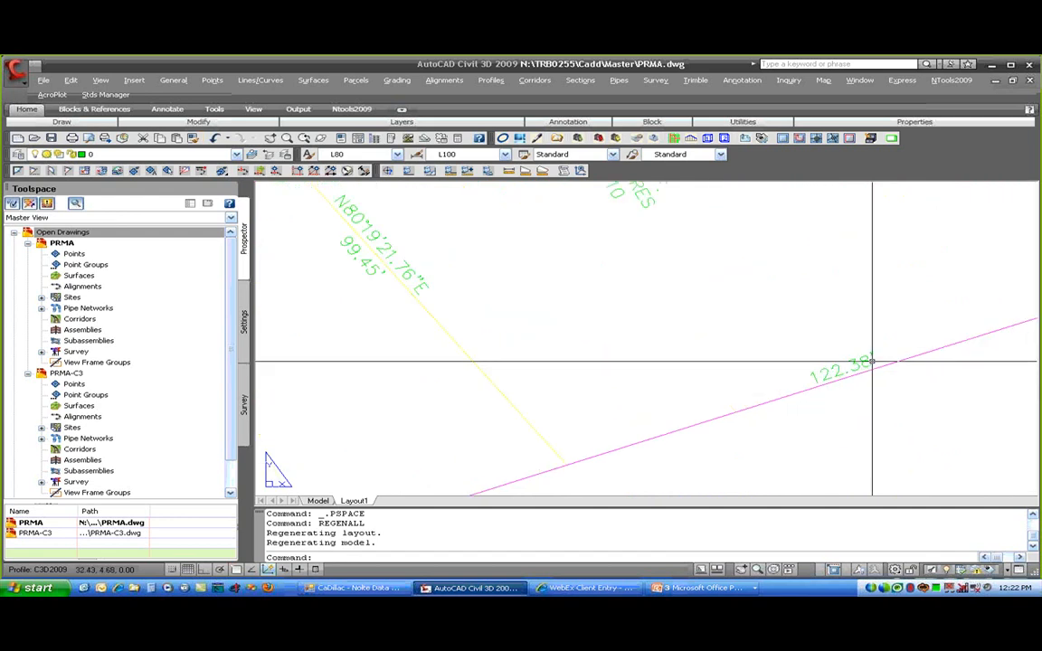
scroll(835, 376, down, 2)
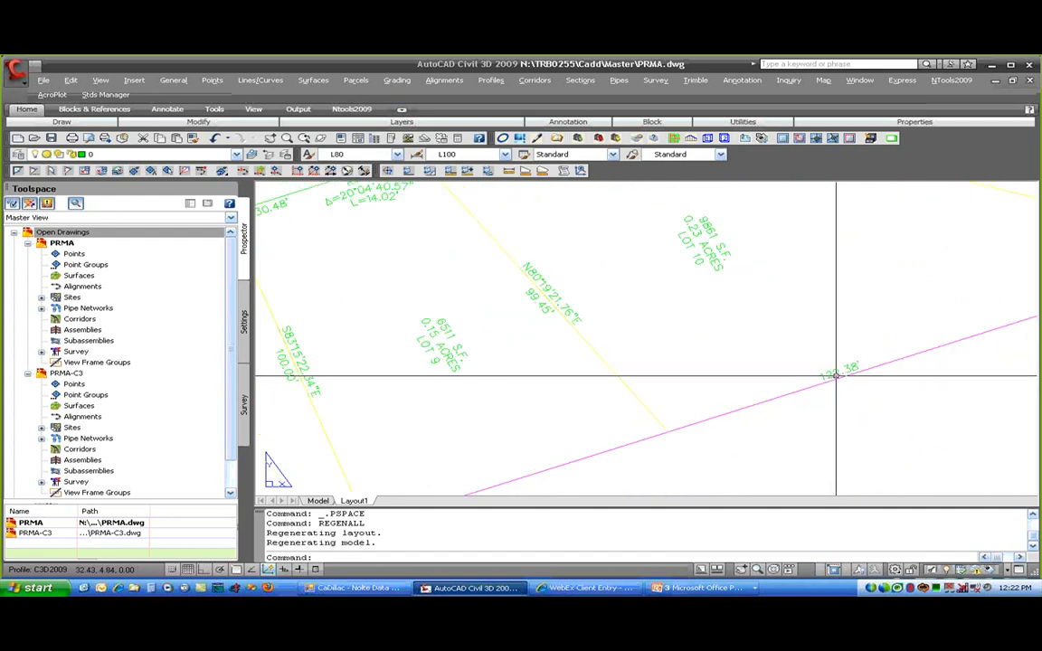
scroll(836, 375, down, 2)
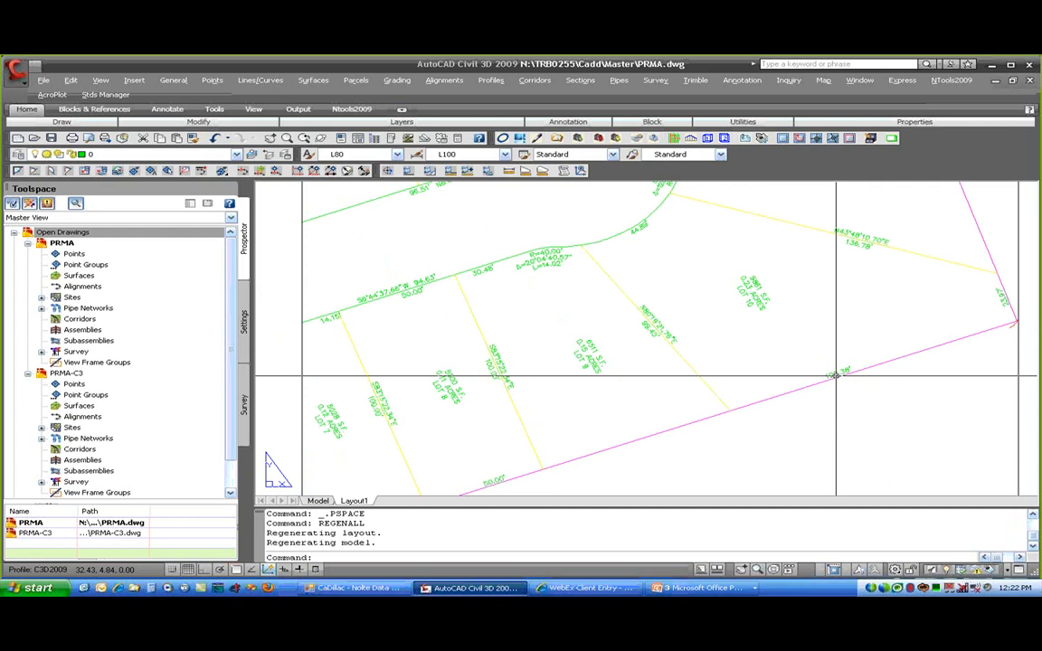
scroll(836, 375, down, 2)
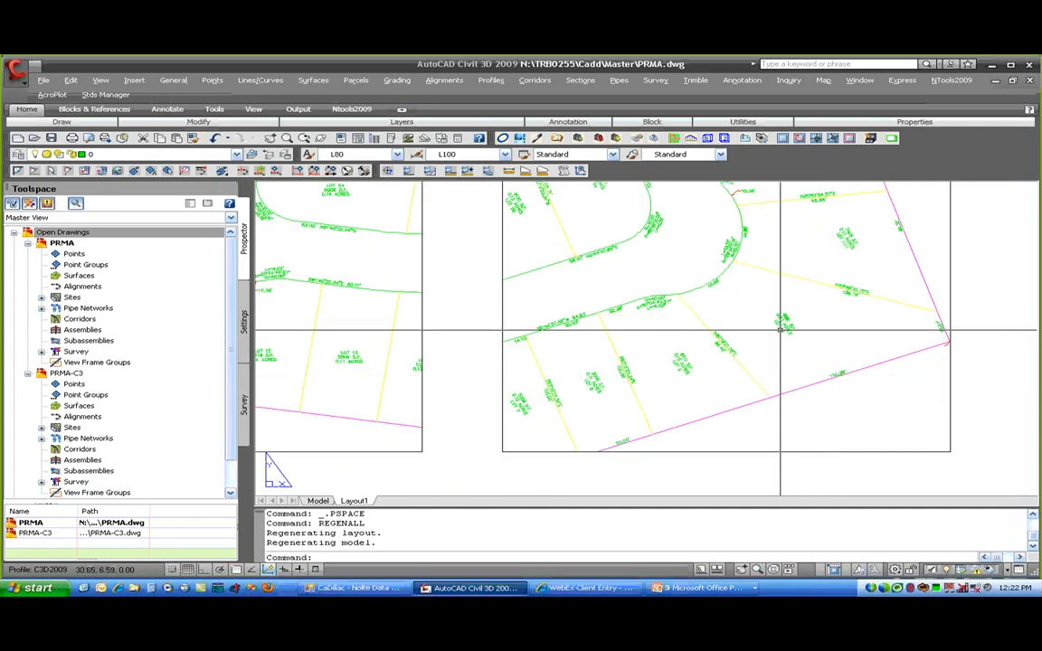
scroll(780, 330, down, 2)
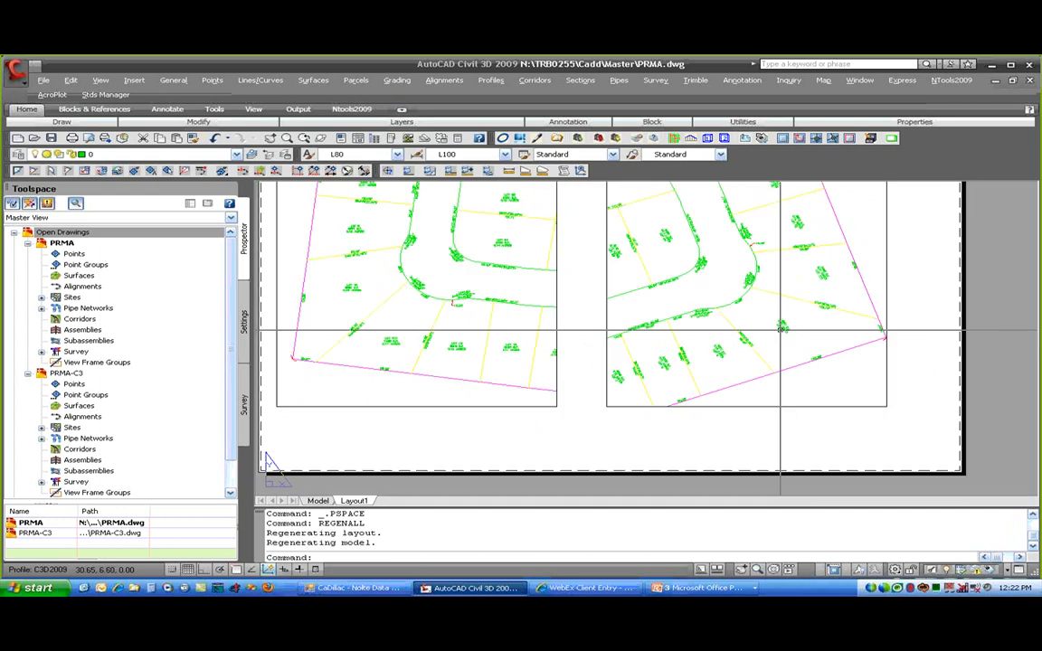
- Set Orientation Reference to View in the PR Lot Name and Area label style
double_click(336, 285)
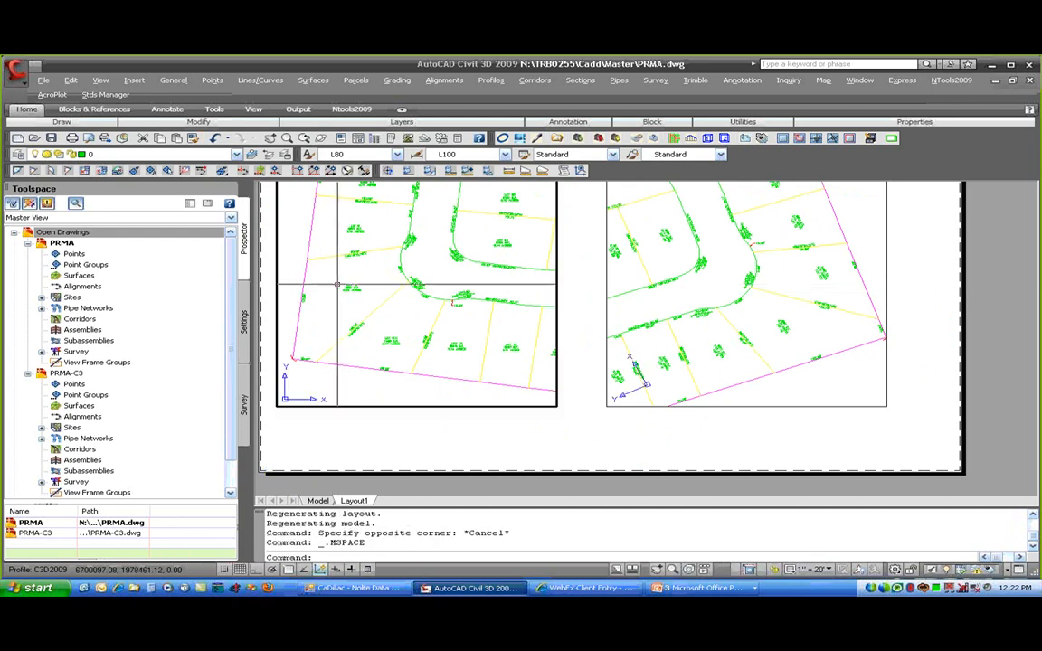
click(349, 284)
right_click(351, 288)
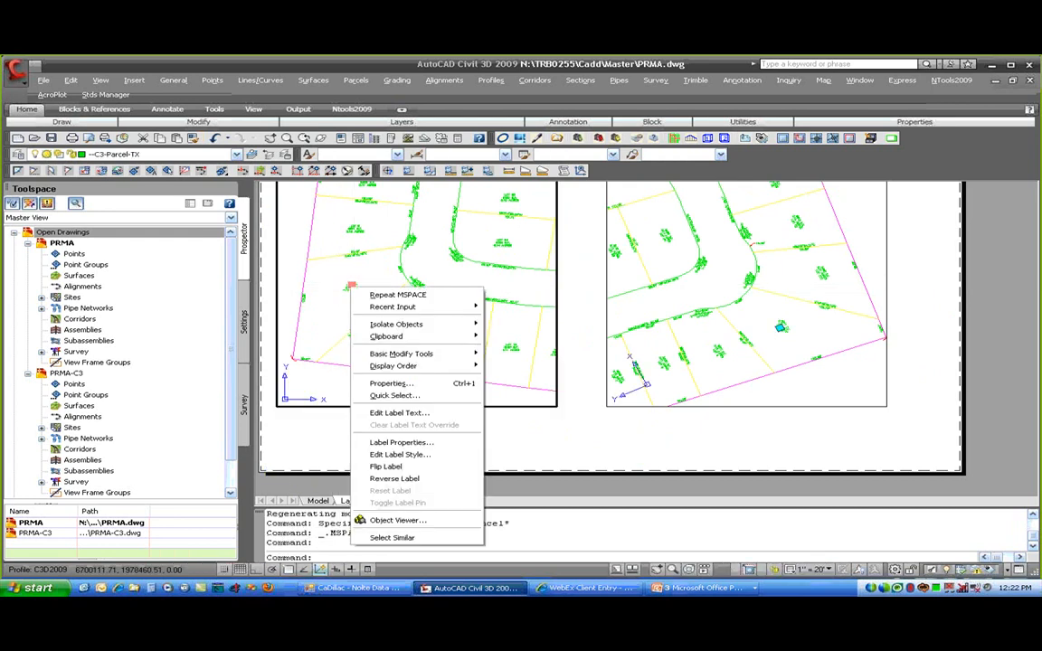
click(429, 455)
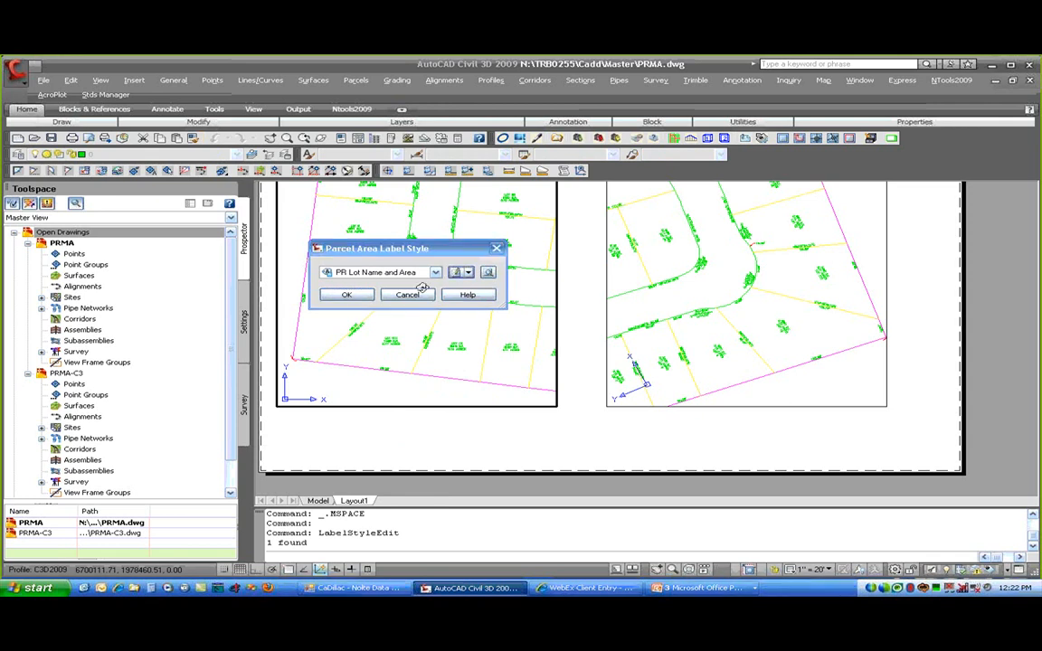
click(354, 181)
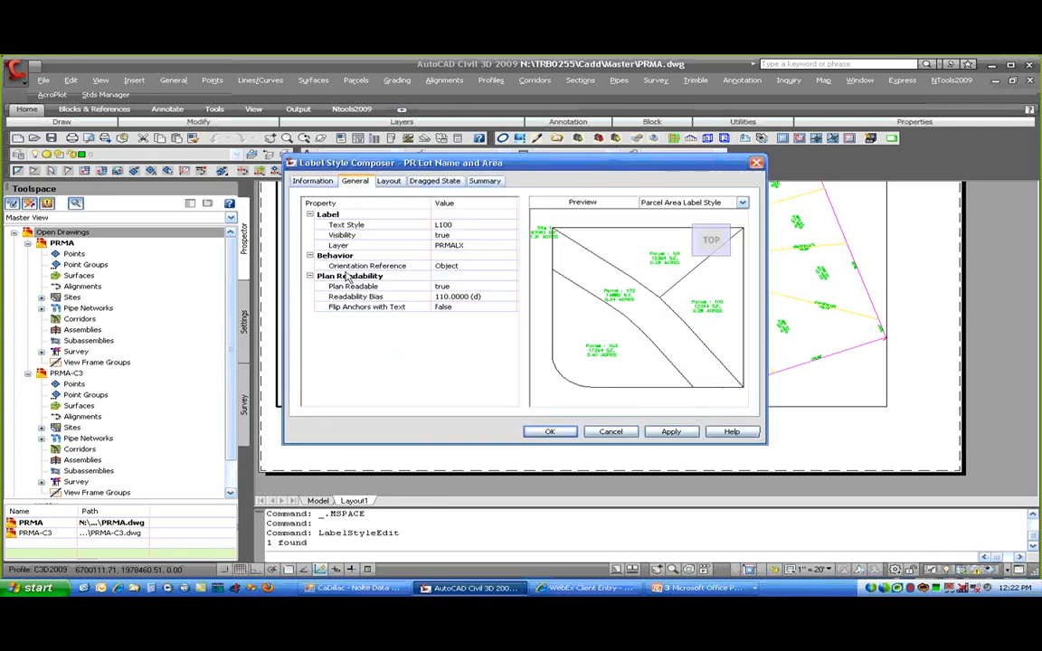
click(445, 268)
click(482, 266)
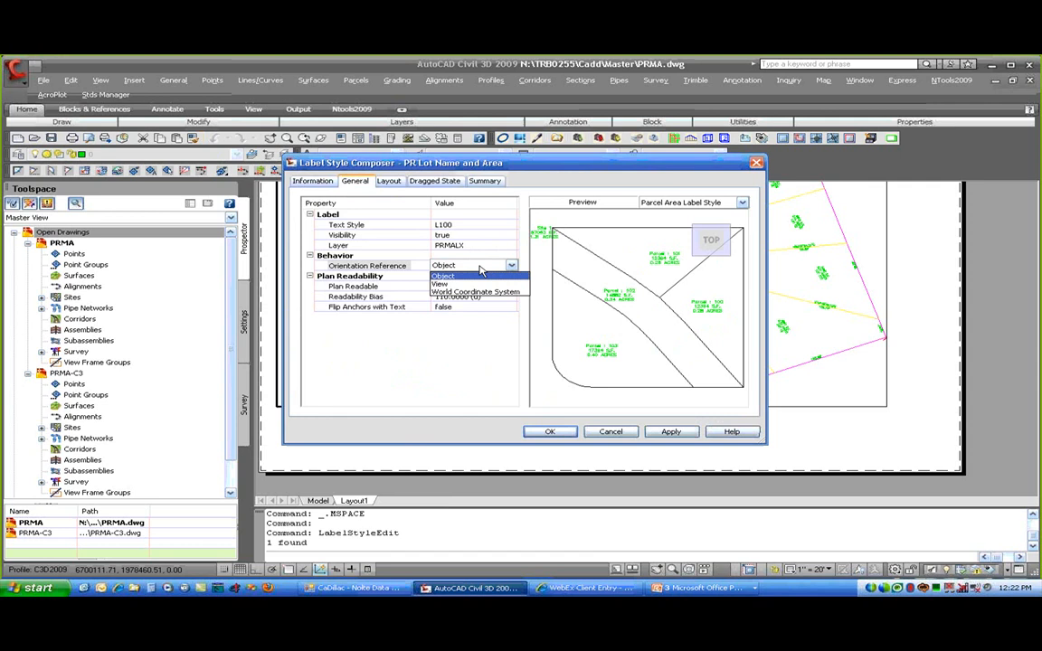
click(456, 284)
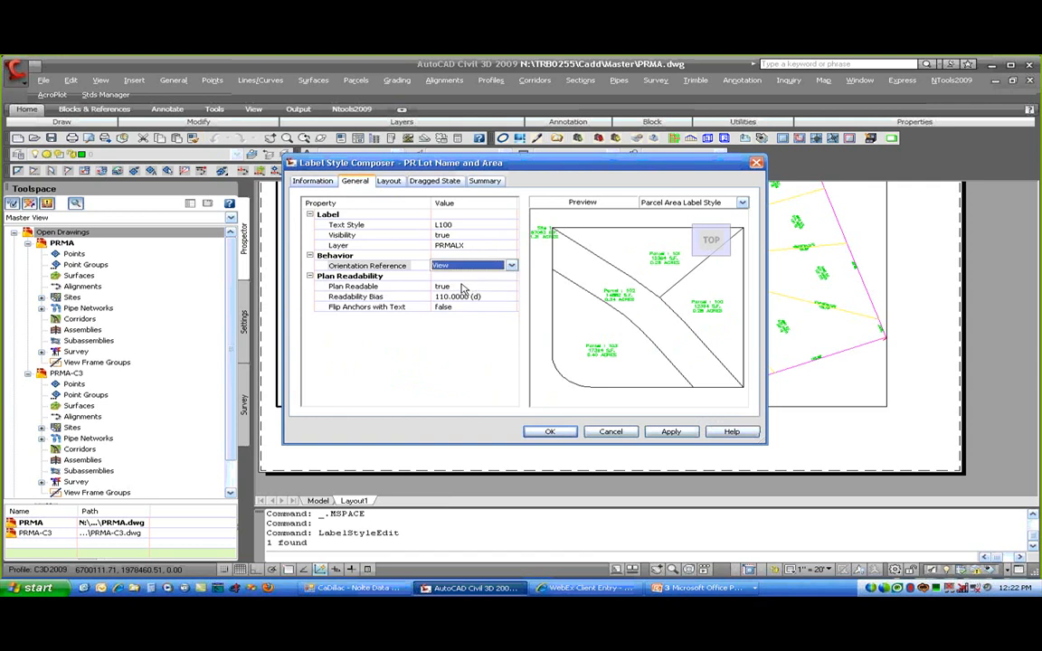
click(550, 433)
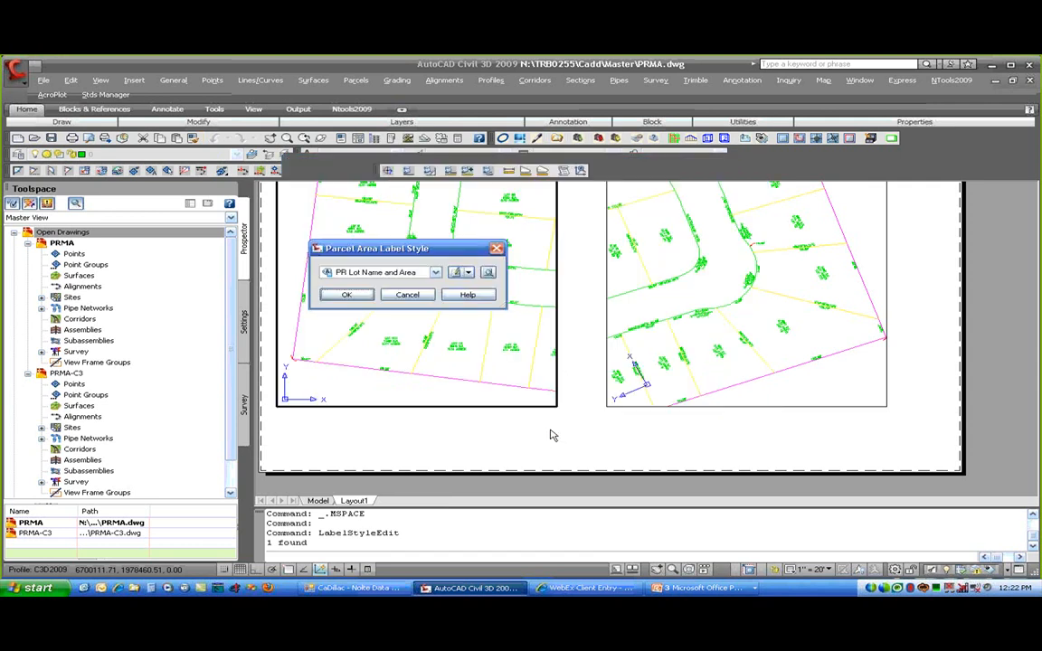
click(346, 295)
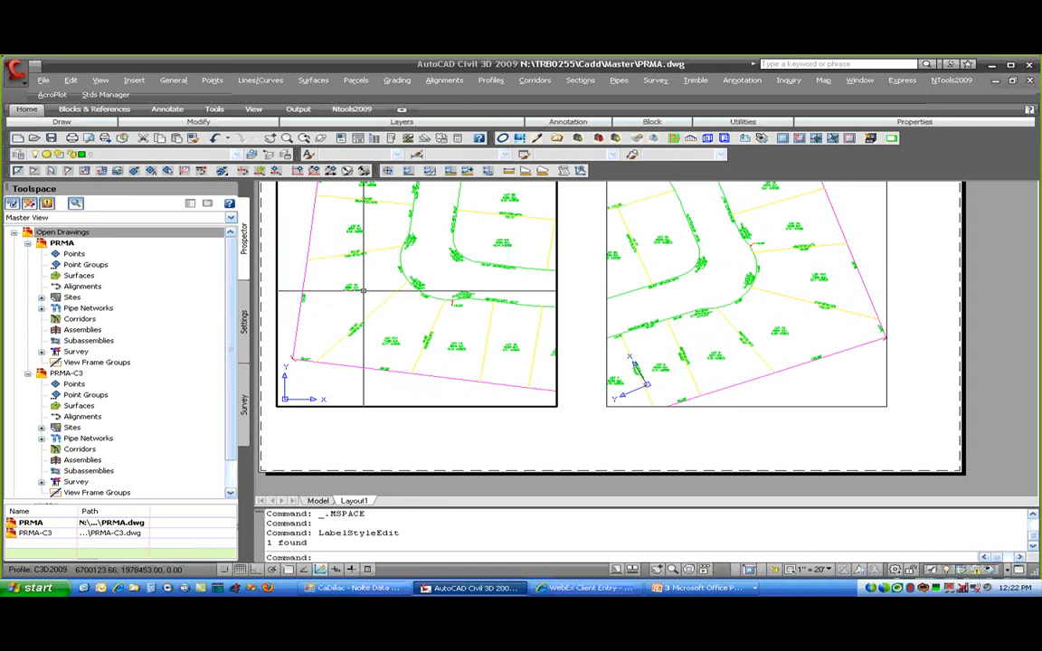
- Return to paper space and pan the sheet to frame lots 7 to 10
double_click(443, 430)
scroll(441, 424, up, 3)
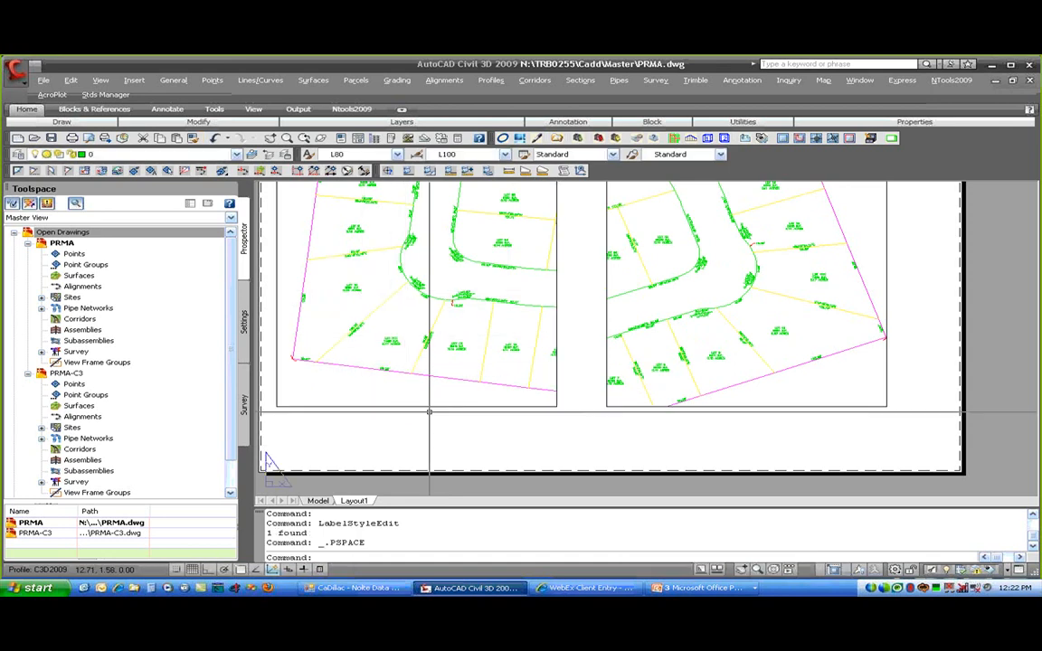
scroll(502, 366, up, 4)
scroll(656, 425, up, 2)
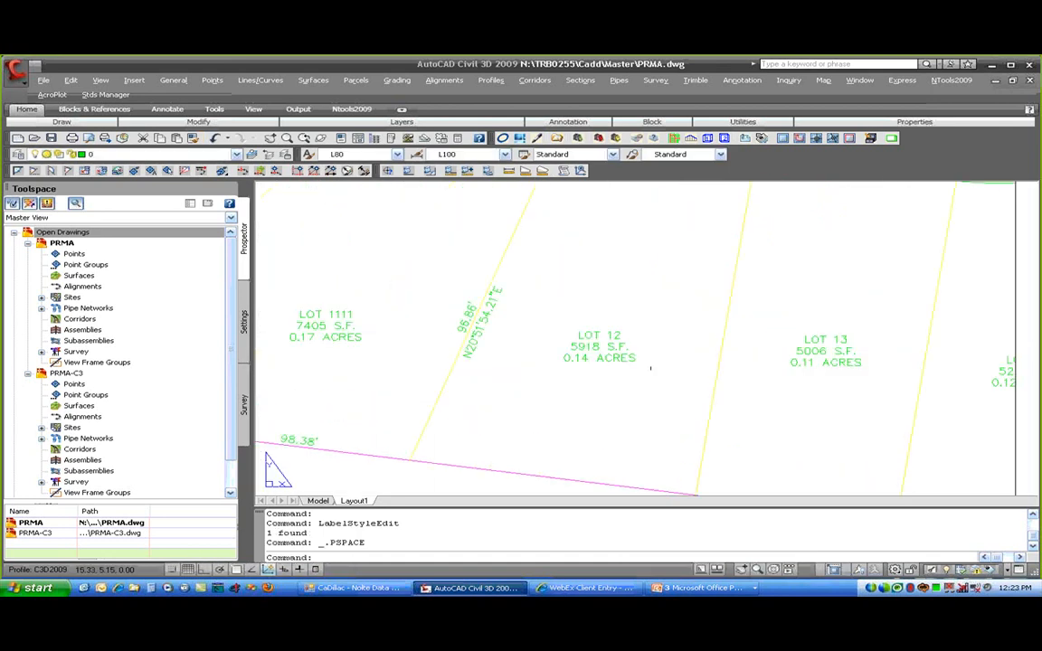
scroll(942, 382, down, 2)
middle_drag(985, 383, 329, 349)
middle_drag(778, 390, 665, 379)
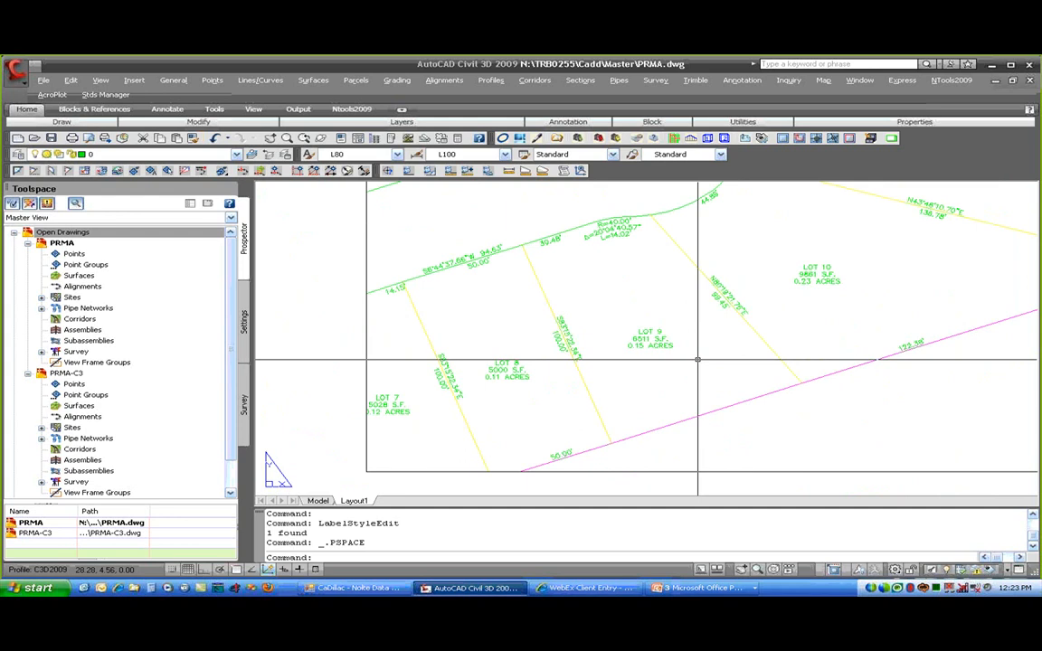
middle_drag(694, 251, 626, 518)
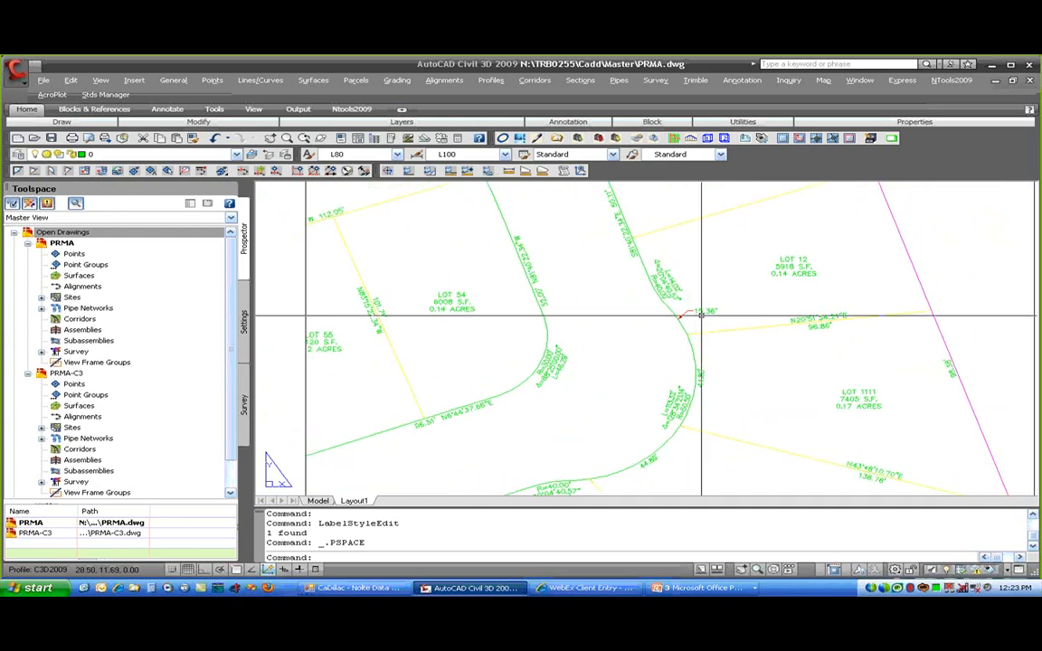
- Pan to the second viewport and back to the twisted one, cancelling a stray selection
middle_drag(577, 349, 864, 324)
mouse_move(441, 370)
middle_down()
mouse_move(508, 371)
mouse_move(747, 322)
middle_up()
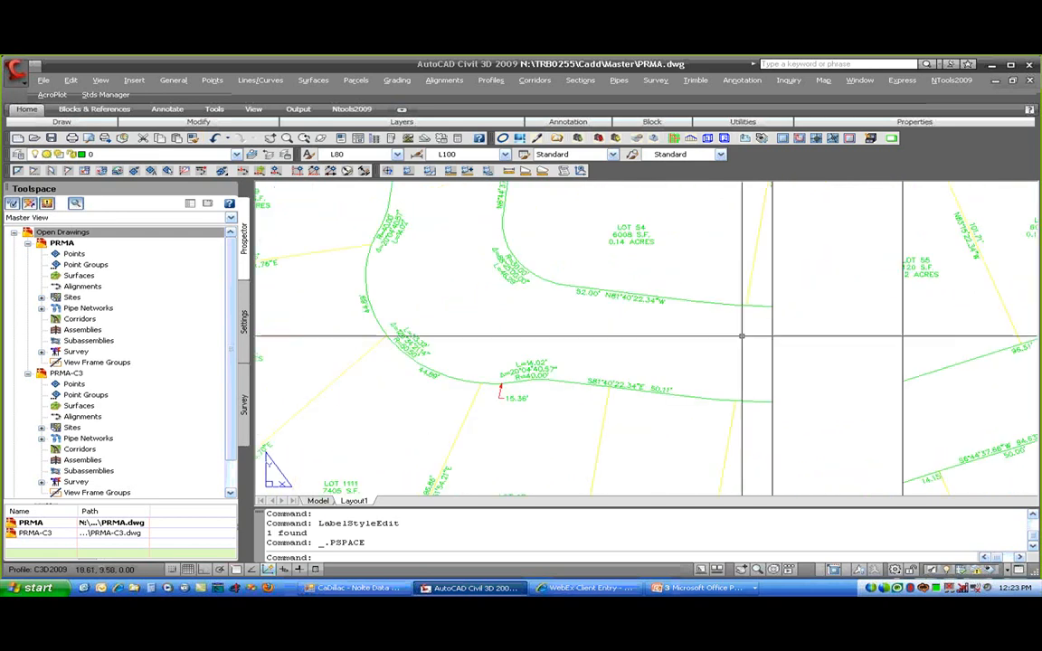
click(513, 401)
click(512, 416)
middle_drag(952, 373, 442, 399)
- Abandon moving a label in the twisted viewport and pan back to lots 55 and 54
double_click(774, 264)
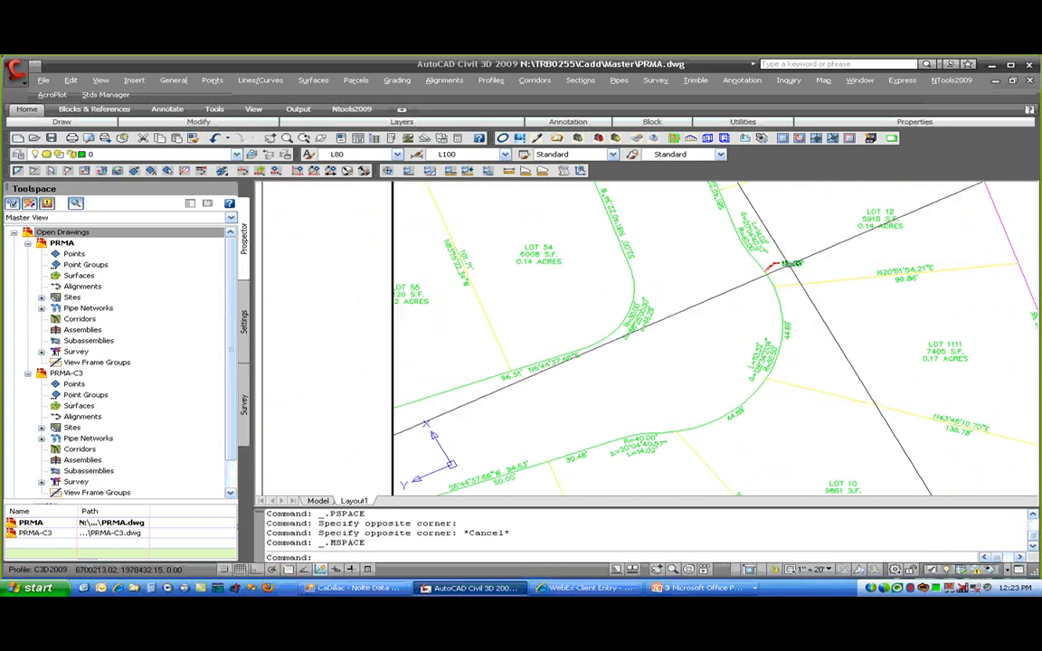
click(778, 263)
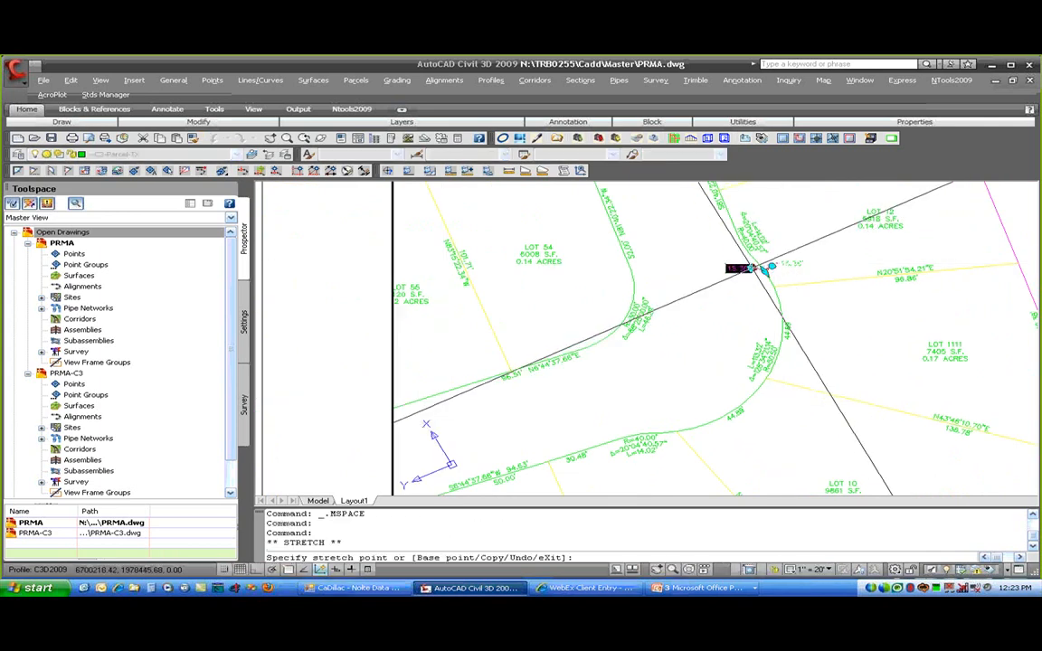
key(Escape)
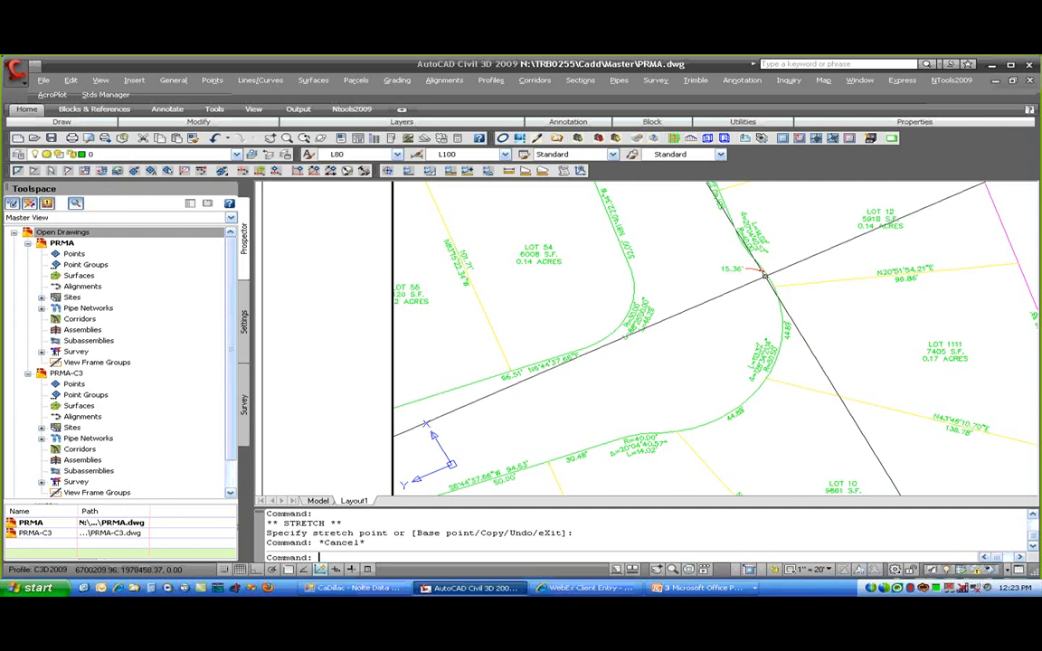
middle_drag(592, 327, 965, 305)
middle_drag(617, 347, 959, 285)
middle_drag(959, 286, 573, 345)
middle_drag(907, 279, 634, 335)
double_click(369, 293)
middle_drag(351, 287, 987, 260)
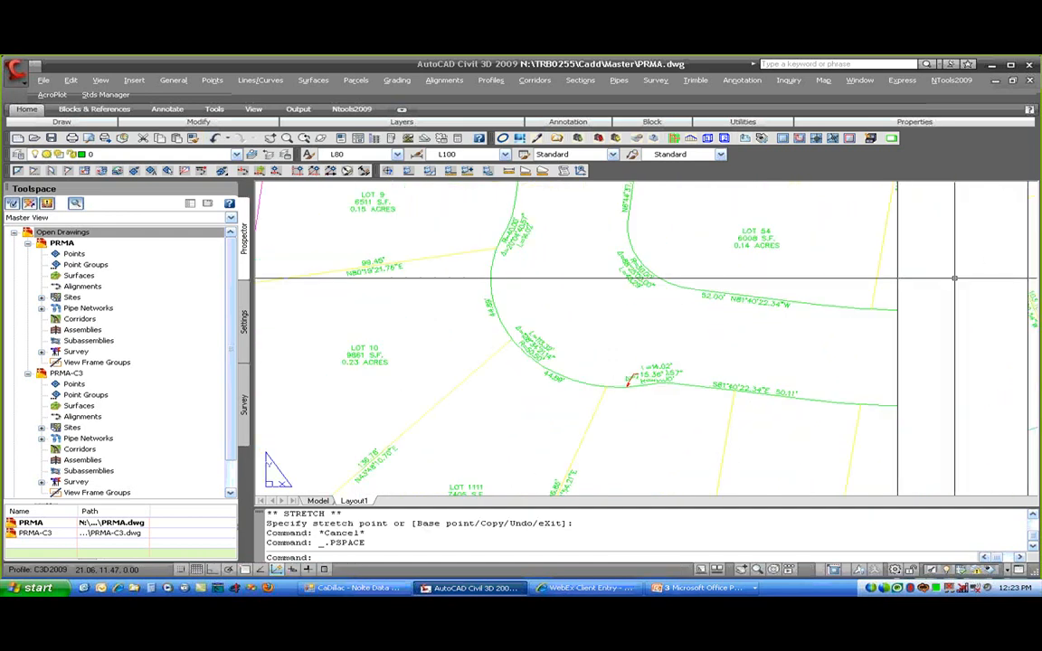
- Leave the 15.36' label unmoved in the left viewport and zoom out to both viewports
double_click(649, 376)
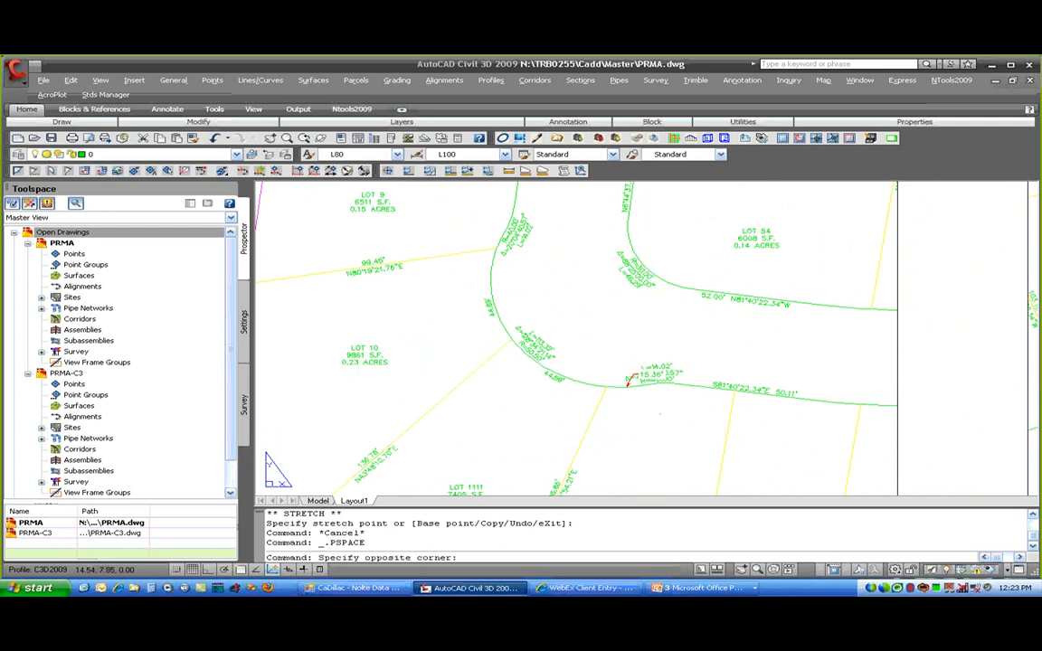
click(639, 372)
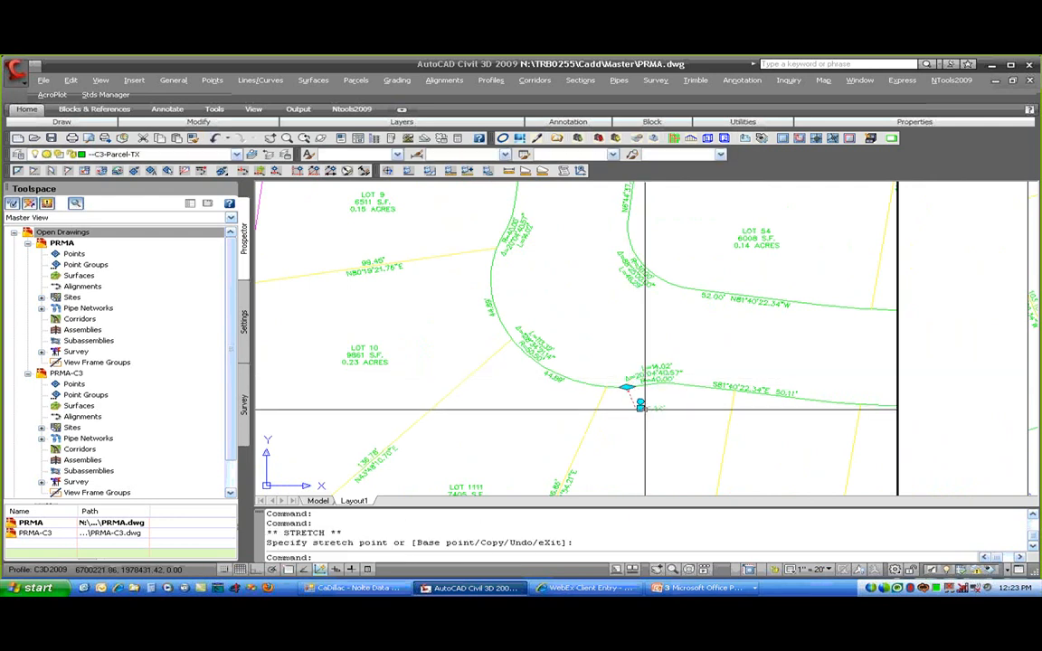
key(Escape)
key(Escape)
key(Escape)
double_click(966, 412)
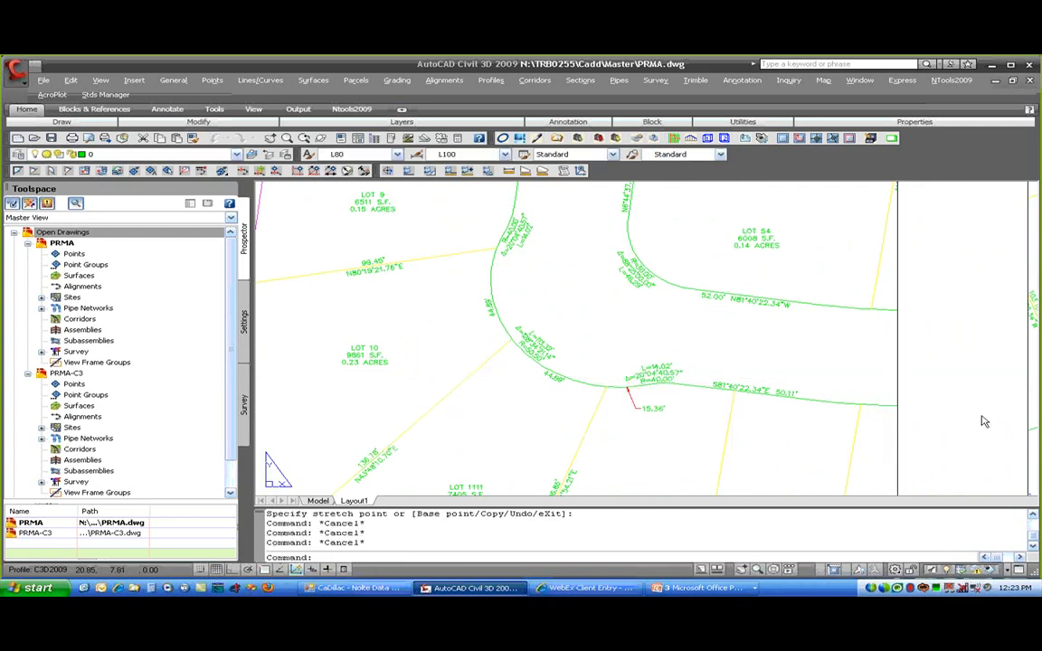
scroll(971, 403, down, 2)
middle_drag(971, 403, 483, 399)
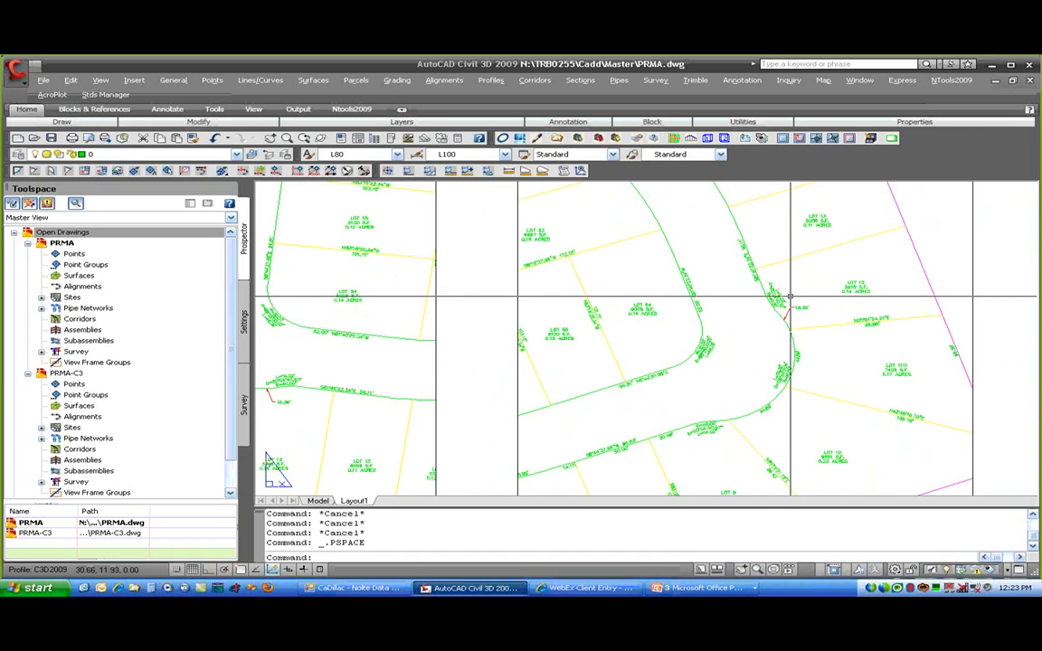
- Flip the 15.36' parcel segment label to the other side of the curve
double_click(778, 299)
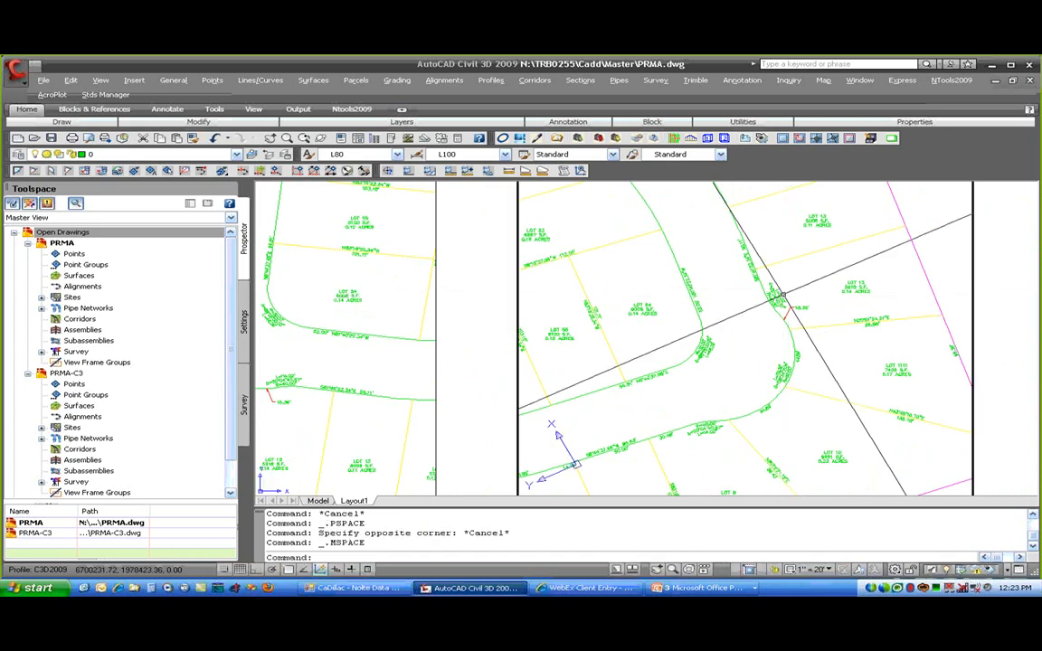
click(774, 302)
right_click(780, 304)
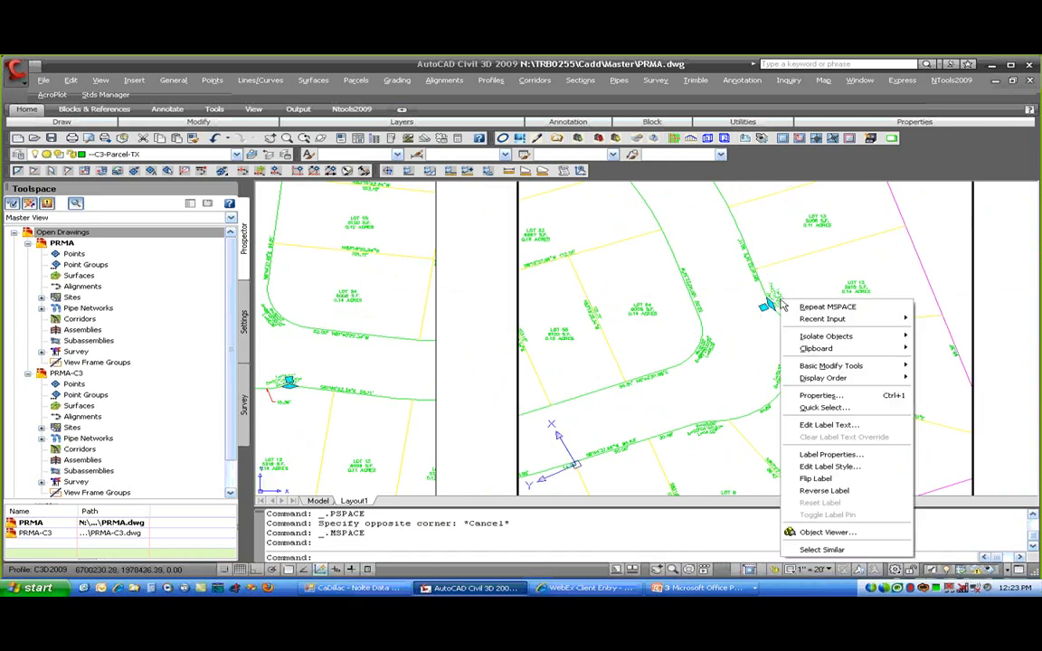
click(815, 478)
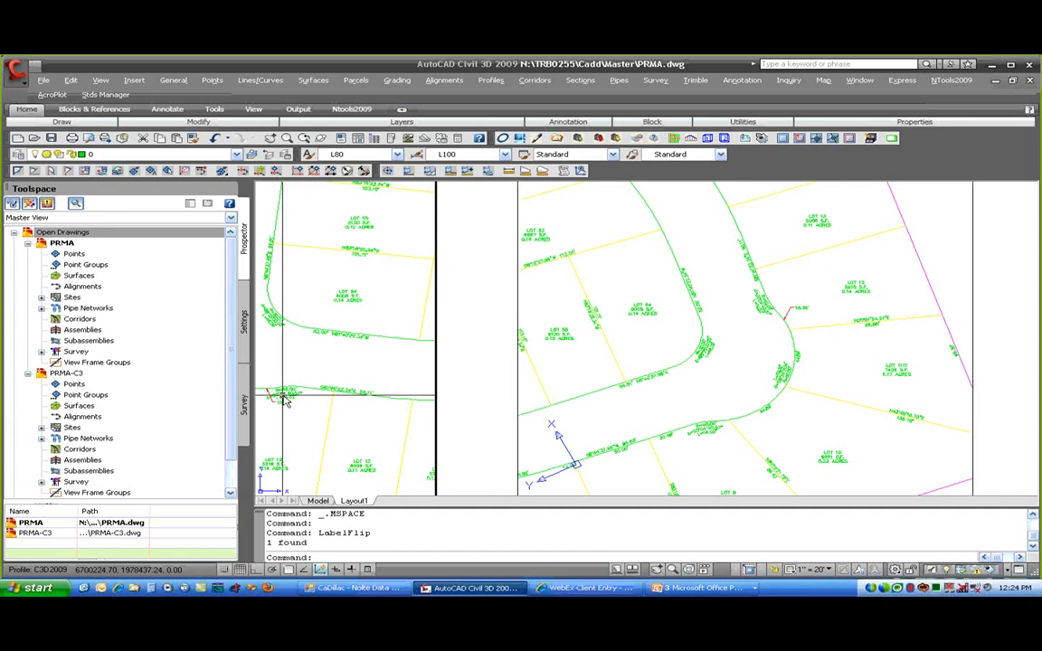
- Reverse the 15.36' label's direction in the left viewport and return to the sheet
click(283, 401)
right_click(286, 402)
click(342, 328)
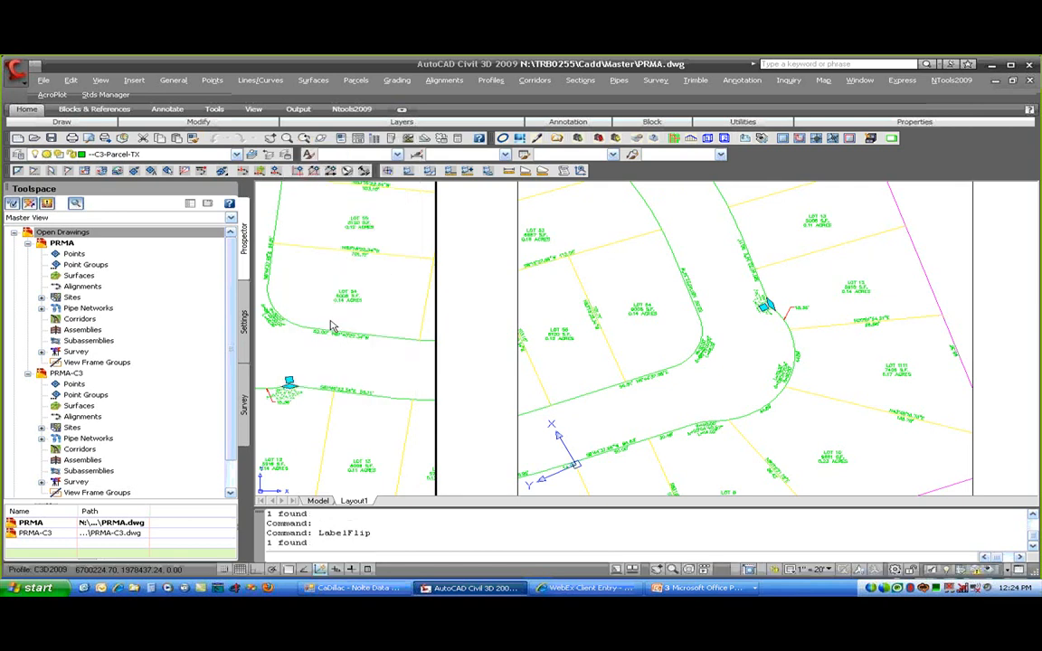
double_click(477, 395)
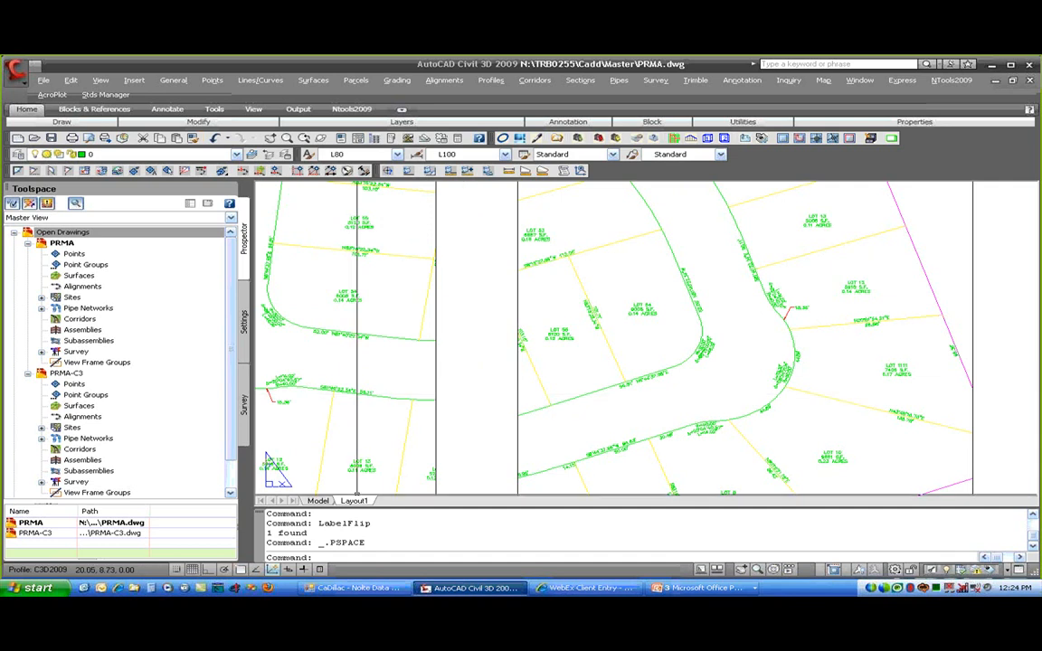
- Zoom extents so the whole Layout1 sheet with both viewports fits on screen
middle_click(485, 480)
middle_click(485, 479)
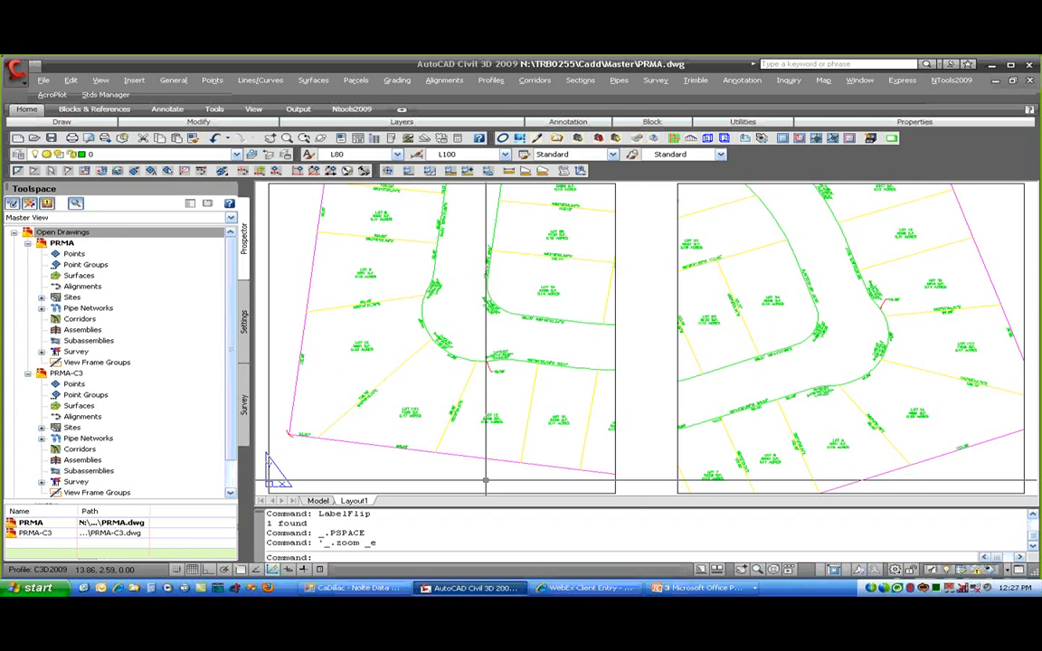
click(489, 435)
click(489, 434)
click(486, 419)
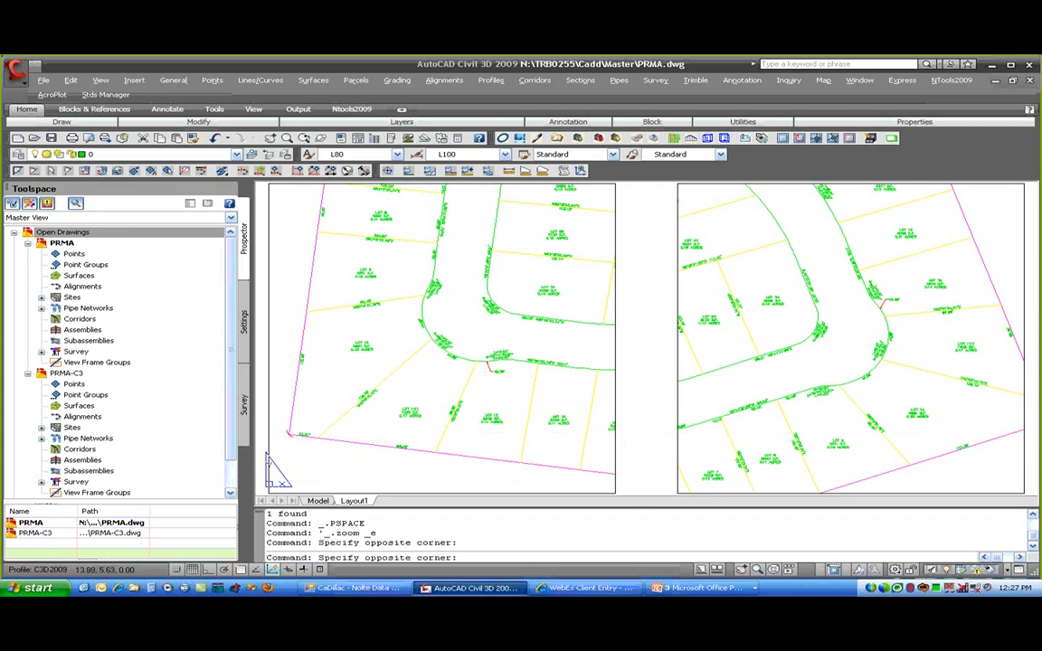
click(485, 420)
click(487, 421)
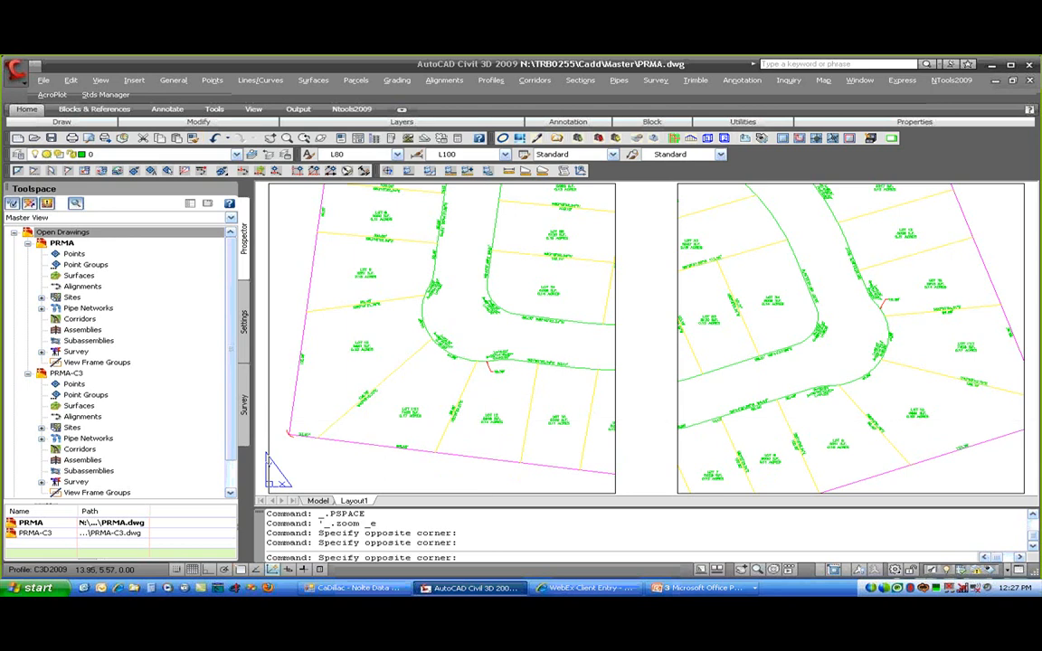
- Enter the left viewport and bring up a parcel label's context menu
double_click(487, 420)
click(488, 421)
right_click(489, 421)
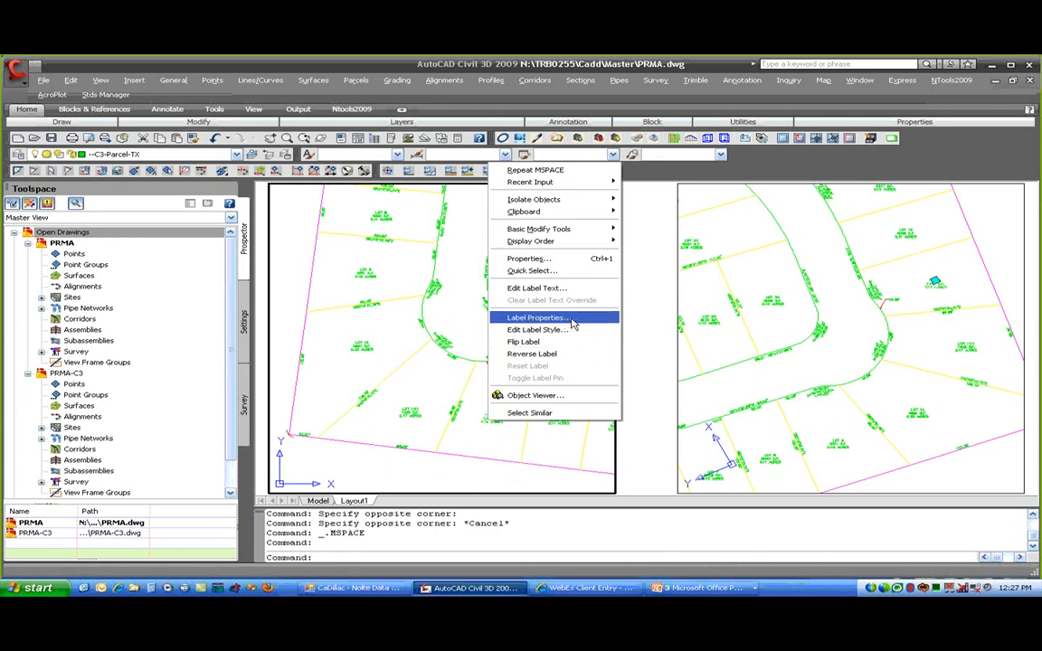
- Switch to PRMA-C3 and show LOT 1111's Mapcheck analysis in Parcel Properties
right_click(64, 372)
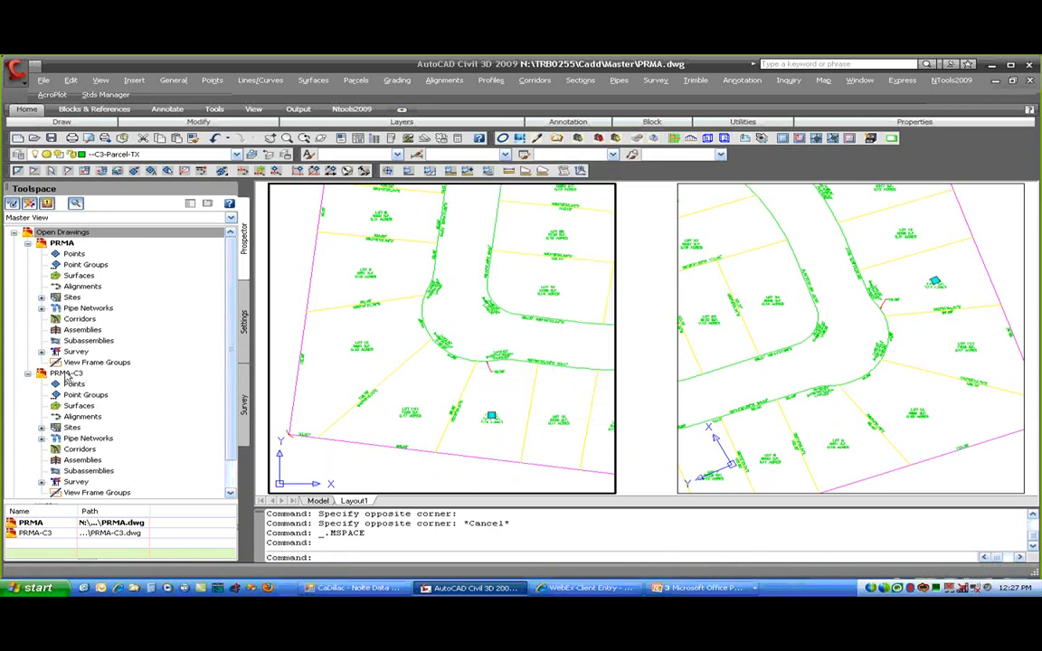
click(105, 380)
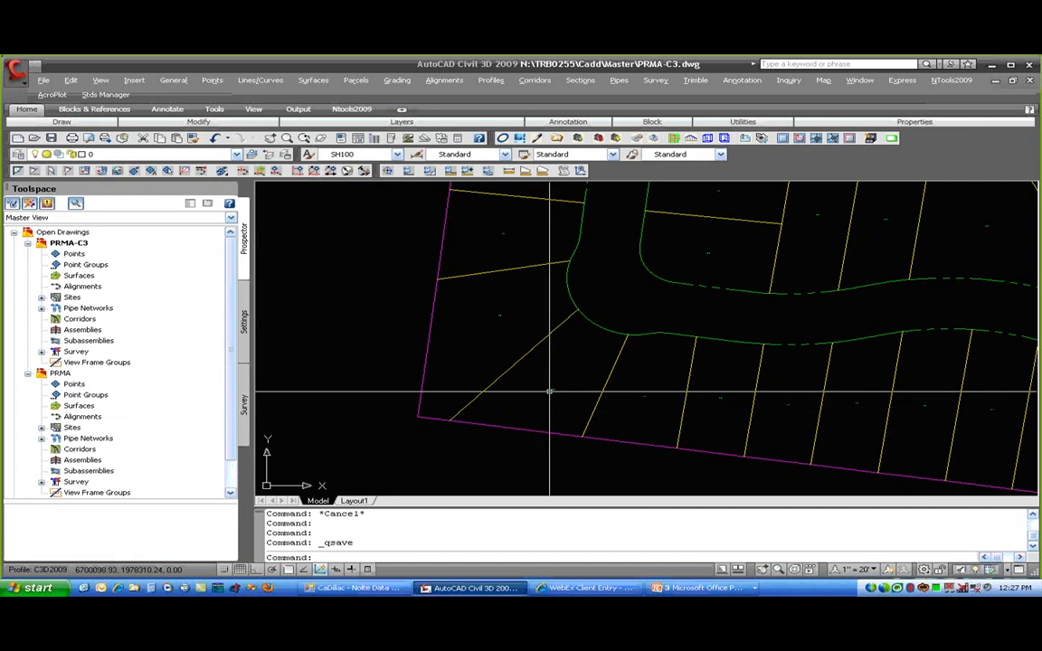
click(549, 392)
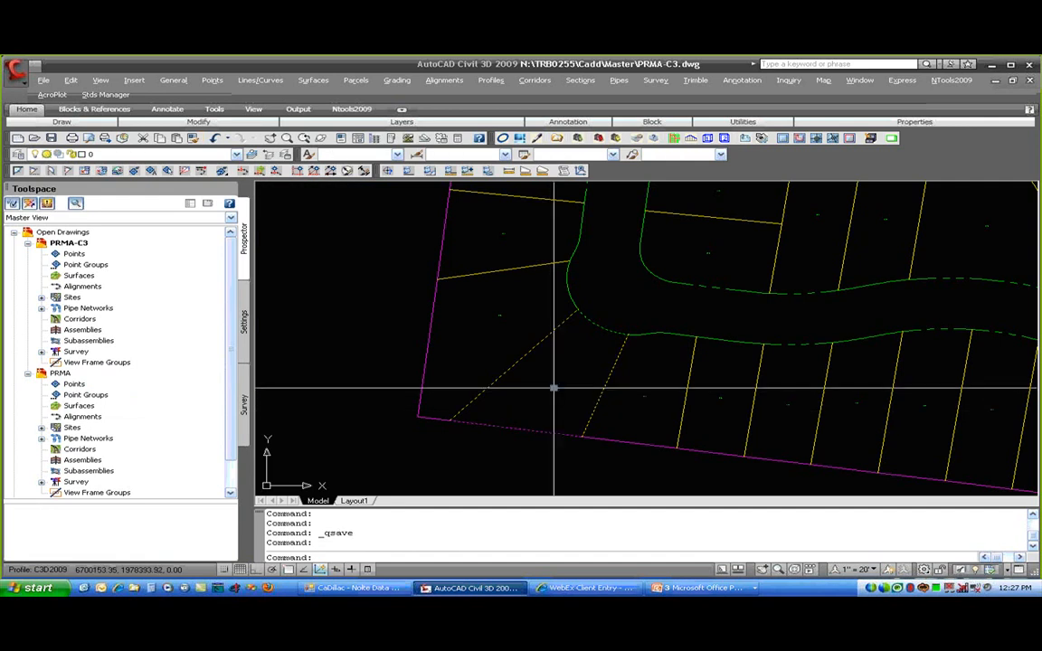
right_click(551, 389)
click(595, 294)
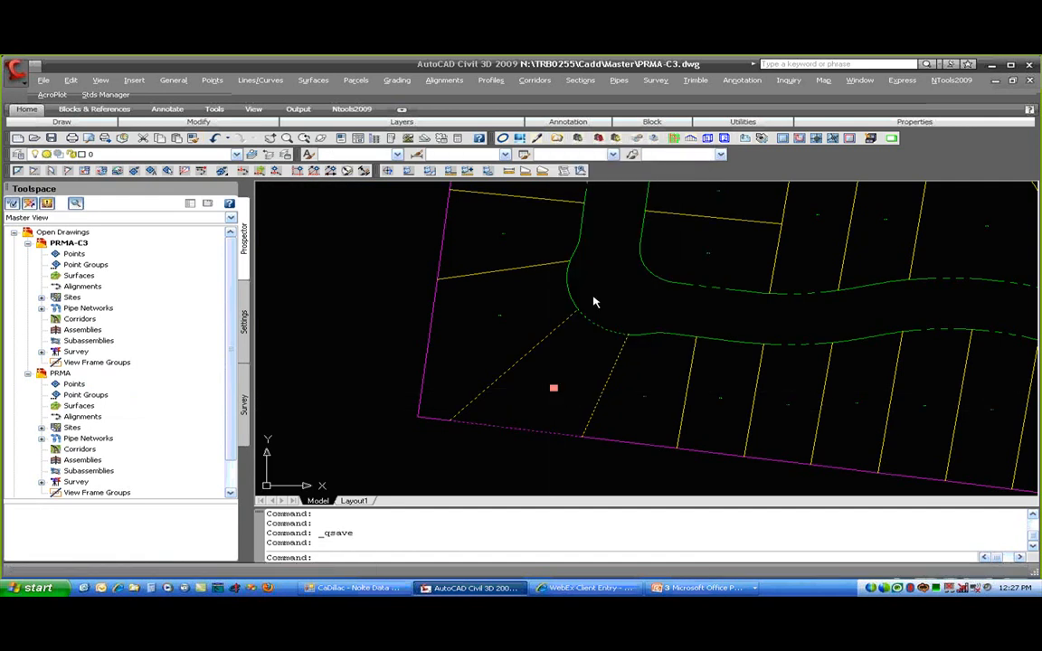
click(579, 293)
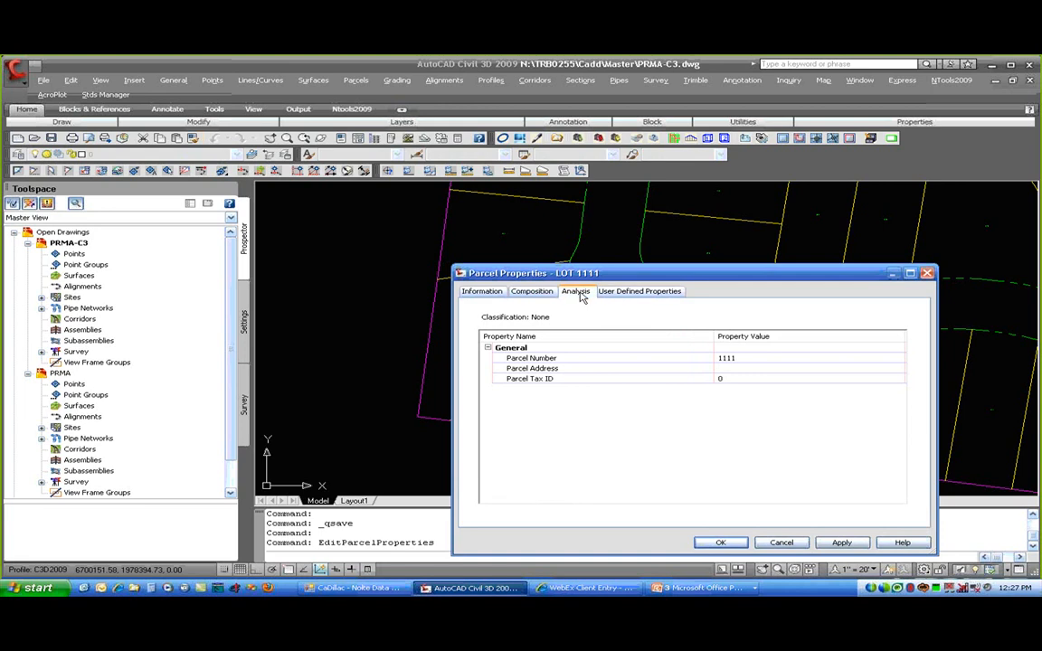
click(524, 336)
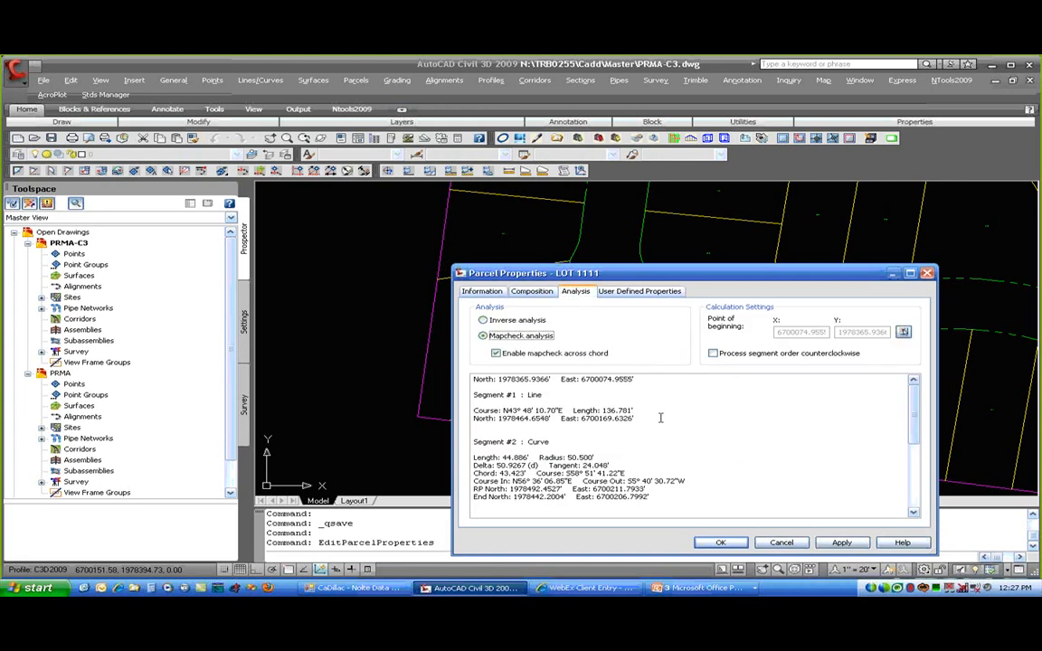
drag(915, 432, 902, 497)
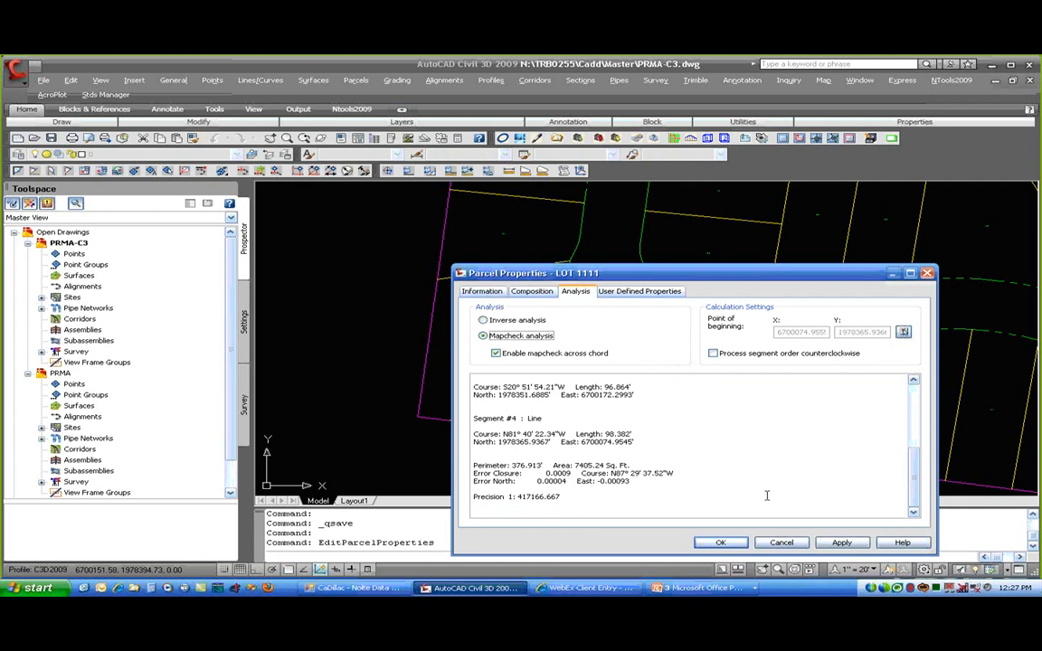
drag(922, 494, 918, 425)
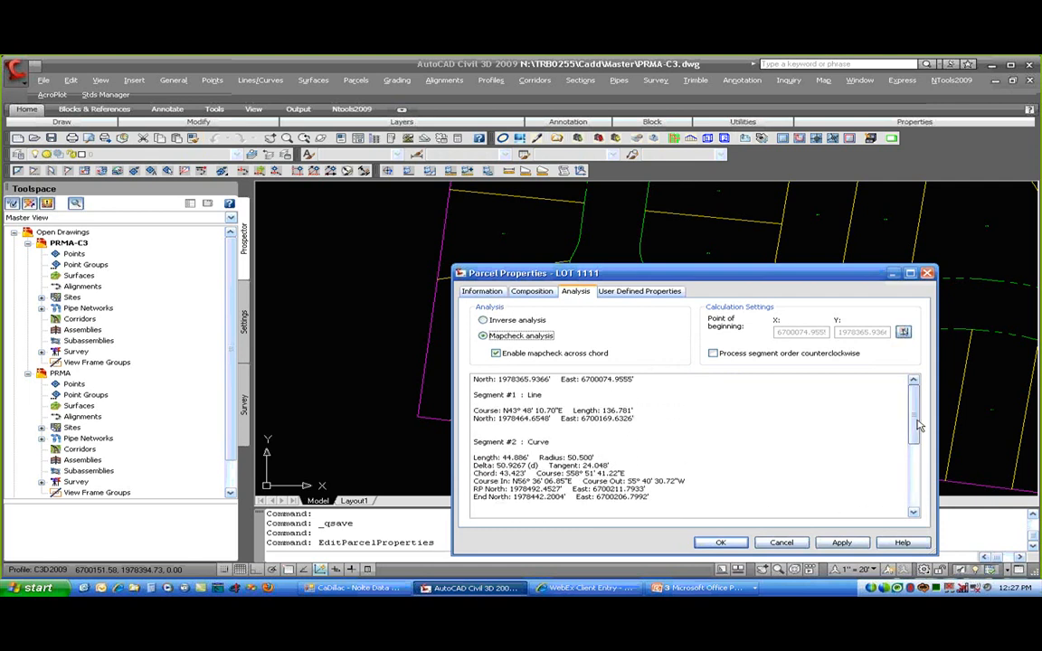